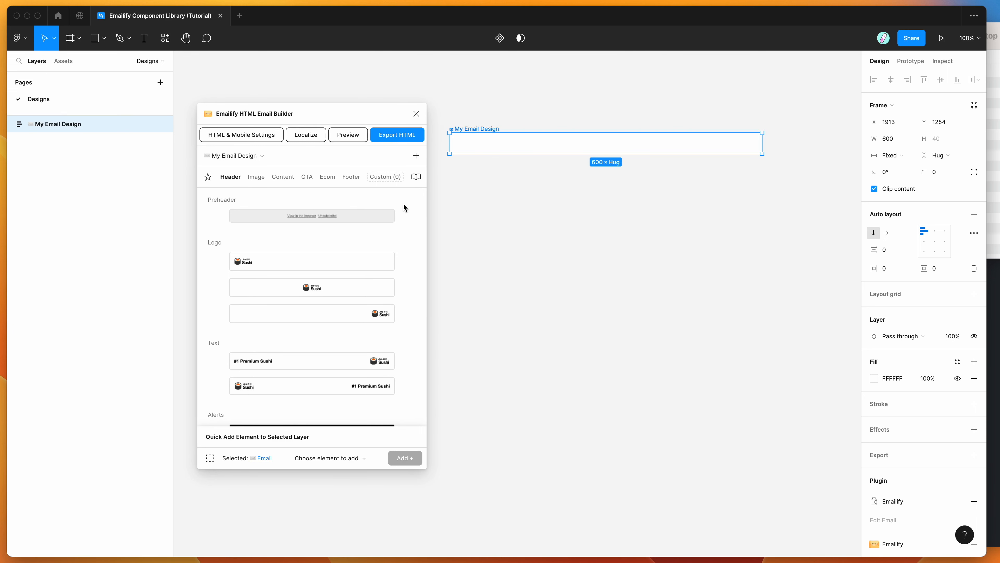
# Browse the email builder's Header, Image, Content, CTA, Ecom and Footer component categories
pyautogui.scroll(-1, 410, 224)
pyautogui.scroll(1, 410, 223)
pyautogui.scroll(-1, 410, 235)
pyautogui.scroll(1, 410, 236)
pyautogui.scroll(-1, 405, 210)
pyautogui.scroll(1, 405, 210)
pyautogui.moveTo(391, 114); pyautogui.dragTo(392, 104)
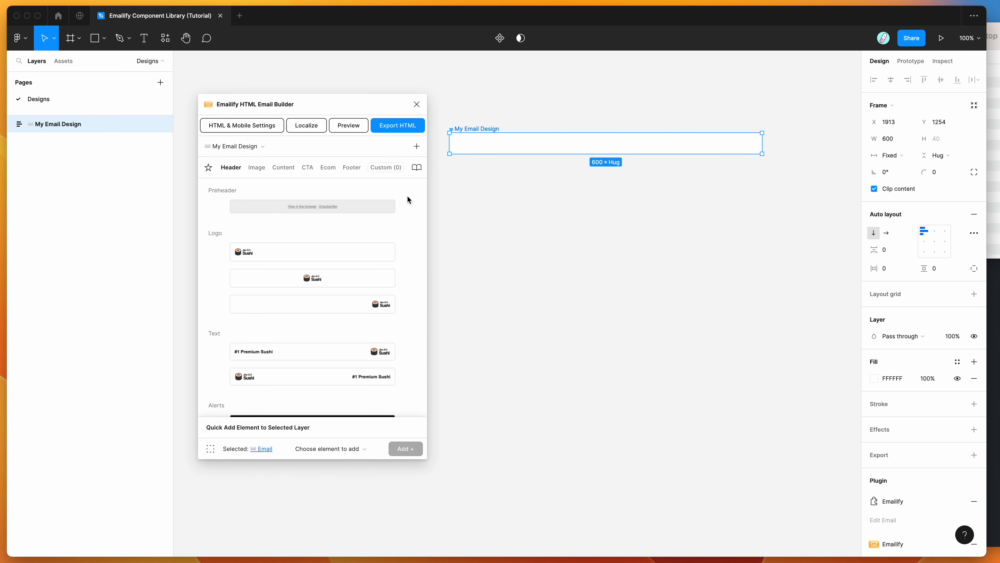
pyautogui.click(261, 170)
pyautogui.click(280, 167)
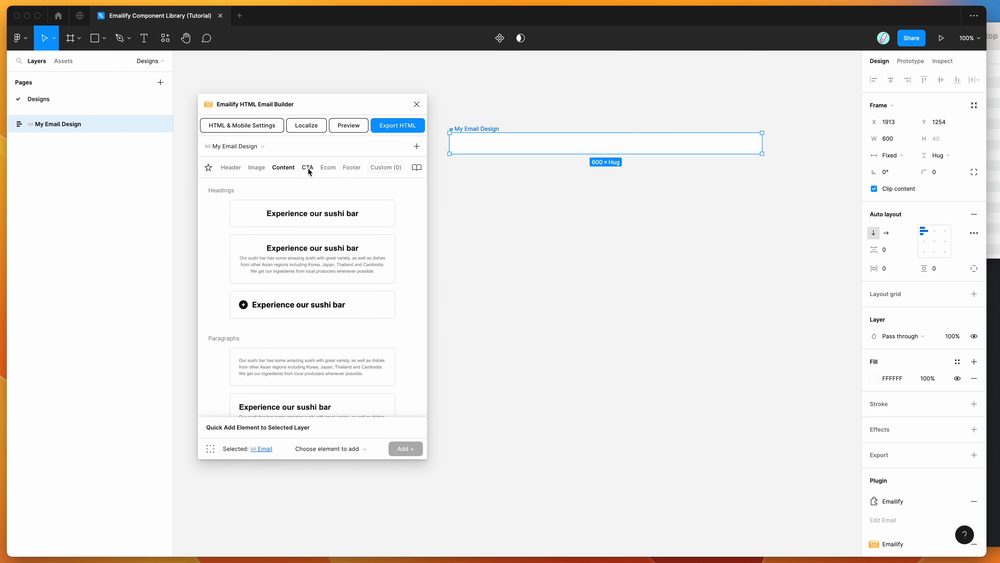
pyautogui.click(308, 167)
pyautogui.click(333, 167)
pyautogui.click(351, 168)
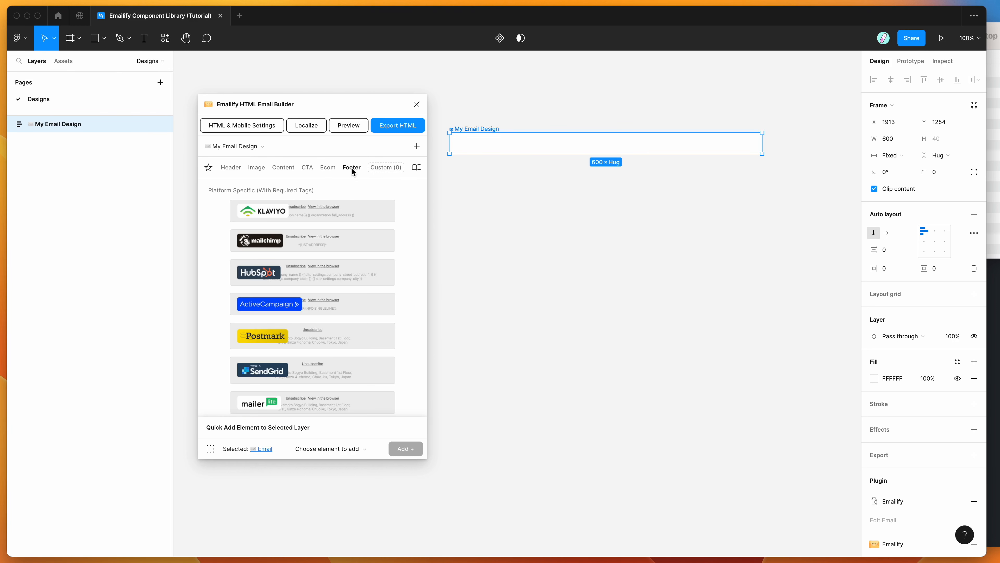
pyautogui.click(281, 167)
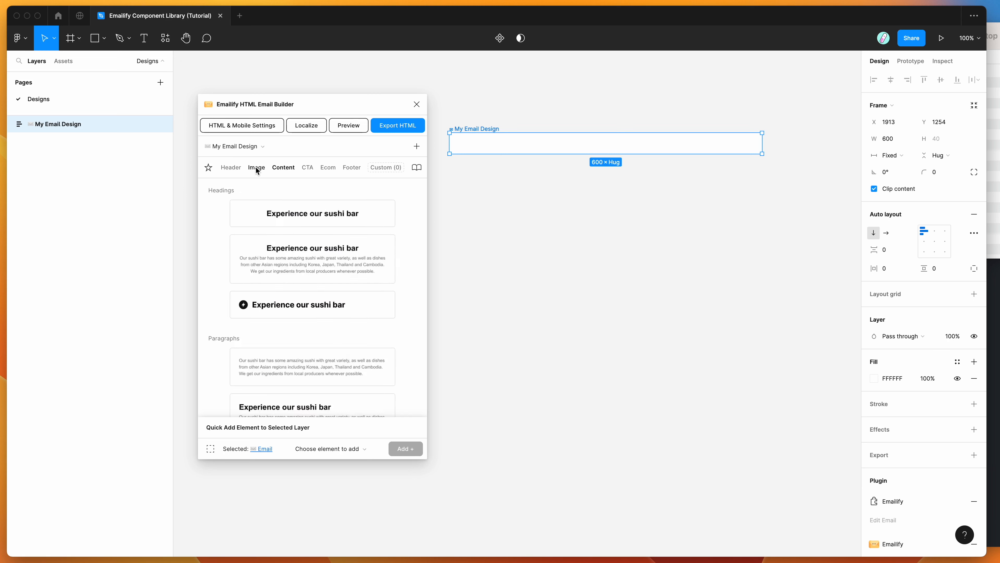
pyautogui.click(257, 167)
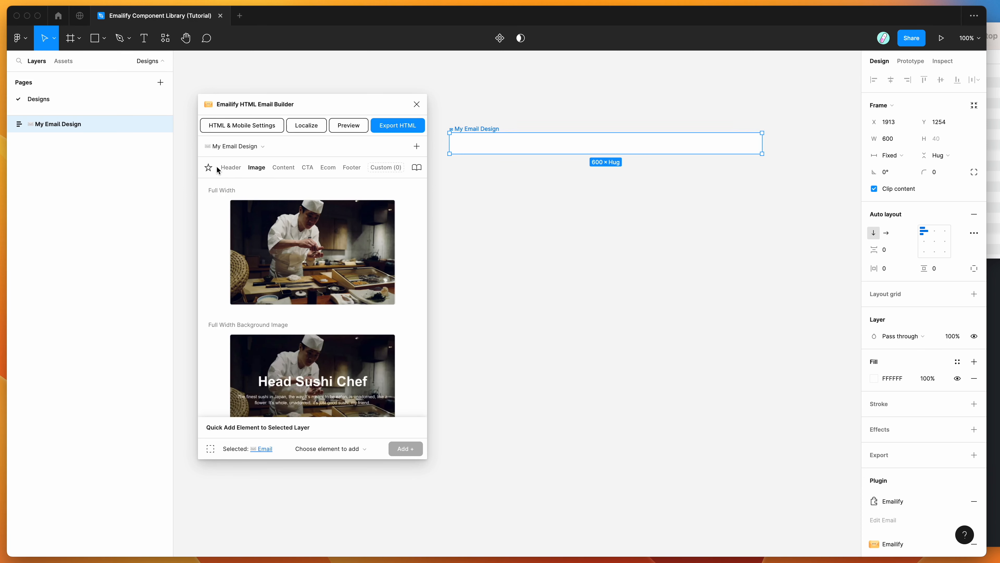
# Add the centered logo row from the Header components to My Email Design
pyautogui.click(235, 169)
pyautogui.scroll(-1, 394, 248)
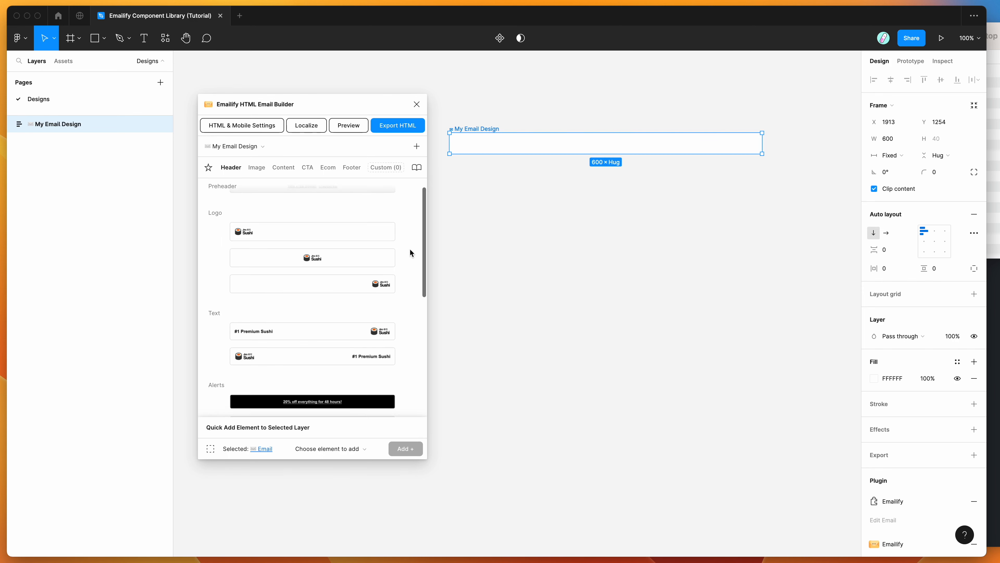
pyautogui.click(312, 256)
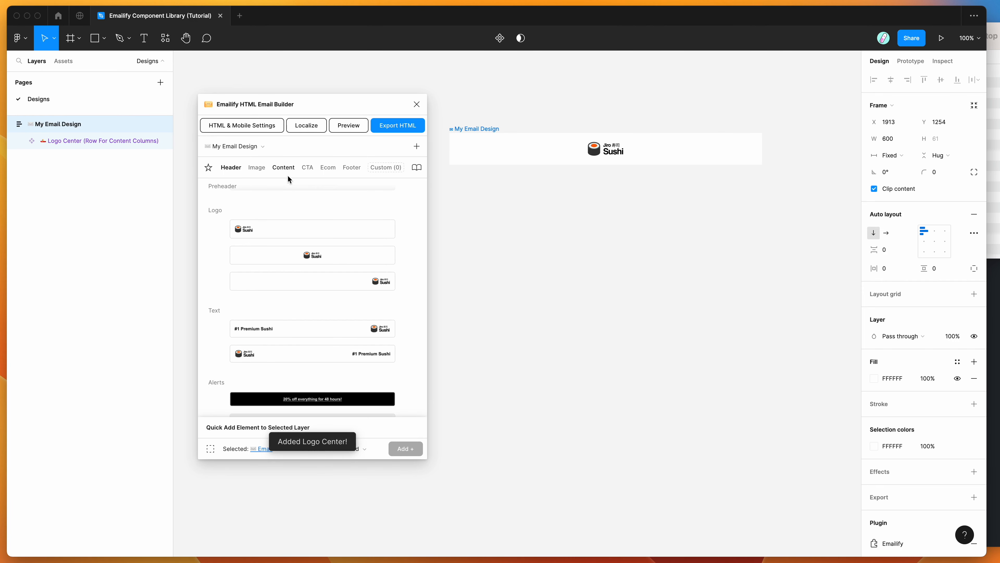
# Add the "Welcome to Jiro" full-width background image hero from the CTA components to the email
pyautogui.click(308, 168)
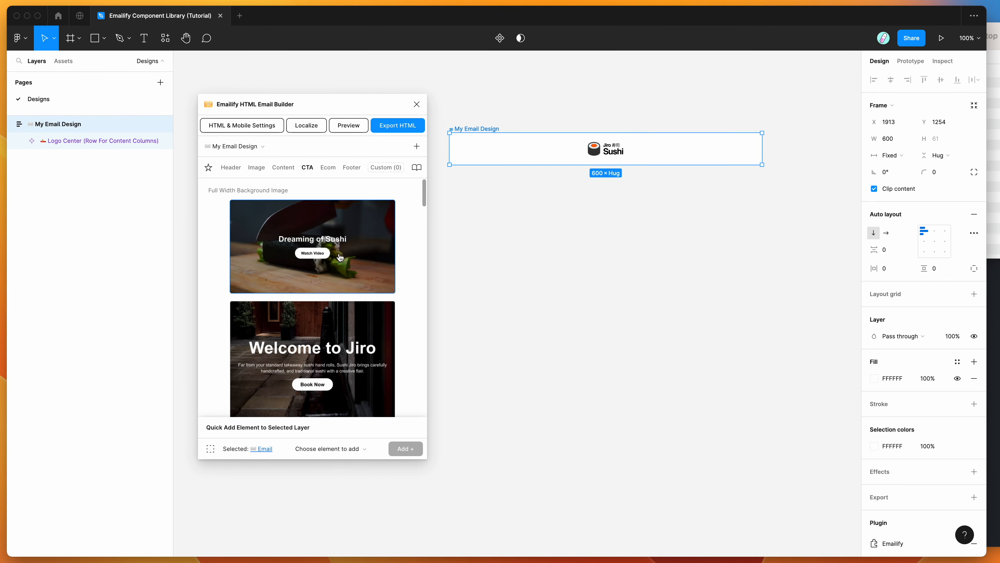
pyautogui.scroll(-1, 321, 315)
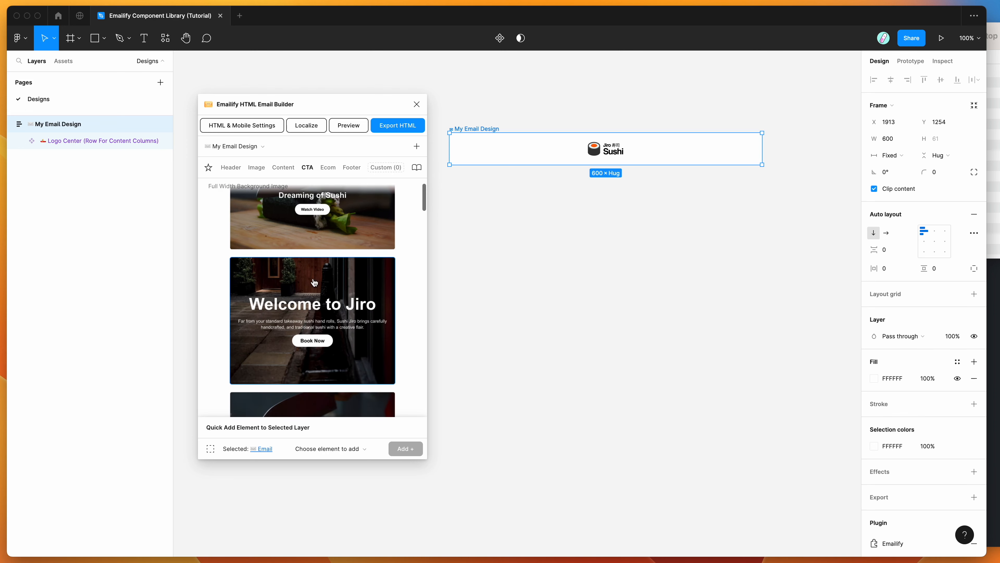
pyautogui.click(309, 314)
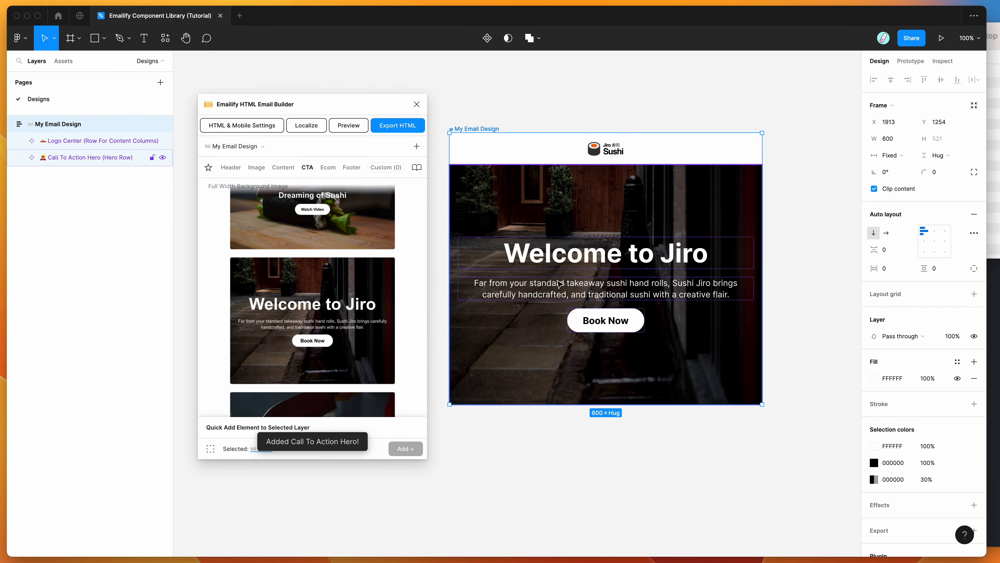
# Select the sushi logo image nested inside the Logo Center row's column
pyautogui.click(605, 156)
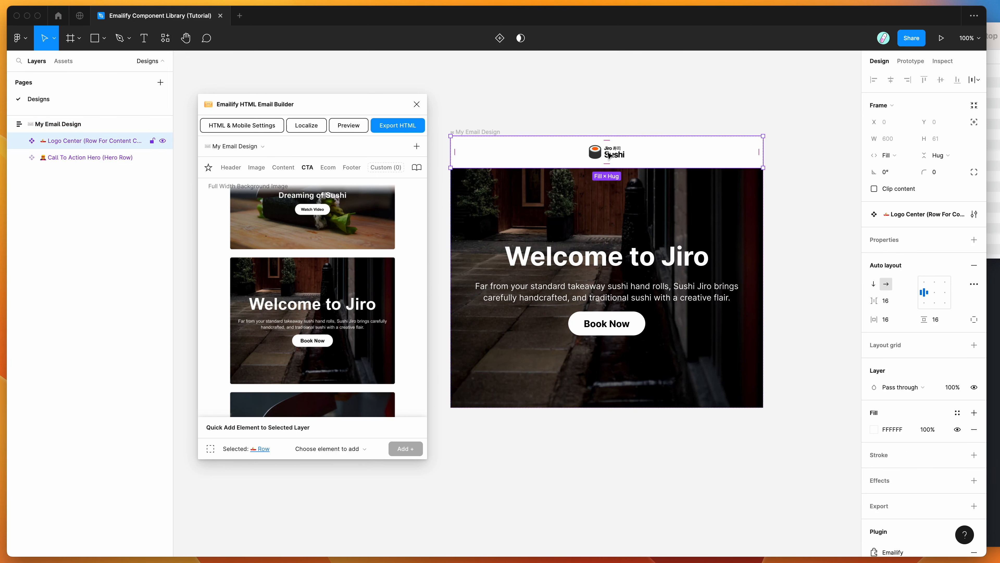
pyautogui.doubleClick(609, 156)
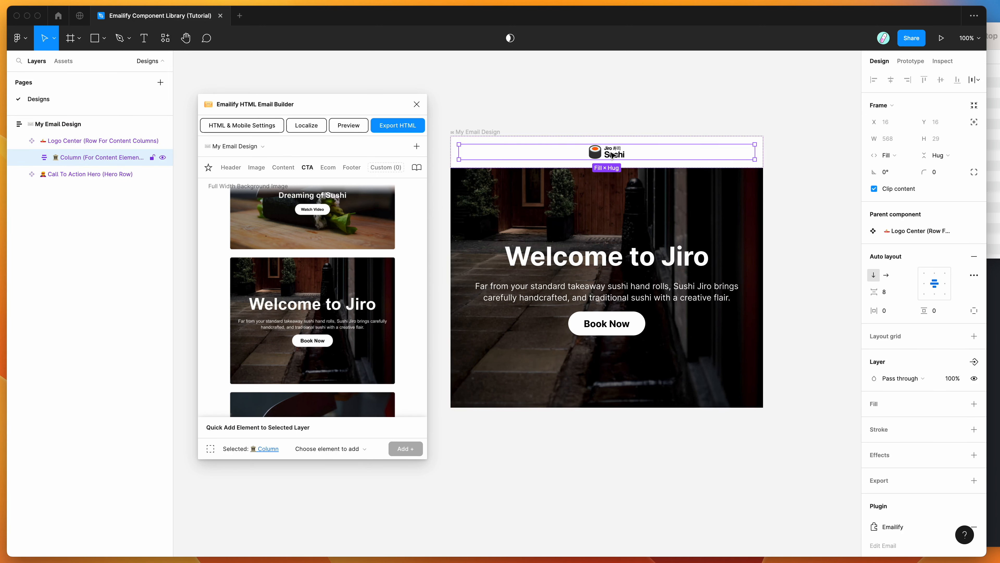
pyautogui.doubleClick(612, 155)
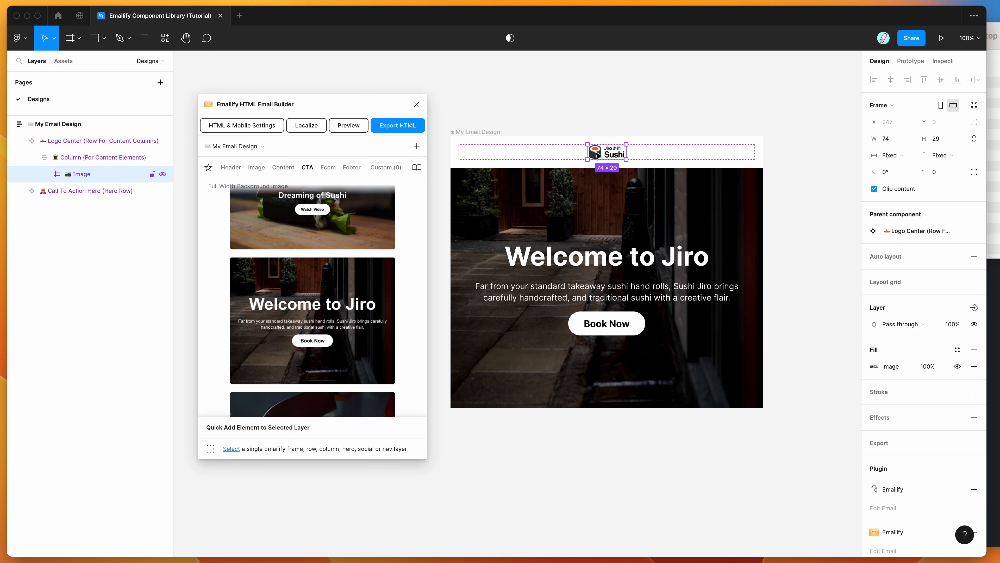
# Switch to Finder, open the Desktop's _Assets folder and place logo-icon.png on the Figma canvas
pyautogui.click(996, 169)
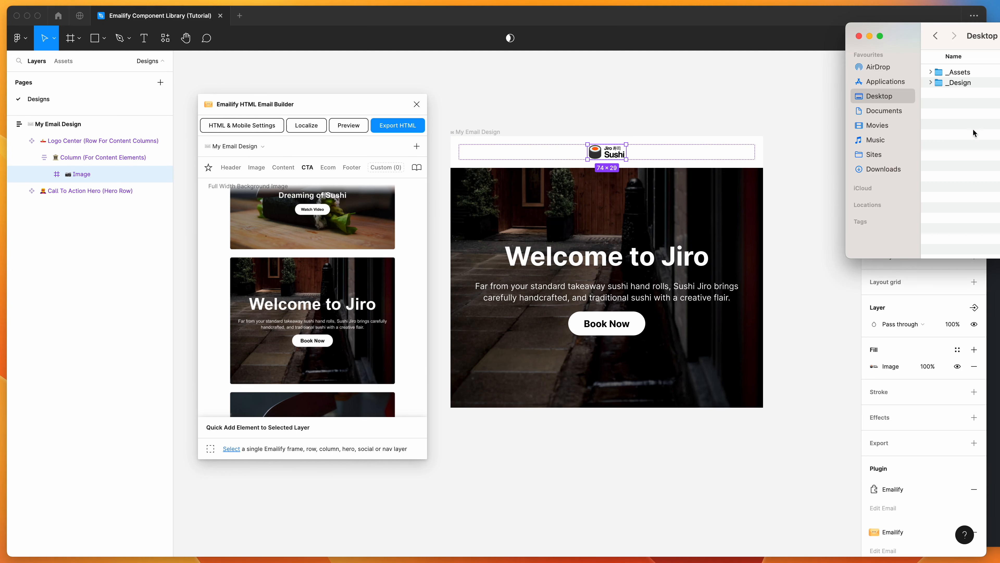
pyautogui.doubleClick(954, 73)
pyautogui.moveTo(974, 46); pyautogui.dragTo(964, 79)
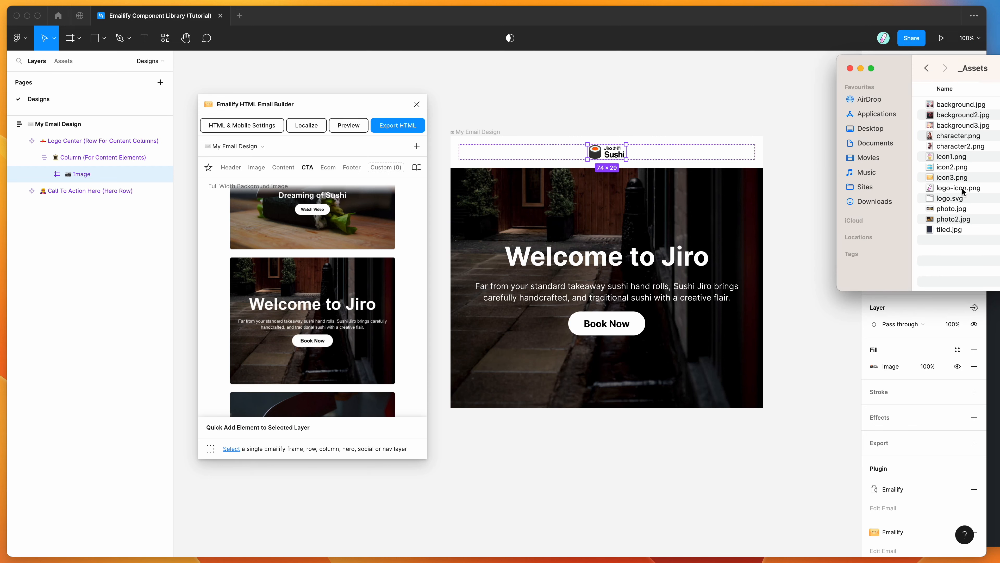
pyautogui.click(958, 190)
pyautogui.moveTo(958, 189); pyautogui.dragTo(810, 155)
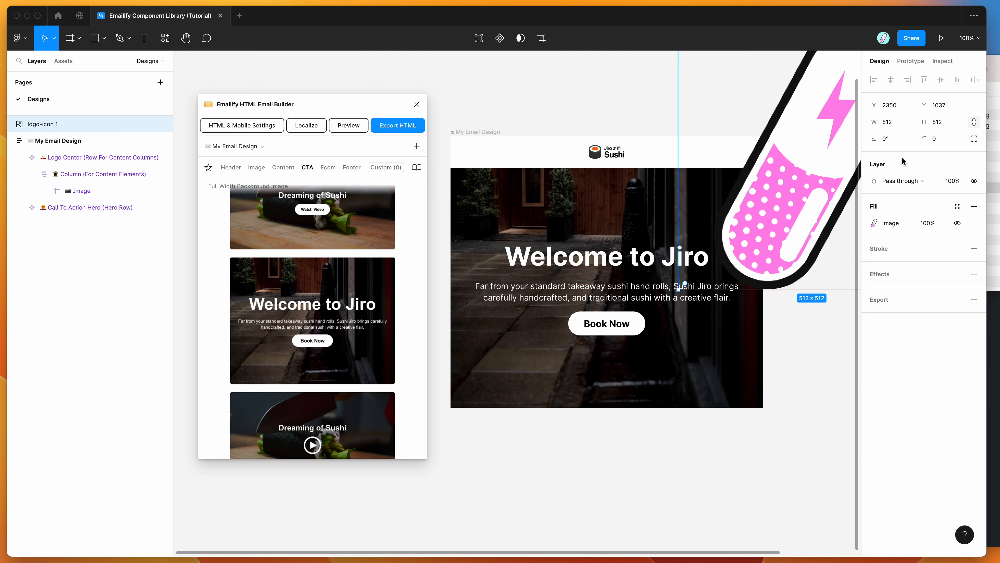
# Shrink the logo-icon image to about 55 × 55 and position it just outside the email frame
pyautogui.keyDown('ctrl'); pyautogui.scroll(-5, 703, 150); pyautogui.keyUp('ctrl')
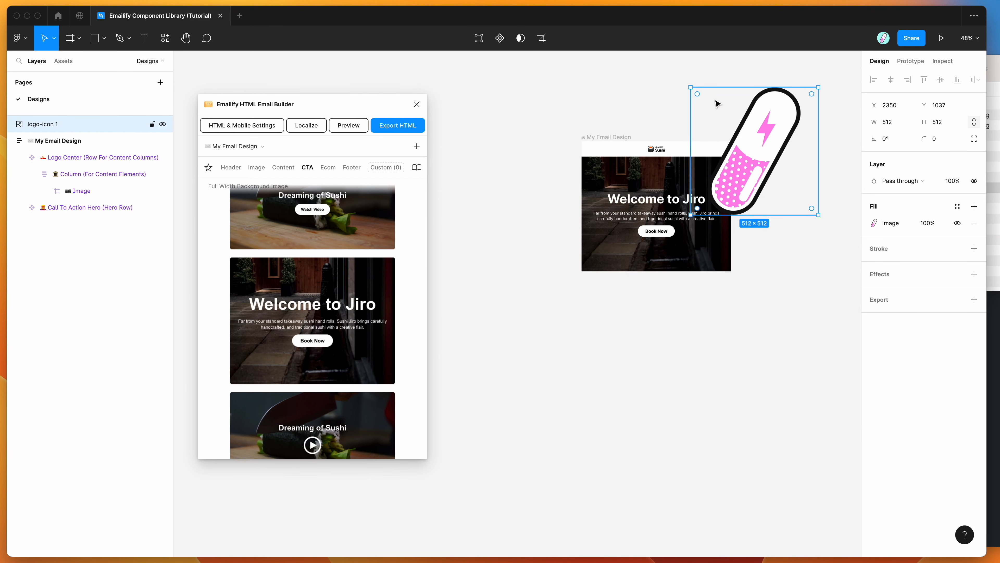
pyautogui.moveTo(693, 88); pyautogui.dragTo(771, 162)
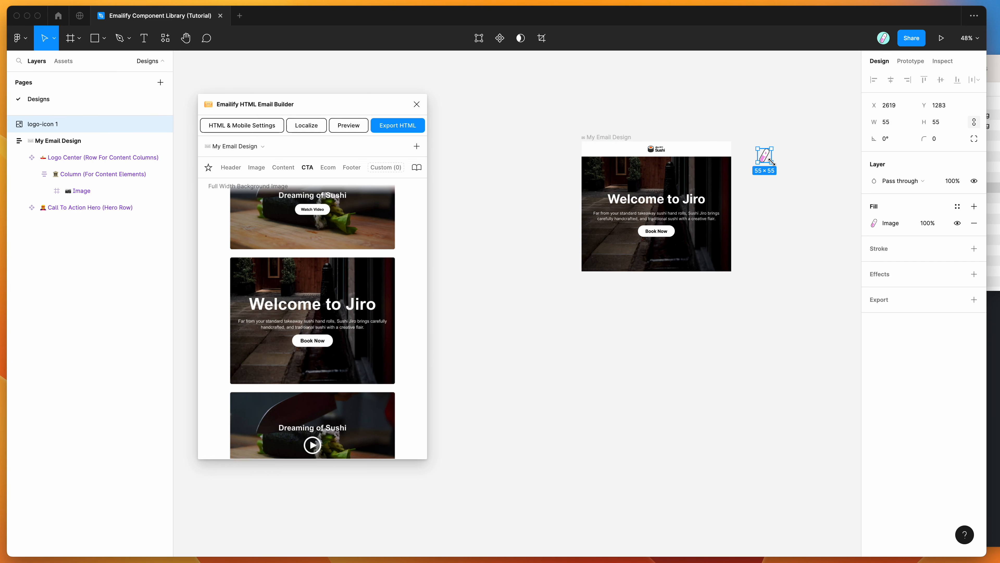
pyautogui.scroll(10, 682, 153)
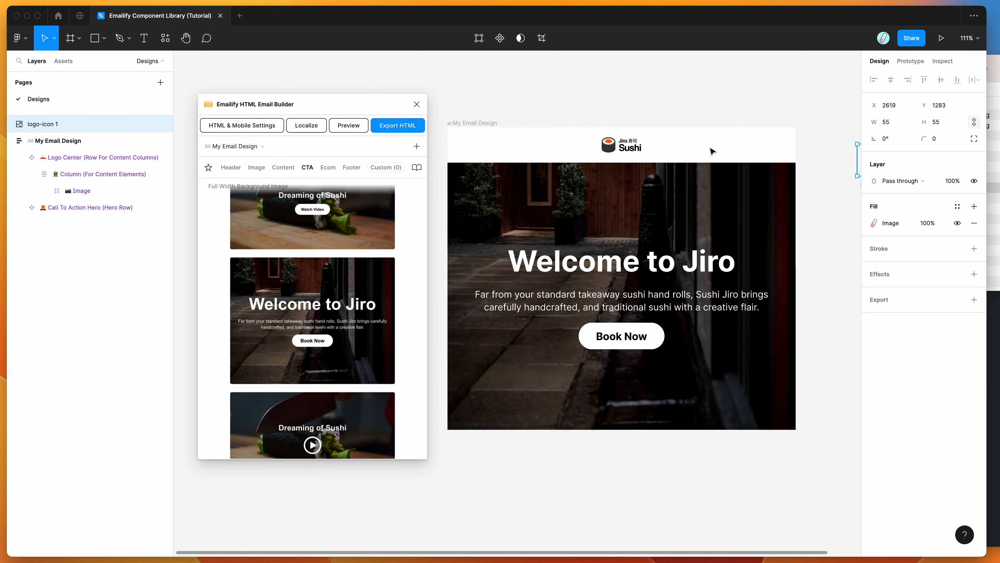
# Expand the email's rows in the layer tree and examine how the logo image is nested within its row and column
pyautogui.click(681, 150)
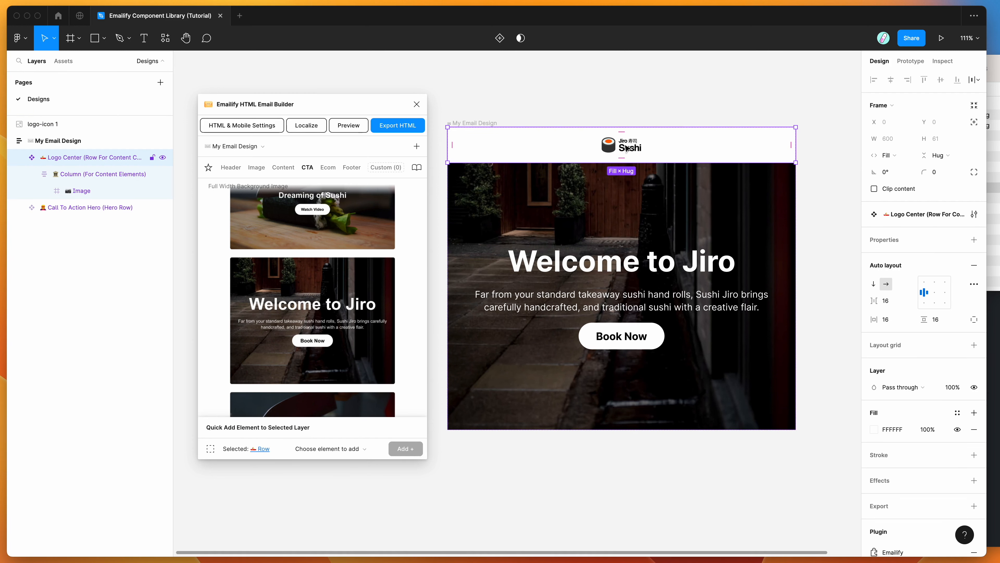
pyautogui.click(19, 208)
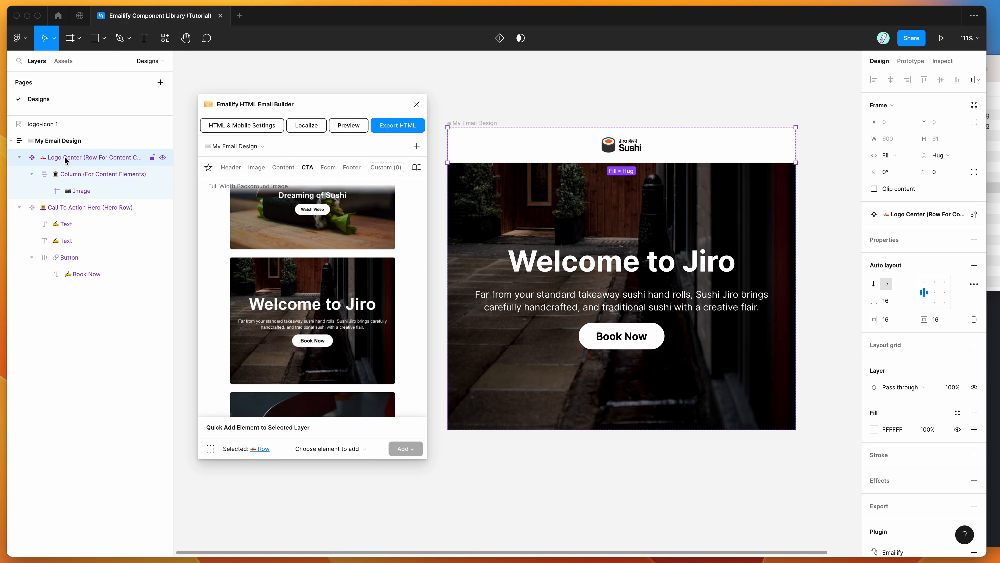
pyautogui.click(71, 176)
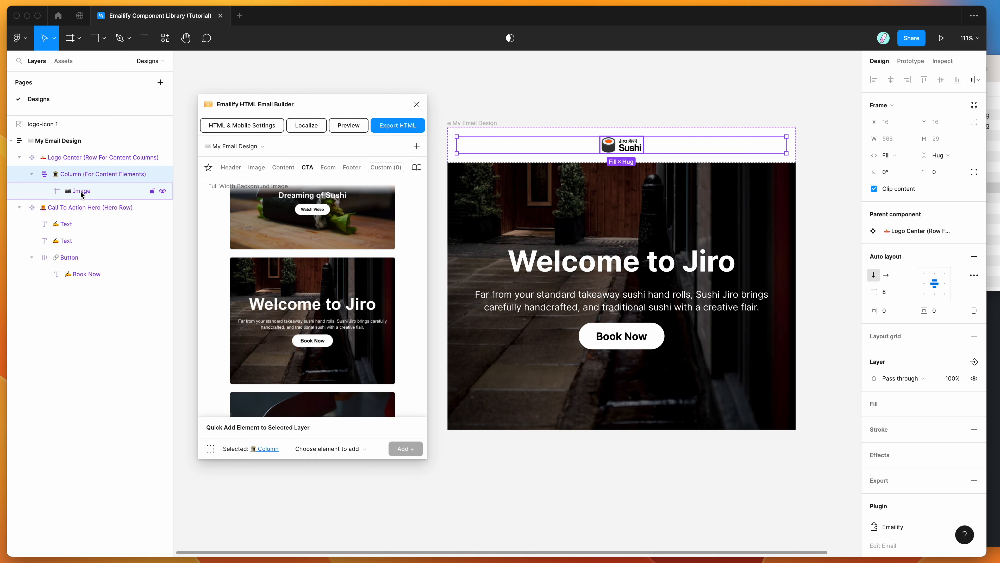
pyautogui.click(823, 132)
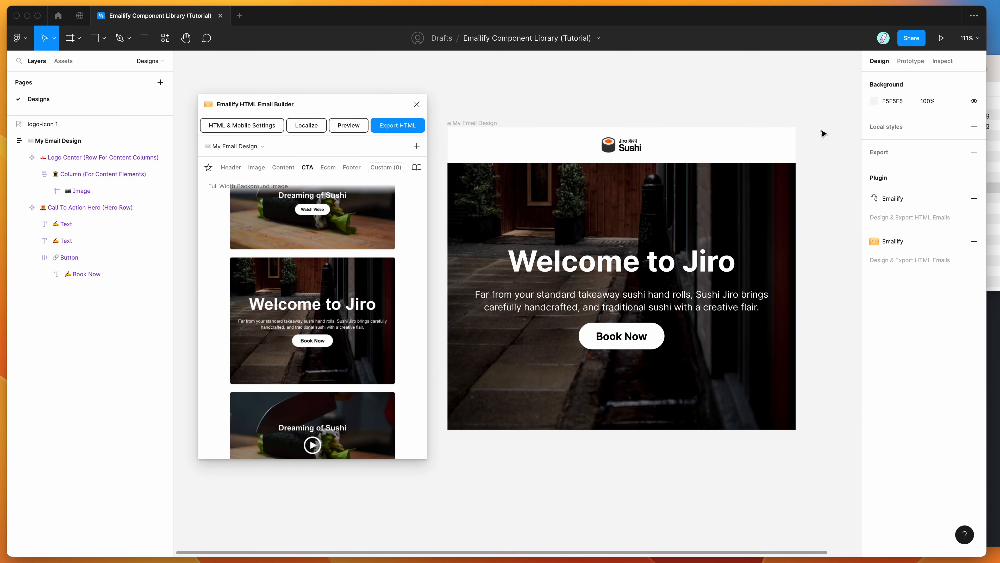
# Move the logo-icon layer into the Logo Center row's column and delete the original sushi logo image
pyautogui.moveTo(63, 126); pyautogui.dragTo(86, 184)
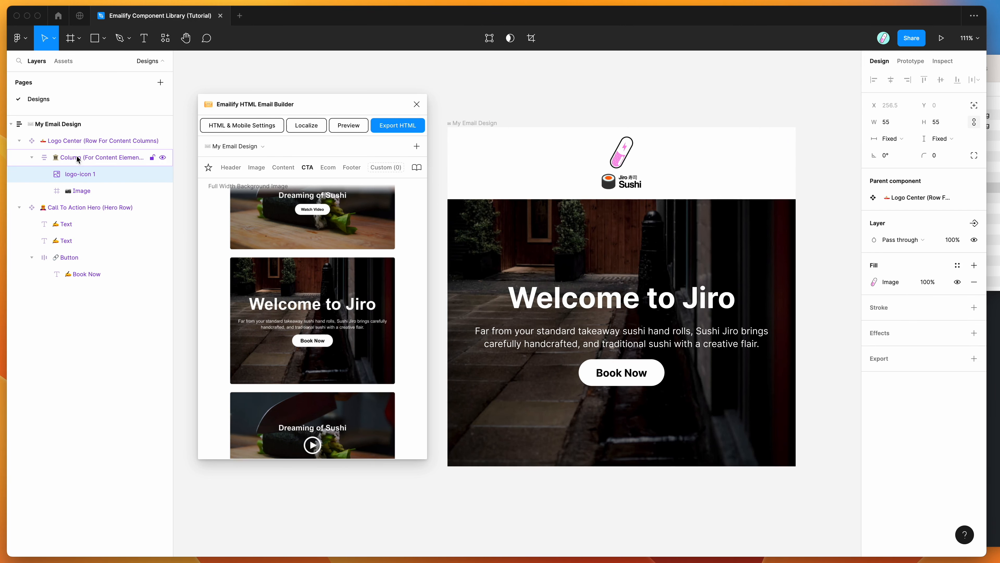
pyautogui.click(78, 192)
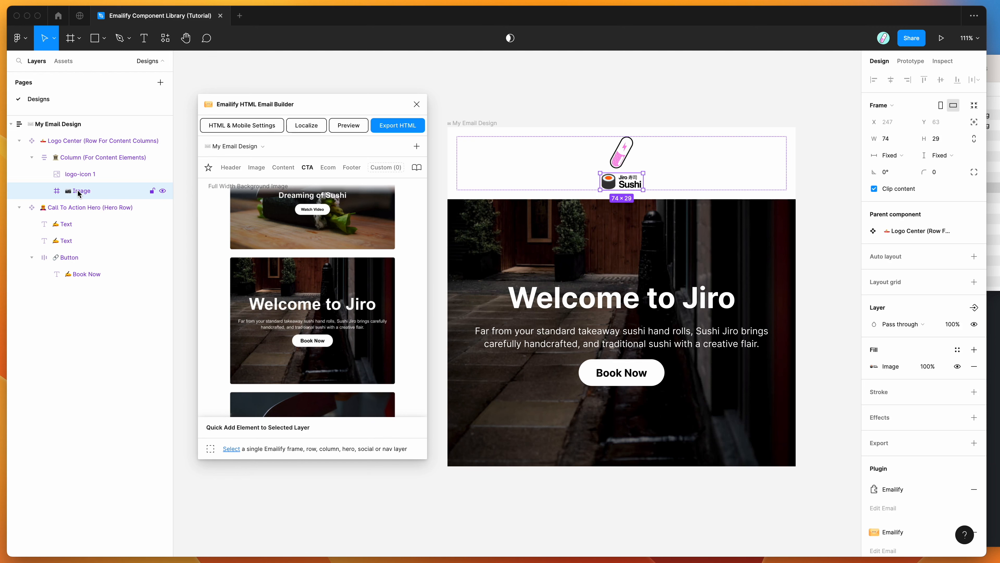
pyautogui.press('Delete')
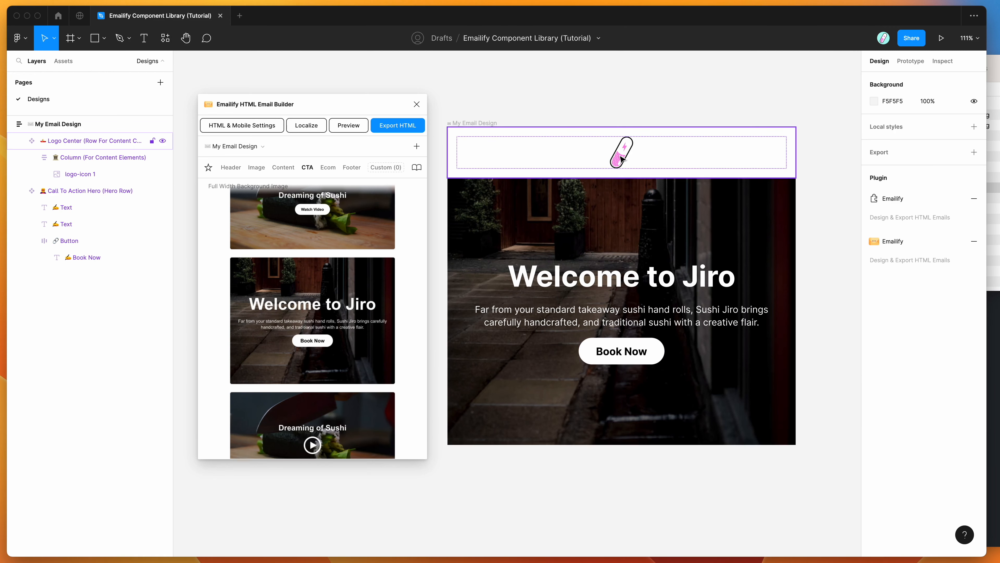
# Preview the email on iPhone 12 Pro Max and Desktop, return to the phone view and close the preview
pyautogui.click(625, 158)
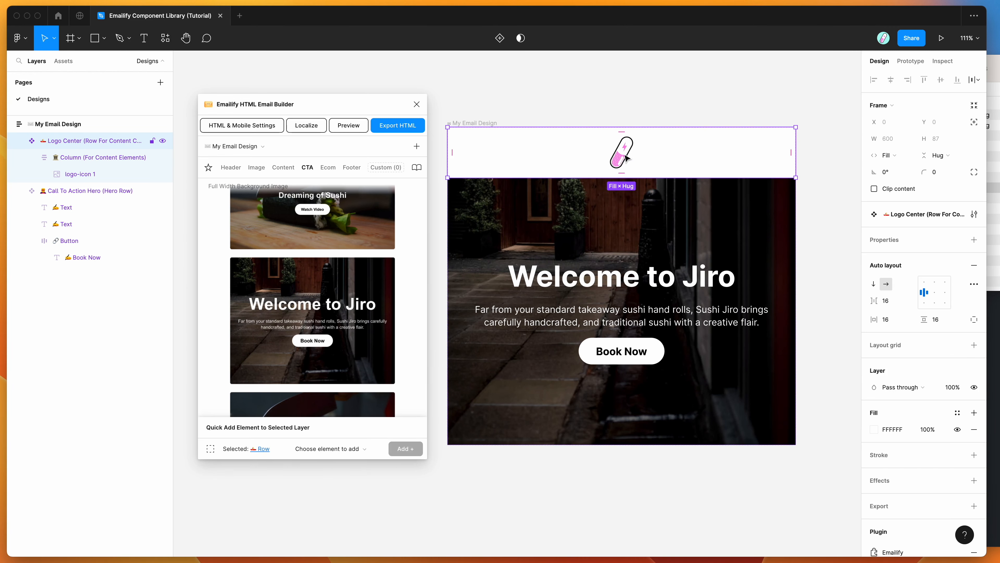
pyautogui.click(348, 125)
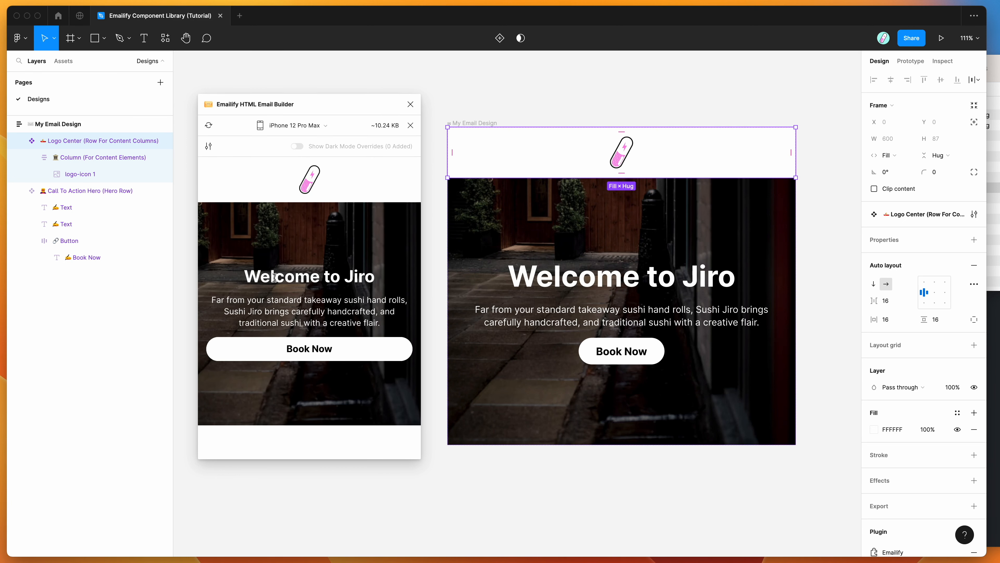
pyautogui.moveTo(233, 276); pyautogui.dragTo(261, 263)
pyautogui.click(375, 321)
pyautogui.click(260, 262)
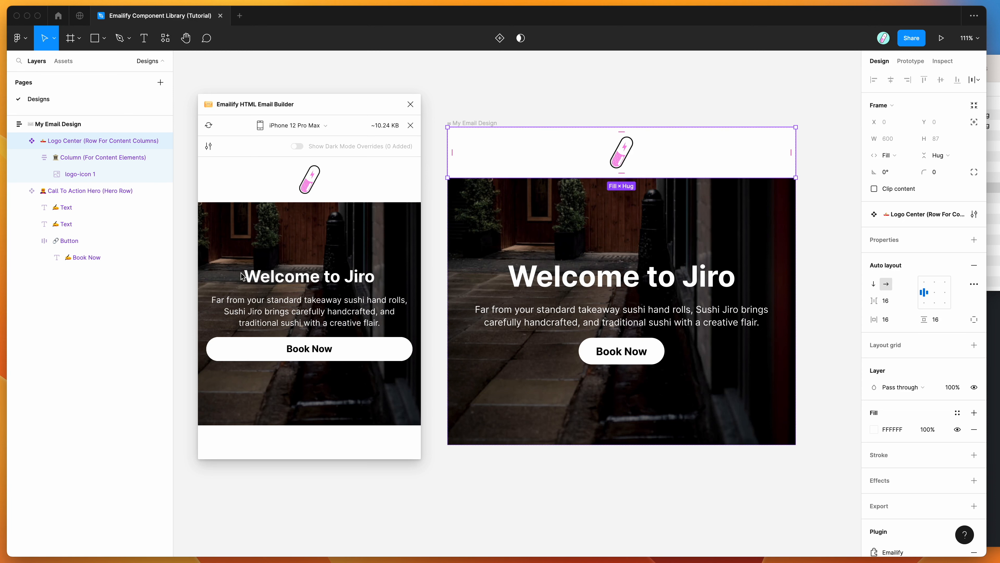
pyautogui.click(301, 126)
pyautogui.click(288, 156)
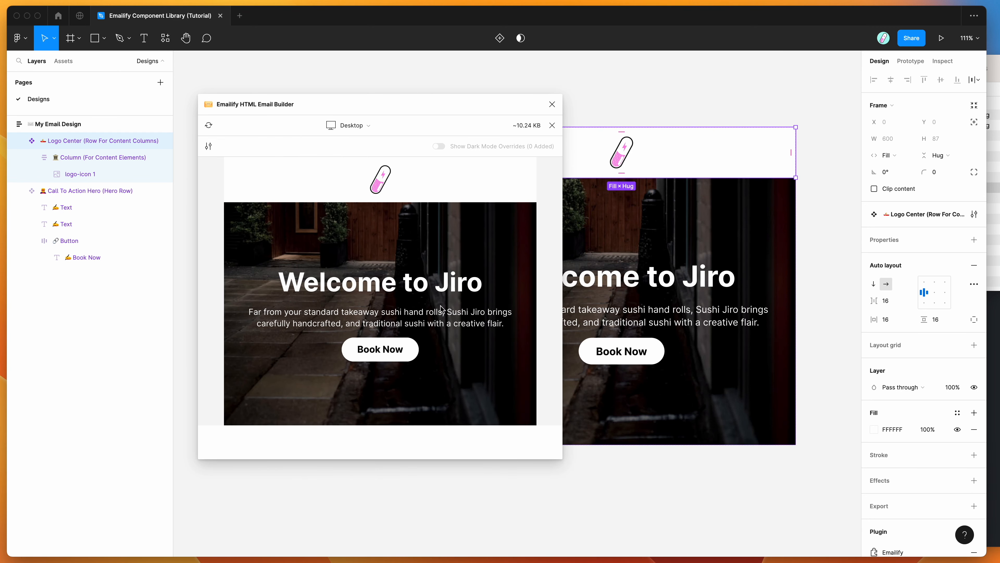
pyautogui.click(364, 126)
pyautogui.click(361, 191)
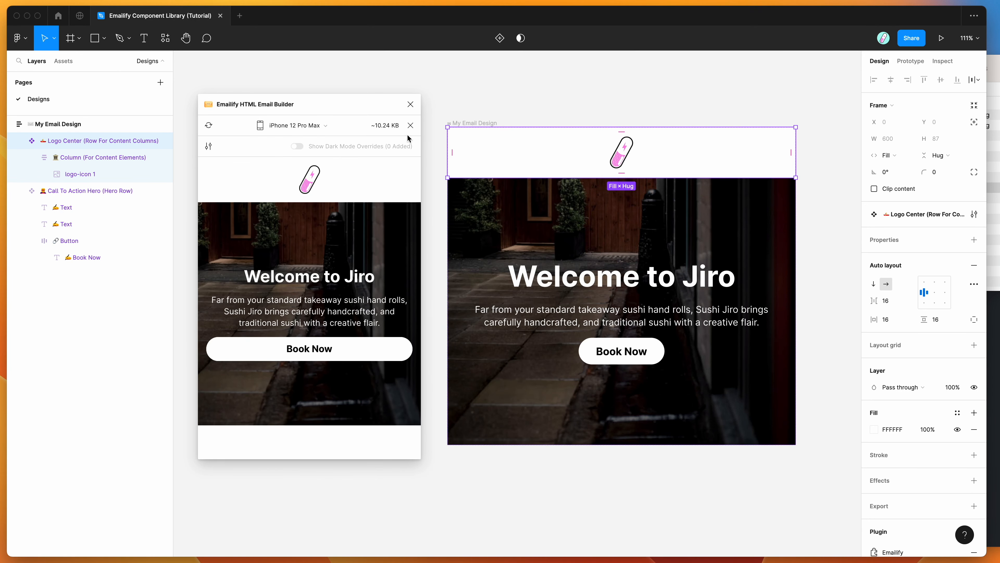
pyautogui.click(409, 130)
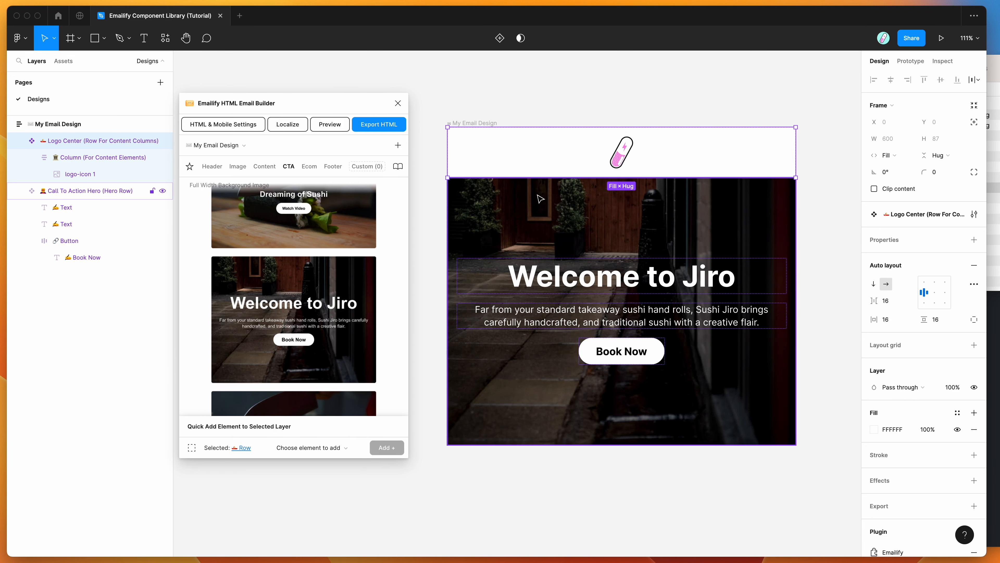
# Replace the Call To Action Hero row's background image with background.jpg from the _Assets folder
pyautogui.scroll(-2, 521, 204)
pyautogui.click(525, 197)
pyautogui.scroll(-2, 532, 193)
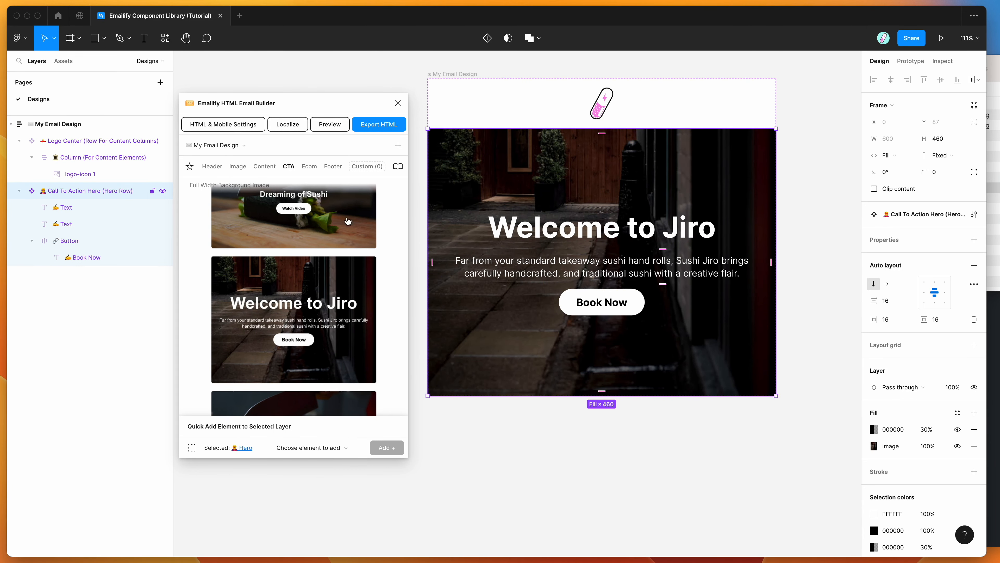
pyautogui.click(875, 446)
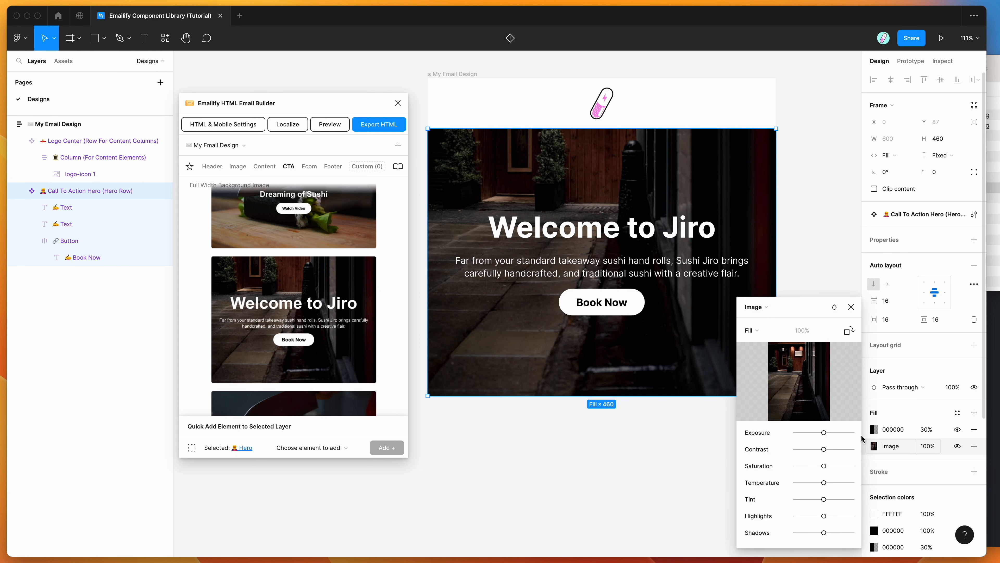
pyautogui.click(798, 381)
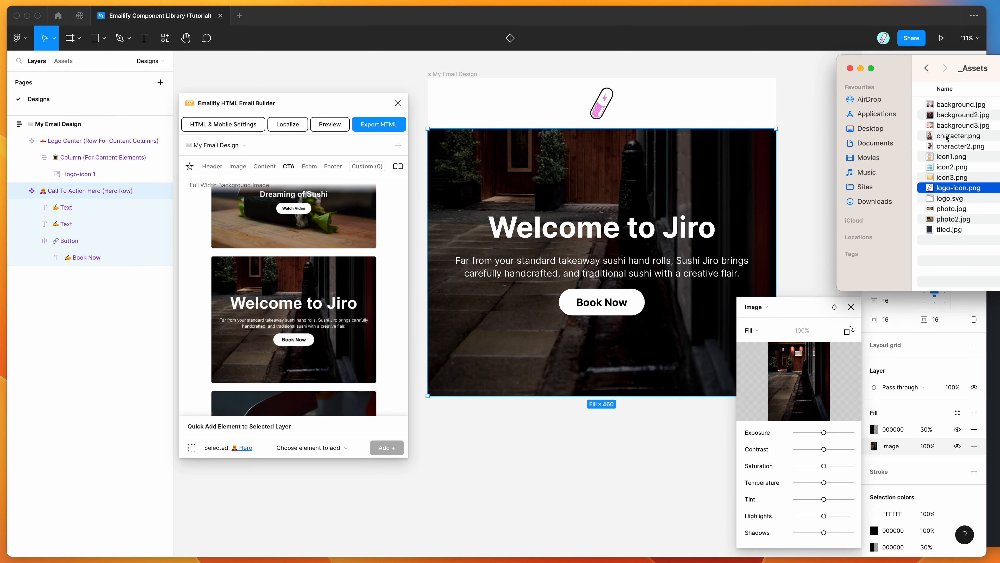
pyautogui.click(953, 114)
pyautogui.moveTo(961, 105); pyautogui.dragTo(798, 384)
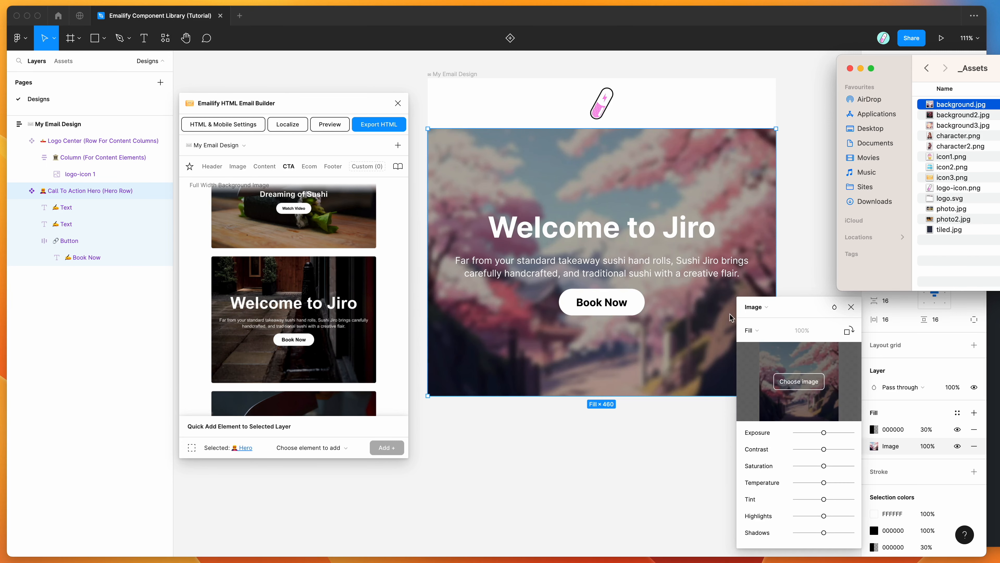
# Change the hero heading text to "Figma Plugins"
pyautogui.click(724, 228)
pyautogui.doubleClick(724, 228)
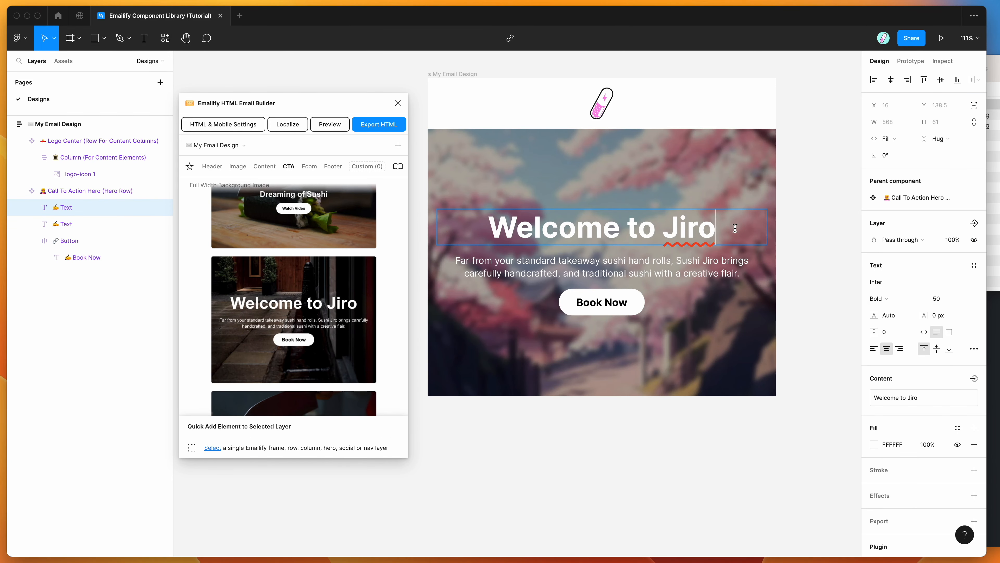
pyautogui.moveTo(732, 228); pyautogui.dragTo(500, 226)
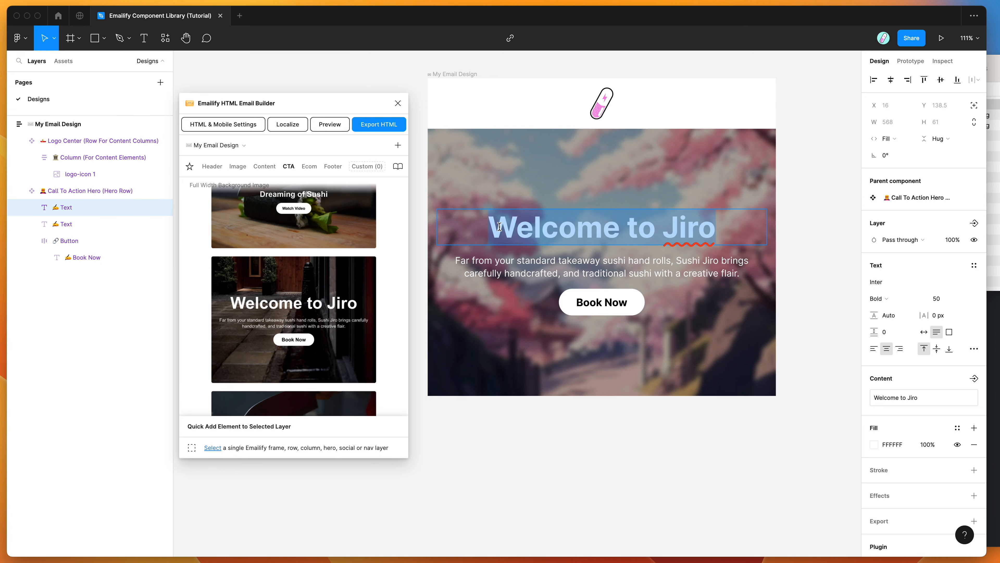
pyautogui.write('Figma Plugins')
# Change the hero button's label to "Try Now"
pyautogui.click(598, 301)
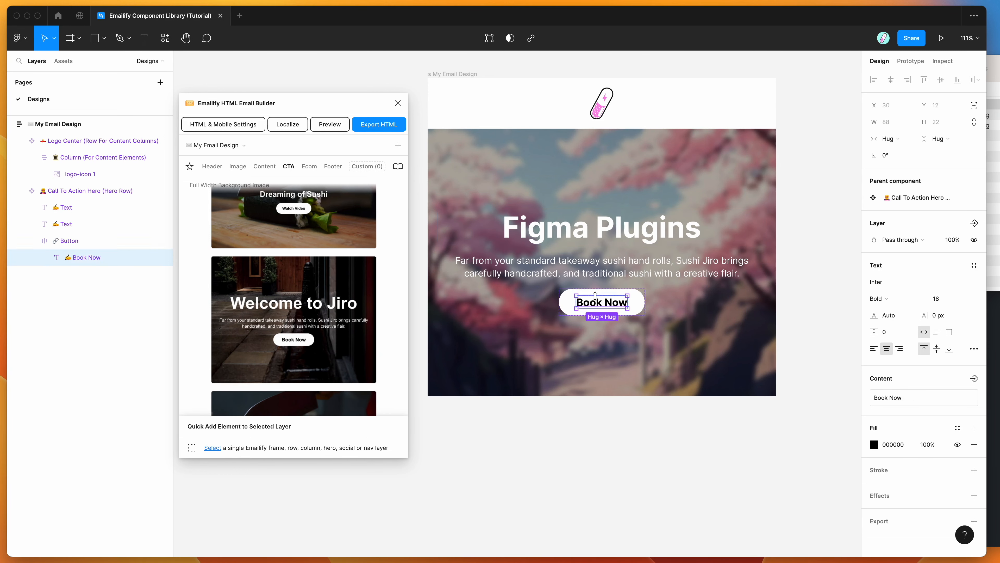
pyautogui.doubleClick(596, 306)
pyautogui.doubleClick(592, 303)
pyautogui.write('Try')
pyautogui.press('Escape')
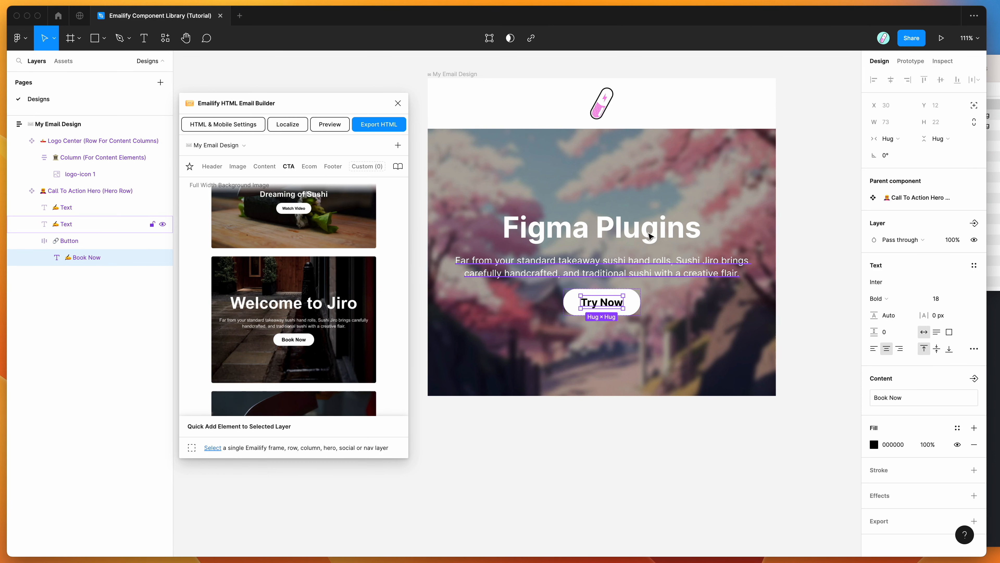
# Try the Medium, Medium Italic and Bold Italic font styles on the hero heading
pyautogui.click(619, 241)
pyautogui.click(616, 236)
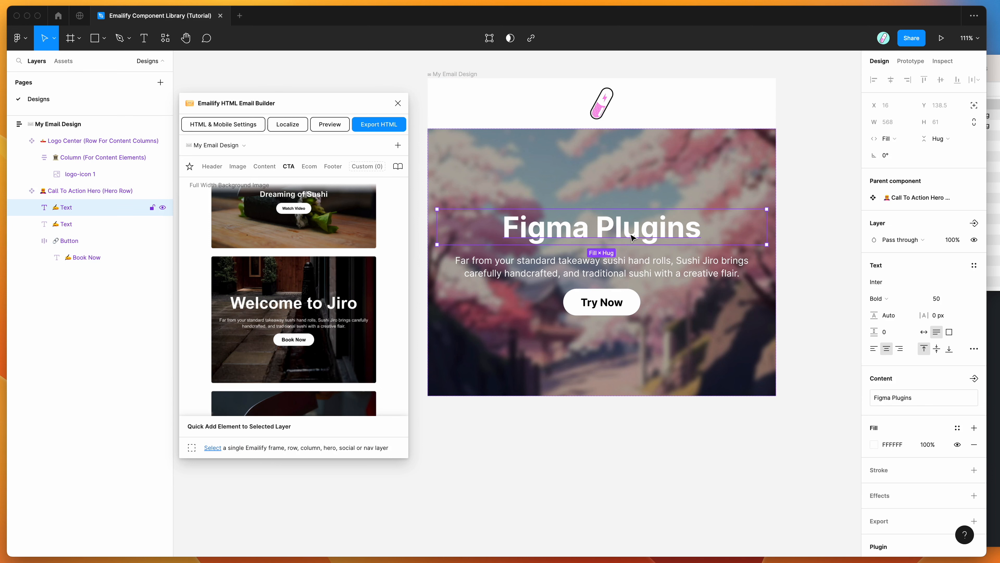
pyautogui.click(916, 302)
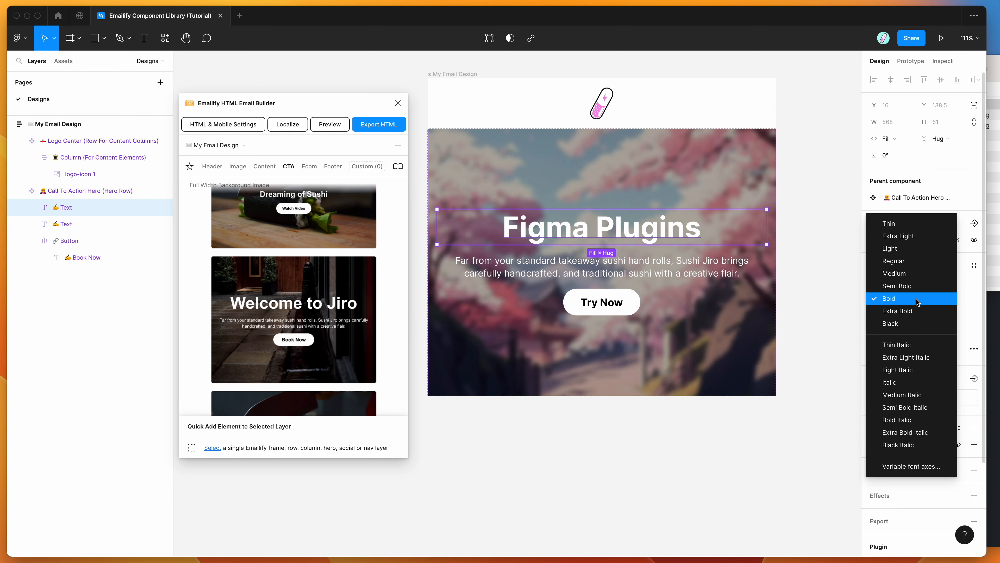
pyautogui.click(904, 278)
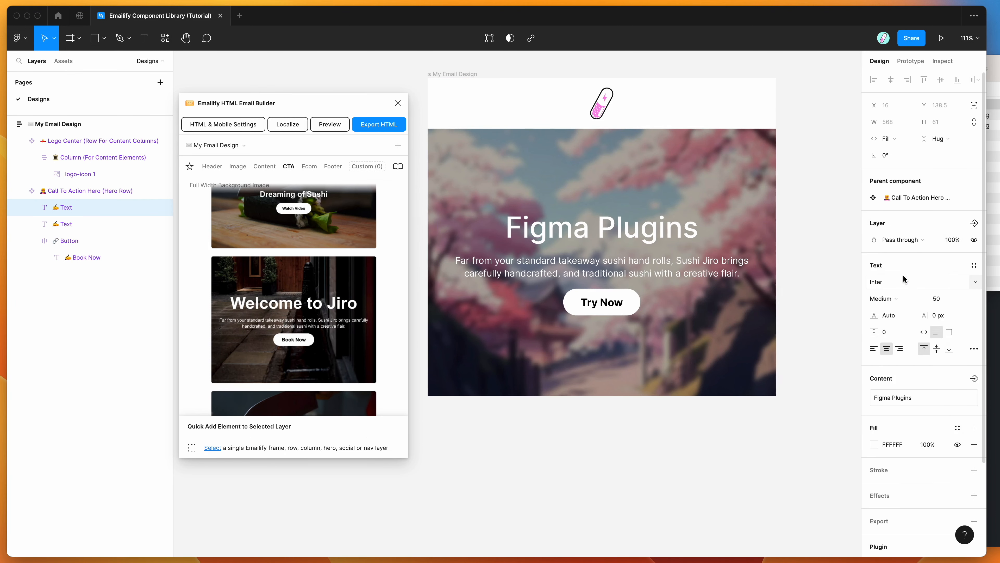
pyautogui.click(902, 300)
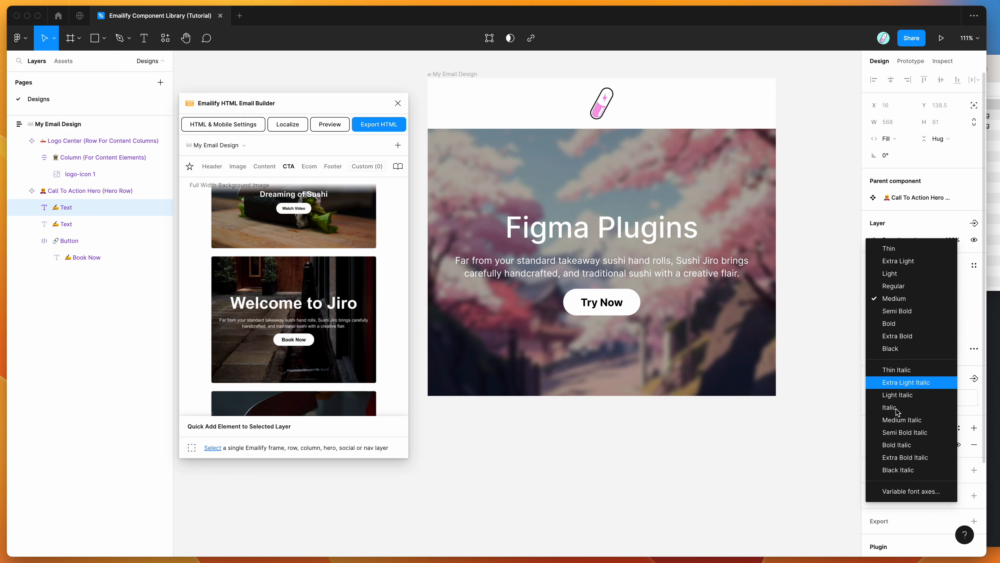
pyautogui.click(896, 425)
pyautogui.click(899, 300)
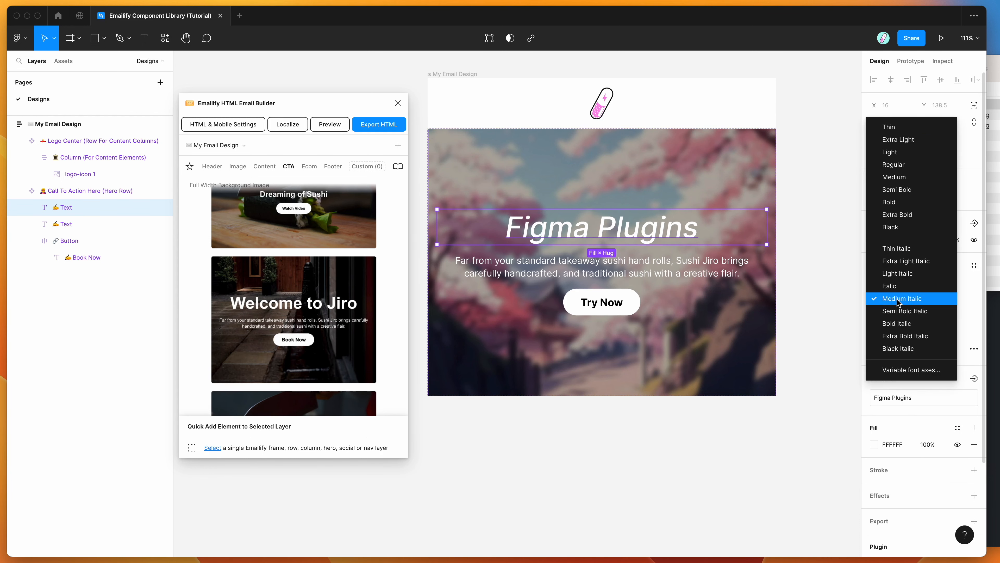
pyautogui.click(896, 323)
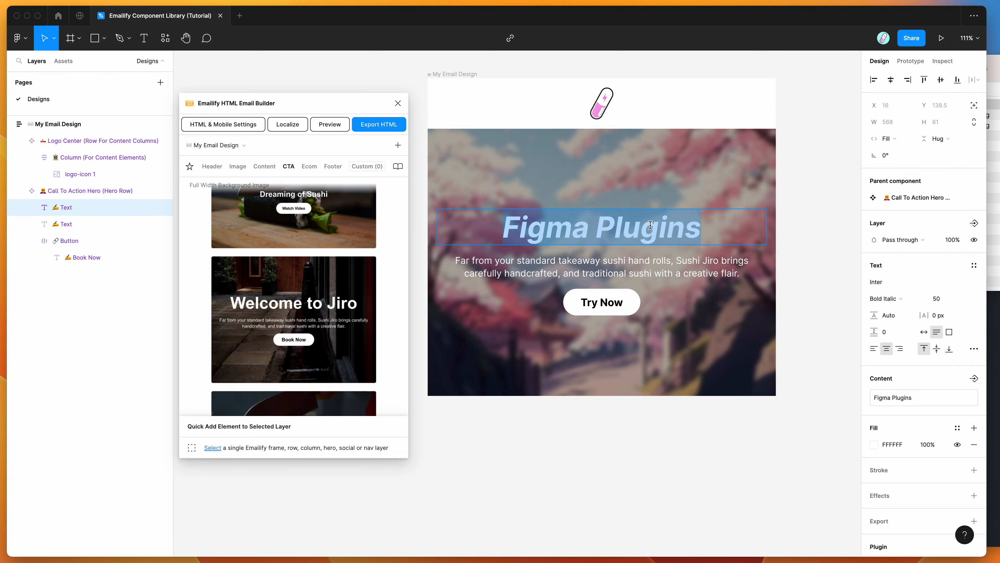
# Select the whole hero heading text and set its font style back to Bold
pyautogui.moveTo(702, 229); pyautogui.dragTo(501, 228)
pyautogui.click(511, 229)
pyautogui.click(708, 229)
pyautogui.click(885, 298)
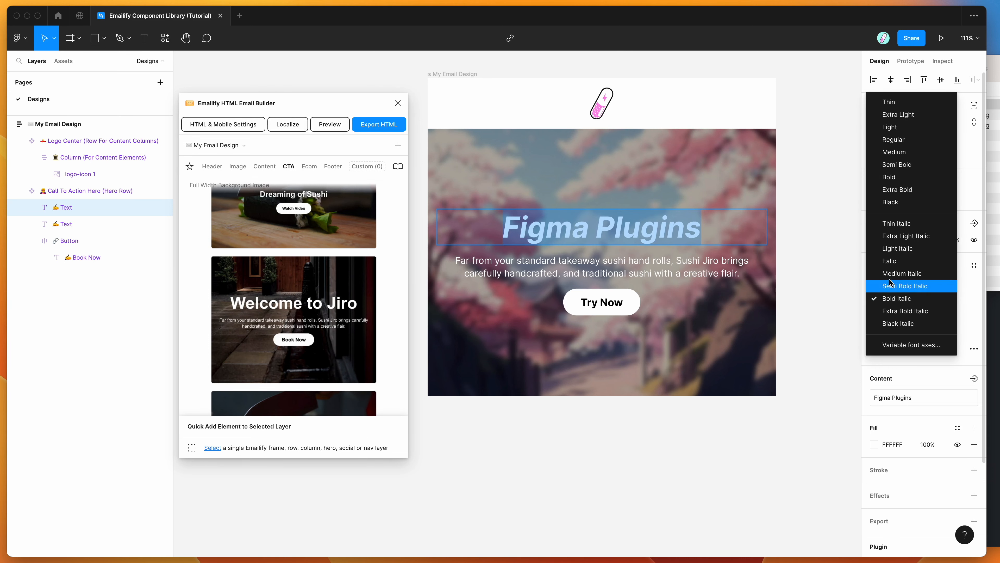
pyautogui.click(890, 177)
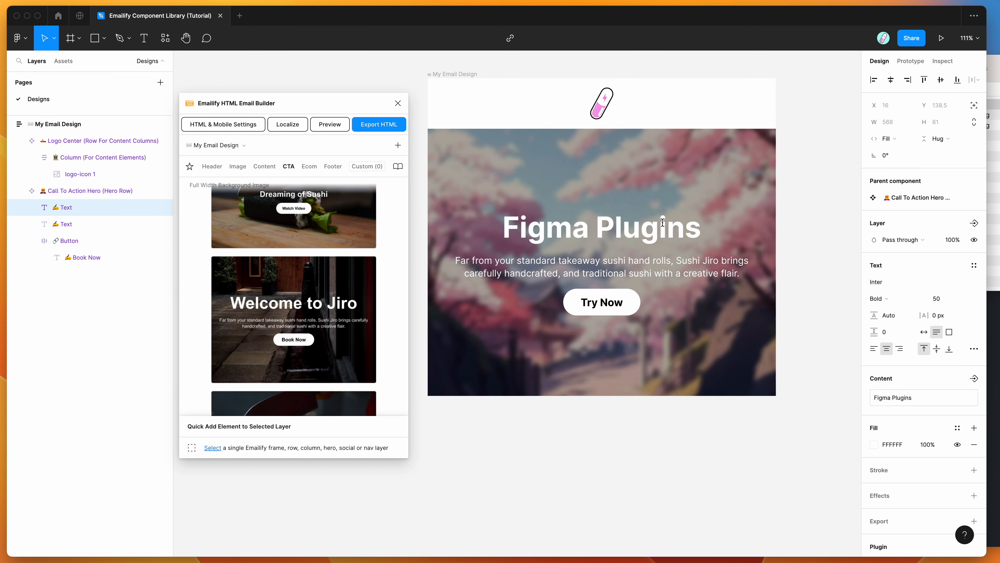
pyautogui.press('Escape')
pyautogui.scroll(-1, 671, 235)
pyautogui.scroll(-2, 698, 252)
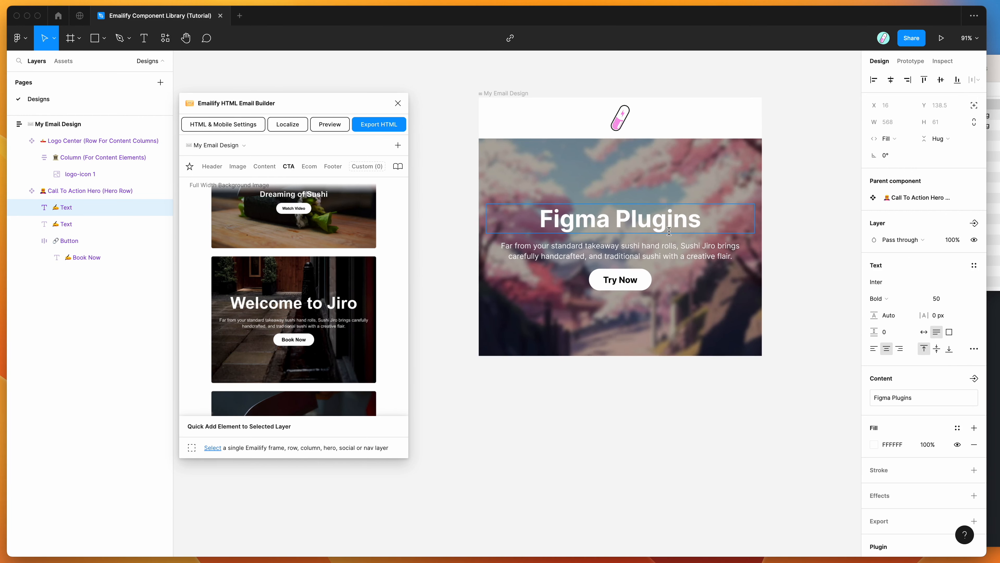
pyautogui.scroll(2, 778, 229)
pyautogui.click(649, 190)
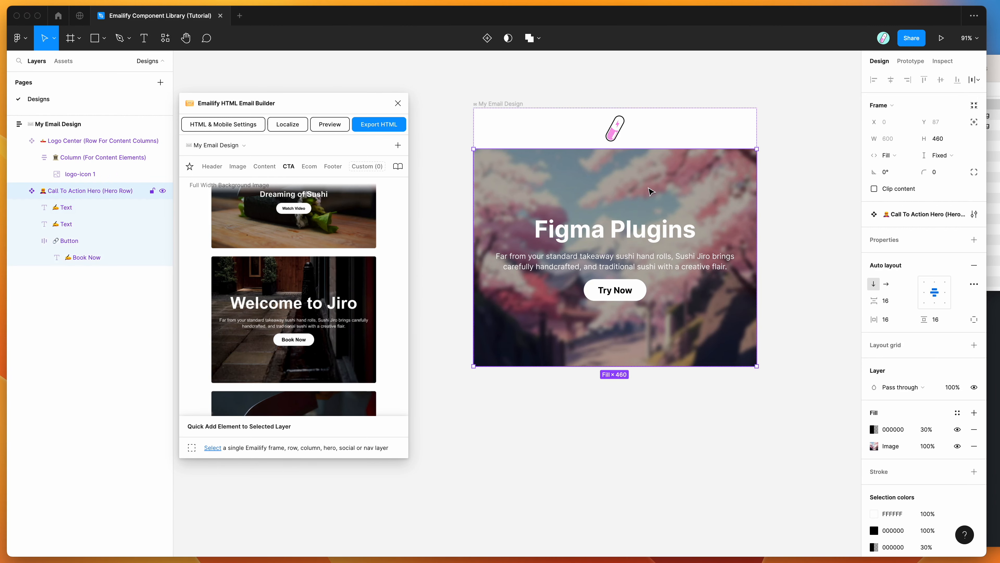
pyautogui.scroll(-2, 650, 190)
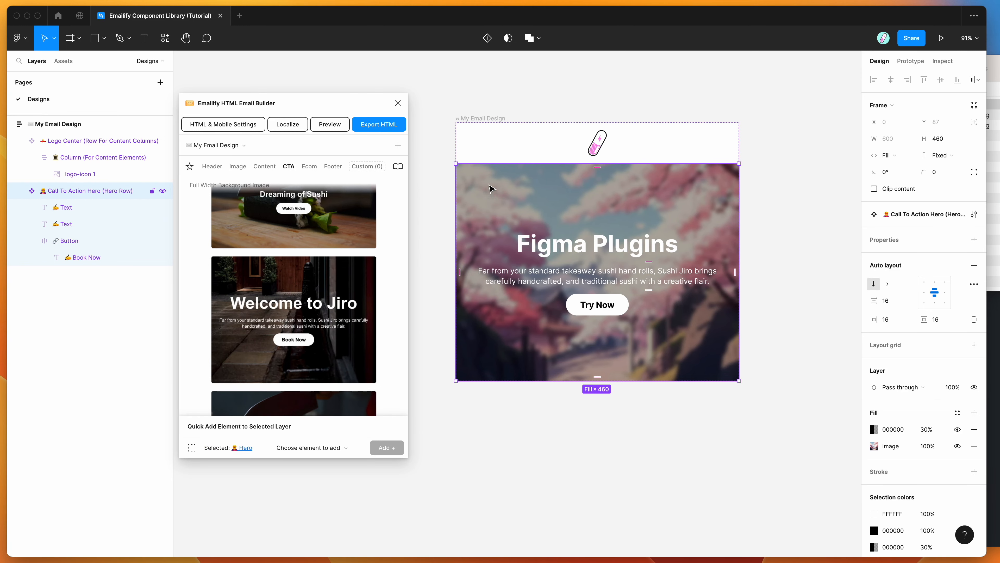
pyautogui.click(442, 188)
pyautogui.moveTo(362, 102)
pyautogui.mouseDown()
pyautogui.moveTo(382, 123)
pyautogui.moveTo(373, 111)
pyautogui.mouseUp()
pyautogui.scroll(2, 404, 205)
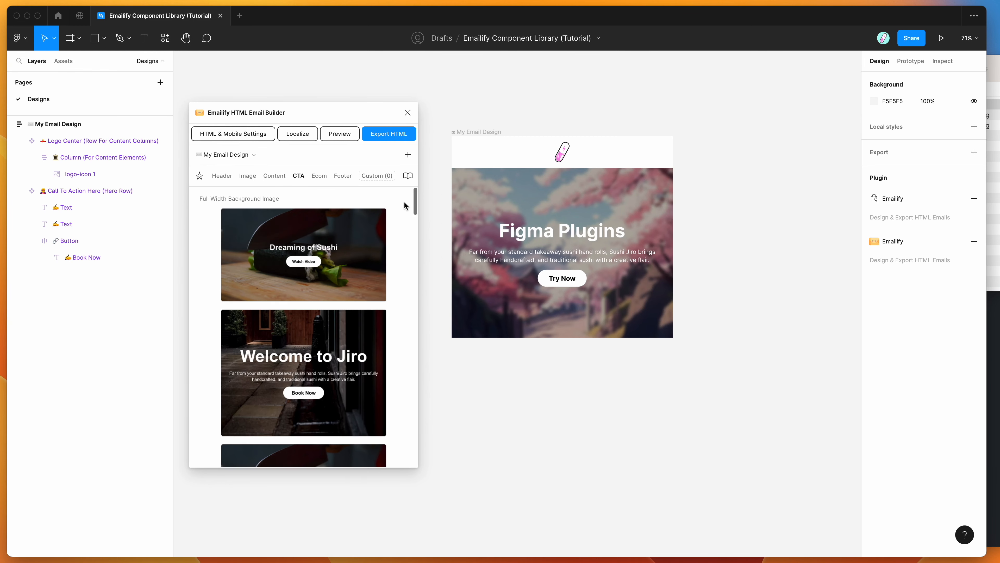
# Move the Logo Center and Call To Action Hero rows out of the email frame and place them side by side above it
pyautogui.click(515, 213)
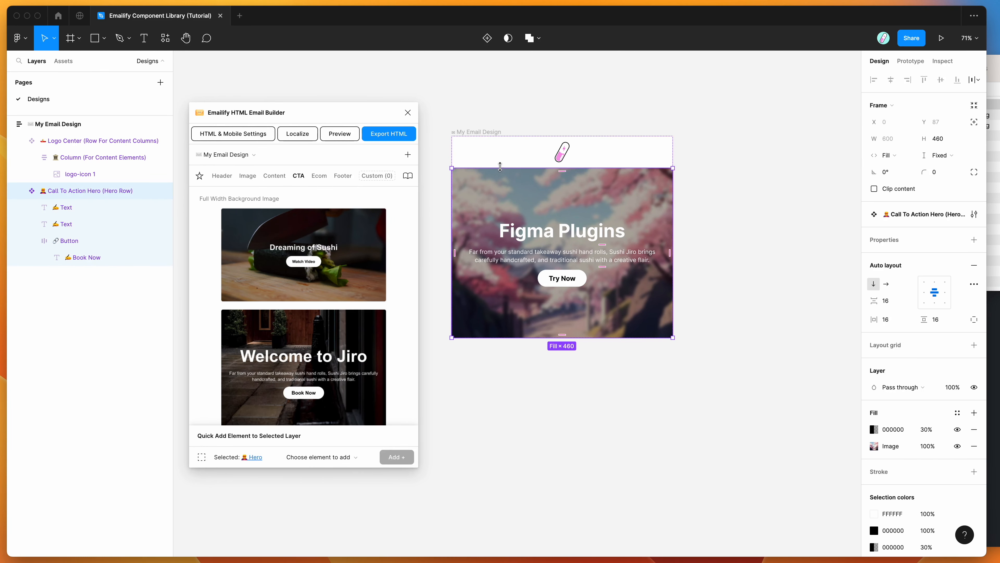
pyautogui.keyDown('shift'); pyautogui.click(500, 159); pyautogui.keyUp('shift')
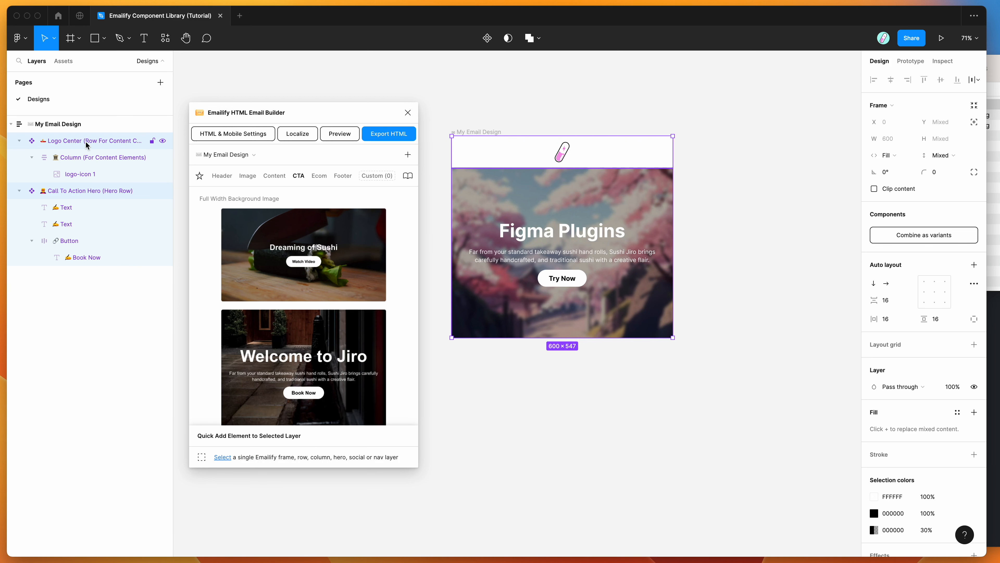
pyautogui.moveTo(565, 205); pyautogui.dragTo(750, 218)
pyautogui.scroll(1, 750, 221)
pyautogui.click(726, 132)
pyautogui.moveTo(731, 168); pyautogui.dragTo(517, 71)
pyautogui.moveTo(749, 219); pyautogui.dragTo(769, 73)
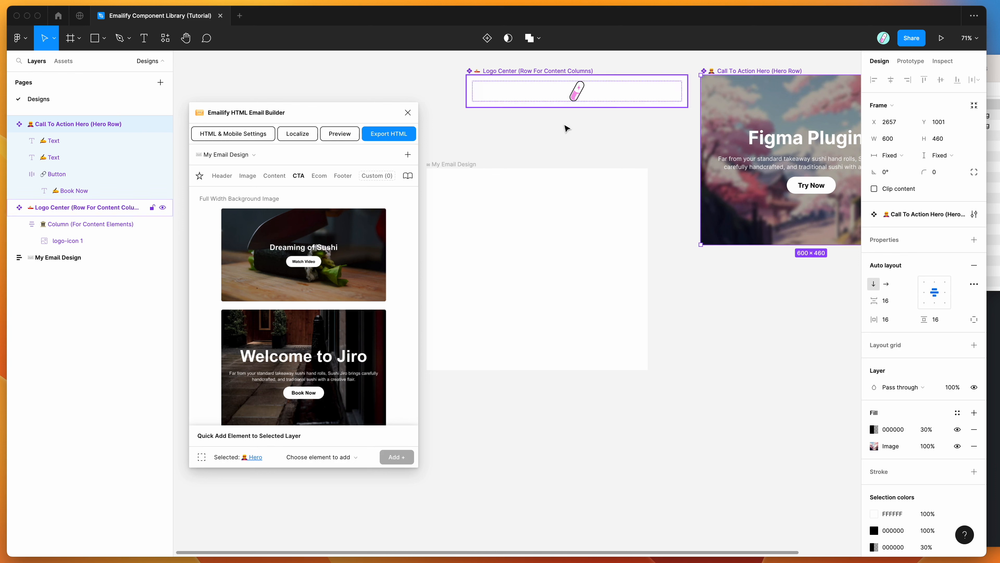
# Move the empty My Email Design frame down so it sits directly below the Logo Center component, and deselect it
pyautogui.moveTo(456, 166); pyautogui.dragTo(504, 295)
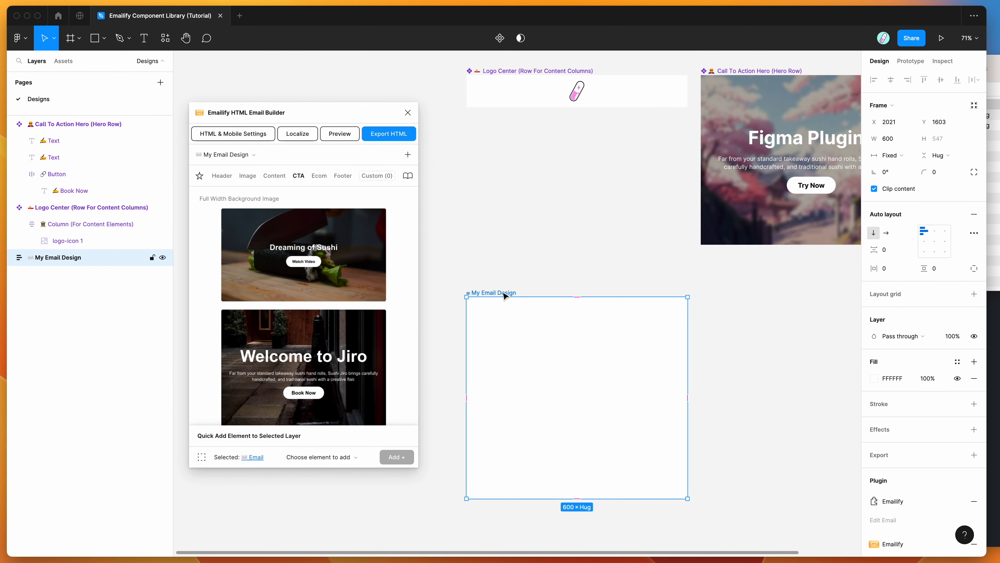
pyautogui.hscroll(2, 511, 206)
pyautogui.scroll(1, 511, 206)
pyautogui.click(511, 206)
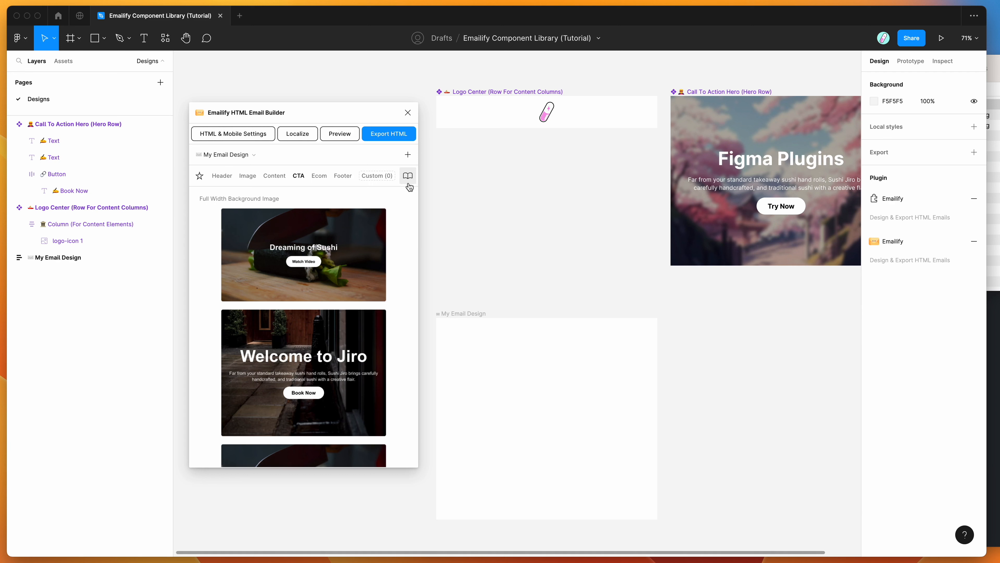
# Load all Emailify components from this Figma file into the plugin's component library
pyautogui.click(408, 177)
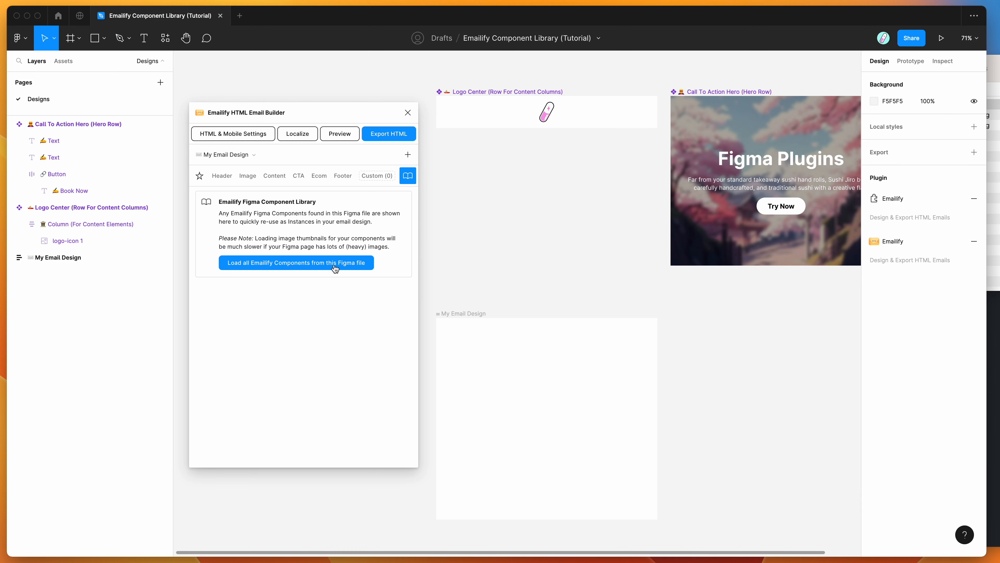
pyautogui.click(283, 263)
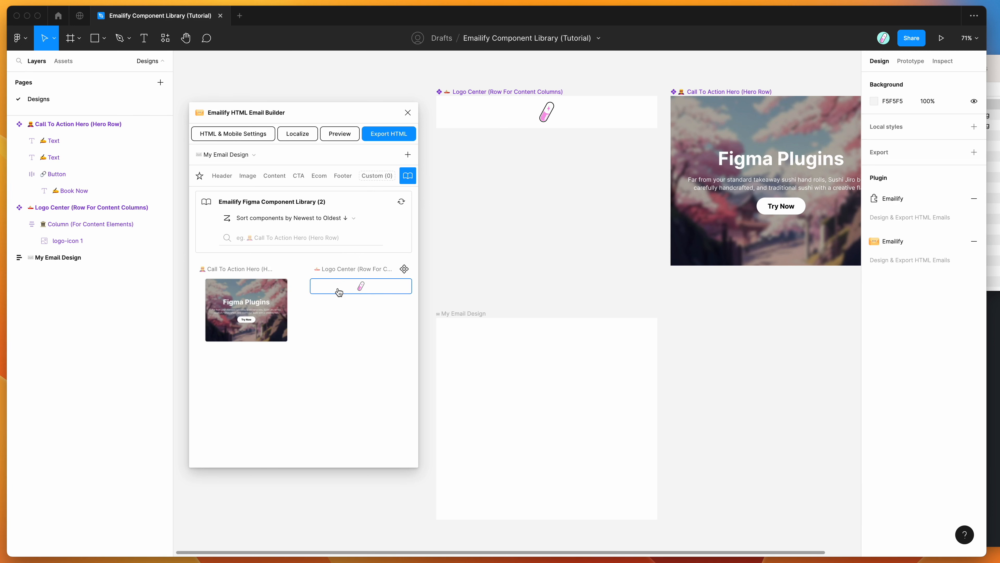
# Browse Emailify's prebuilt Ecom and Content components and return to the Figma component library
pyautogui.click(318, 176)
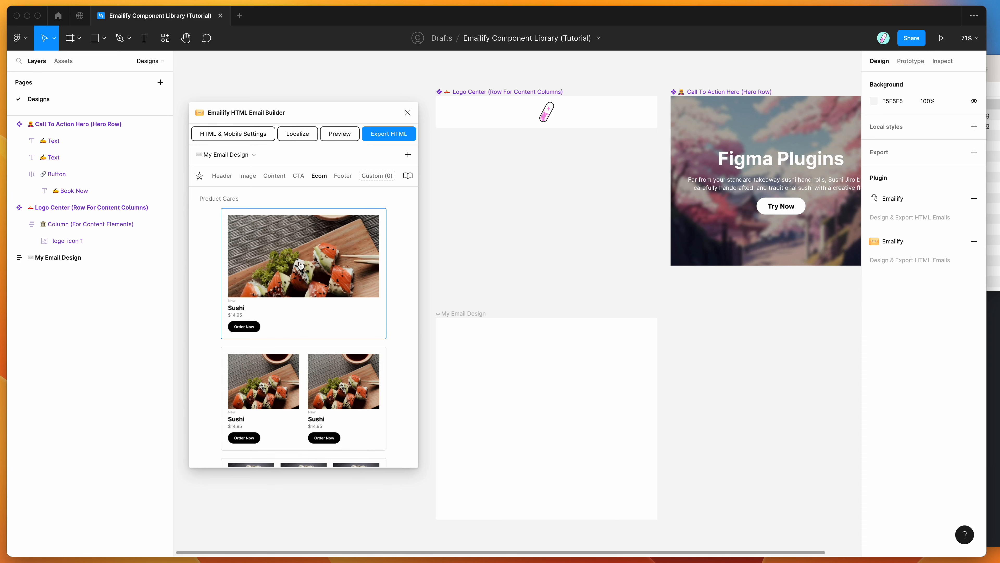
pyautogui.scroll(-1, 302, 394)
pyautogui.scroll(1, 292, 195)
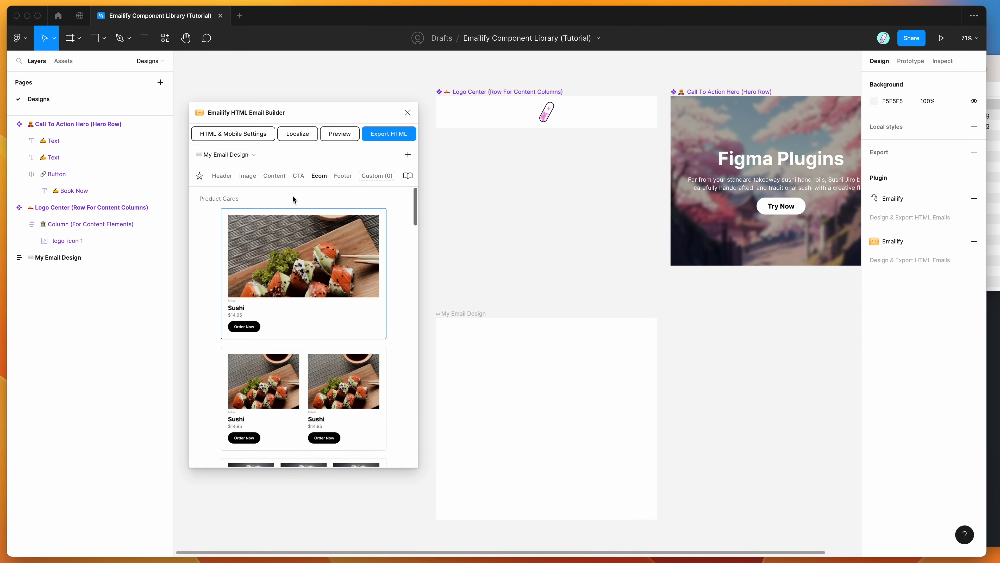
pyautogui.click(275, 176)
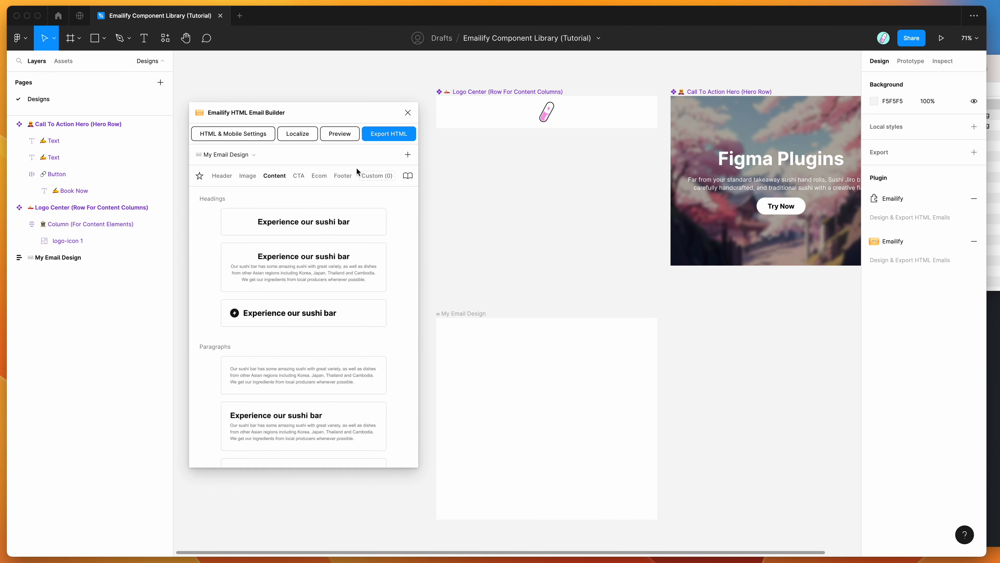
pyautogui.click(408, 177)
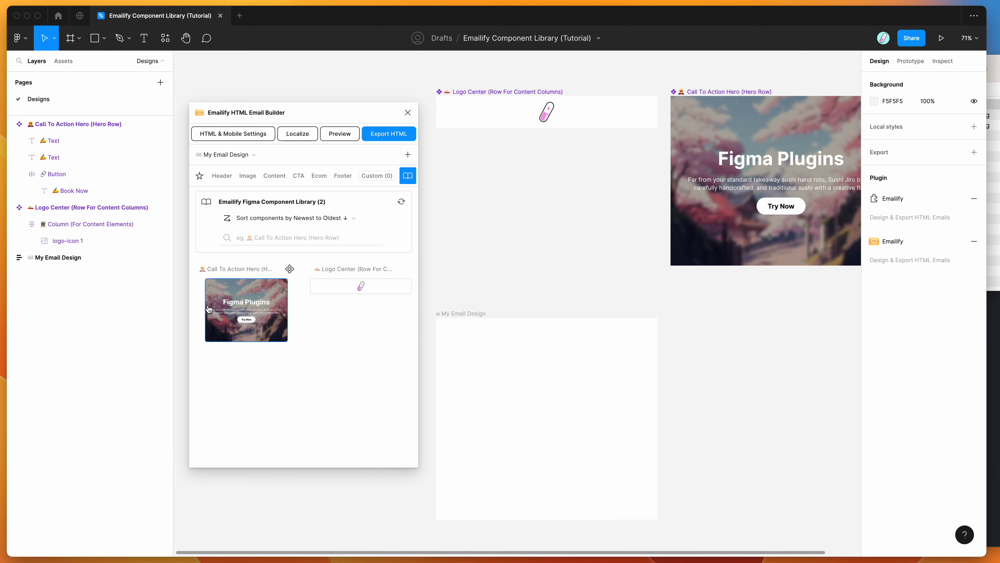
# Locate the Call To Action Hero and Logo Center main components on the canvas from the plugin's component library
pyautogui.click(293, 275)
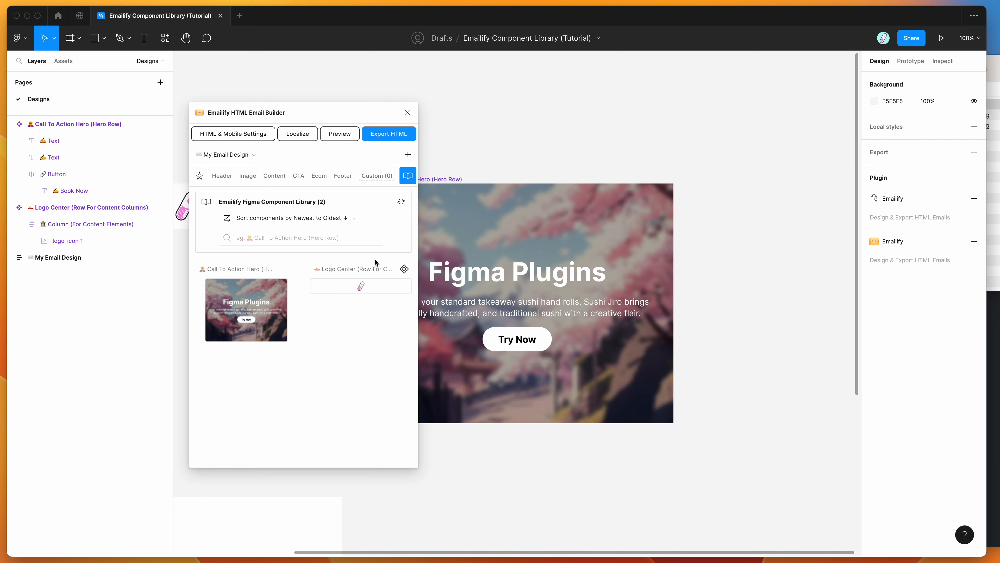
pyautogui.click(404, 271)
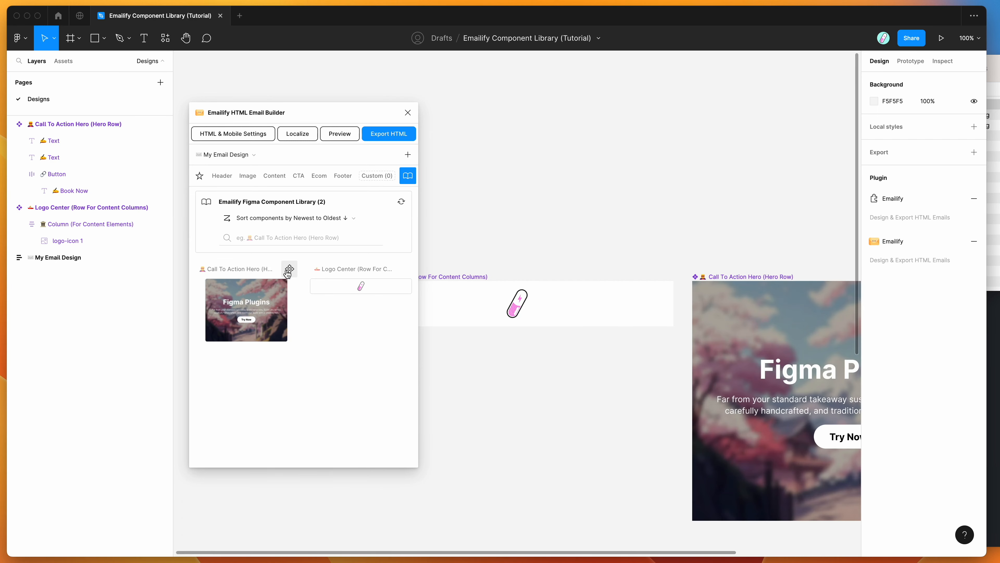
pyautogui.click(289, 272)
# Move the My Email Design frame sideways below the two components, clear of the plugin window
pyautogui.scroll(-5, 500, 254)
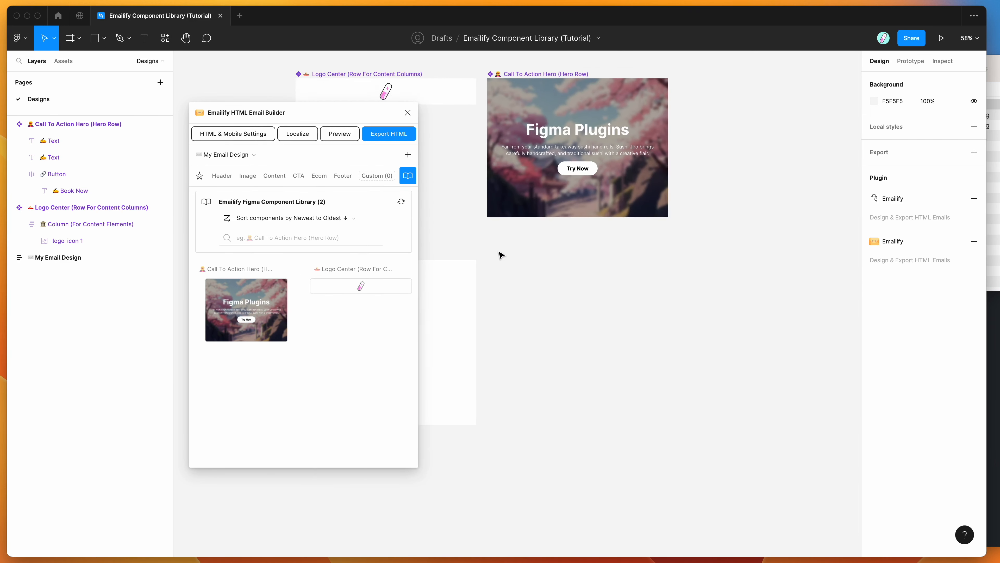
pyautogui.hscroll(-3, 500, 254)
pyautogui.click(458, 237)
pyautogui.moveTo(454, 239); pyautogui.dragTo(504, 238)
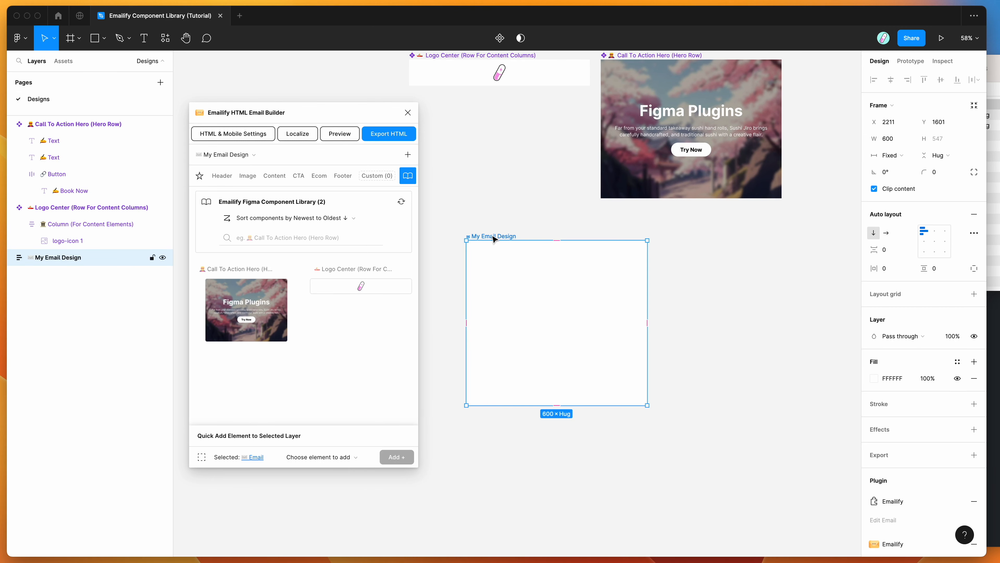
# Add the Call To Action Hero component from the plugin library to My Email Design and select the new instance
pyautogui.scroll(-3, 468, 229)
pyautogui.hscroll(1, 468, 230)
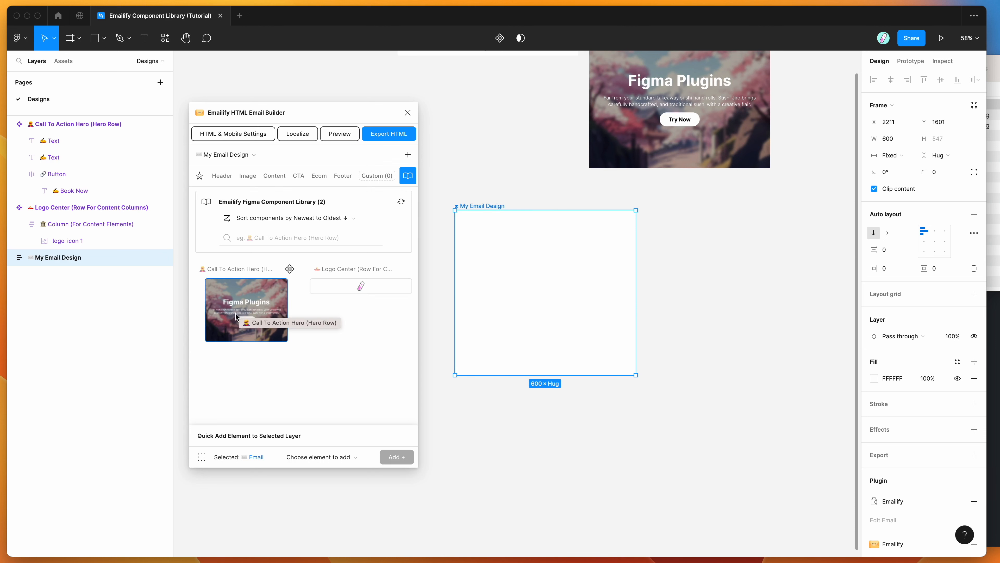
pyautogui.click(237, 299)
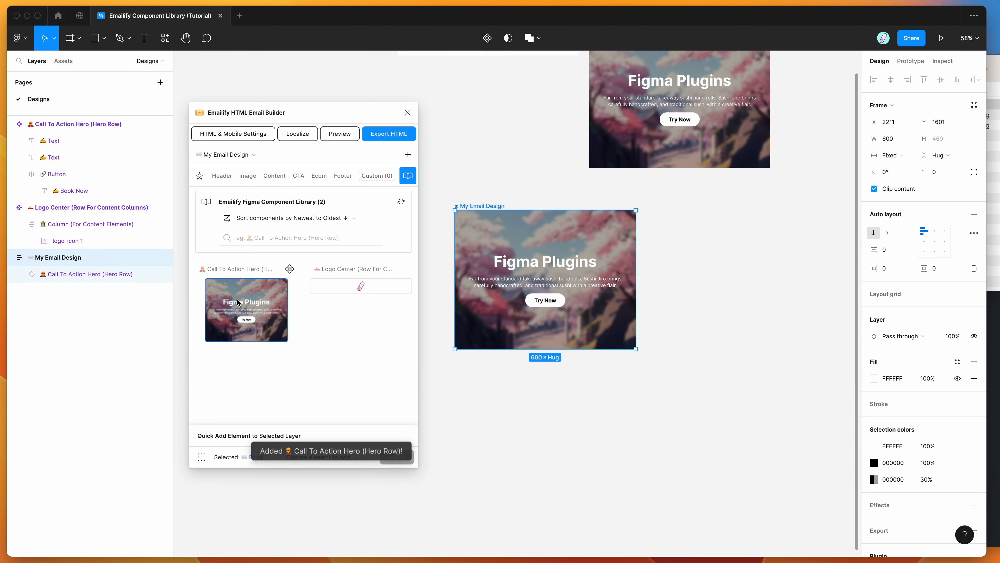
pyautogui.rightClick(567, 282)
pyautogui.click(90, 279)
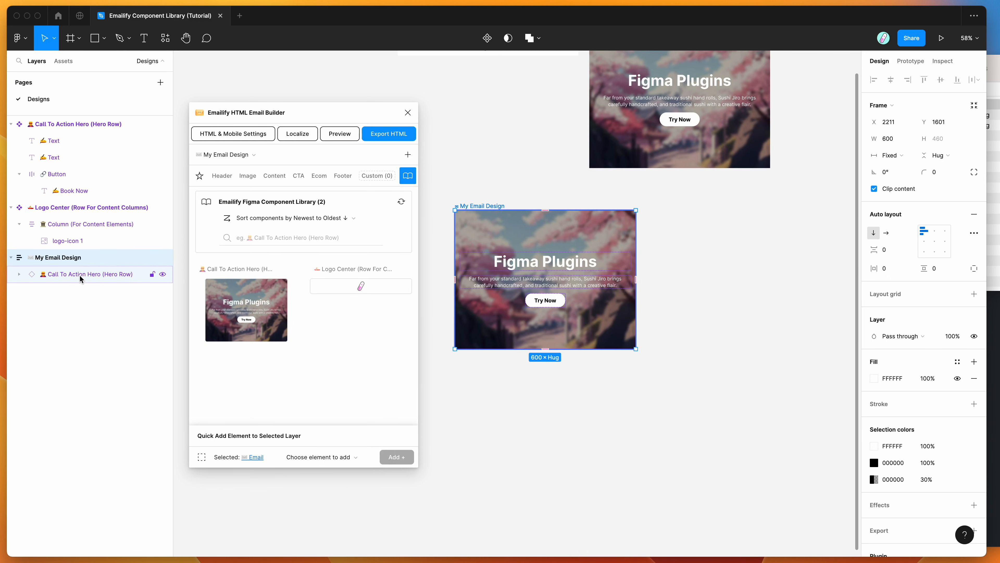
pyautogui.click(80, 275)
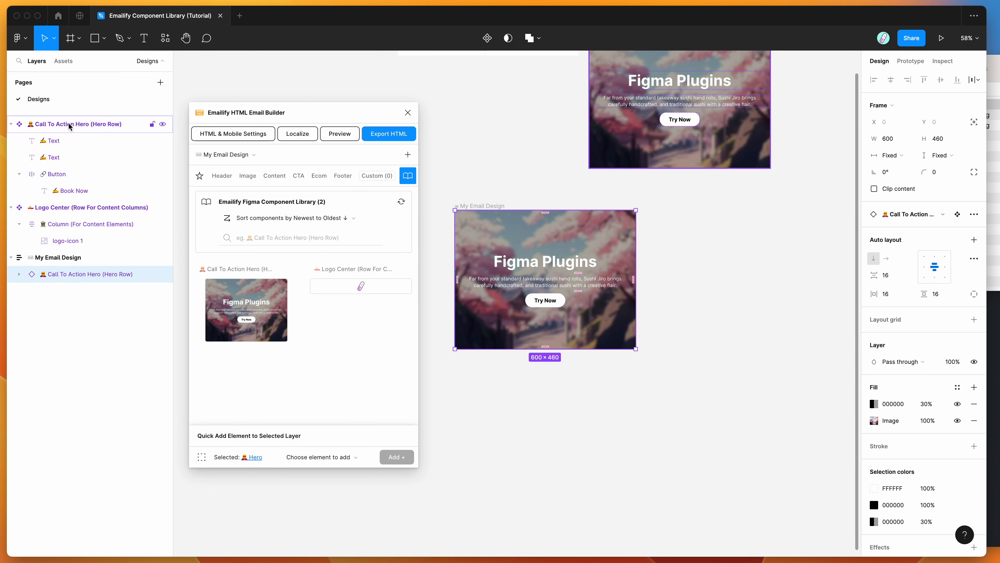
# Set the heading font size in the Call To Action Hero main component to 40, and raise it again by 10
pyautogui.scroll(3, 555, 196)
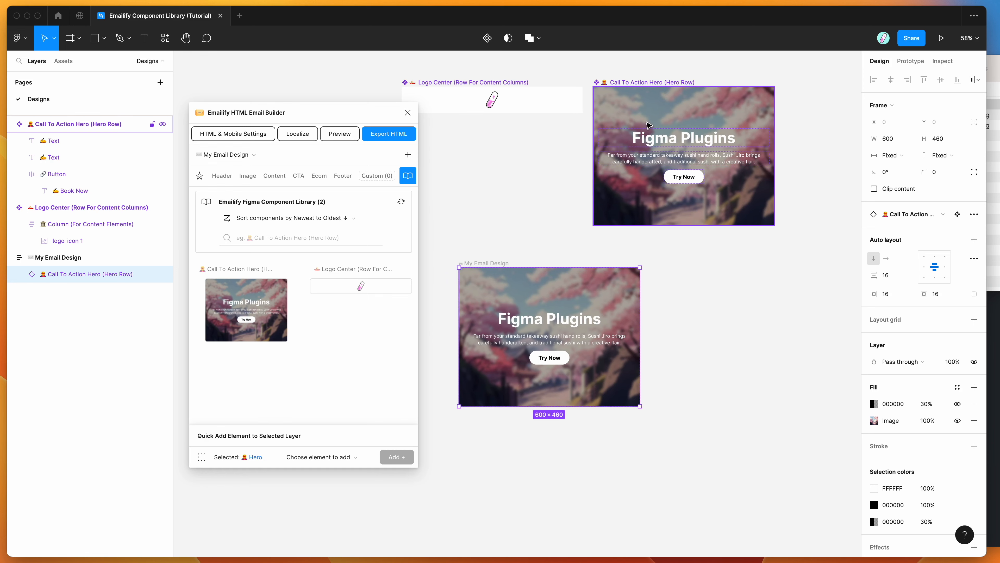
pyautogui.doubleClick(673, 140)
pyautogui.doubleClick(683, 140)
pyautogui.click(941, 299)
pyautogui.write('40')
pyautogui.press('Return')
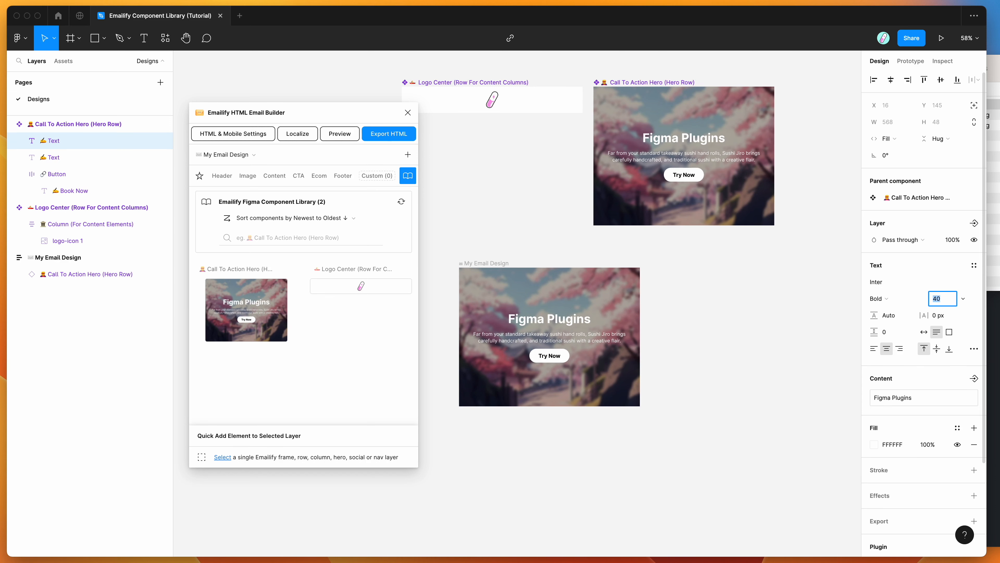
pyautogui.hotkey('shift', 'Up')
pyautogui.click(566, 323)
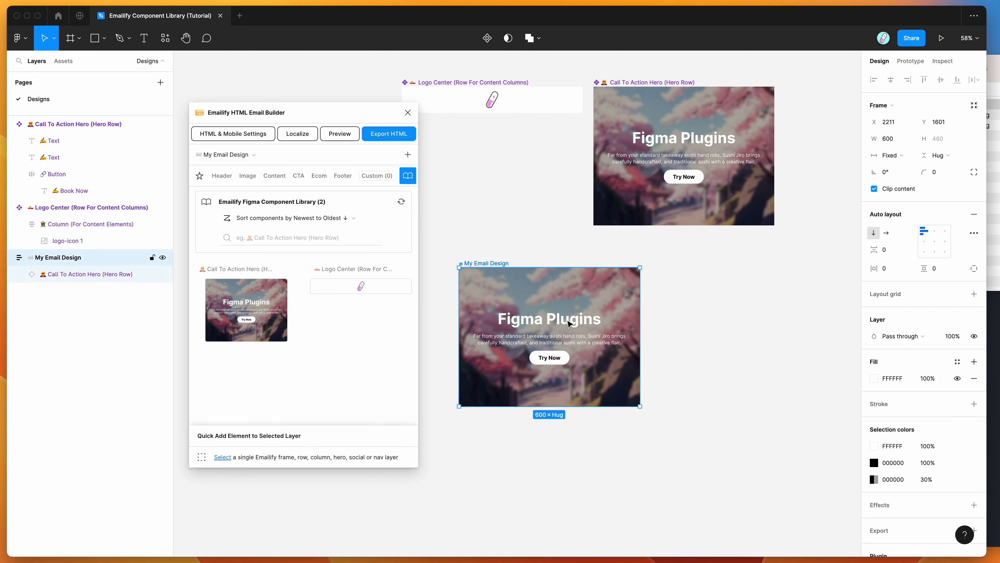
# Add the Logo Center component to My Email Design and move it above the hero row
pyautogui.scroll(-2, 550, 320)
pyautogui.scroll(2, 550, 319)
pyautogui.scroll(-1, 524, 283)
pyautogui.hscroll(-1, 524, 283)
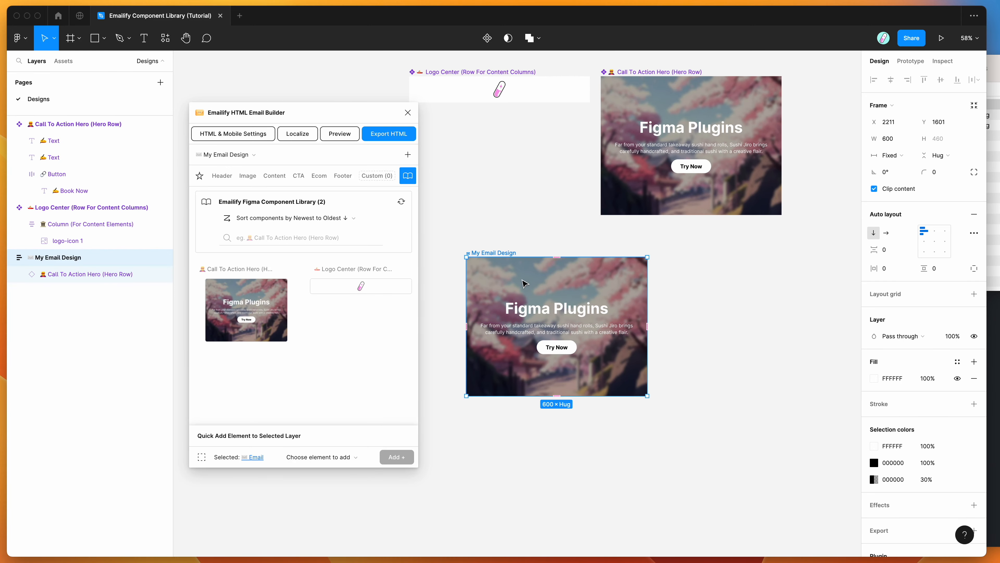
pyautogui.click(503, 225)
pyautogui.click(504, 257)
pyautogui.click(361, 288)
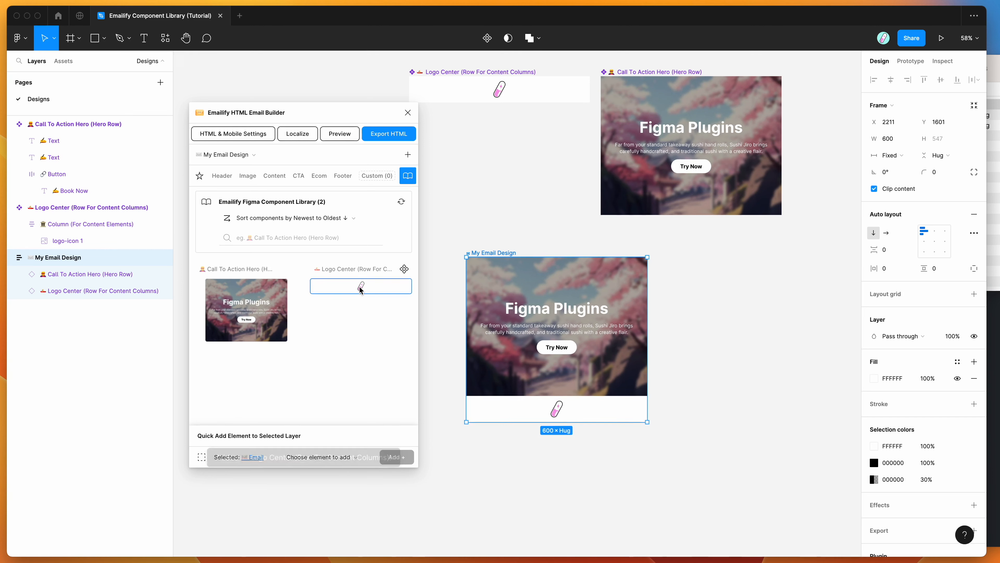
pyautogui.moveTo(569, 410); pyautogui.dragTo(565, 314)
pyautogui.scroll(-2, 572, 291)
pyautogui.scroll(3, 573, 294)
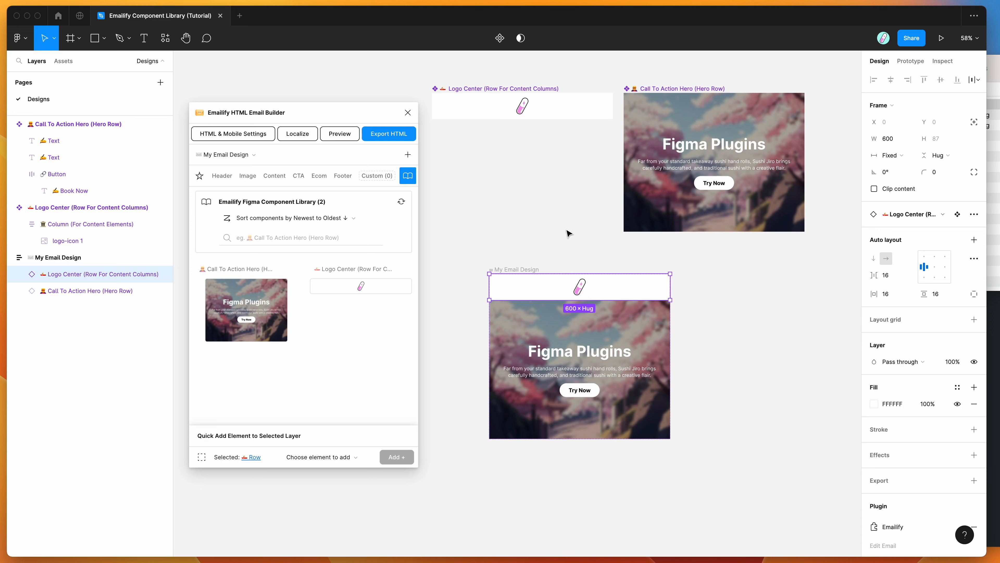
pyautogui.scroll(-3, 536, 214)
pyautogui.click(532, 208)
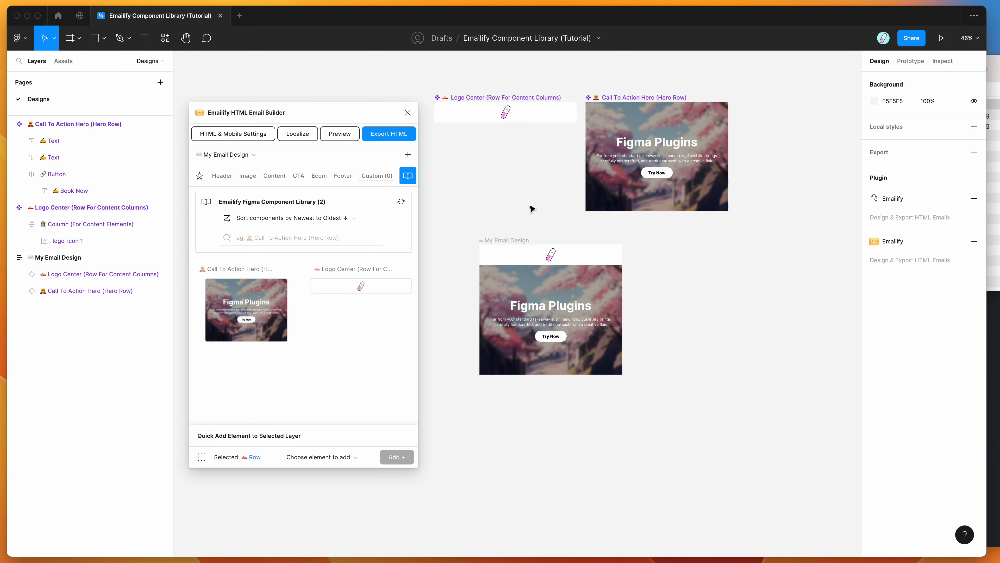
pyautogui.hscroll(-1, 535, 205)
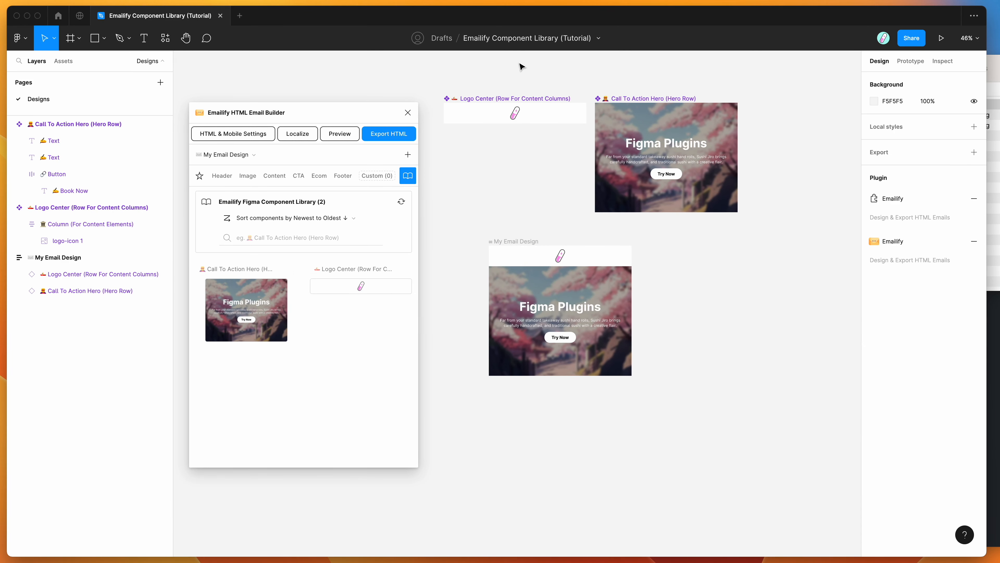
# Add the Image Text Split Block from Emailify's prebuilt Image components beneath the hero in My Email Design
pyautogui.moveTo(340, 114); pyautogui.dragTo(341, 128)
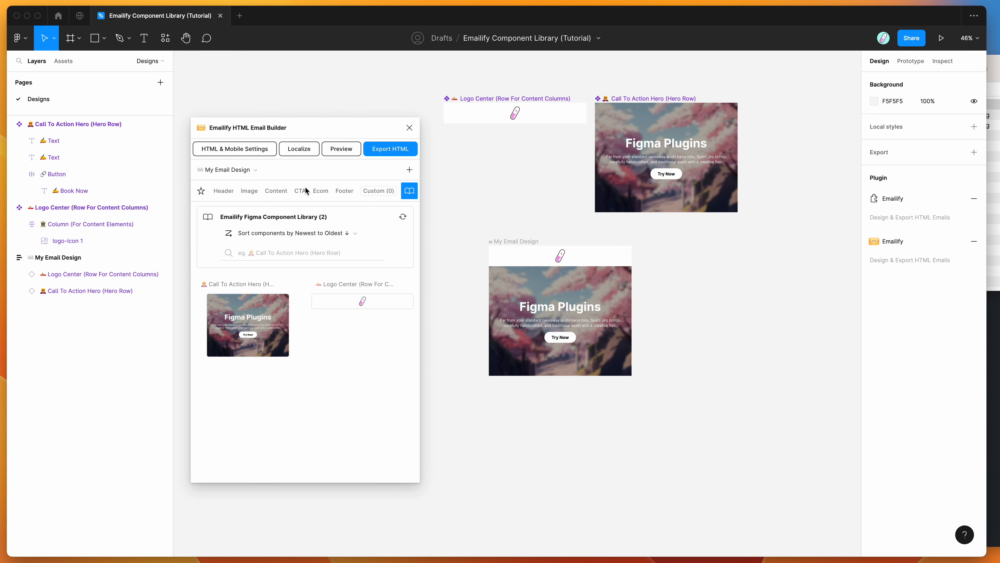
pyautogui.moveTo(315, 130)
pyautogui.mouseDown()
pyautogui.moveTo(316, 148)
pyautogui.moveTo(312, 137)
pyautogui.mouseUp()
pyautogui.click(247, 198)
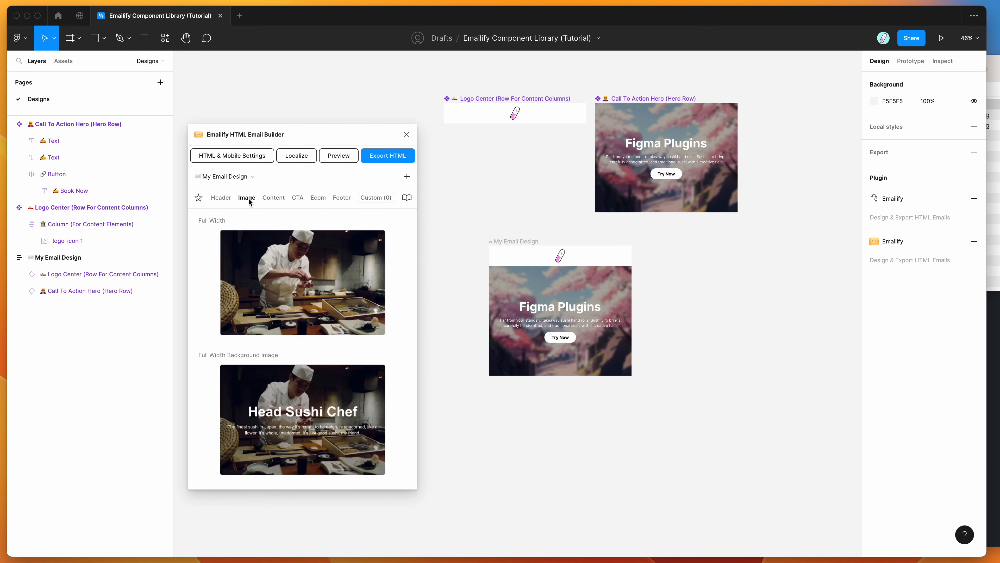
pyautogui.scroll(-10, 336, 318)
pyautogui.scroll(-4, 336, 323)
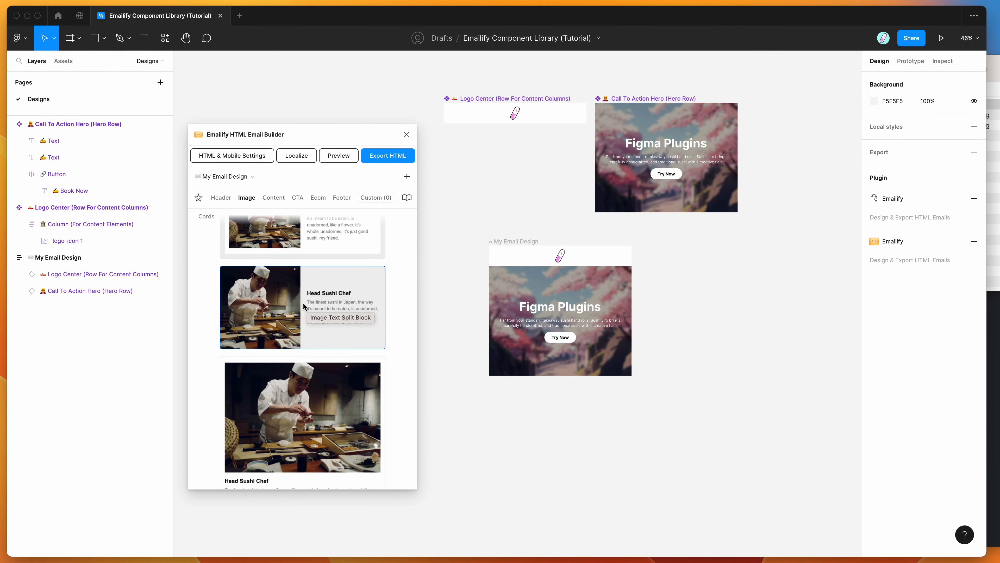
pyautogui.click(293, 307)
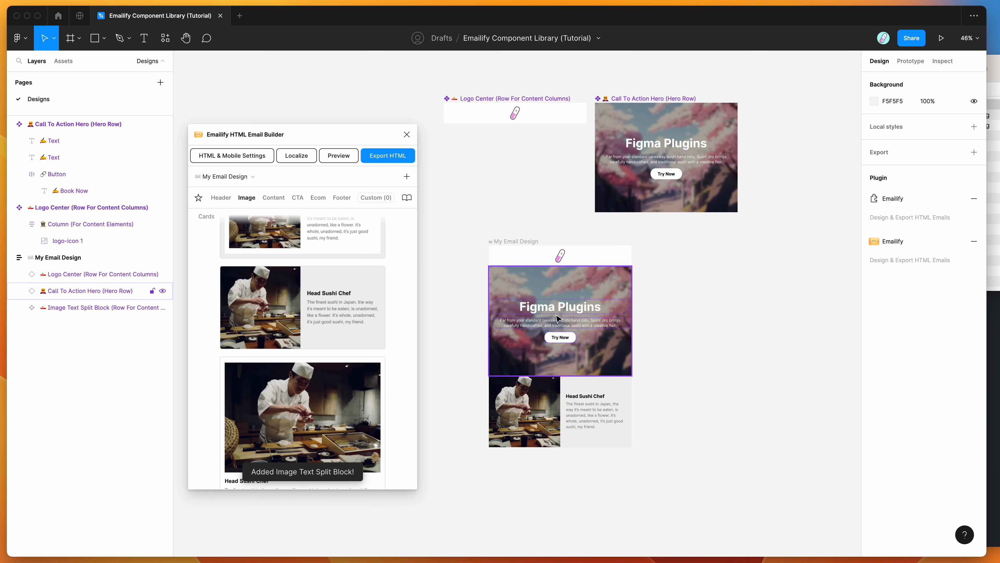
# Select the chef image nested in the Image Text Split Block and place character.png from the _Assets folder on the canvas
pyautogui.scroll(-3, 558, 319)
pyautogui.scroll(3, 559, 318)
pyautogui.scroll(3, 559, 318)
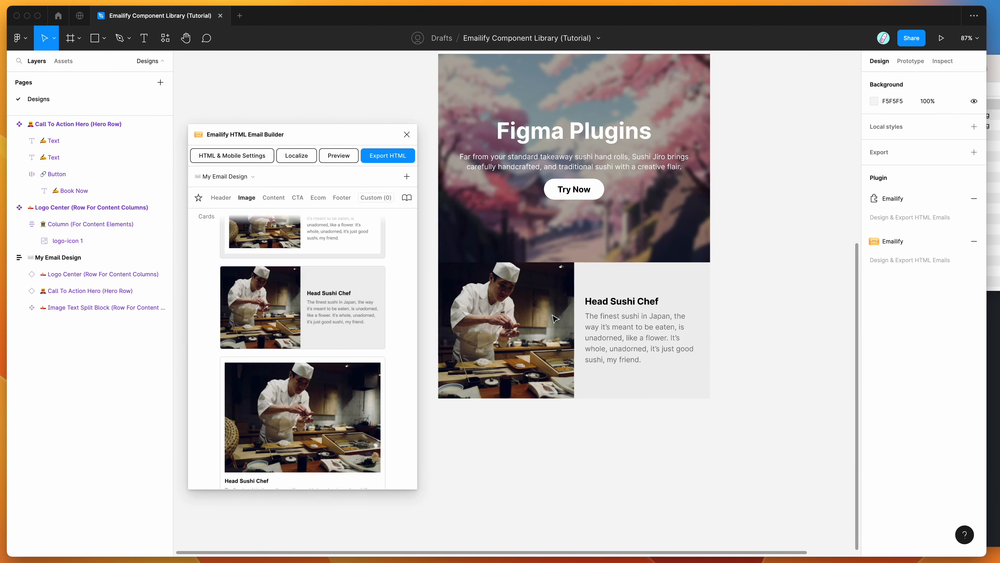
pyautogui.click(544, 287)
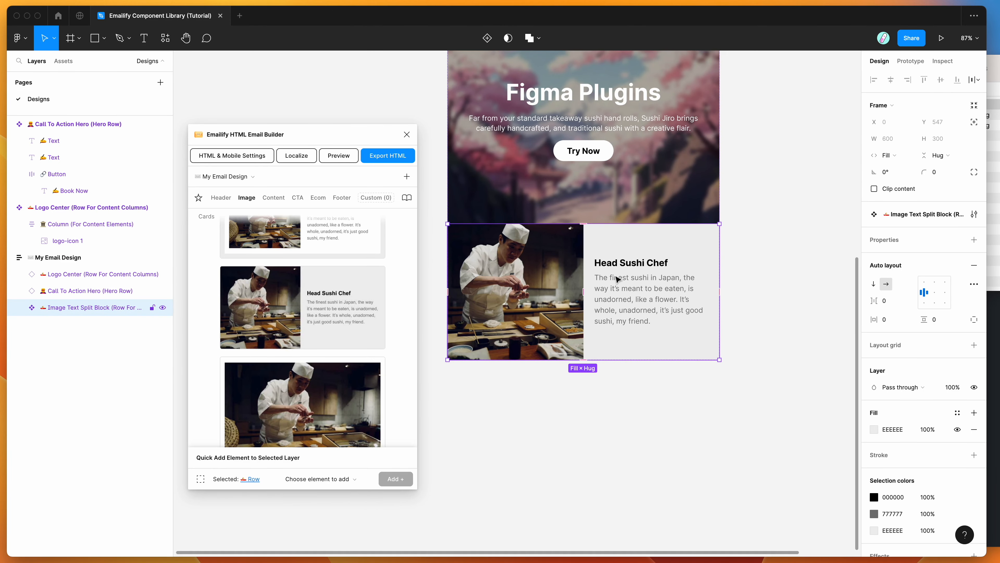
pyautogui.hscroll(2, 565, 287)
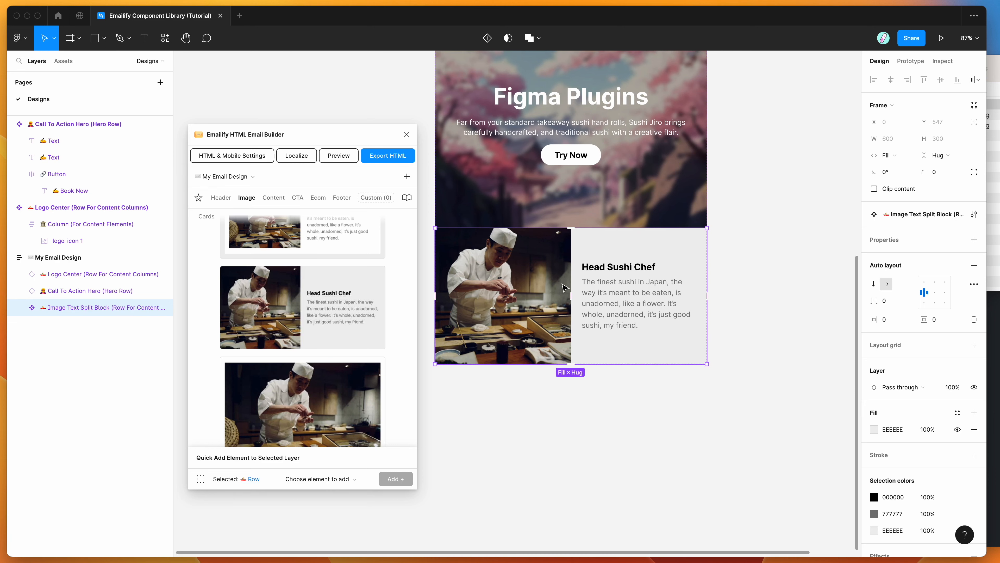
pyautogui.doubleClick(538, 280)
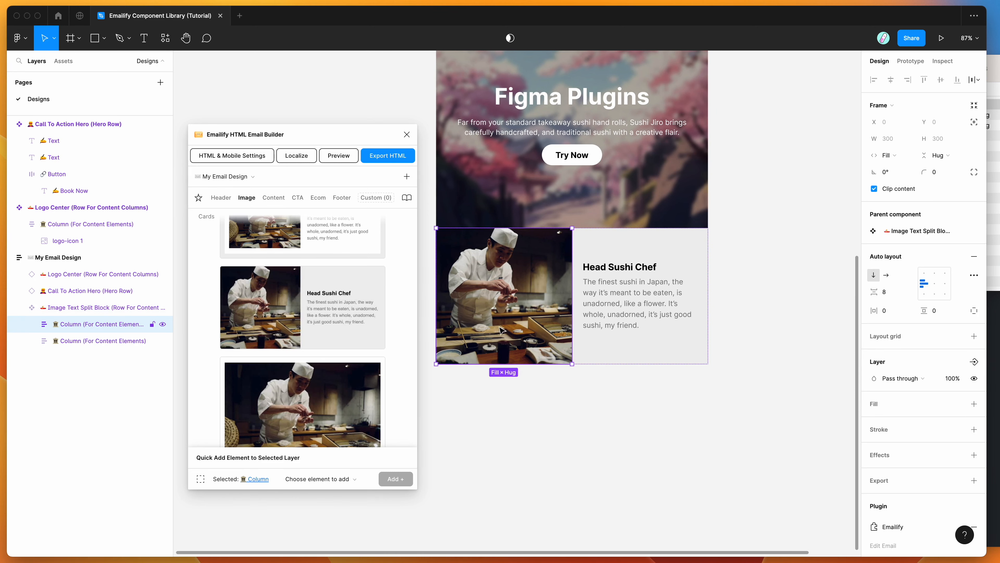
pyautogui.doubleClick(511, 311)
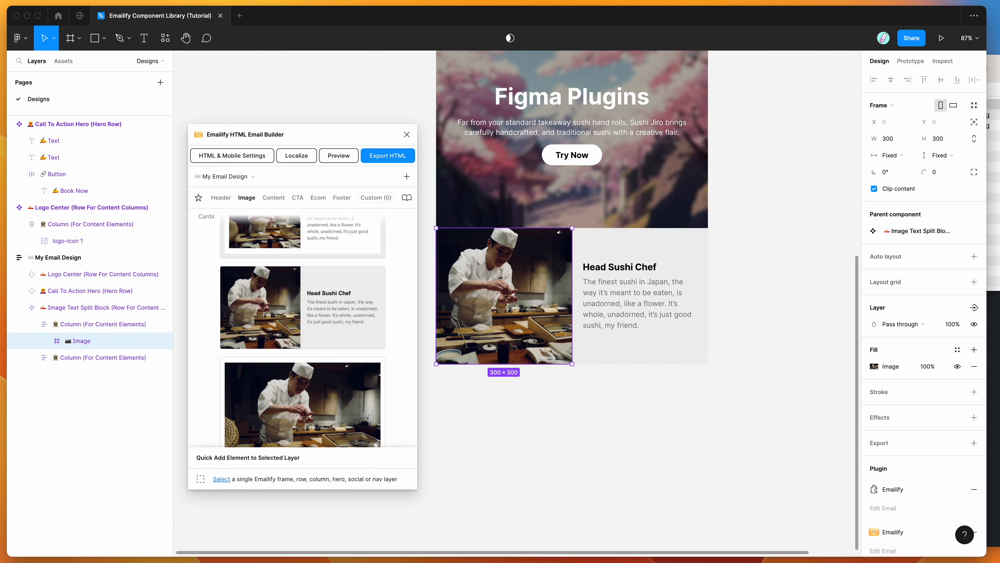
pyautogui.press('super+Tab')
pyautogui.click(963, 134)
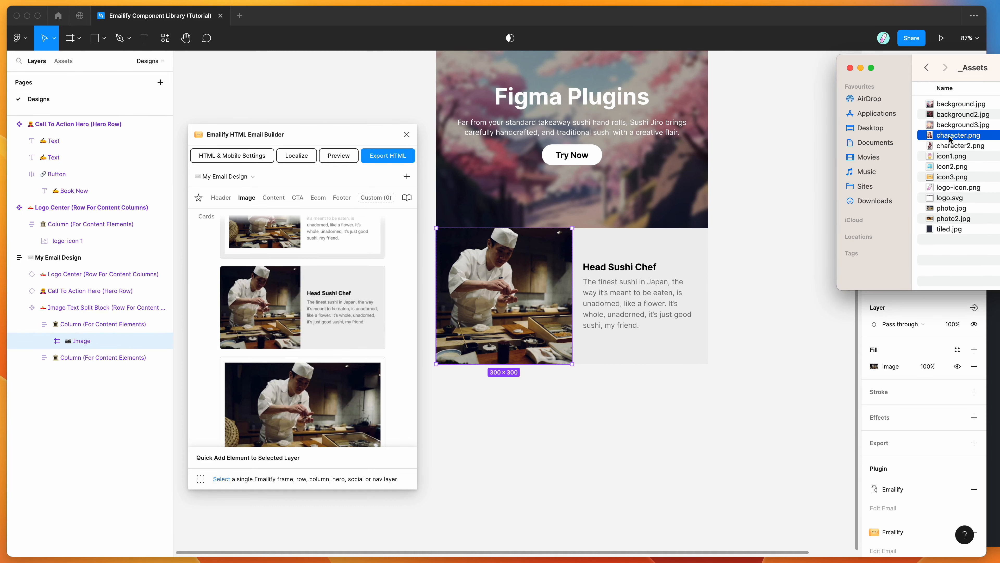
pyautogui.moveTo(971, 138); pyautogui.dragTo(768, 333)
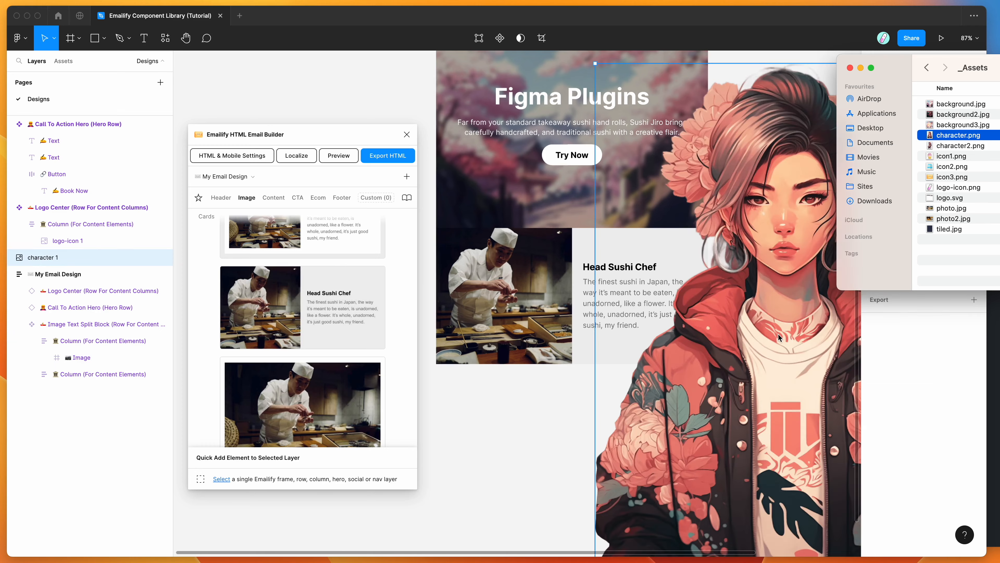
pyautogui.scroll(-5, 768, 332)
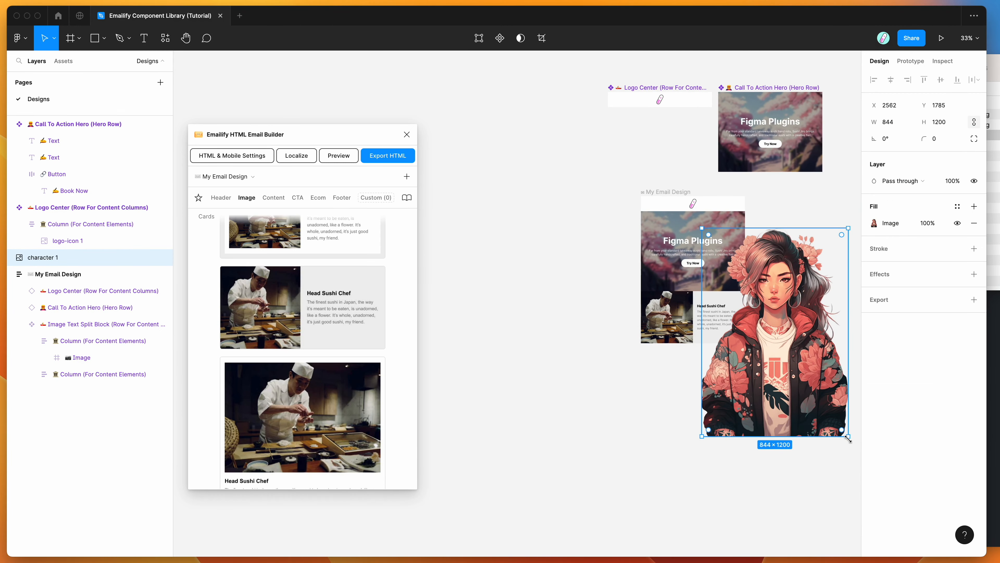
# Scale the character image proportionally to about 338 × 481 and position it below the email design
pyautogui.moveTo(850, 438); pyautogui.dragTo(774, 331)
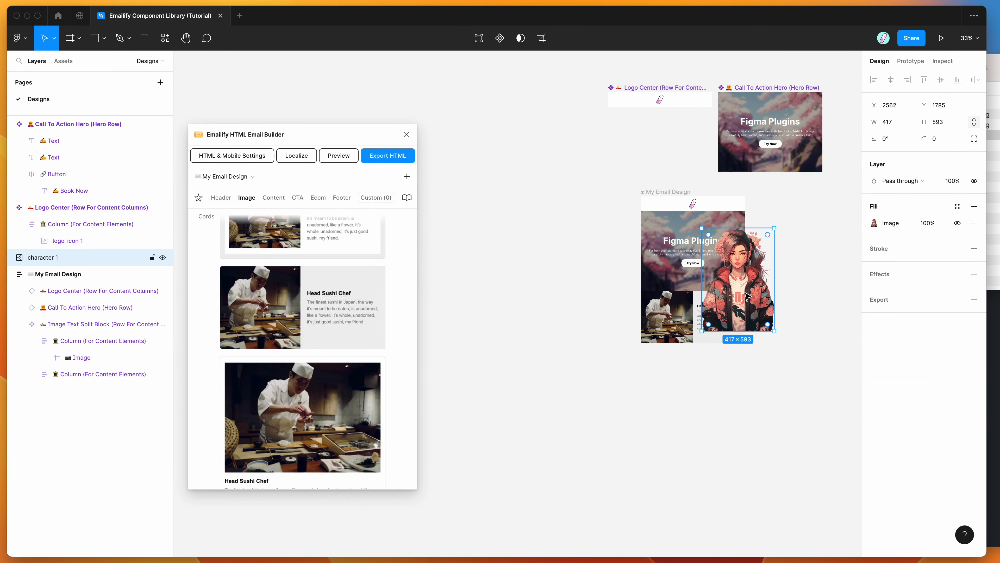
pyautogui.moveTo(748, 296); pyautogui.dragTo(719, 414)
pyautogui.moveTo(745, 449); pyautogui.dragTo(731, 431)
pyautogui.scroll(3, 671, 390)
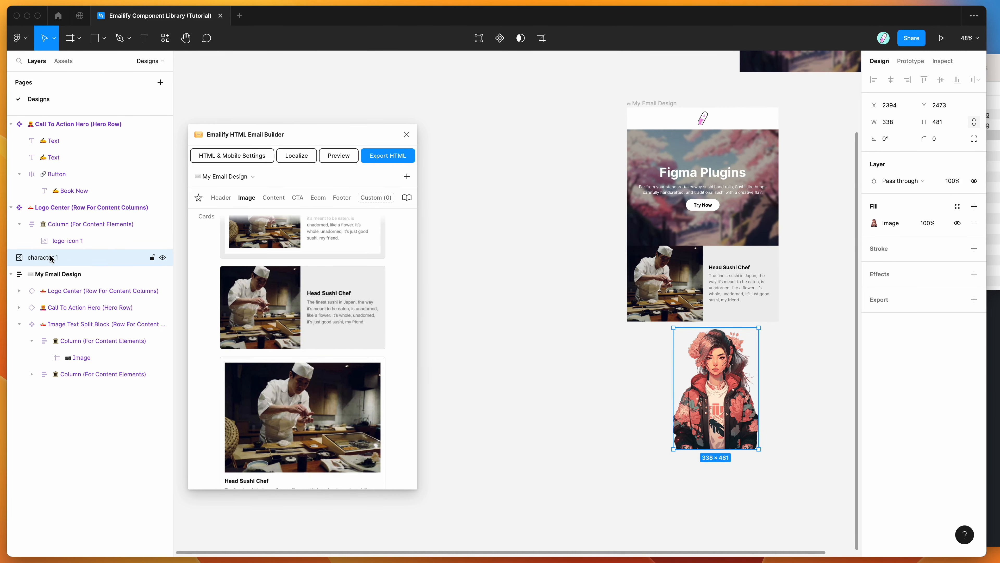
# Move the character image into the split block's first column above the chef image and scale it to about 278 × 395
pyautogui.moveTo(52, 258); pyautogui.dragTo(96, 351)
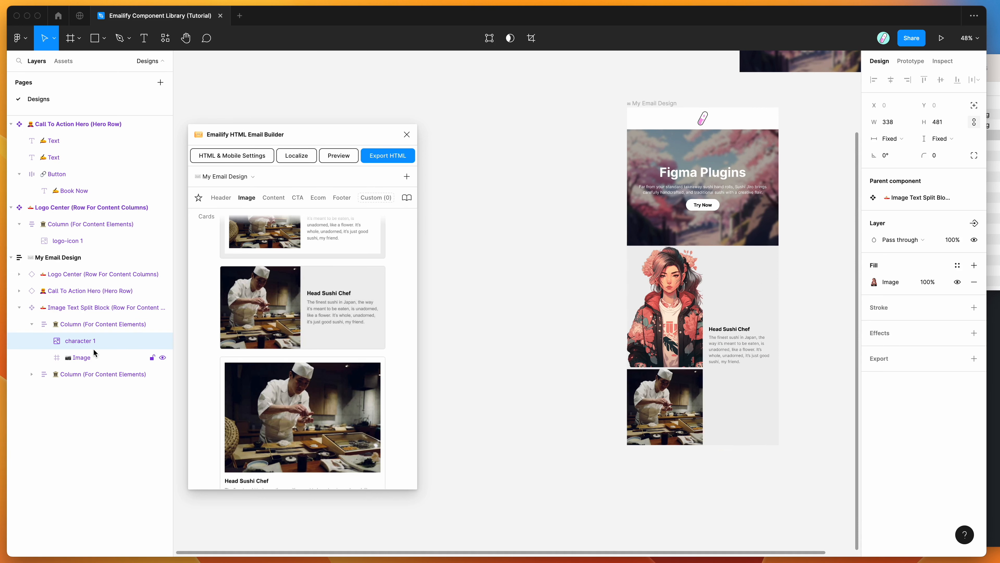
pyautogui.click(97, 340)
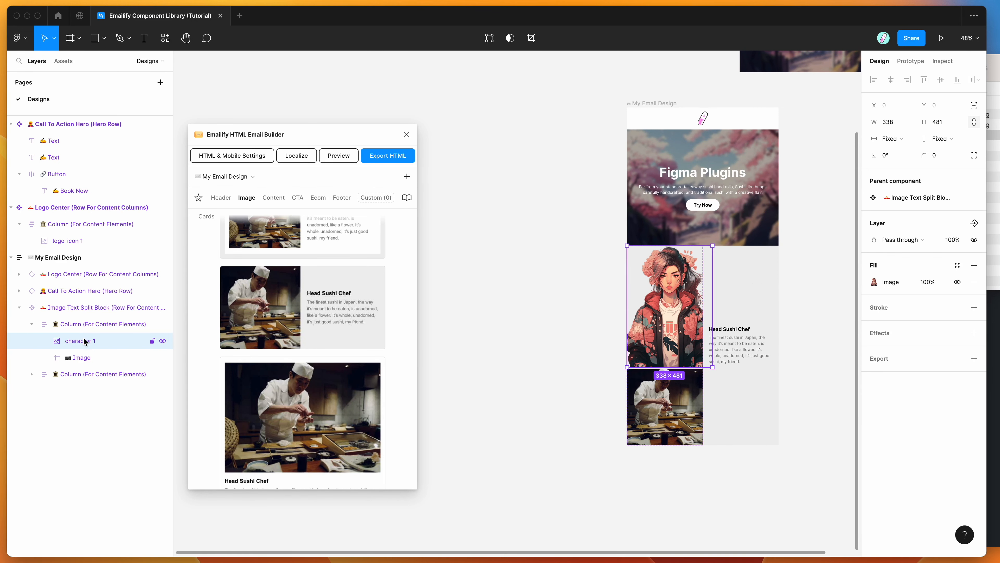
pyautogui.scroll(3, 608, 337)
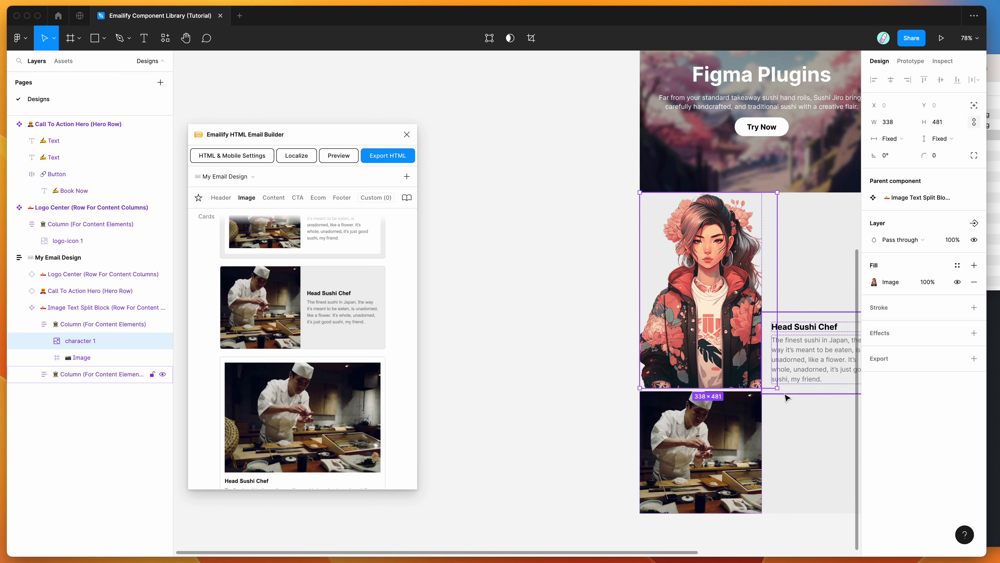
pyautogui.moveTo(778, 387); pyautogui.dragTo(750, 354)
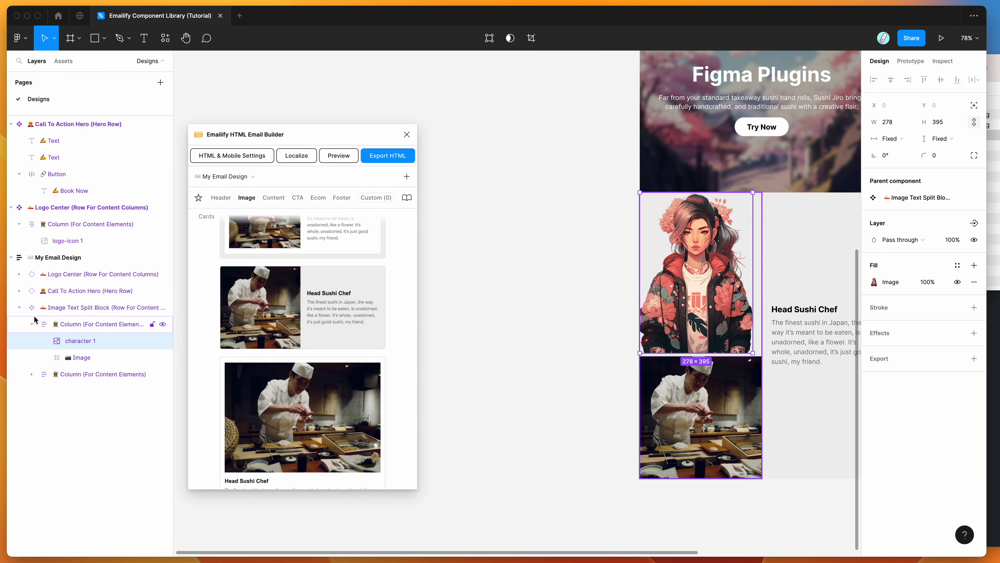
# Center-align the contents of the split block's first column and delete the chef image from it
pyautogui.click(83, 325)
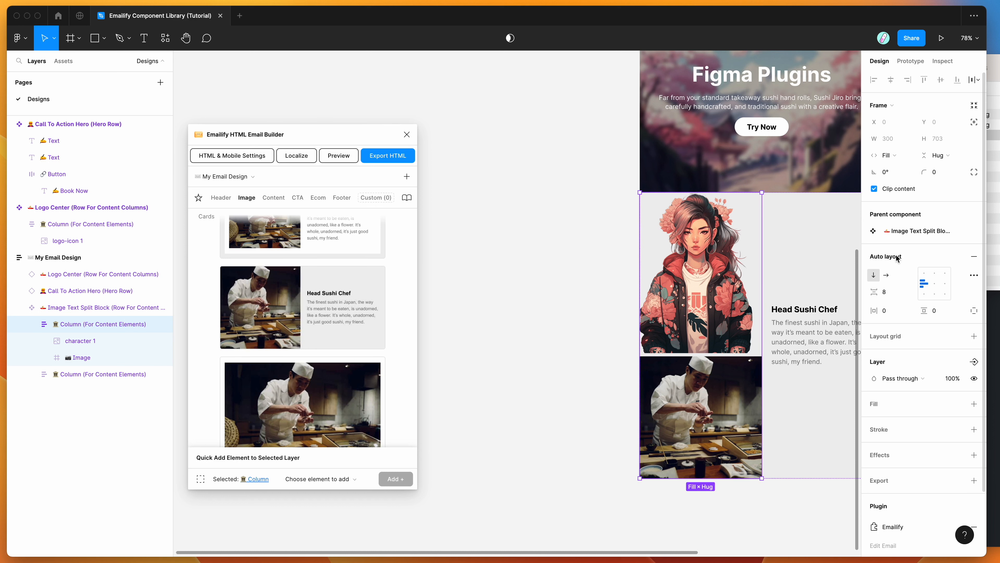
pyautogui.click(935, 285)
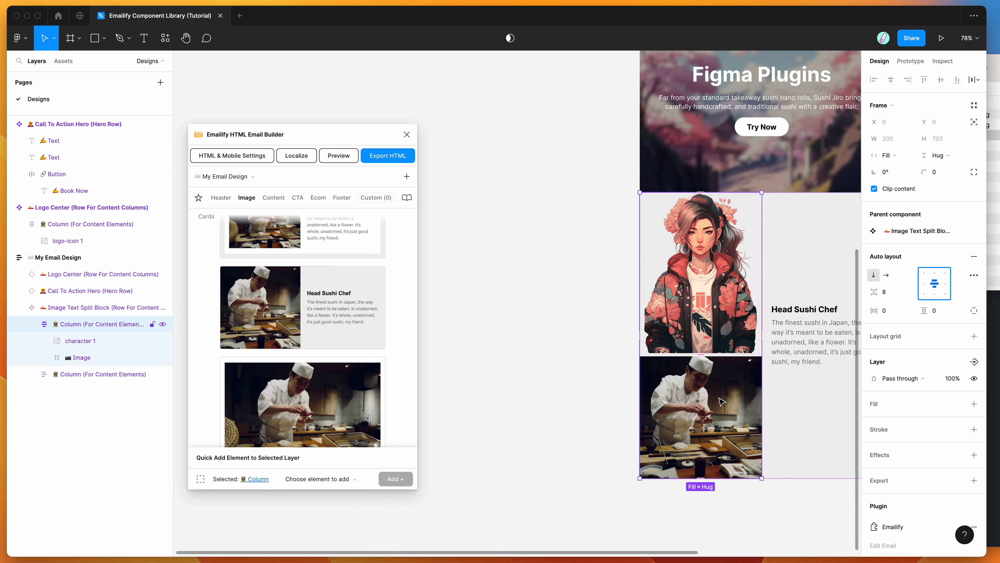
pyautogui.click(72, 360)
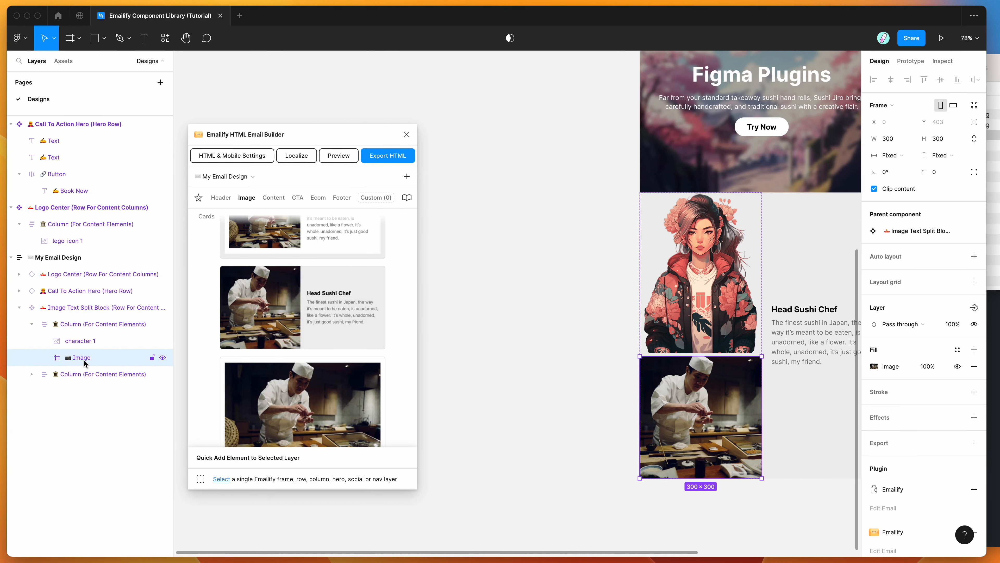
pyautogui.press('Delete')
pyautogui.hscroll(5, 576, 285)
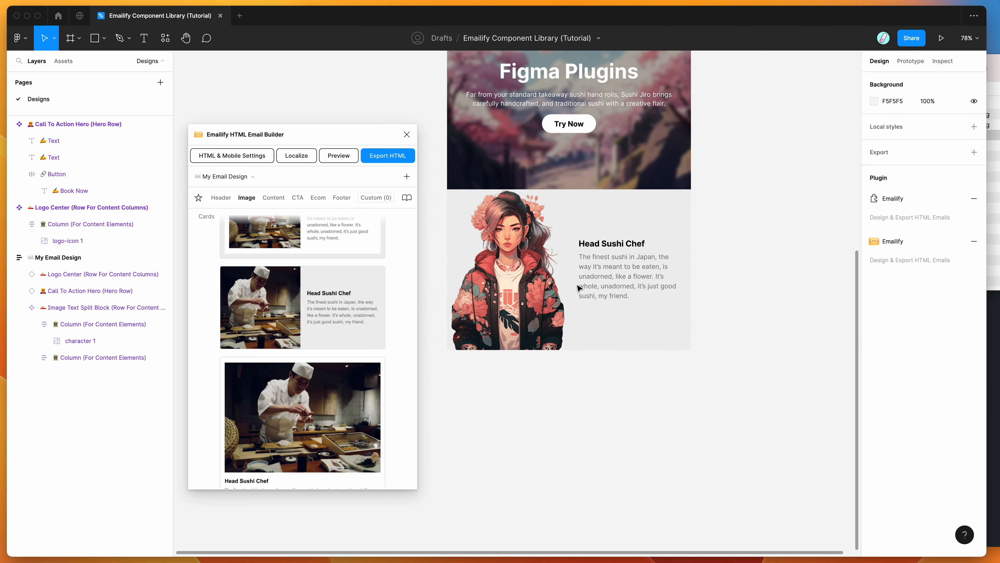
# Change the Image Text Split Block's fill to an image fill using background2.jpg from the _Assets folder
pyautogui.click(81, 309)
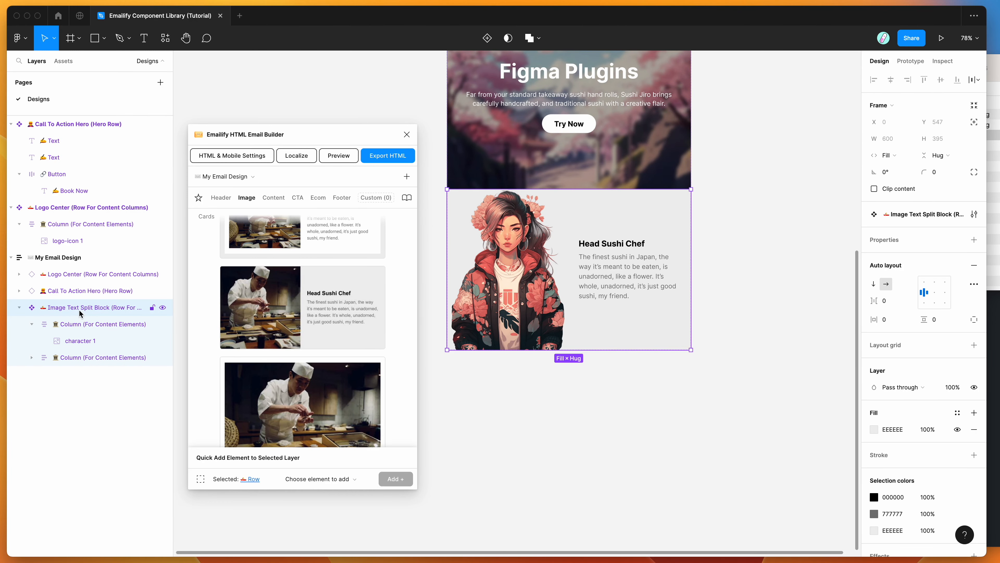
pyautogui.hscroll(-2, 677, 267)
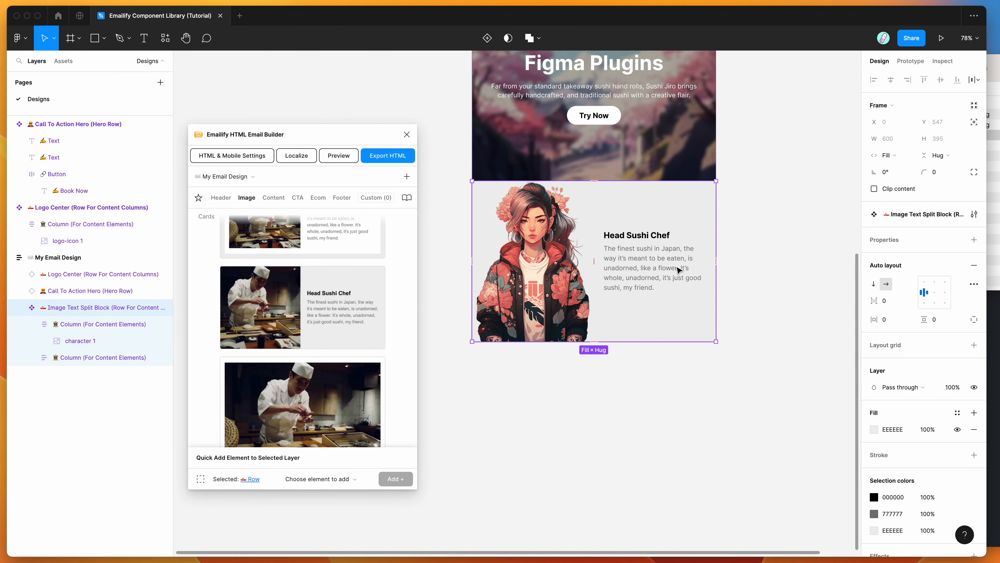
pyautogui.click(874, 430)
pyautogui.click(761, 289)
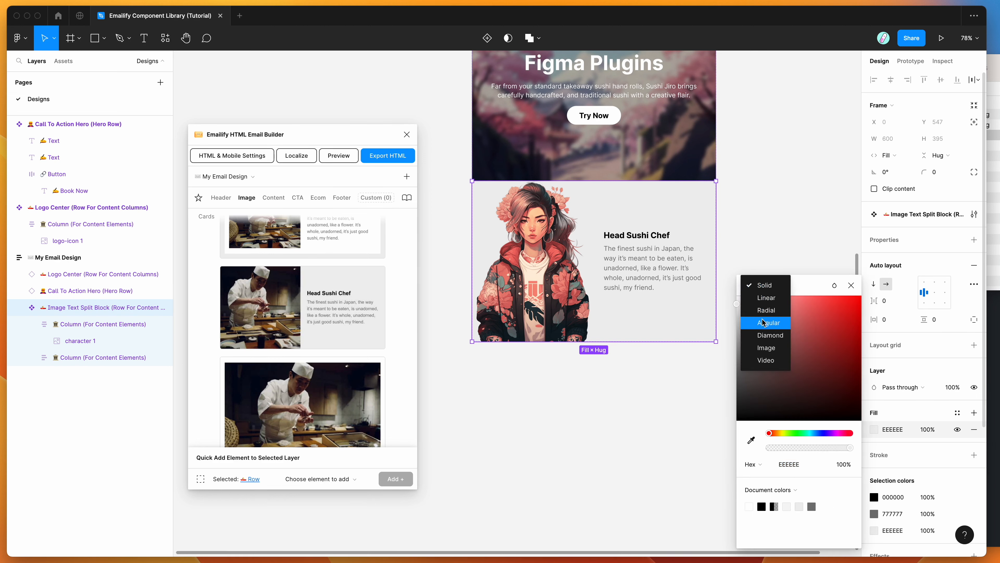
pyautogui.click(766, 348)
pyautogui.click(799, 360)
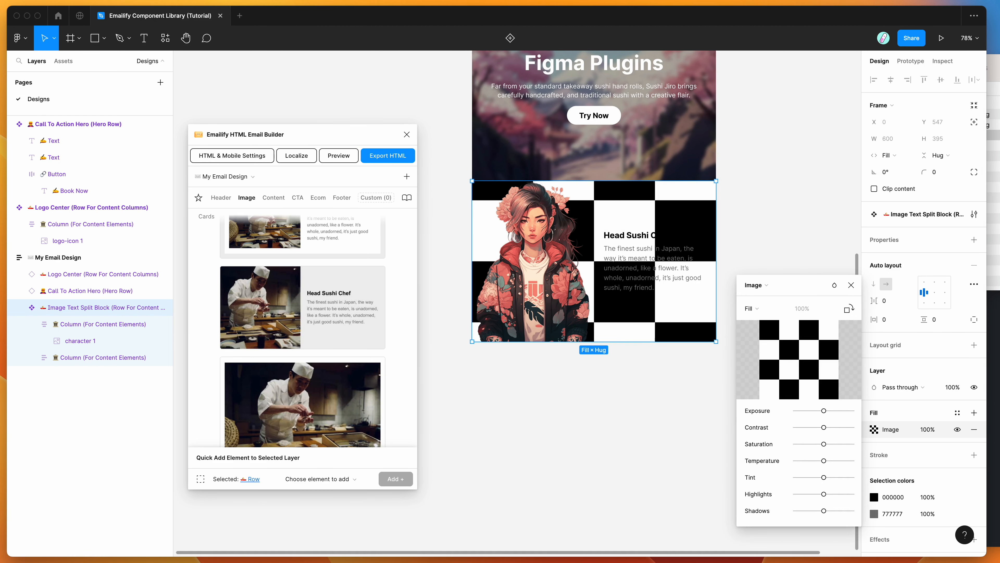
pyautogui.click(961, 114)
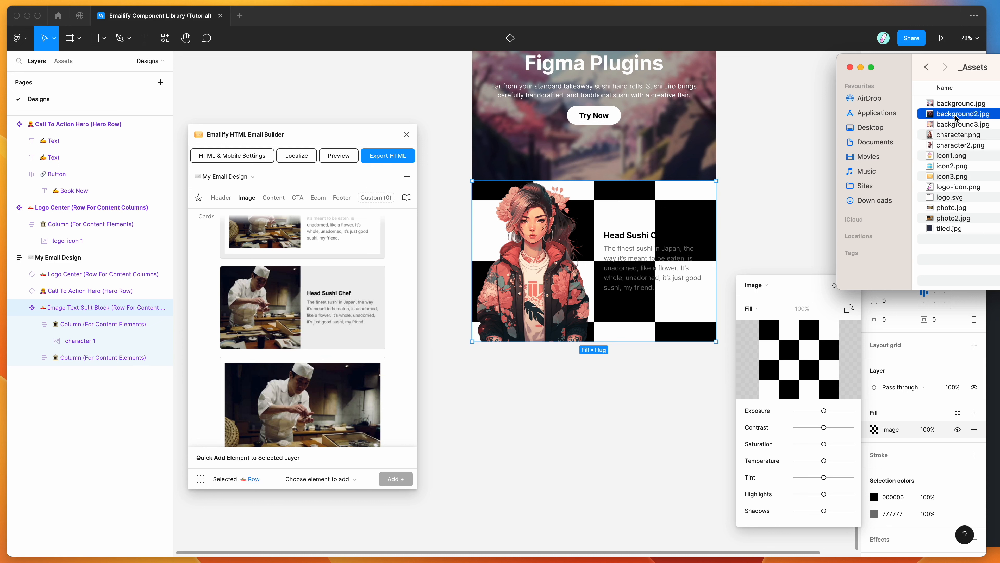
pyautogui.moveTo(967, 119); pyautogui.dragTo(786, 332)
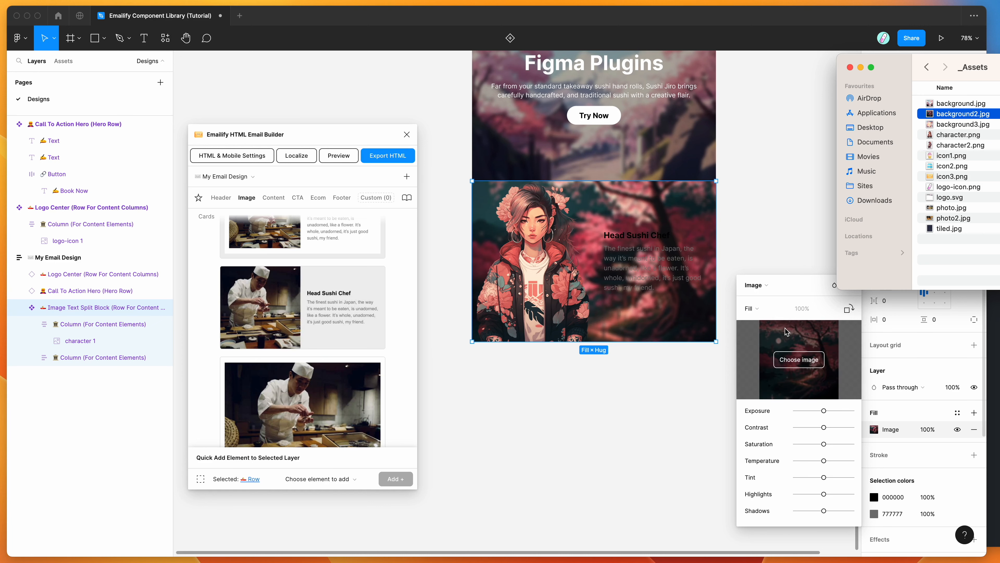
pyautogui.click(605, 221)
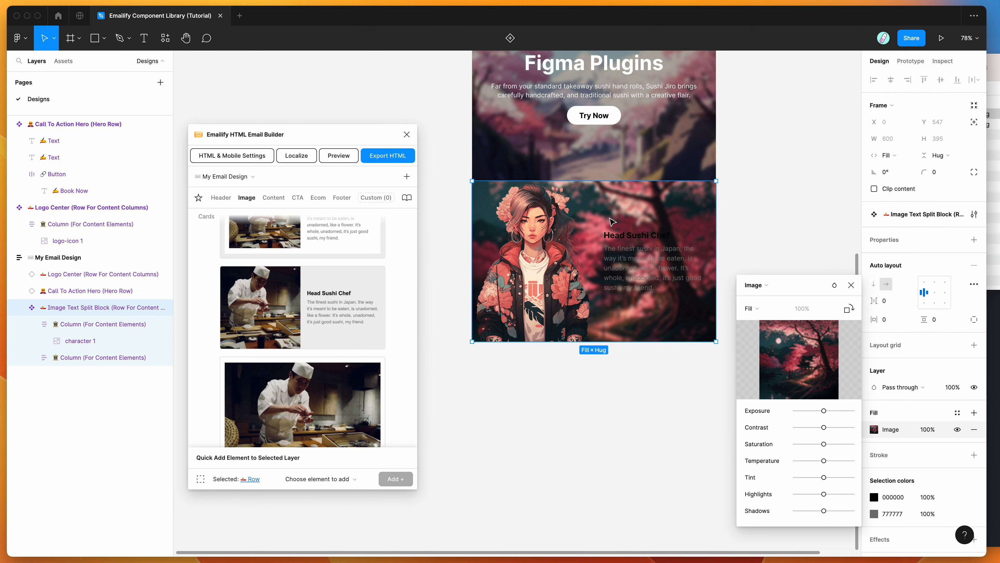
# Reorder the split block's columns so the text column comes before the character image column
pyautogui.scroll(2, 607, 229)
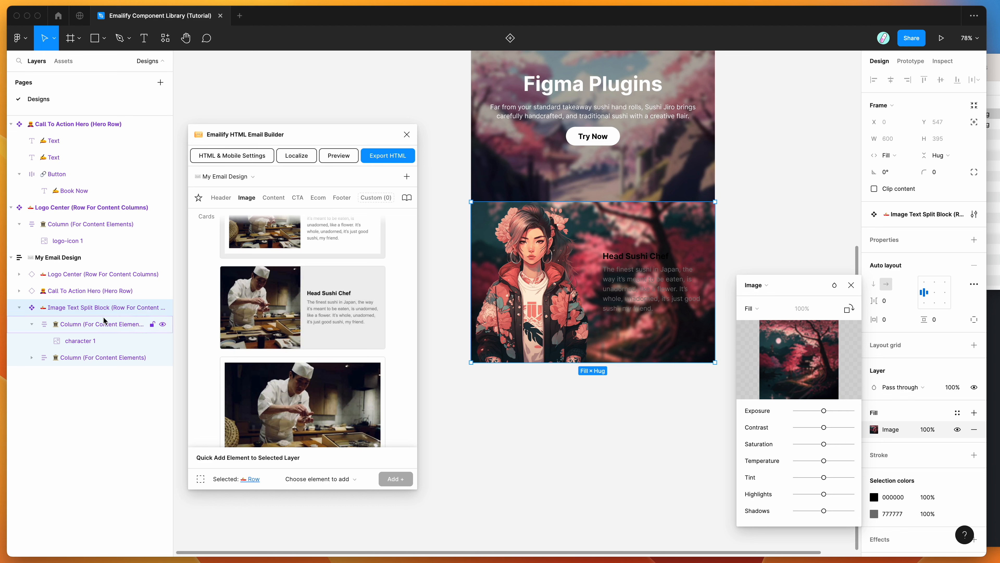
pyautogui.click(87, 324)
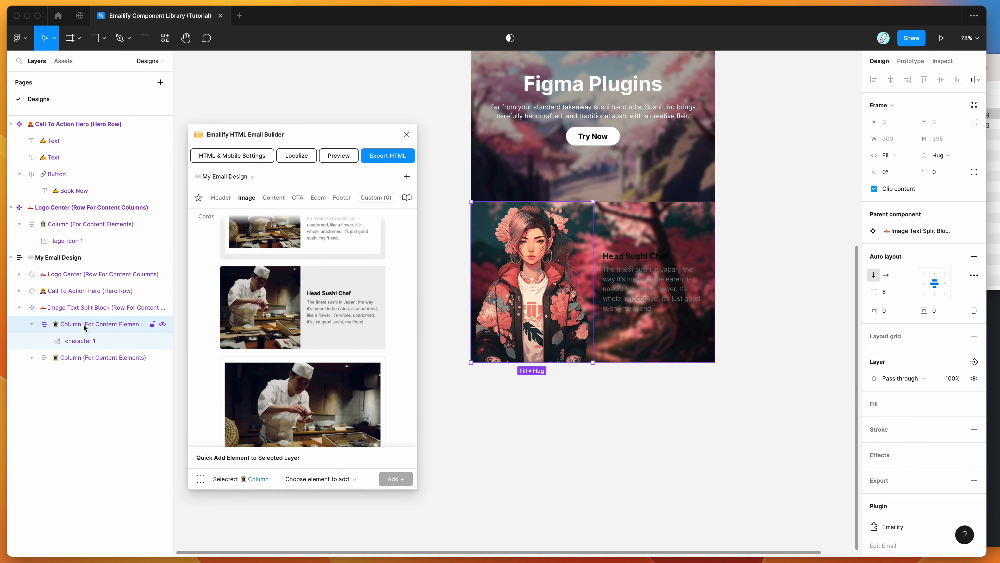
pyautogui.click(84, 358)
pyautogui.moveTo(72, 359); pyautogui.dragTo(74, 319)
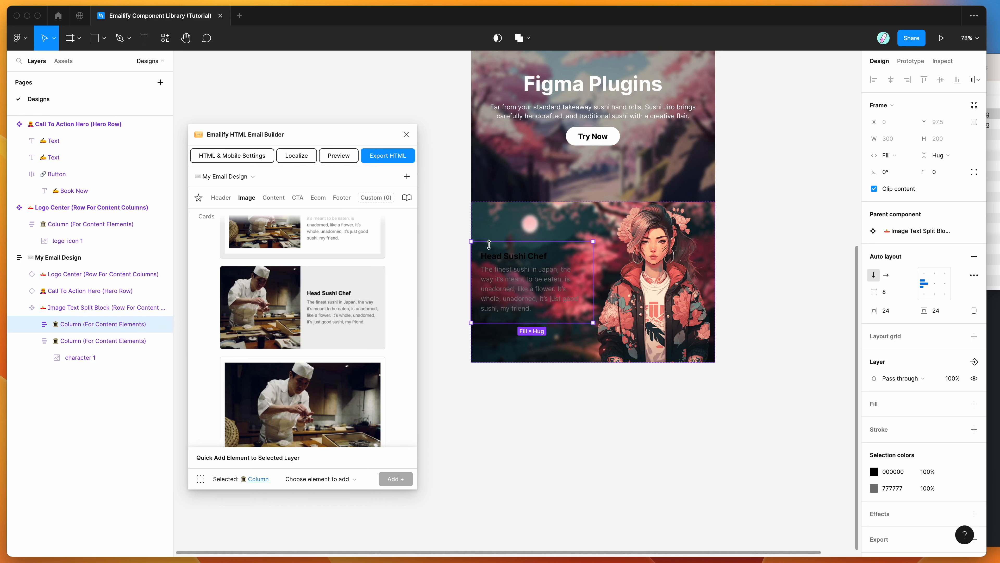
# Set the fill of the split block's "Head Sushi Chef" heading and its paragraph text to white (FFFFFF)
pyautogui.doubleClick(527, 257)
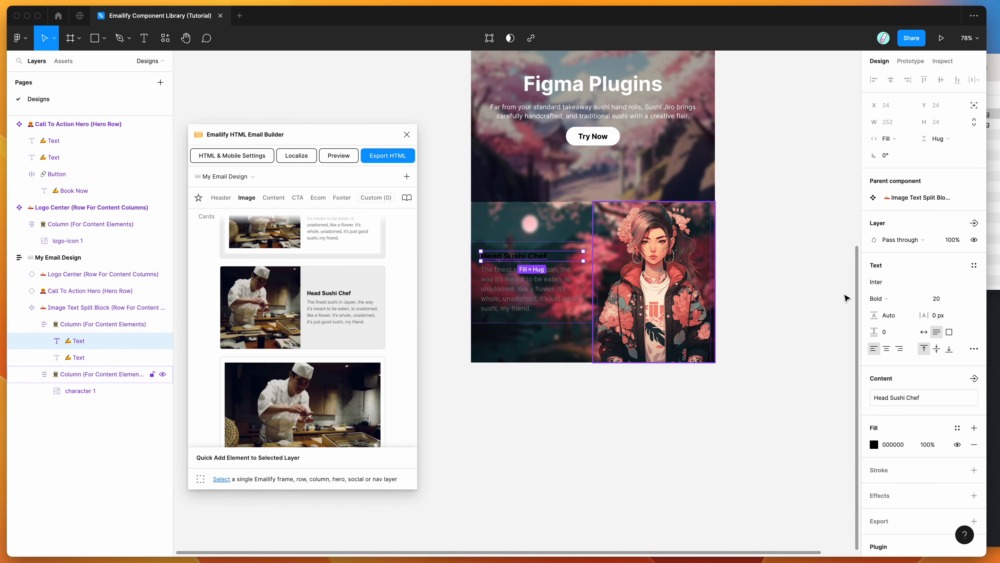
pyautogui.click(875, 445)
pyautogui.moveTo(773, 373); pyautogui.dragTo(699, 269)
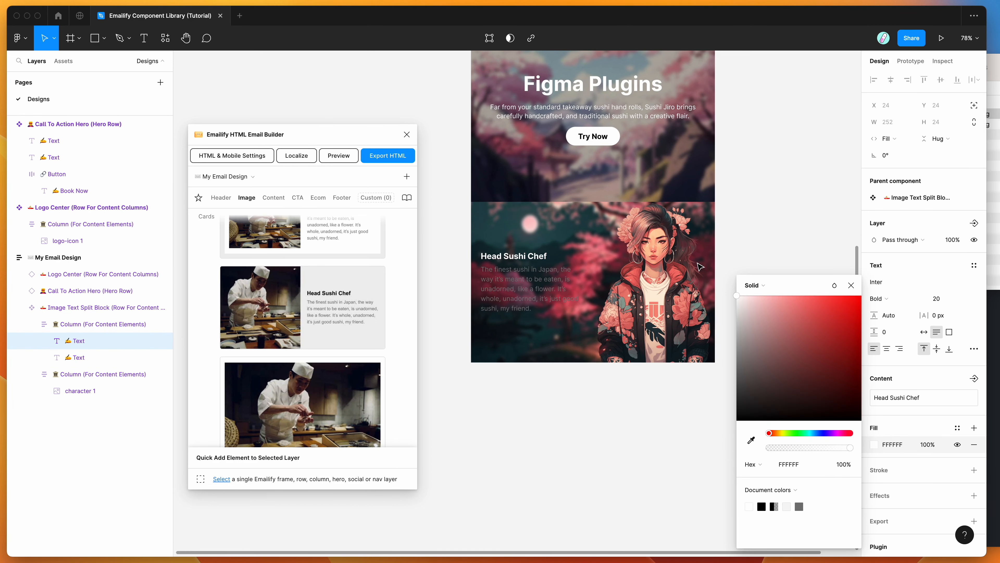
pyautogui.click(523, 290)
pyautogui.click(875, 467)
pyautogui.write('ffffff')
pyautogui.press('Return')
# Add a 000000 overlay fill at 40% opacity above the split block's background image
pyautogui.click(98, 308)
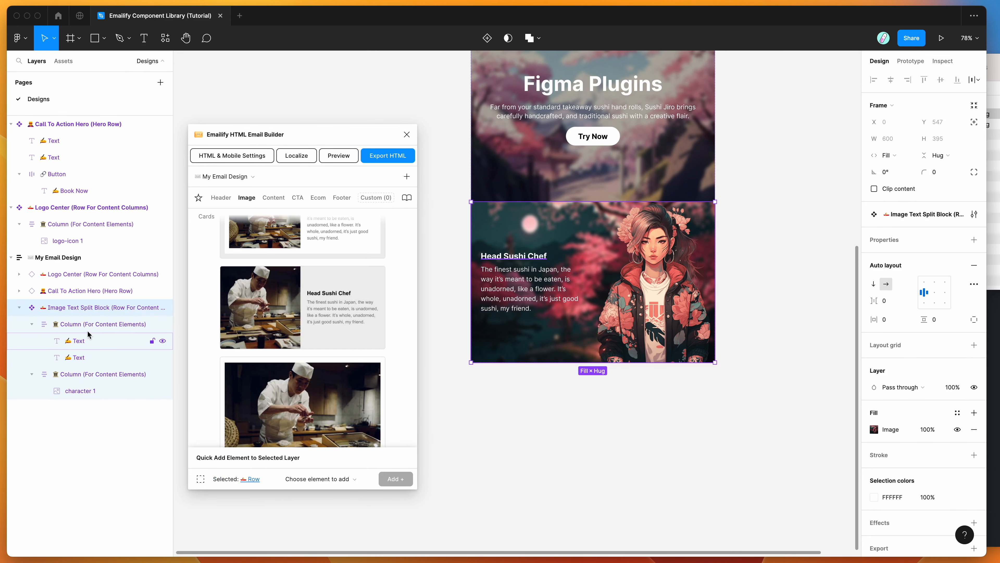
pyautogui.click(90, 390)
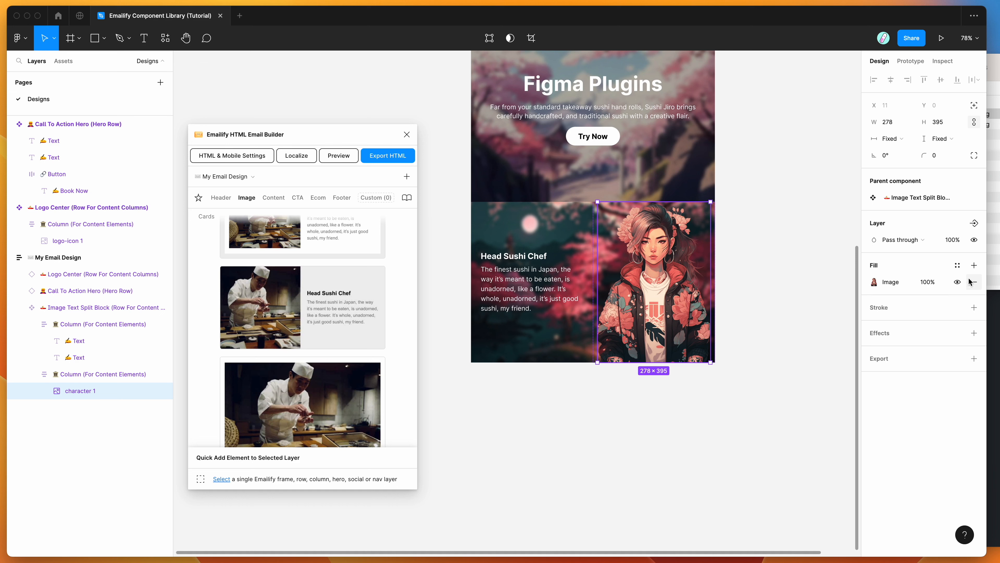
pyautogui.click(90, 311)
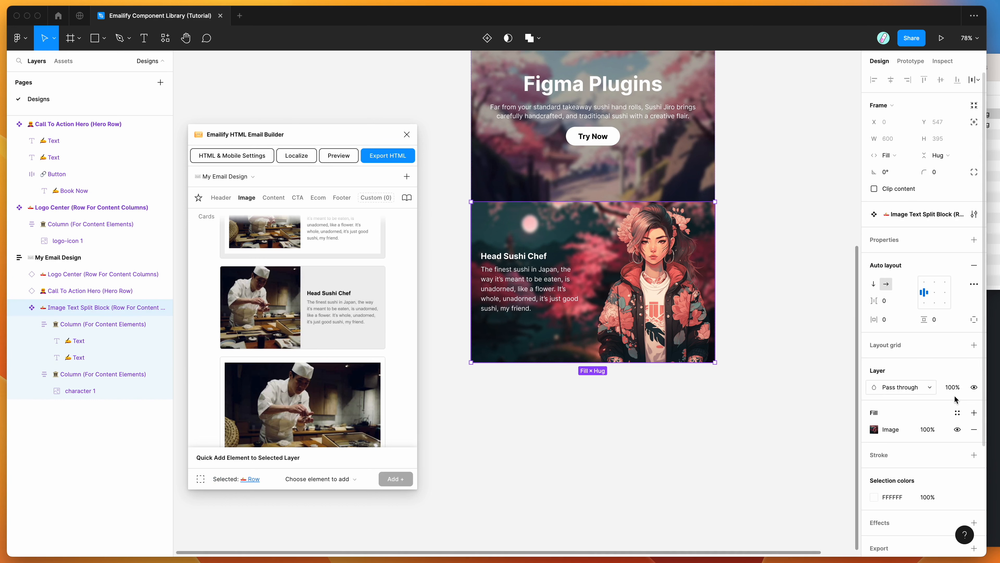
pyautogui.click(974, 413)
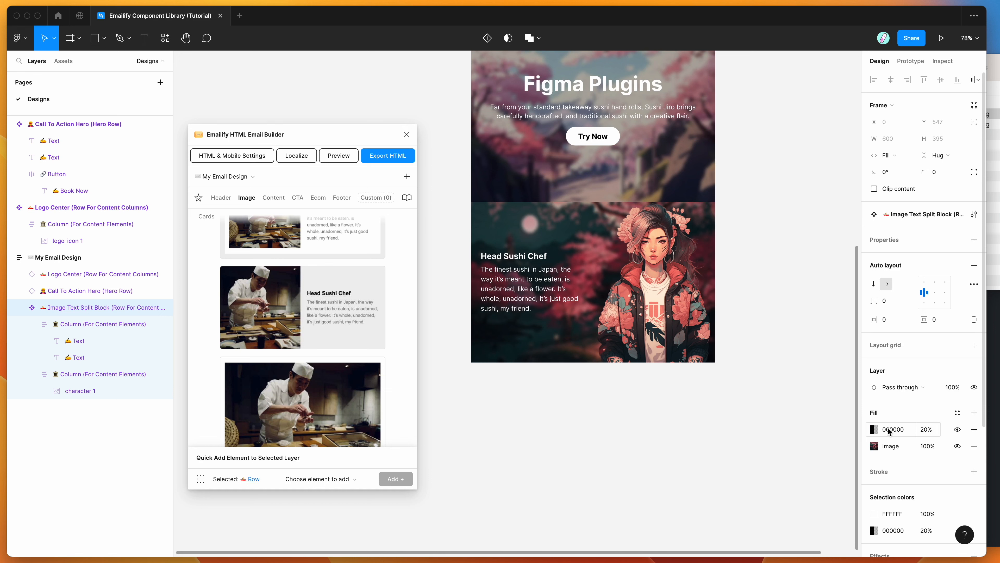
pyautogui.write('40')
pyautogui.press('Return')
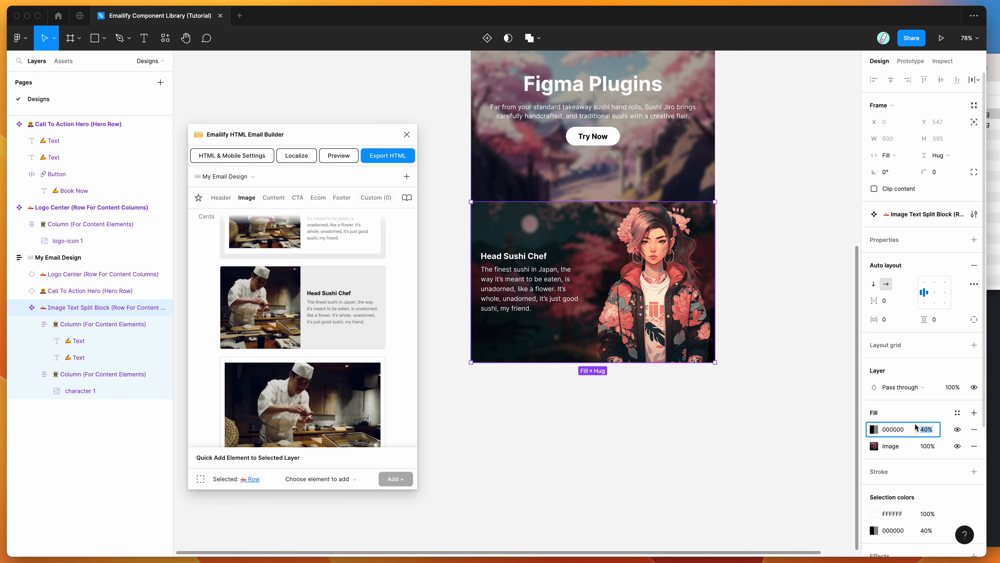
pyautogui.click(752, 357)
# Preview the email in Emailify at iPhone 12 Pro Max and Desktop widths, examining the split block's stacked layout
pyautogui.scroll(2, 711, 303)
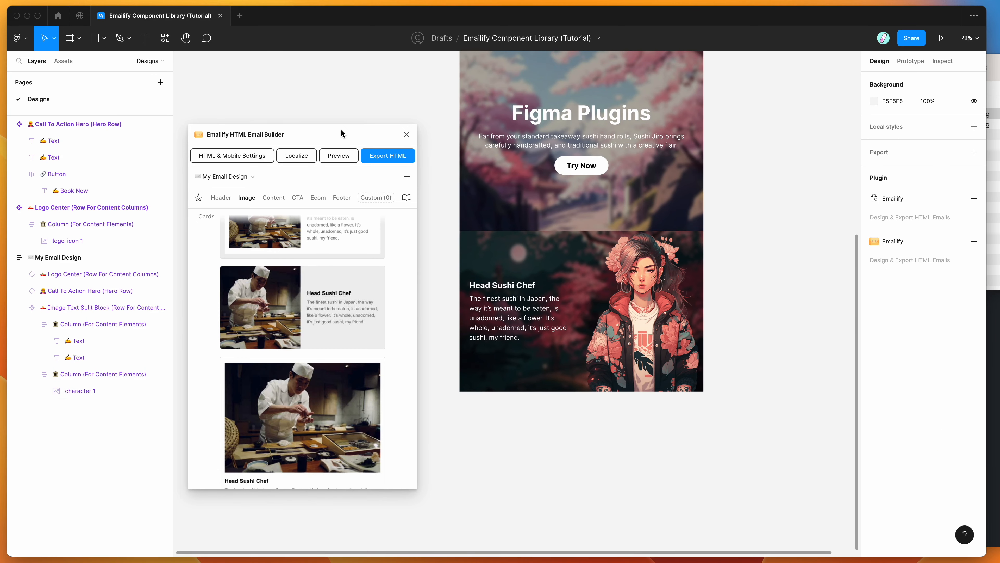
pyautogui.moveTo(341, 134); pyautogui.dragTo(345, 118)
pyautogui.click(343, 140)
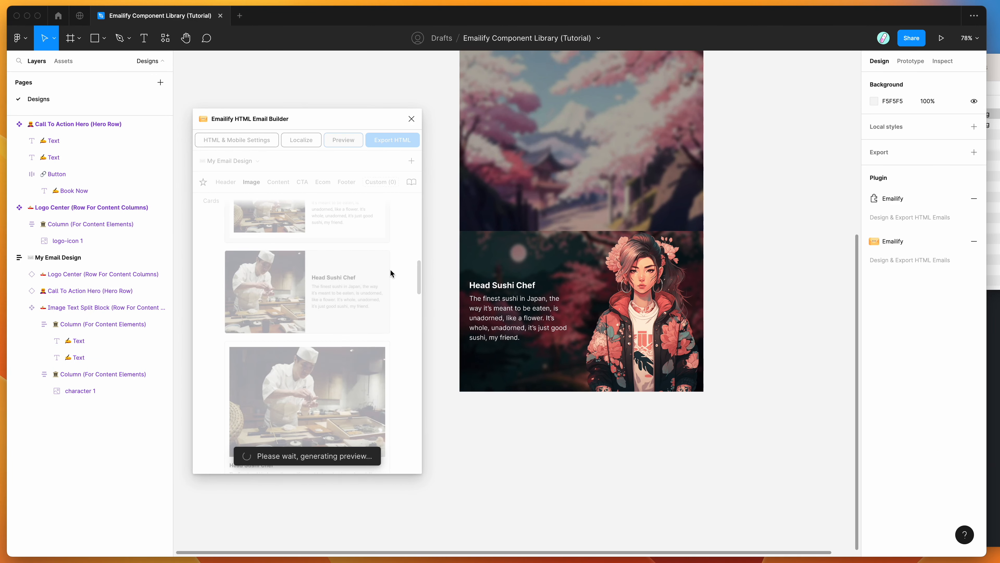
pyautogui.scroll(-6, 272, 332)
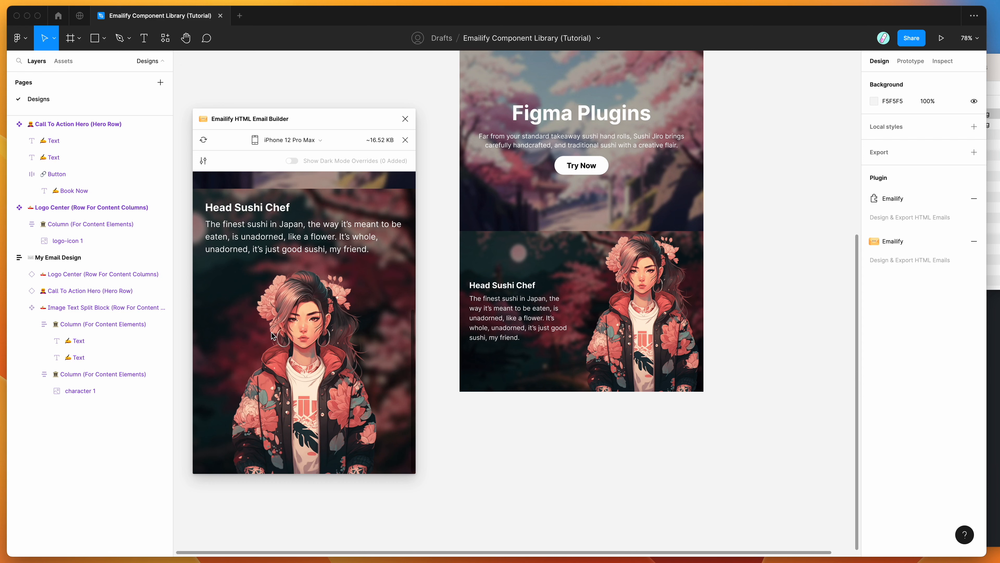
pyautogui.moveTo(205, 203); pyautogui.dragTo(381, 302)
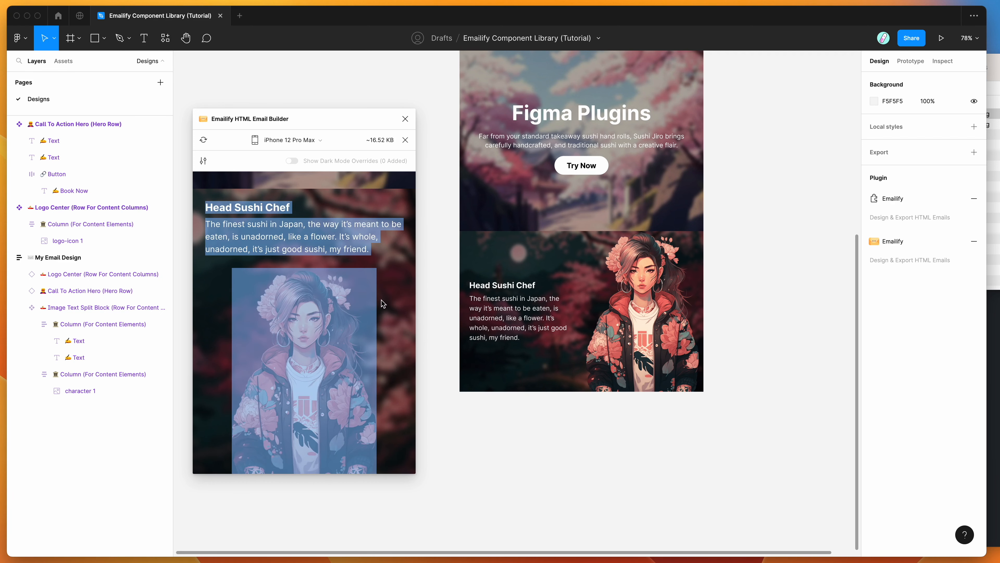
pyautogui.click(381, 302)
pyautogui.click(289, 140)
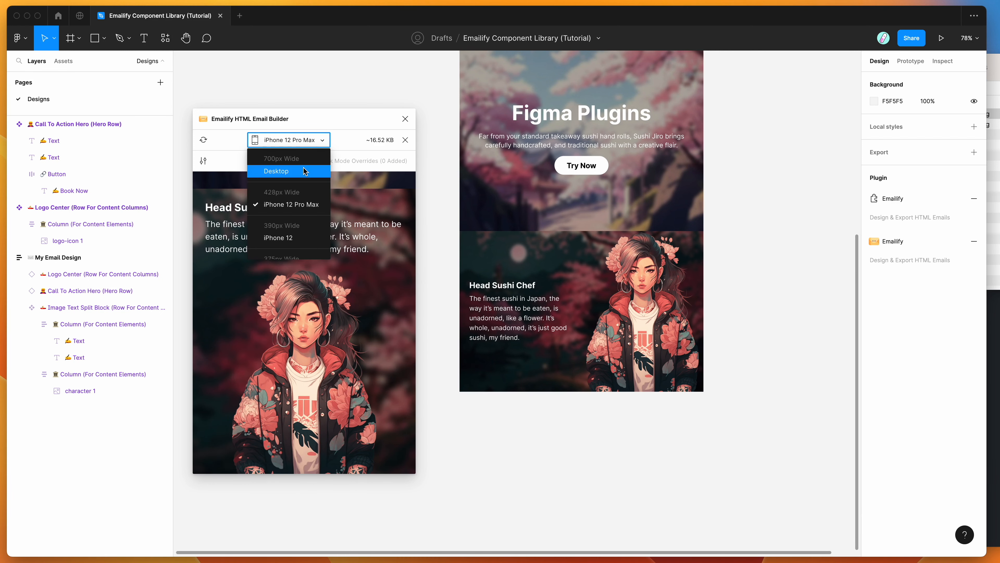
pyautogui.click(305, 171)
pyautogui.scroll(1, 390, 288)
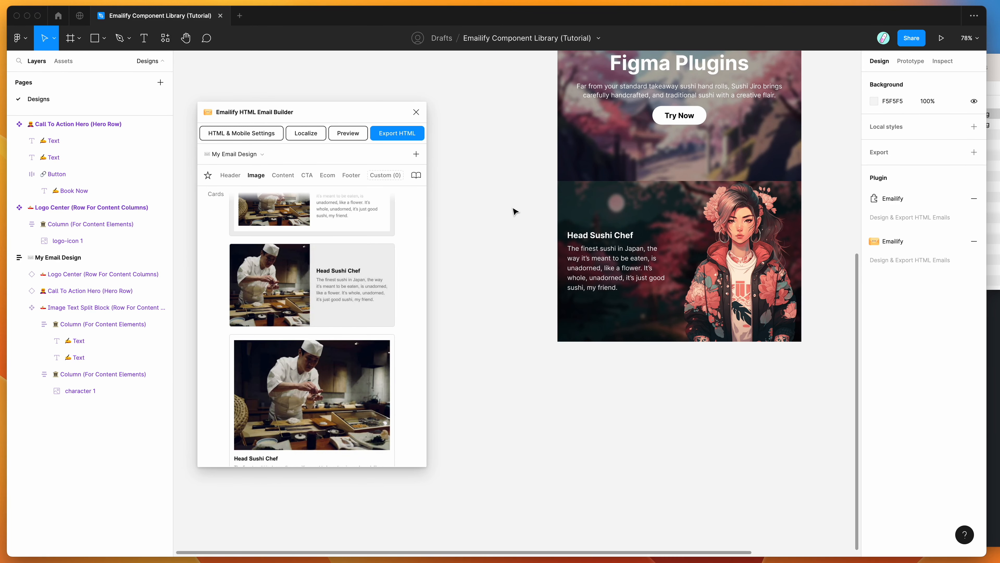
# Move the Image Text Split Block component out of the email design and place it beside the Call To Action Hero component
pyautogui.scroll(5, 514, 212)
pyautogui.click(644, 353)
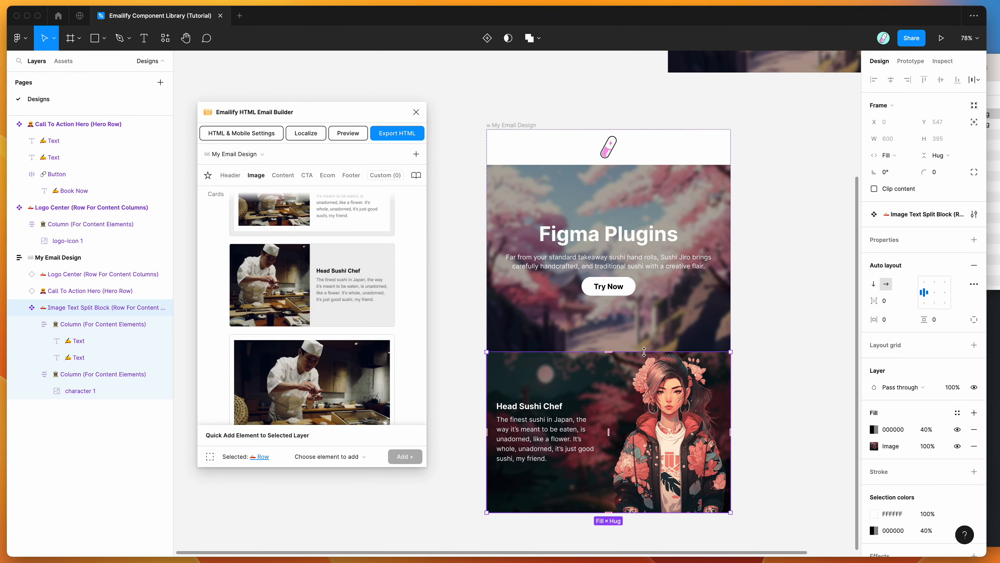
pyautogui.scroll(-5, 630, 363)
pyautogui.moveTo(592, 374); pyautogui.dragTo(778, 245)
pyautogui.scroll(3, 779, 245)
pyautogui.hscroll(2, 778, 245)
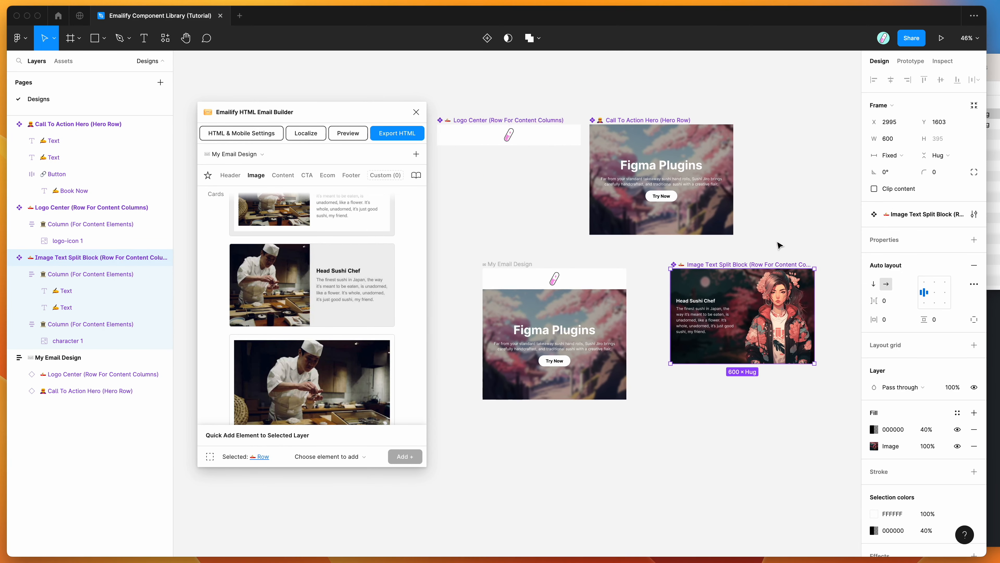
pyautogui.scroll(3, 778, 245)
pyautogui.hscroll(1, 778, 245)
pyautogui.moveTo(759, 350); pyautogui.dragTo(835, 206)
pyautogui.scroll(-2, 835, 206)
pyautogui.hscroll(-1, 835, 206)
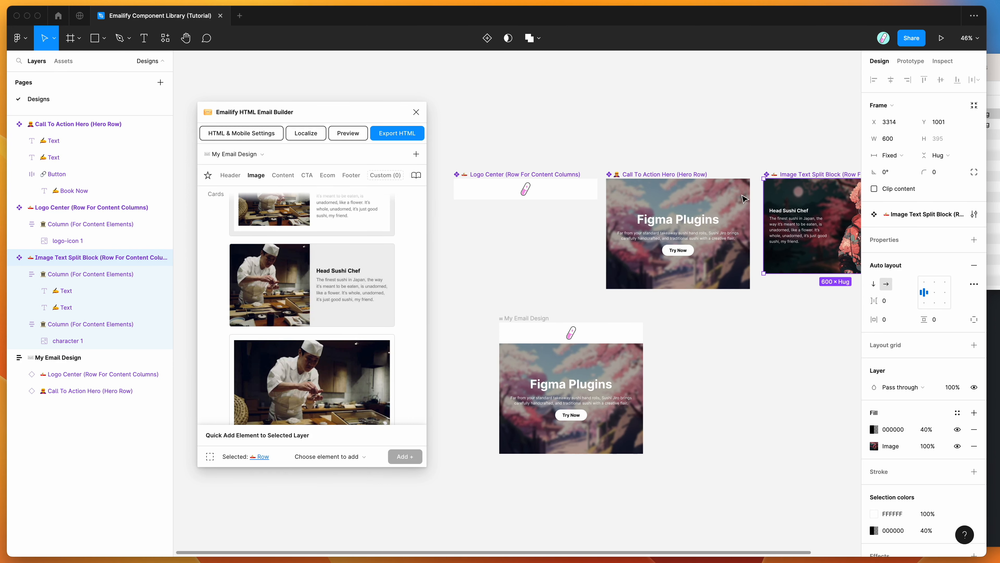
# Open the Emailify Figma Component Library and refresh it to load the Image Text Split Block component
pyautogui.click(417, 176)
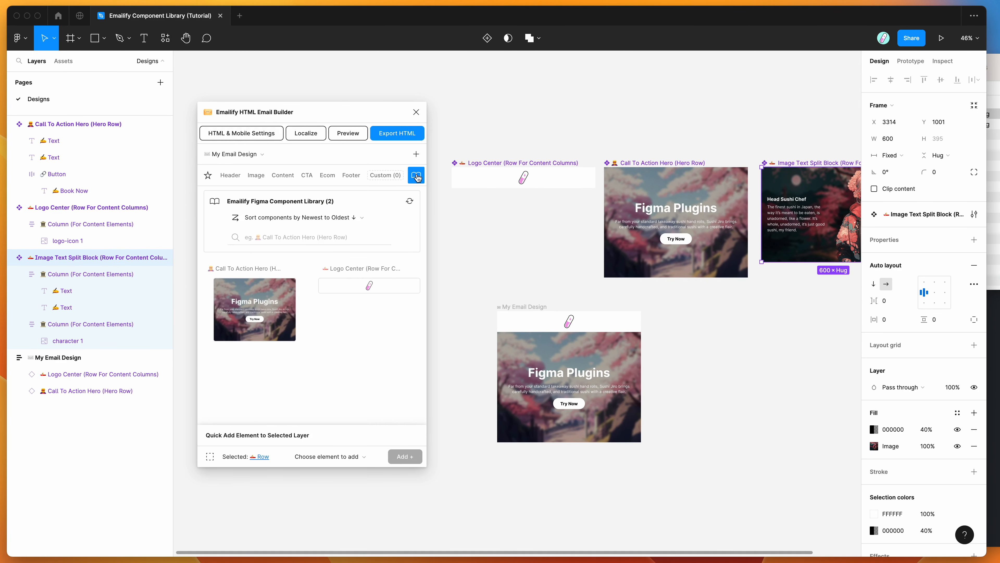
pyautogui.click(409, 206)
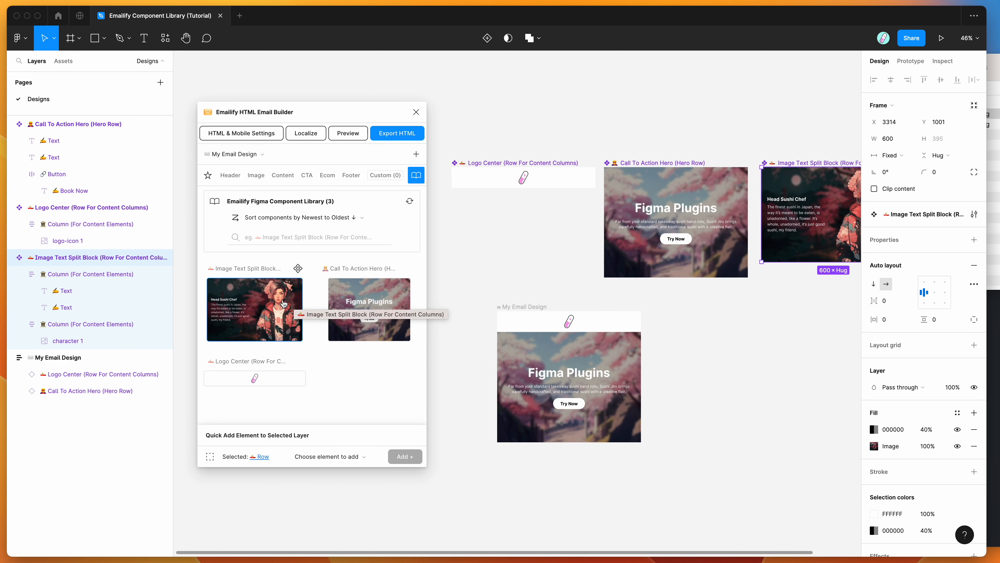
pyautogui.scroll(-3, 508, 216)
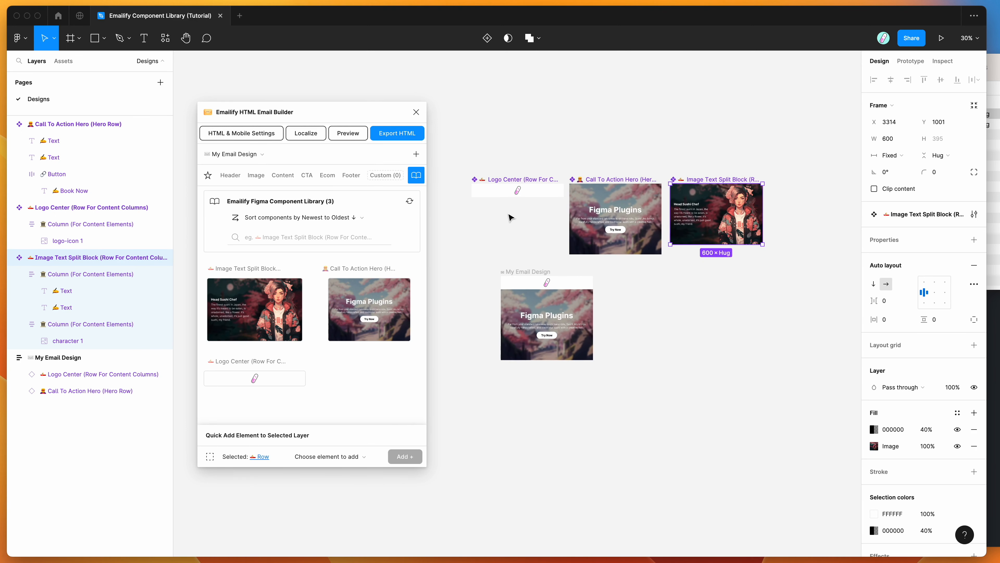
pyautogui.click(461, 159)
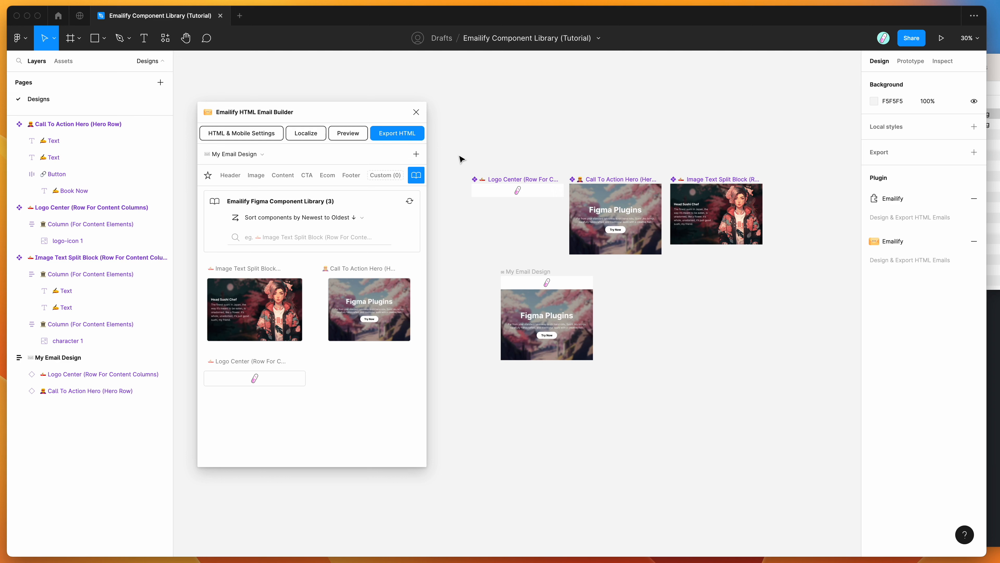
# Add the platform-specific Klaviyo footer to the bottom of My Email Design
pyautogui.moveTo(399, 116); pyautogui.dragTo(399, 116)
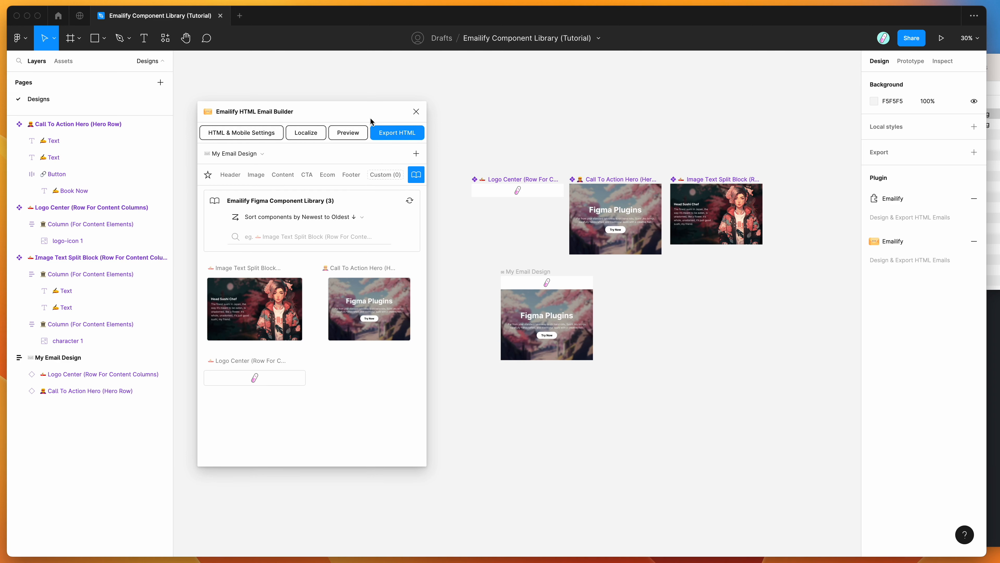
pyautogui.click(351, 175)
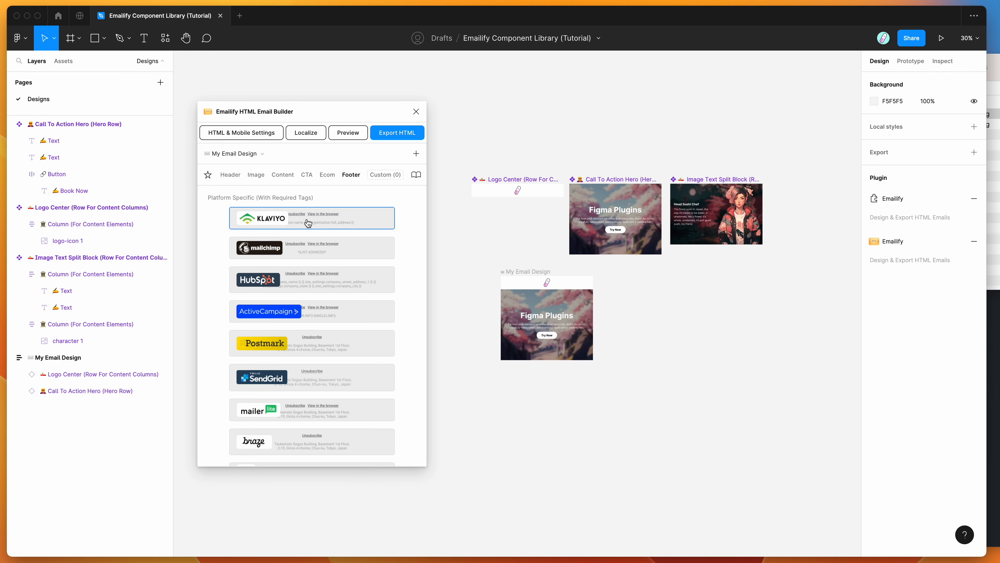
pyautogui.click(298, 223)
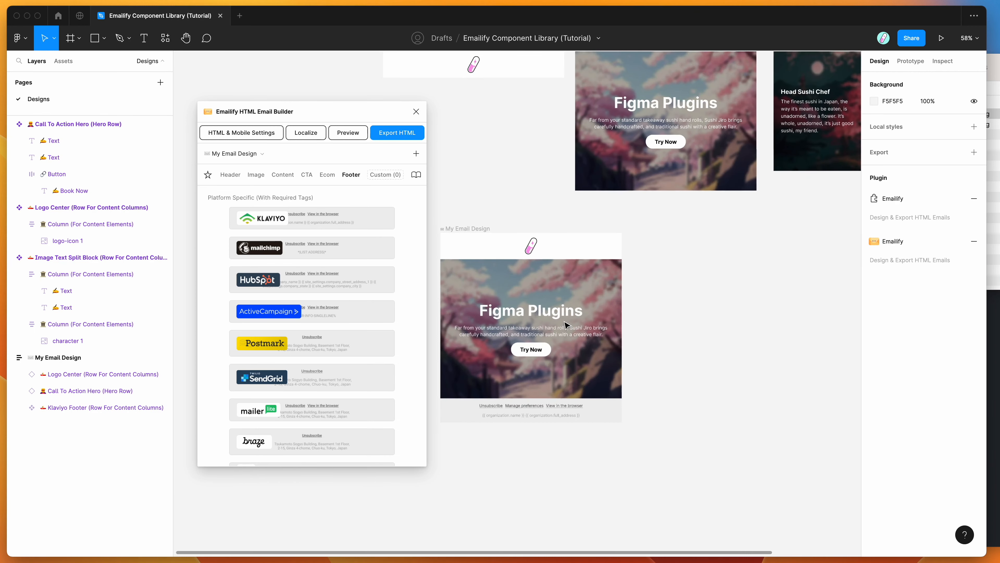
# Change the Klaviyo footer's background fill to the pink FF84E8 sampled from the logo with the eyedropper
pyautogui.click(635, 358)
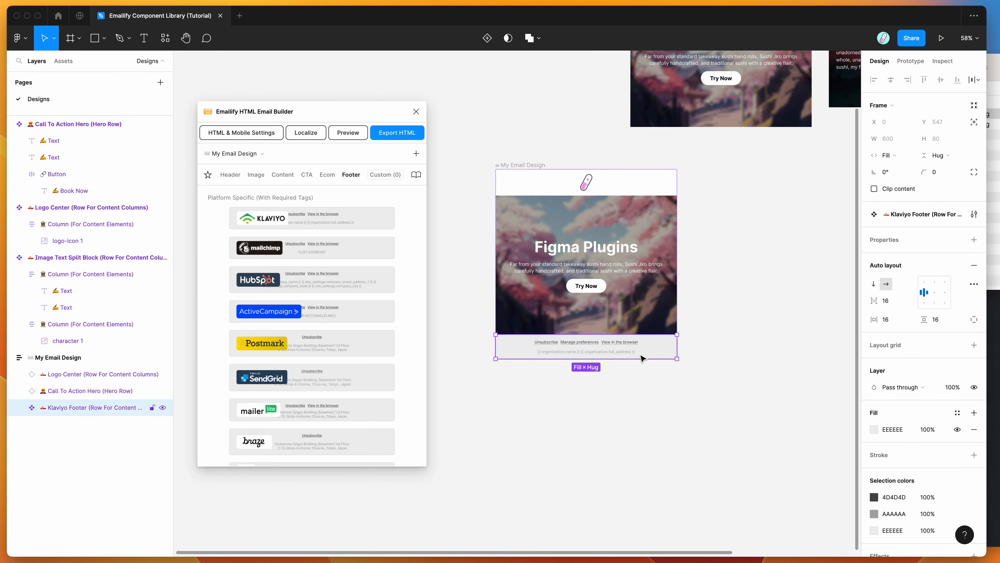
pyautogui.click(874, 429)
pyautogui.scroll(2, 720, 351)
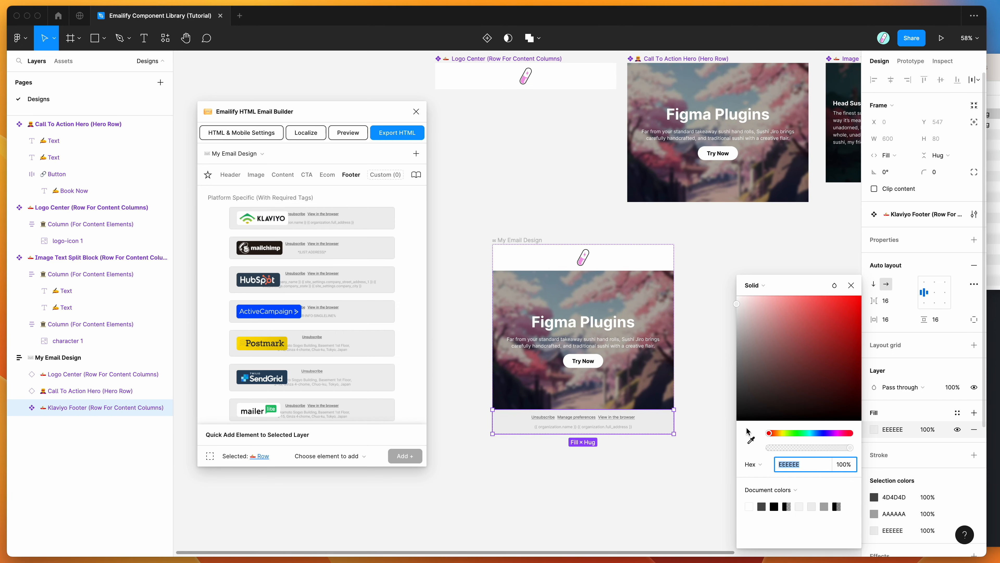
pyautogui.click(751, 439)
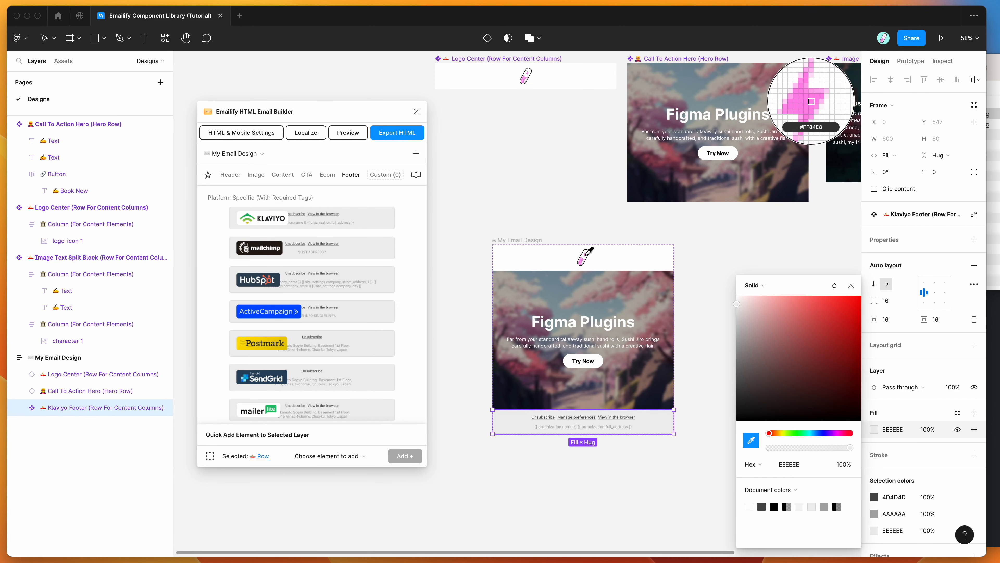
pyautogui.click(585, 254)
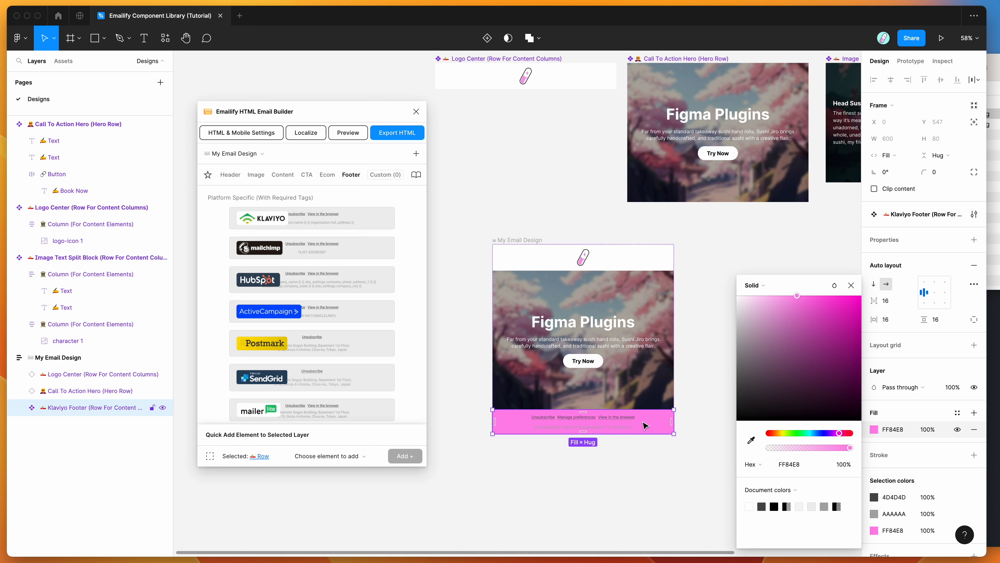
# Recolour the footer's light grey AAAAAA text to FFFFFF and its dark grey 4D4D4D text to 222222
pyautogui.click(874, 514)
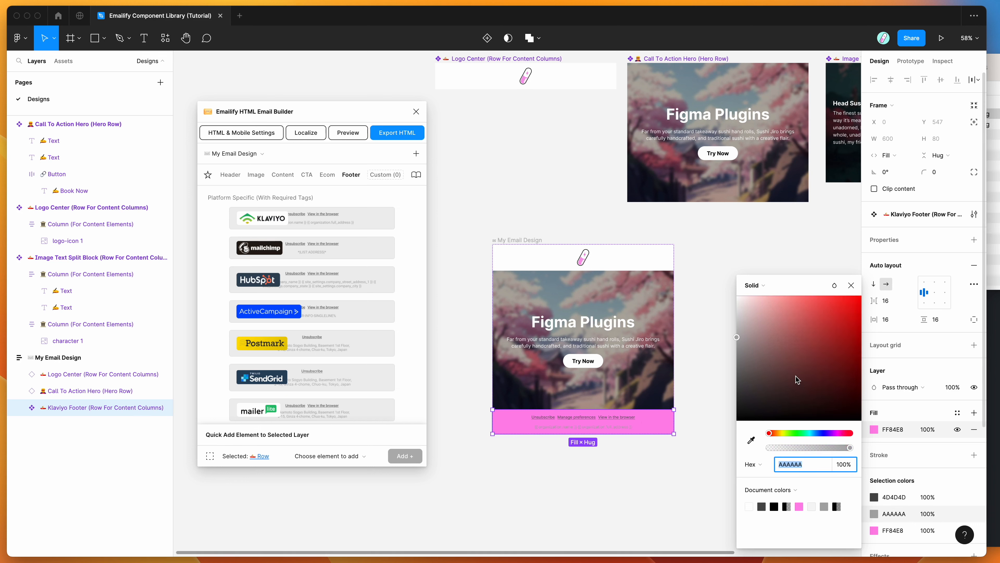
pyautogui.moveTo(797, 380); pyautogui.dragTo(713, 280)
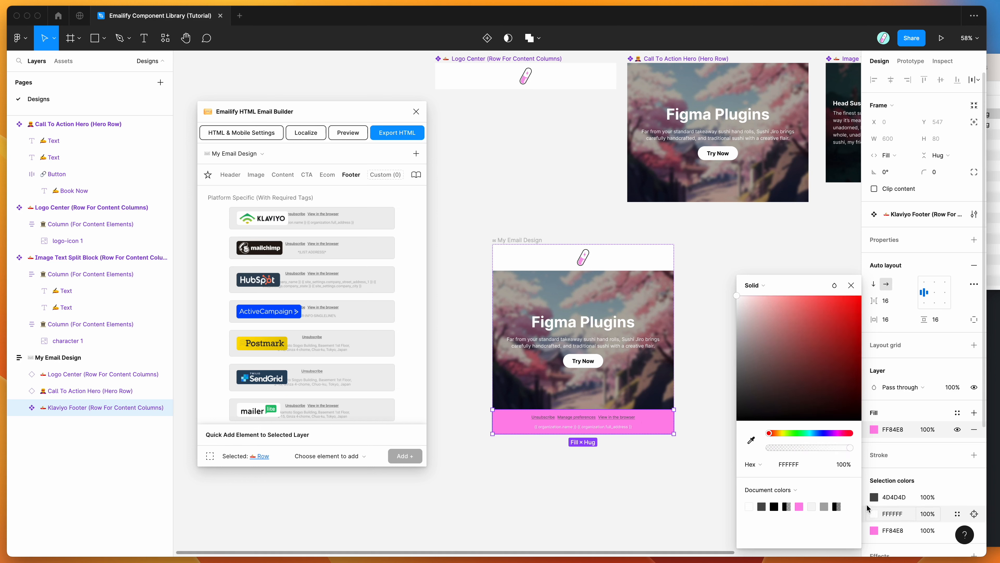
pyautogui.click(874, 498)
pyautogui.moveTo(807, 391); pyautogui.dragTo(715, 404)
pyautogui.click(751, 440)
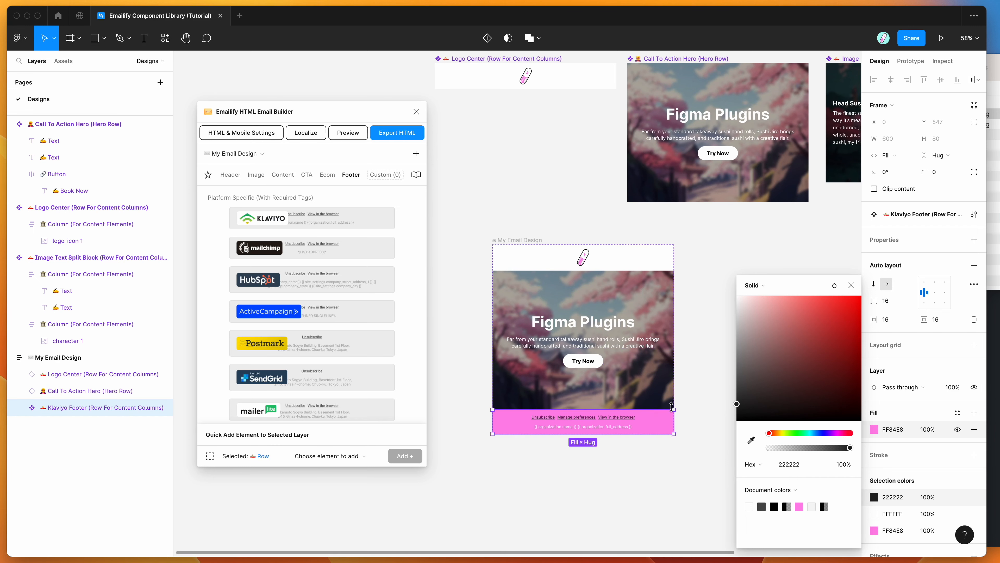
pyautogui.click(851, 285)
# Move the Klaviyo Footer component out of My Email Design and place it directly below the Logo Center component
pyautogui.scroll(-5, 731, 289)
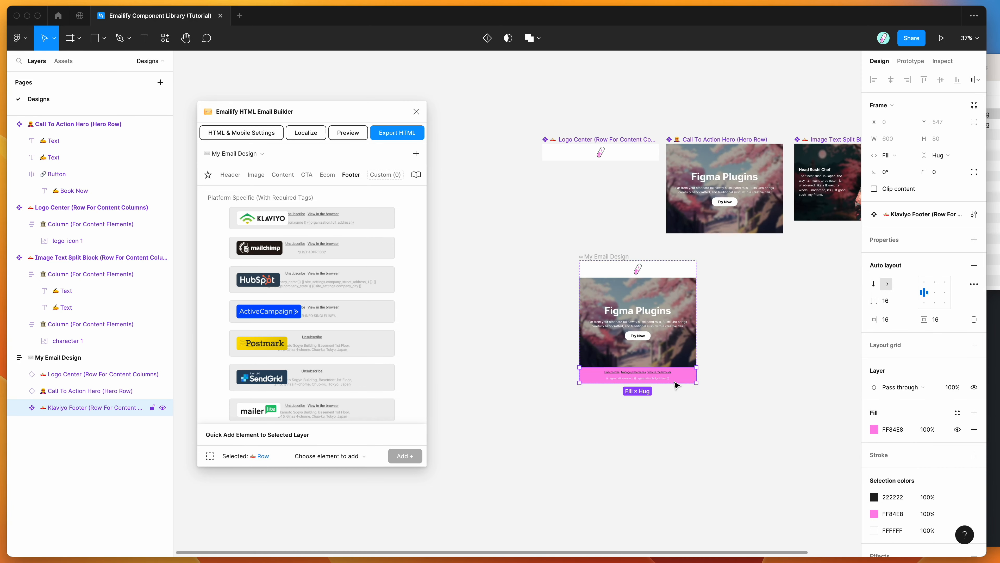
pyautogui.moveTo(666, 382); pyautogui.dragTo(627, 187)
pyautogui.hscroll(4, 586, 157)
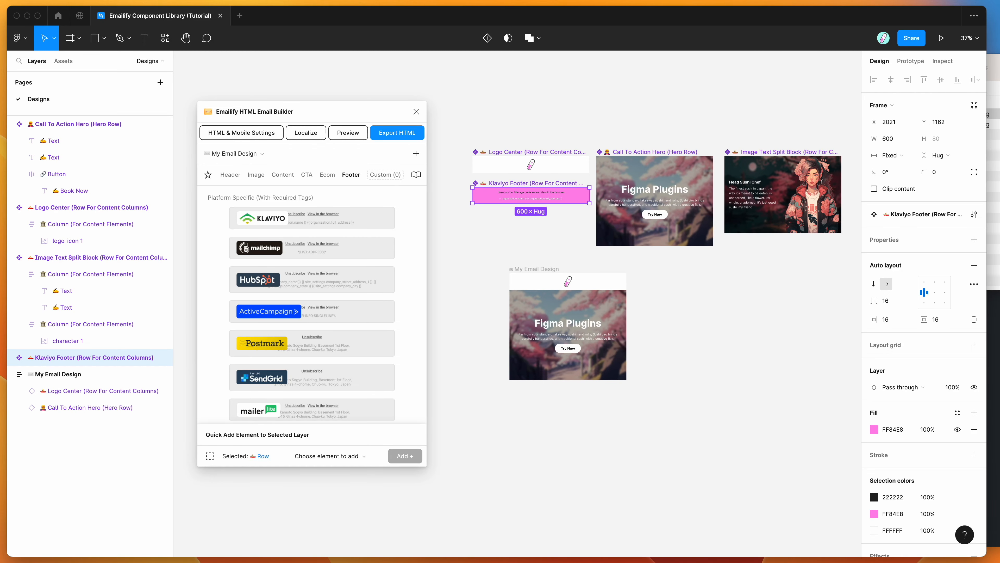
# Open the Emailify Figma Component Library and refresh it to load the Klaviyo Footer component
pyautogui.click(415, 176)
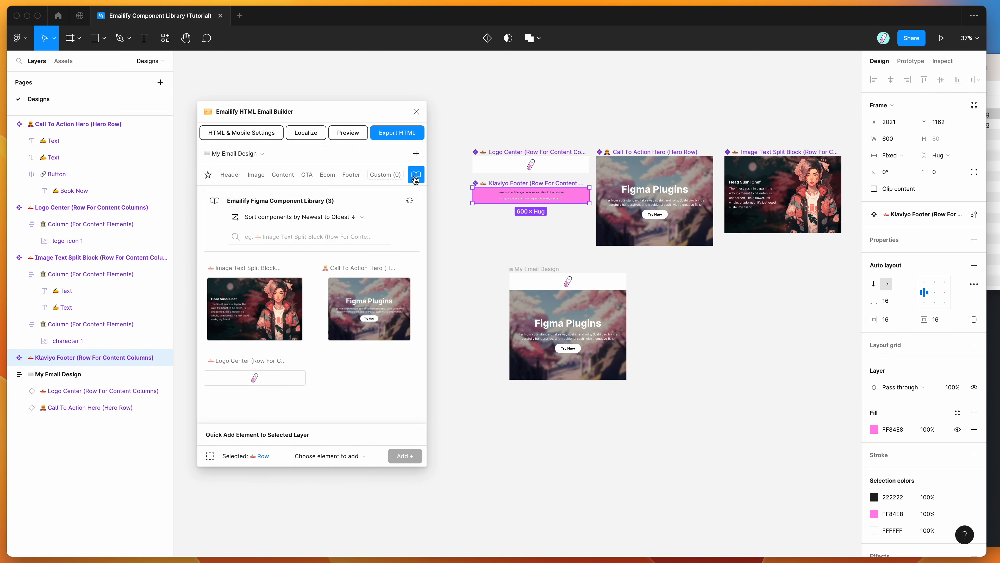
pyautogui.click(410, 200)
pyautogui.moveTo(386, 117); pyautogui.dragTo(389, 128)
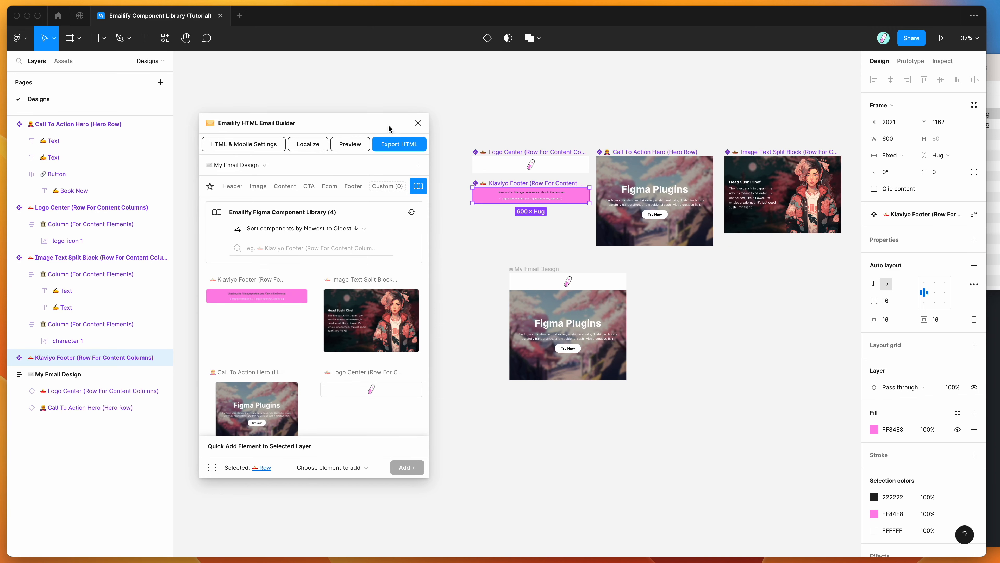
# Add a new Emailify email container named New Email
pyautogui.click(418, 170)
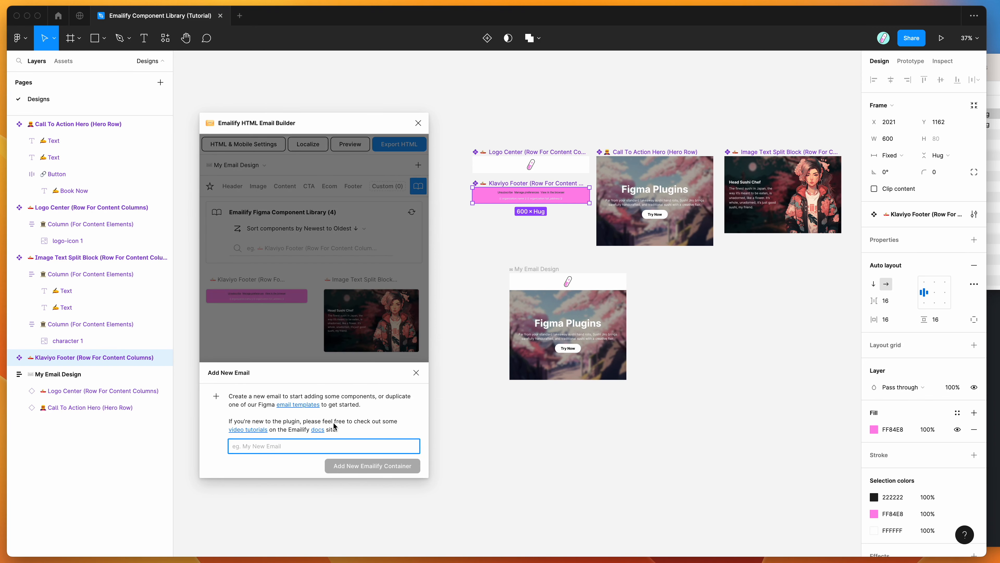
pyautogui.write('New Email')
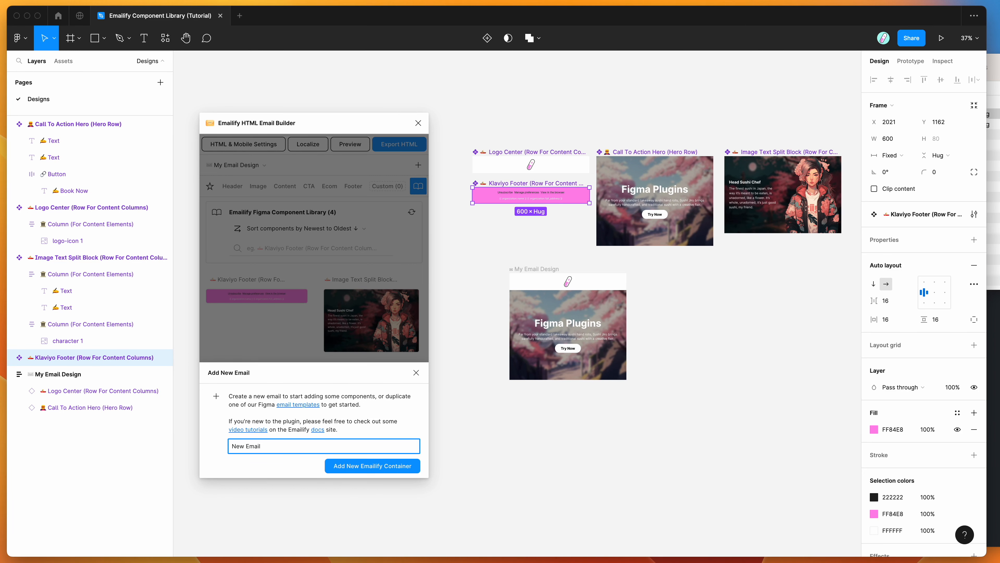
pyautogui.click(372, 466)
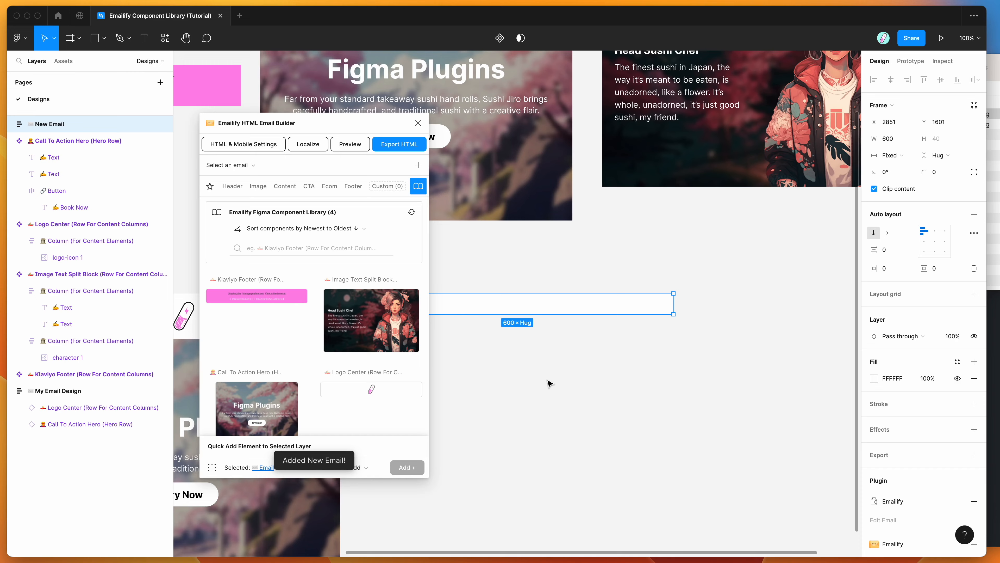
# Add the Logo Center, Image Text Split Block and Klaviyo Footer library components to New Email in that order
pyautogui.scroll(-3, 548, 382)
pyautogui.hscroll(-3, 511, 337)
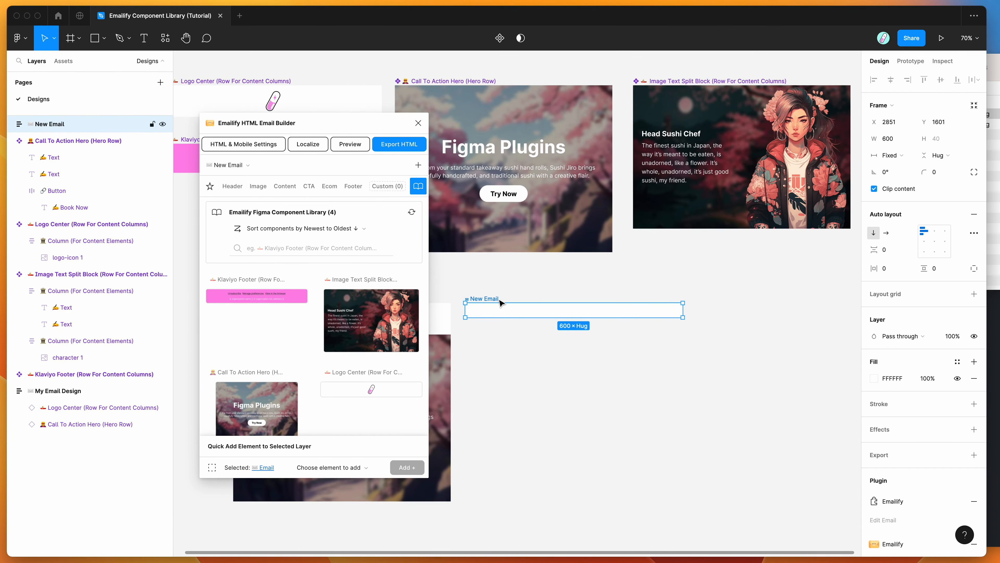
pyautogui.scroll(-4, 500, 303)
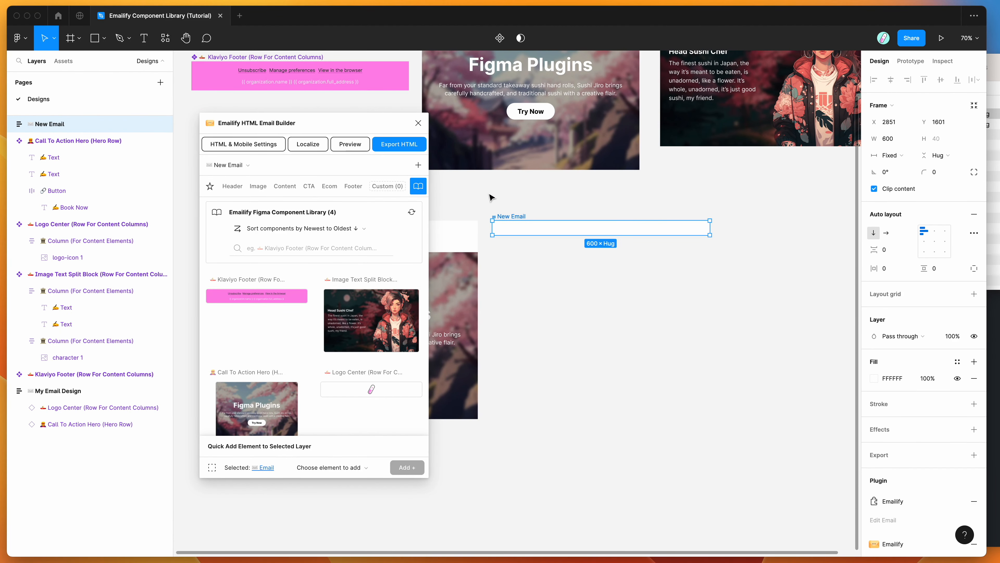
pyautogui.scroll(-1, 378, 323)
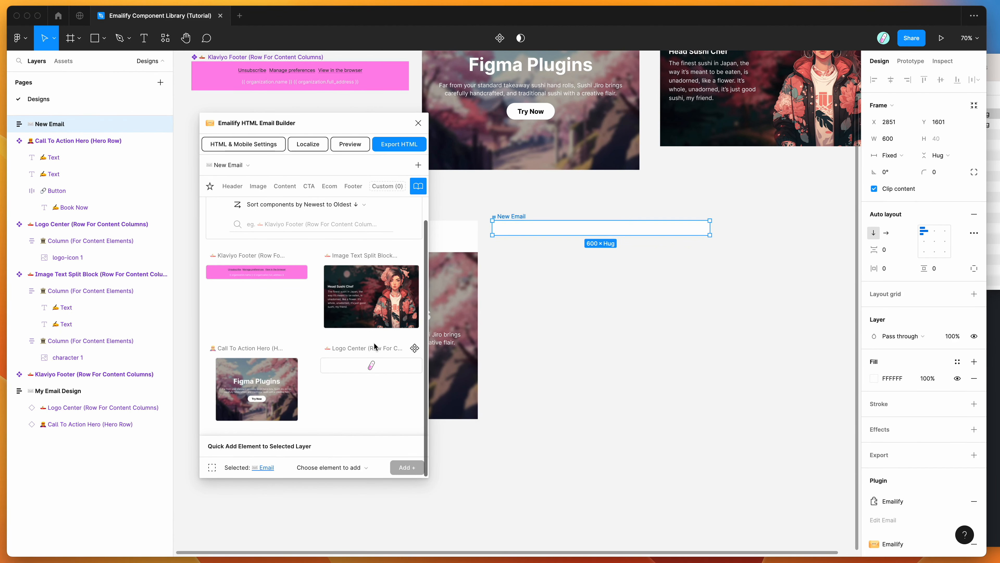
pyautogui.click(372, 366)
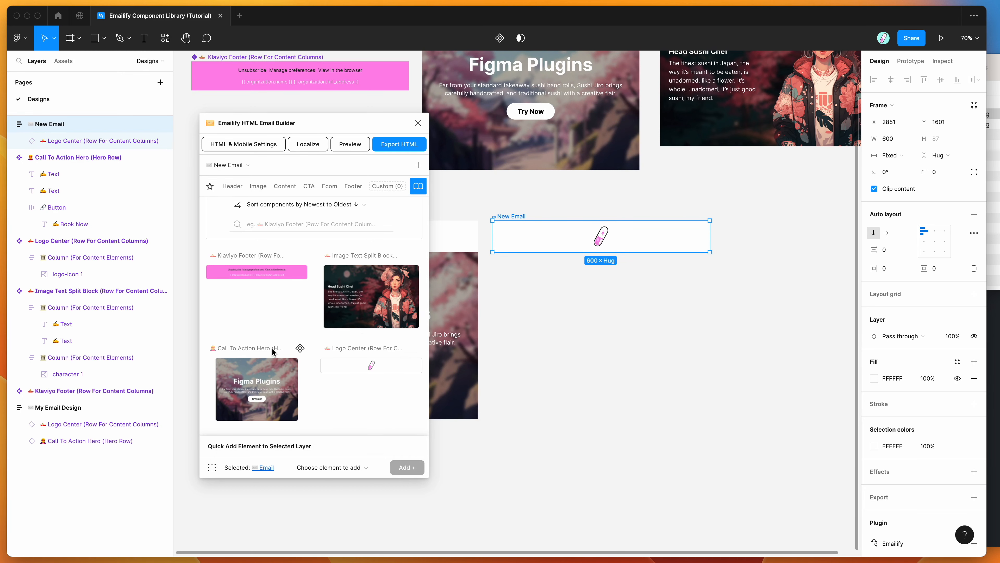
pyautogui.click(366, 299)
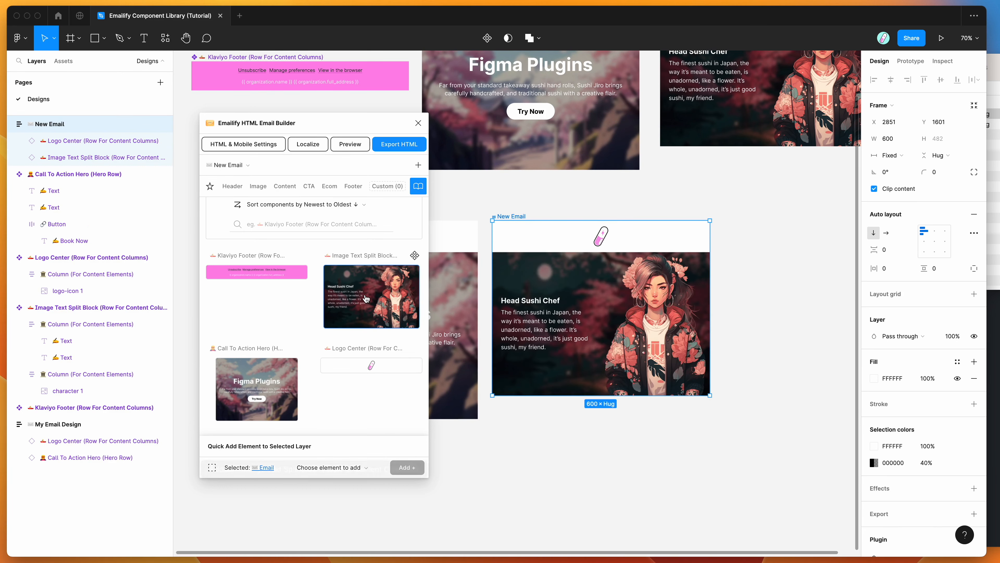
pyautogui.click(277, 278)
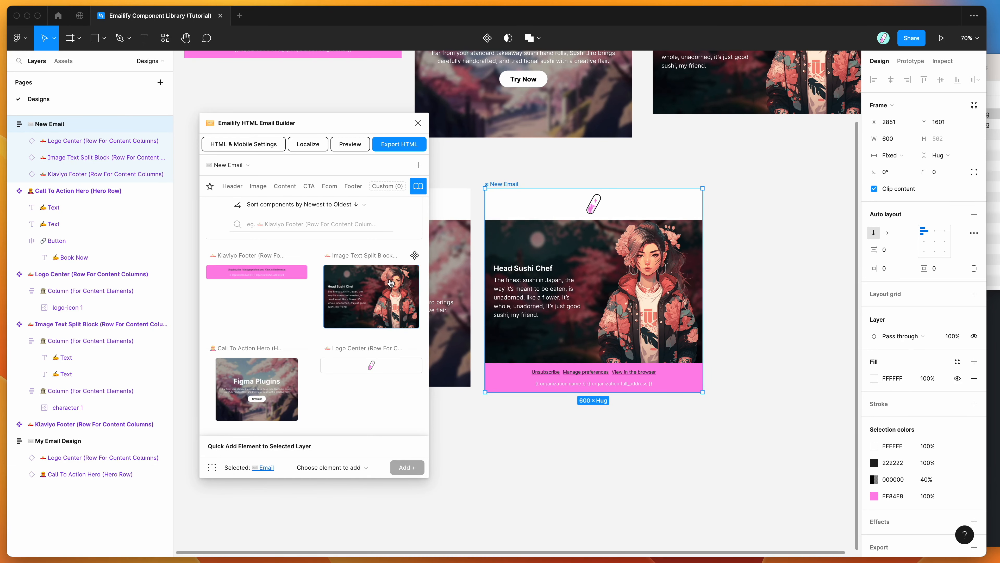
# Add a second Image Text Split Block to New Email and move it above the Klaviyo footer
pyautogui.click(390, 282)
pyautogui.click(572, 449)
pyautogui.moveTo(573, 449); pyautogui.dragTo(576, 417)
pyautogui.scroll(-3, 648, 335)
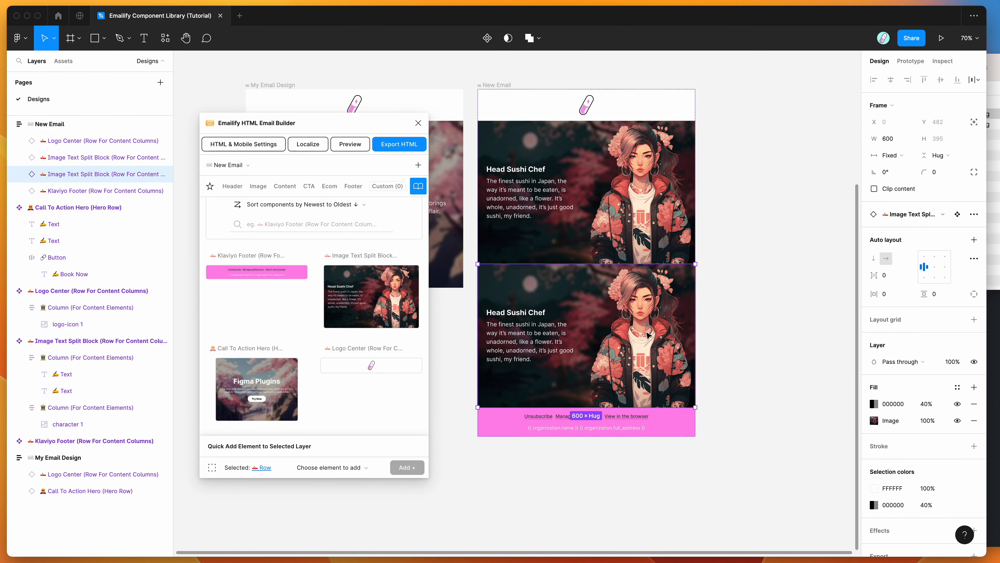
# Replace the character image in the second Image Text Split Block with character2.png from the _Assets folder
pyautogui.scroll(5, 647, 335)
pyautogui.scroll(1, 665, 319)
pyautogui.doubleClick(656, 340)
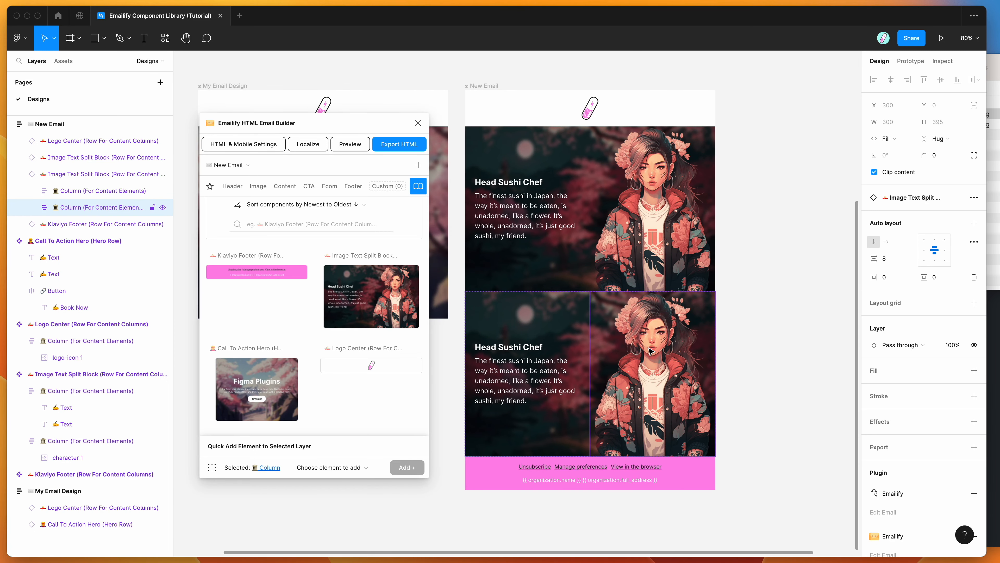
pyautogui.doubleClick(642, 351)
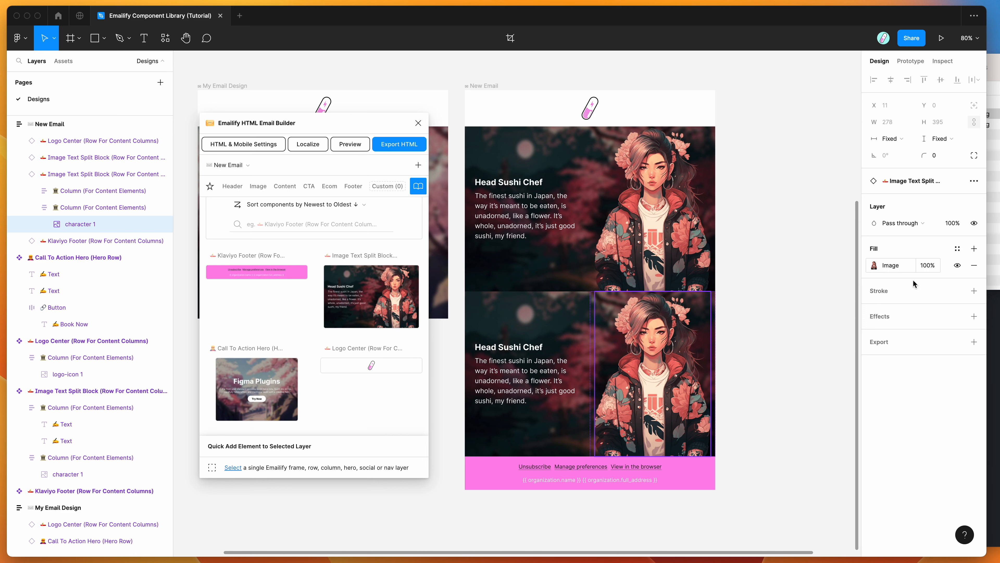
pyautogui.click(873, 265)
pyautogui.click(994, 95)
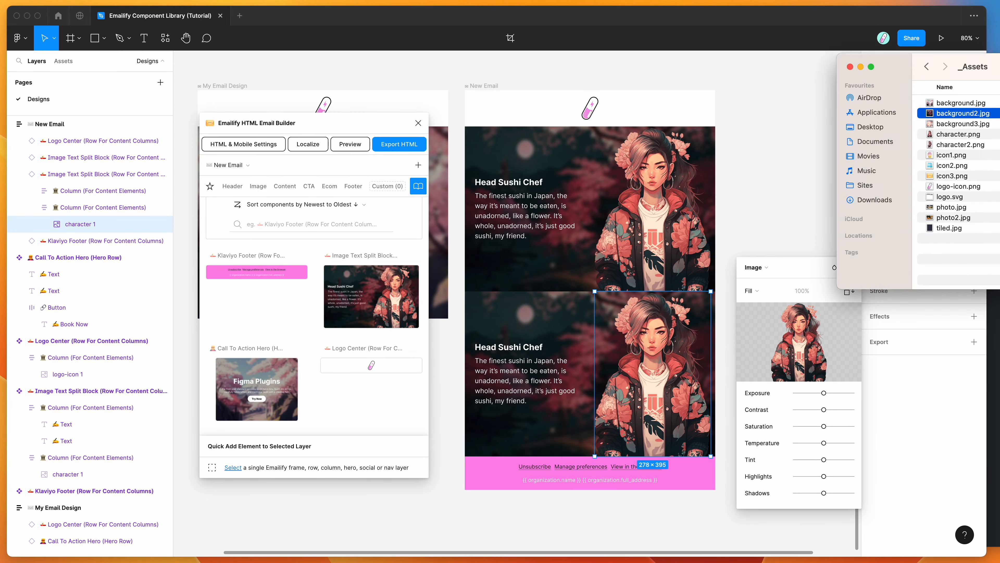
pyautogui.click(976, 140)
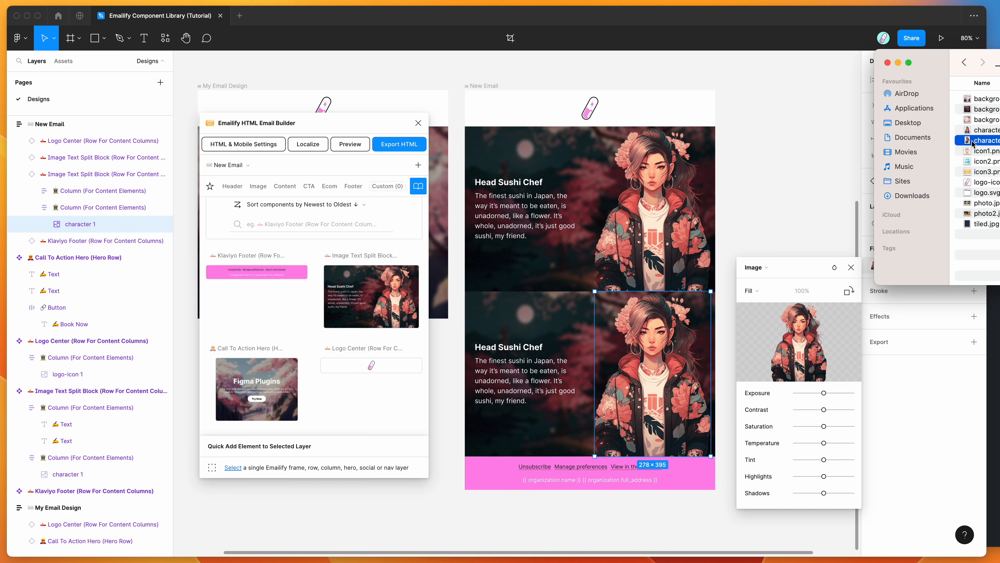
pyautogui.moveTo(996, 144); pyautogui.dragTo(785, 342)
pyautogui.click(676, 357)
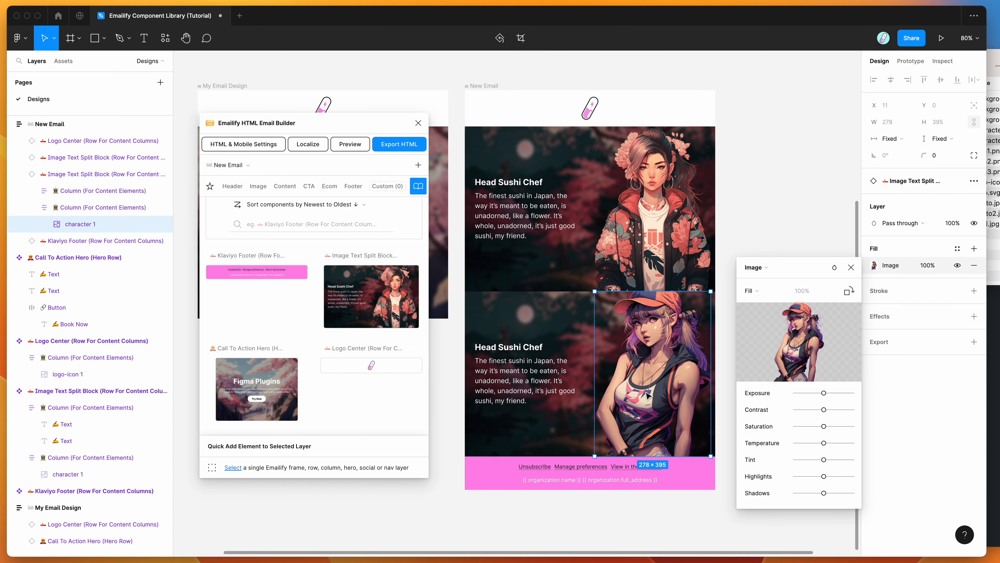
# Set the replaced character image's fill scaling to Fit
pyautogui.click(755, 293)
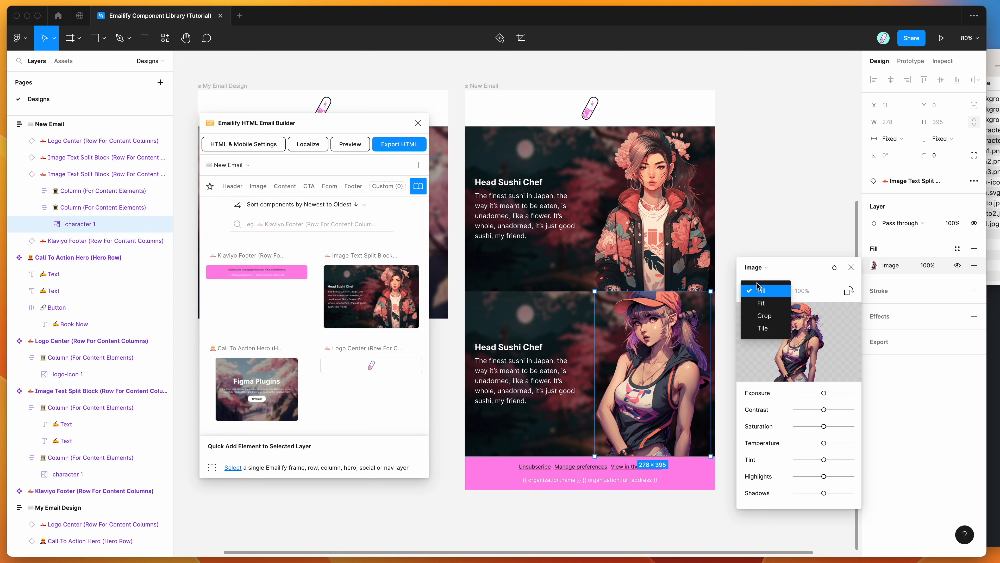
pyautogui.click(761, 303)
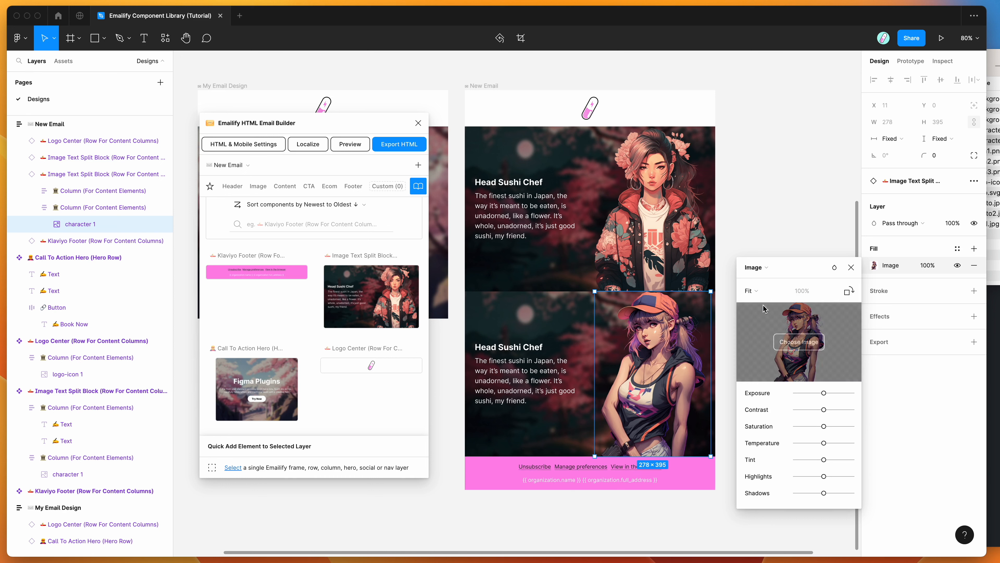
pyautogui.scroll(-1, 668, 337)
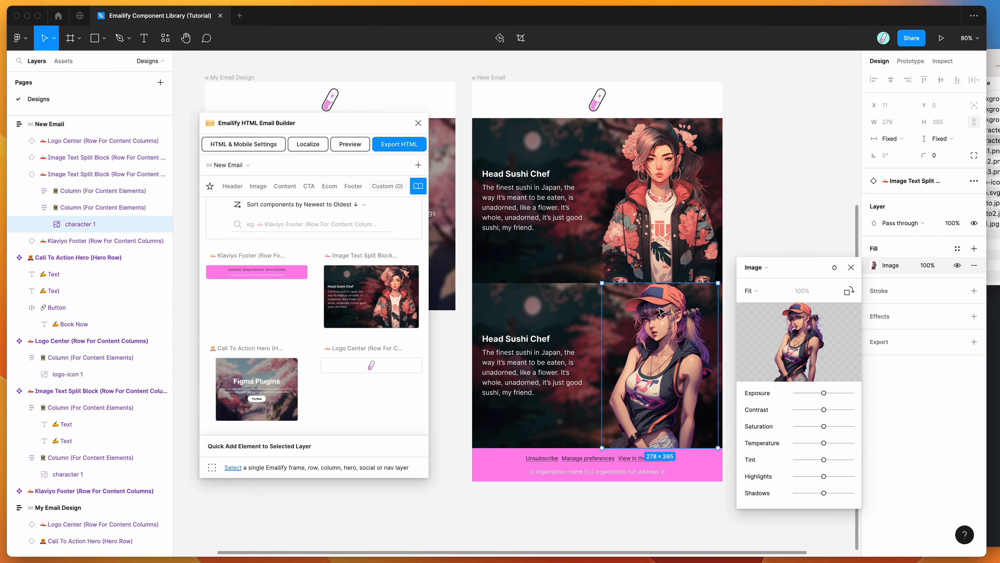
# Enable individual padding on the image column of the main Image Text Split Block component and set its top padding to 20
pyautogui.scroll(1, 634, 240)
pyautogui.scroll(-3, 634, 240)
pyautogui.scroll(4, 634, 239)
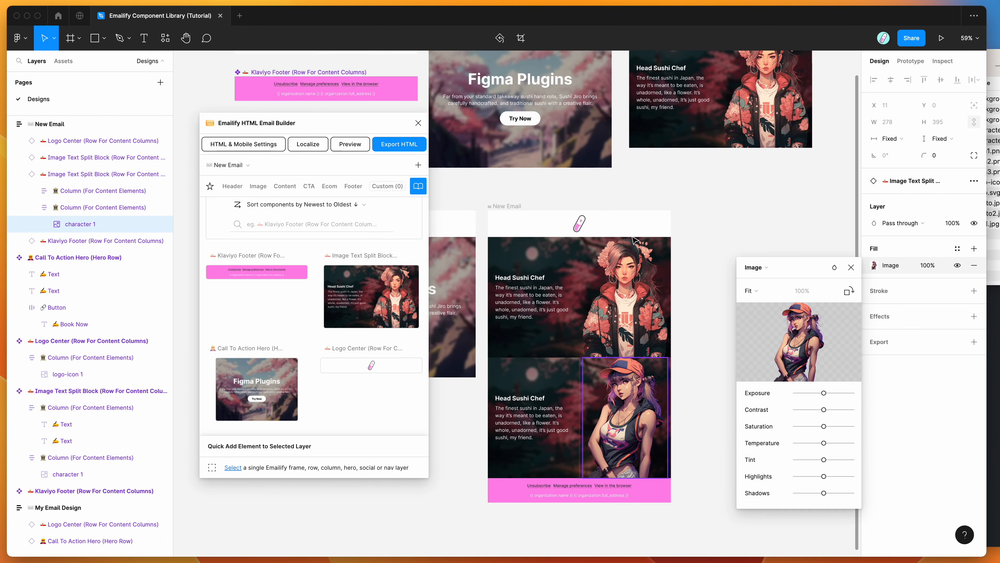
pyautogui.scroll(1, 634, 240)
pyautogui.doubleClick(773, 142)
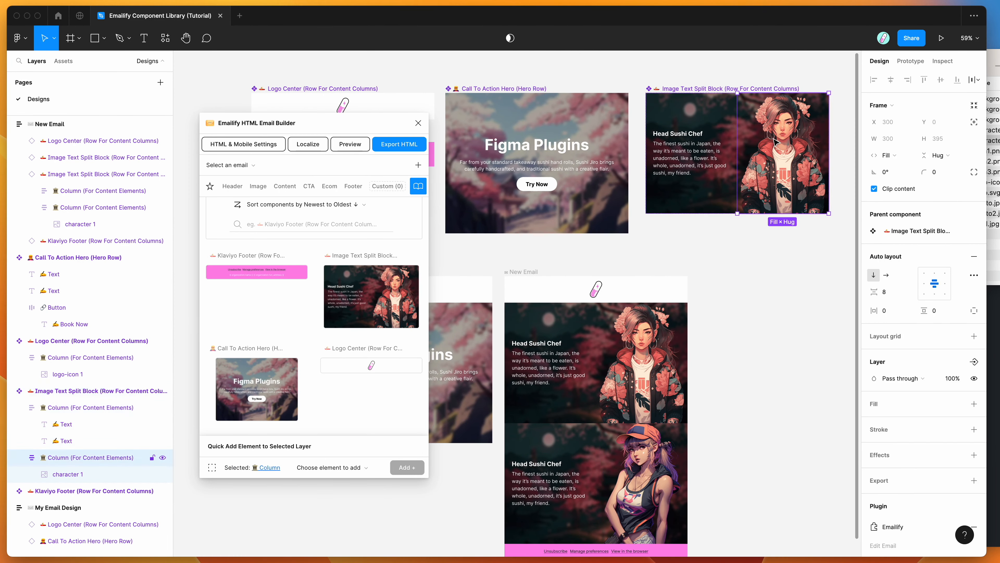
pyautogui.hscroll(2, 590, 237)
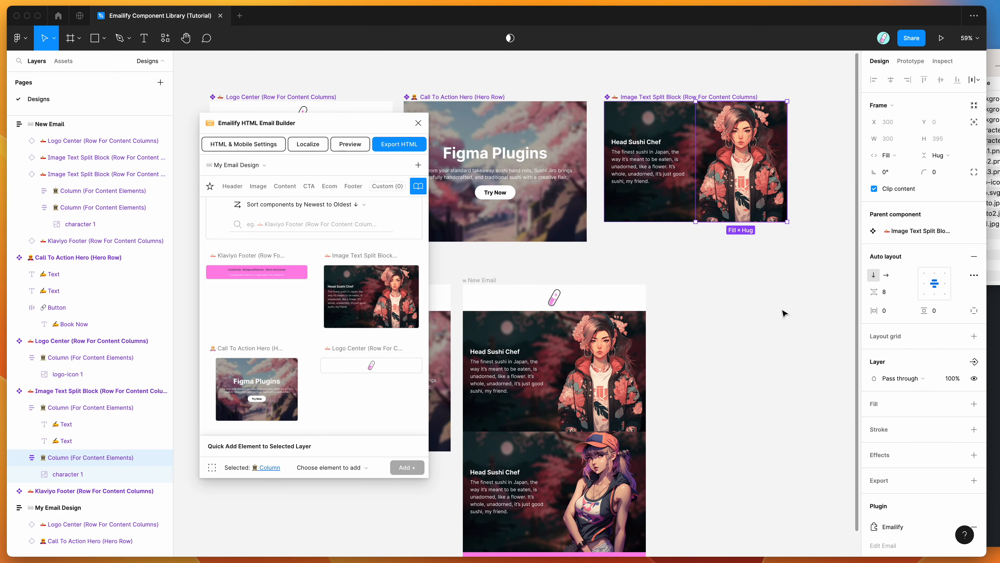
pyautogui.scroll(1, 753, 271)
pyautogui.hscroll(1, 753, 271)
pyautogui.hscroll(2, 768, 232)
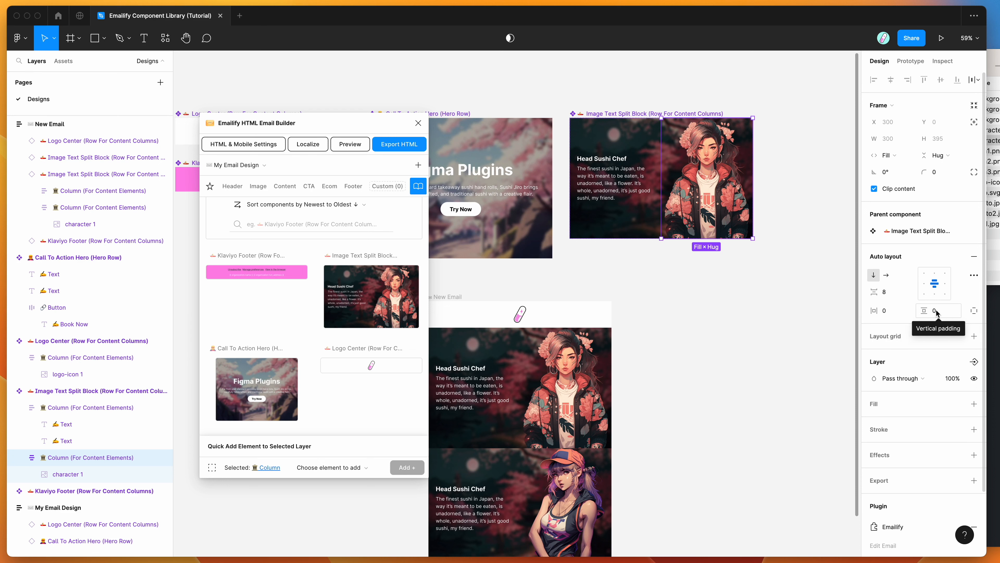
pyautogui.click(975, 313)
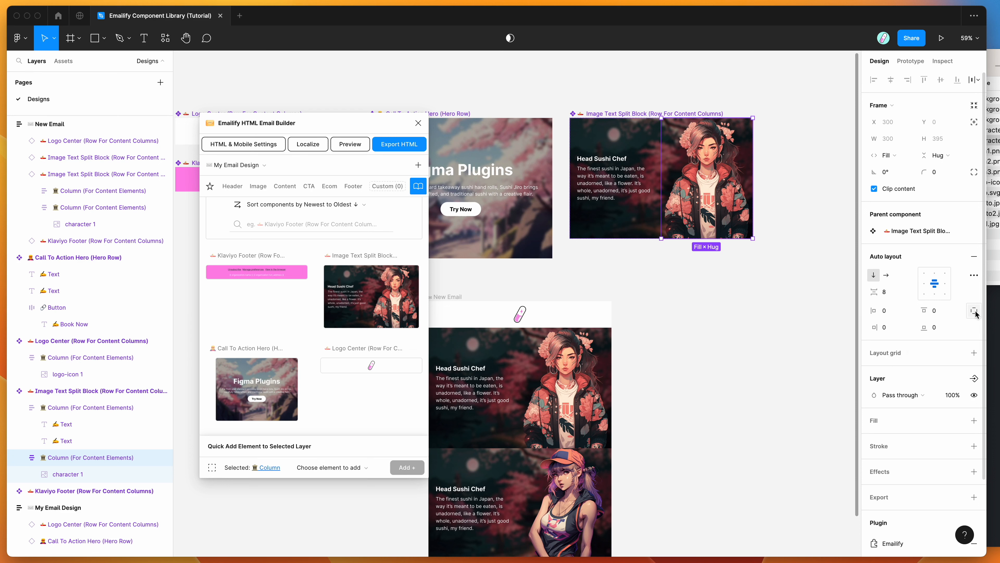
pyautogui.click(939, 311)
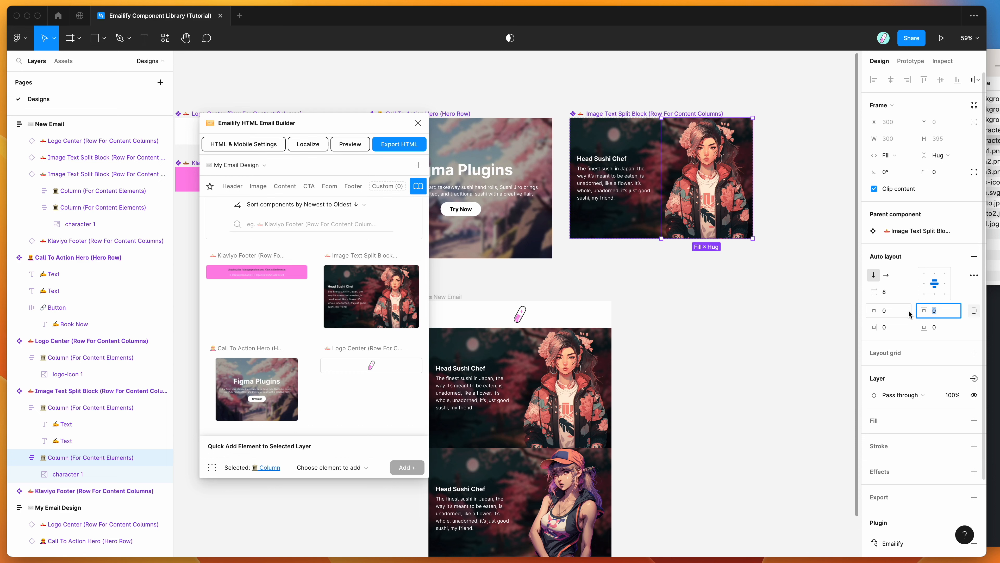
pyautogui.press('Return')
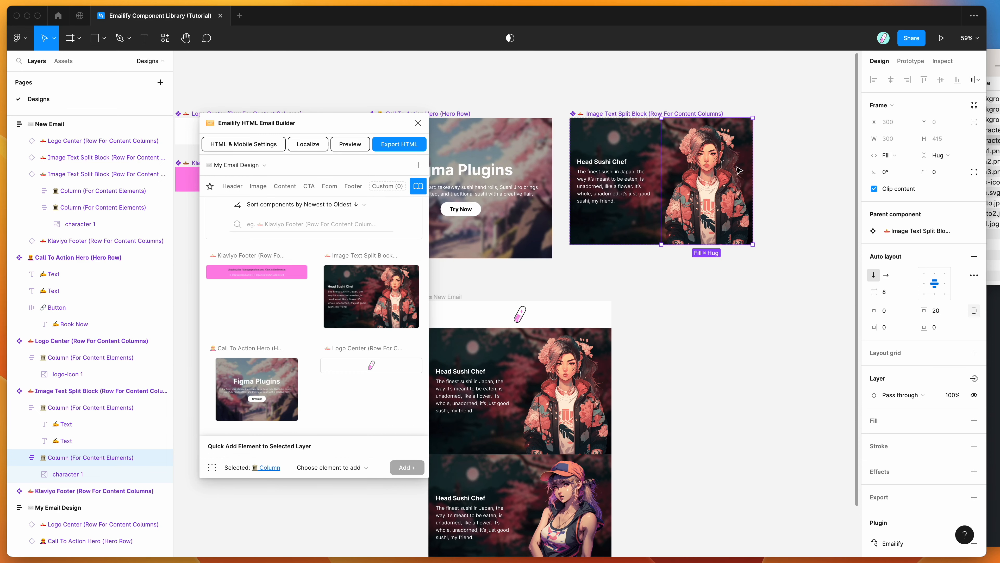
# Review the updated split blocks in New Email and examine the Logo Center component's vertical padding
pyautogui.scroll(-2, 753, 136)
pyautogui.scroll(-1, 753, 136)
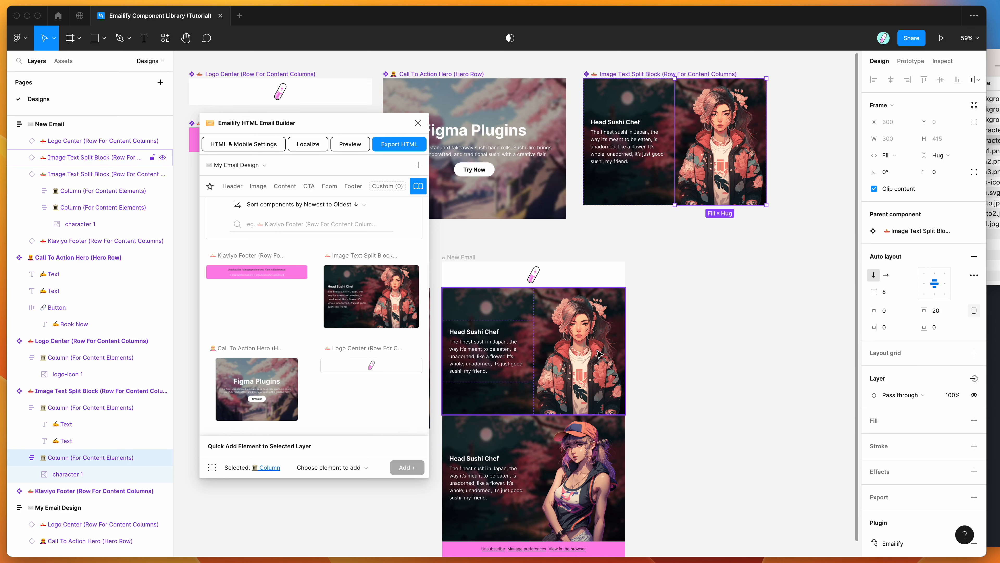
pyautogui.scroll(2, 680, 146)
pyautogui.hscroll(-10, 679, 145)
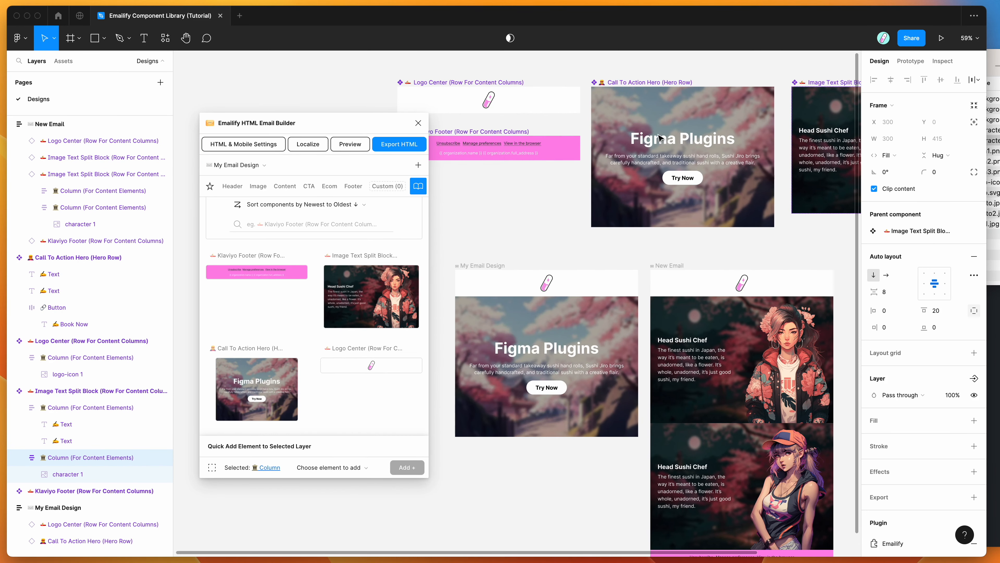
pyautogui.click(566, 110)
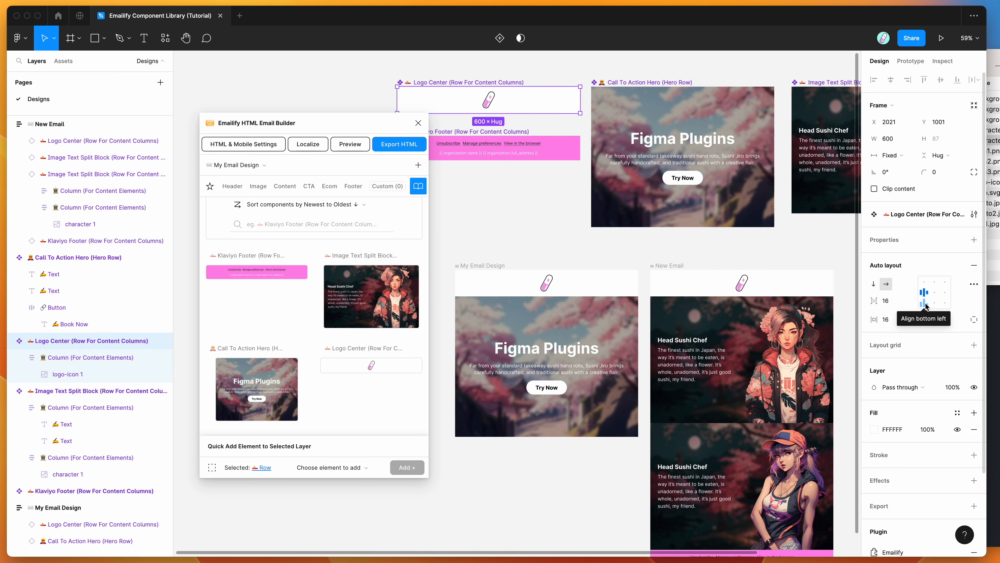
pyautogui.click(926, 320)
pyautogui.moveTo(927, 321); pyautogui.dragTo(926, 319)
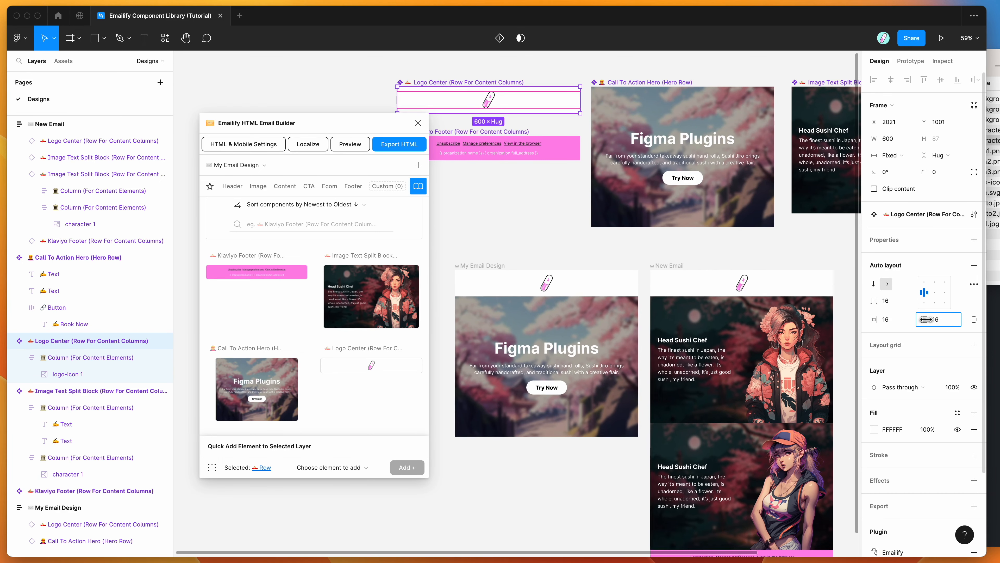
pyautogui.hscroll(5, 730, 170)
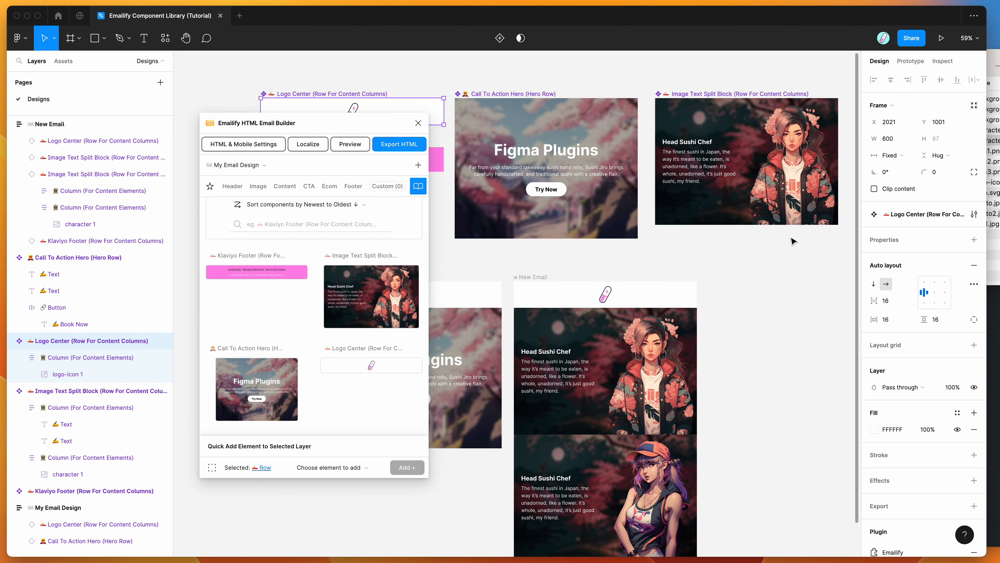
# Try a vertical item spacing of 165 in the Call To Action Hero component, finishing at 18
pyautogui.click(86, 261)
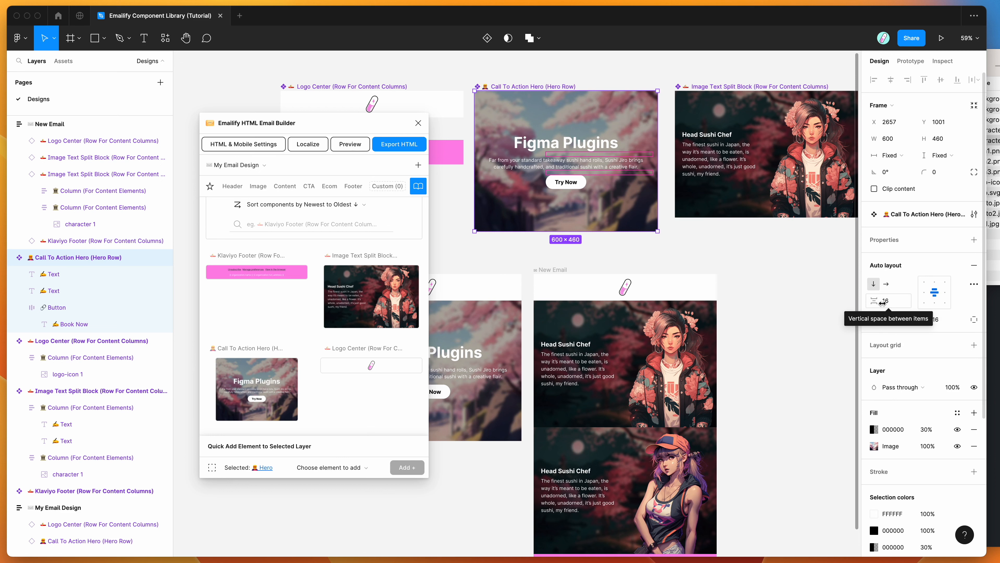
pyautogui.moveTo(877, 302)
pyautogui.mouseDown()
pyautogui.moveTo(910, 299)
pyautogui.moveTo(872, 300)
pyautogui.moveTo(900, 299)
pyautogui.moveTo(879, 301)
pyautogui.moveTo(894, 306)
pyautogui.mouseUp()
pyautogui.write('165')
pyautogui.press('Return')
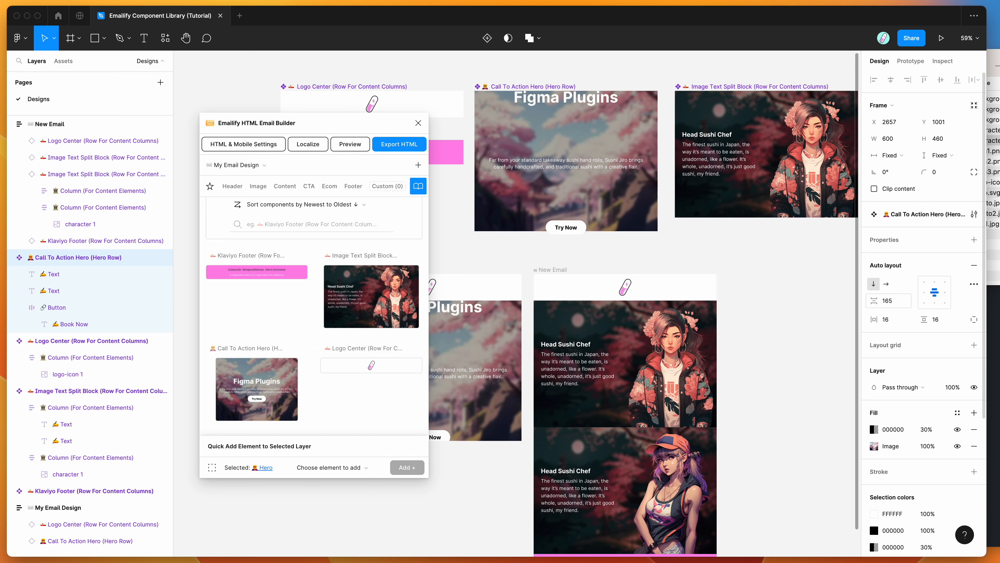
pyautogui.hotkey('ctrl', 'z')
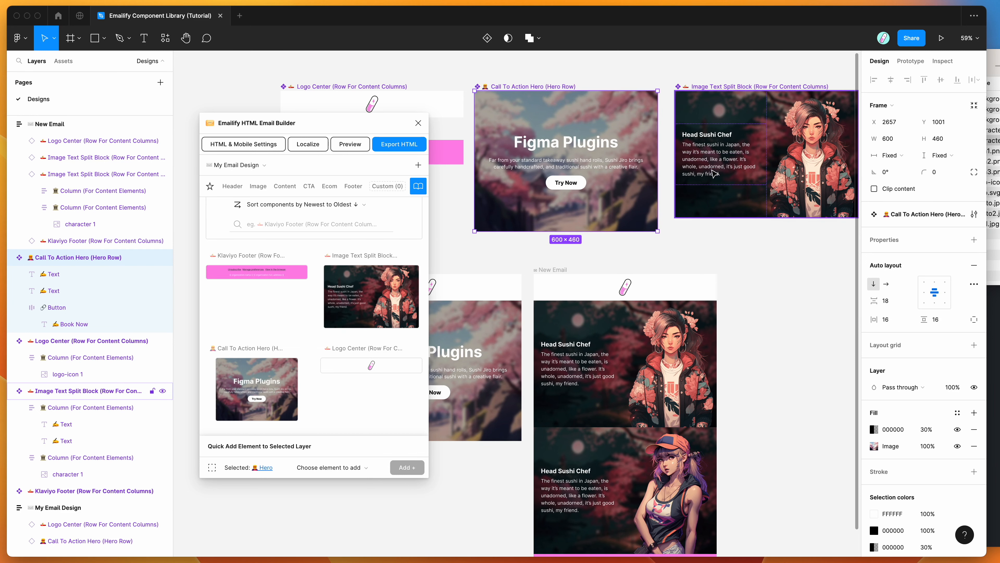
# Shrink the text column in the main Image Text Split Block component to a fixed height of about 98
pyautogui.click(715, 167)
pyautogui.doubleClick(716, 160)
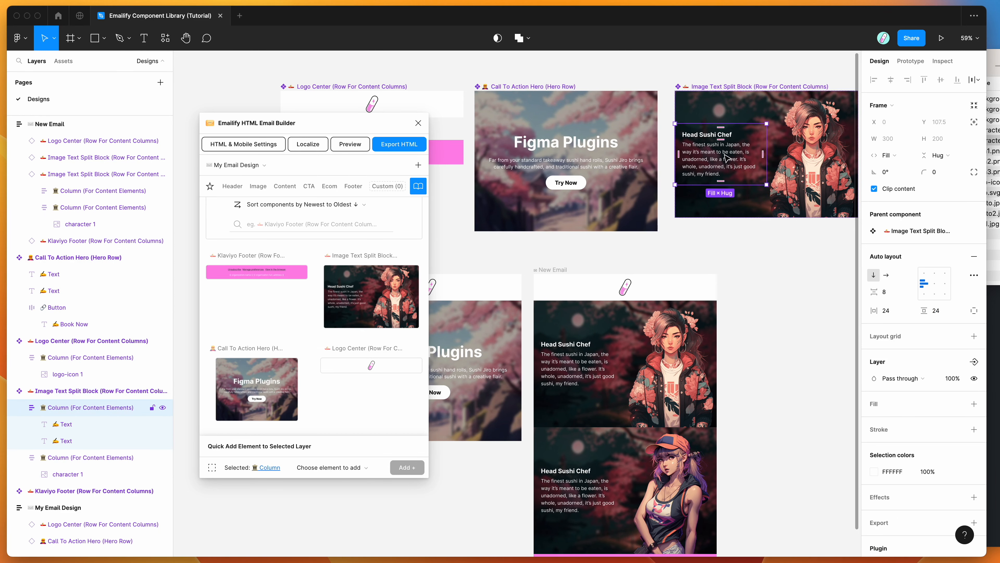
pyautogui.moveTo(875, 291); pyautogui.dragTo(875, 292)
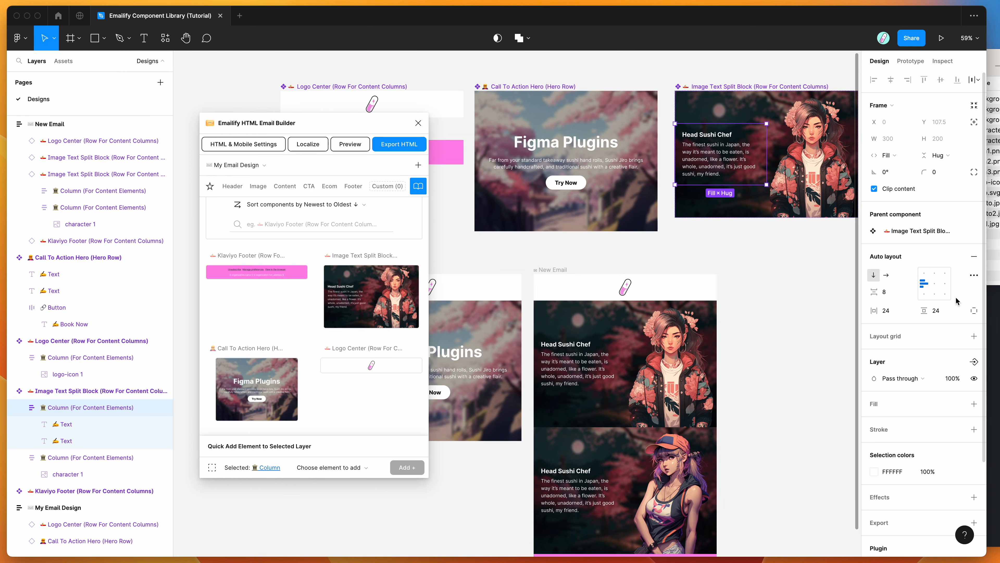
pyautogui.hscroll(1, 821, 269)
pyautogui.hscroll(2, 821, 269)
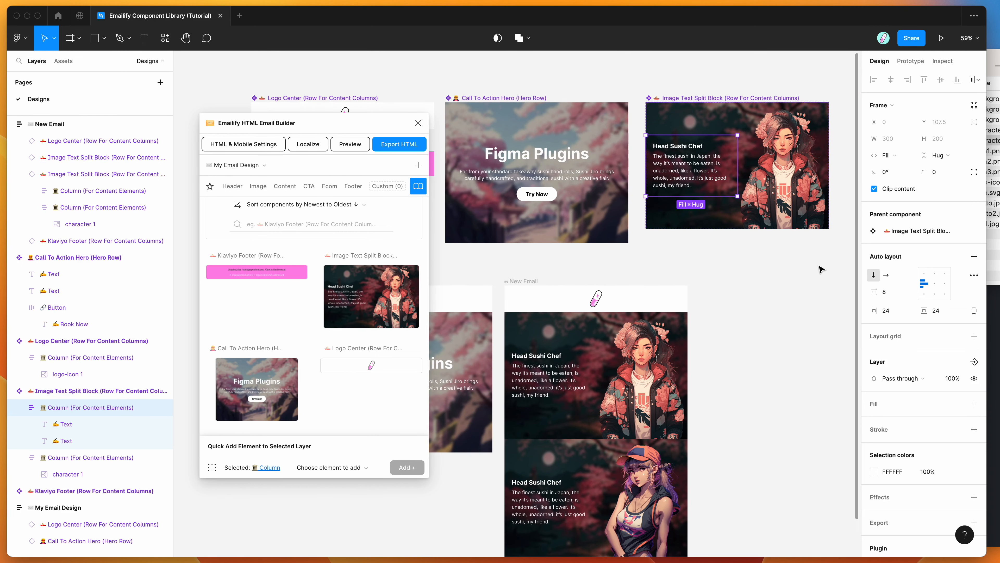
pyautogui.moveTo(706, 195); pyautogui.dragTo(701, 164)
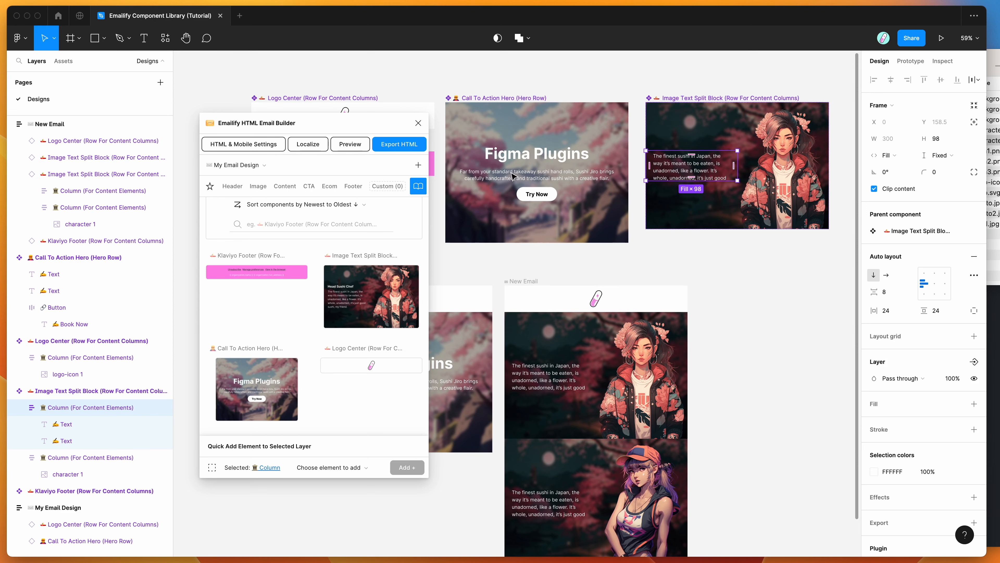
# Preview New Email at Desktop width and highlight the first block's heading and paragraph to compare with the main Image Text Split Block component
pyautogui.click(351, 144)
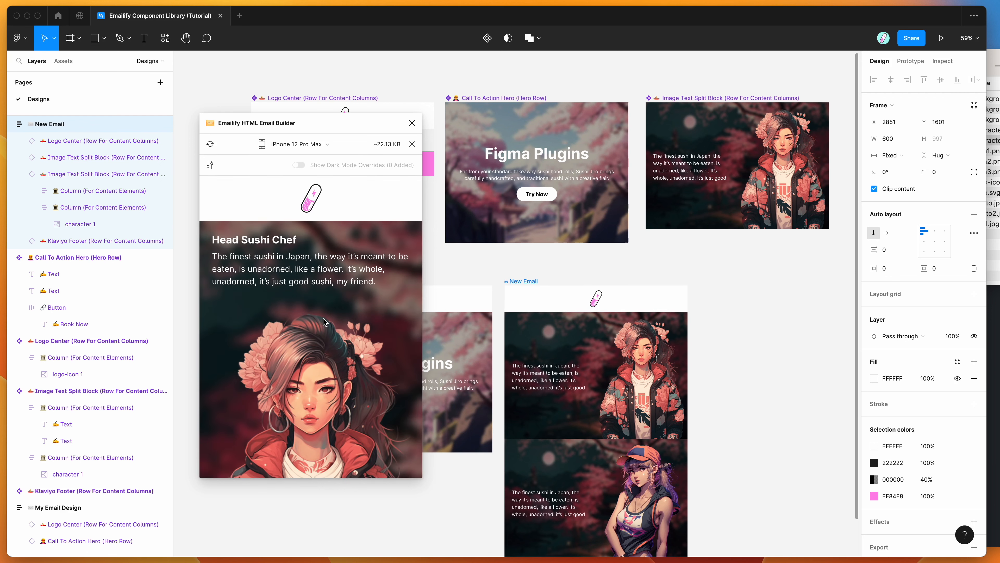
pyautogui.click(304, 147)
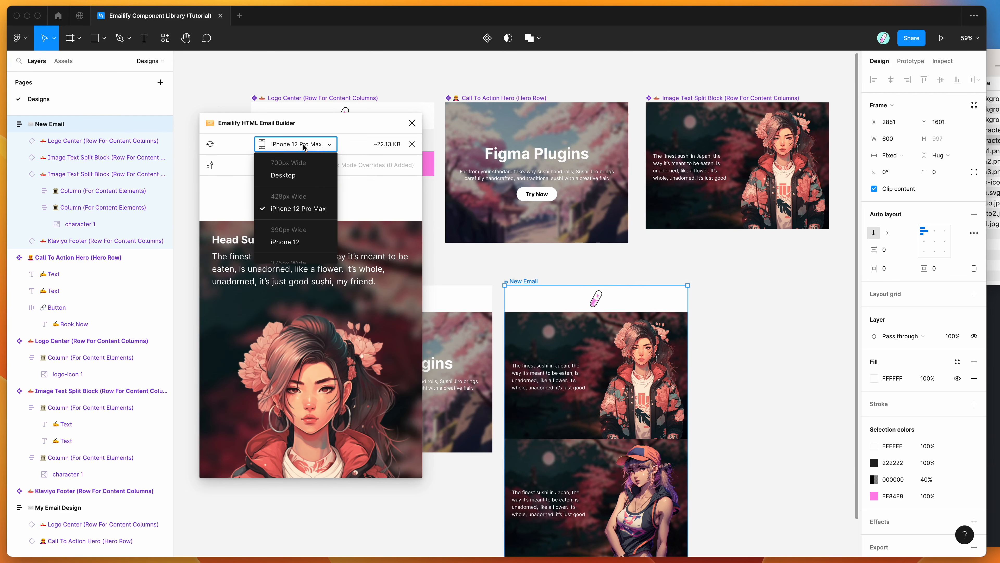
pyautogui.click(302, 176)
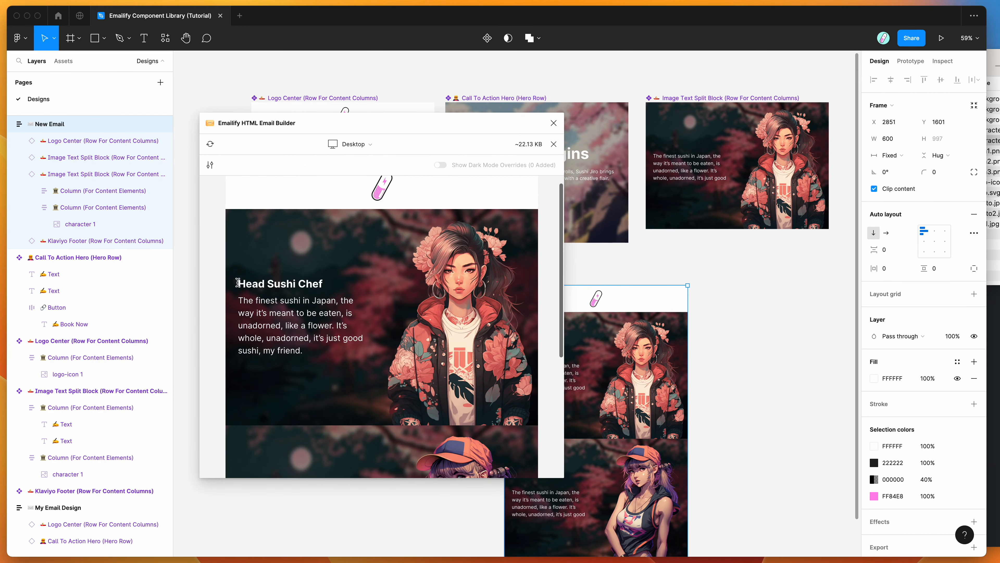
pyautogui.moveTo(237, 282); pyautogui.dragTo(302, 351)
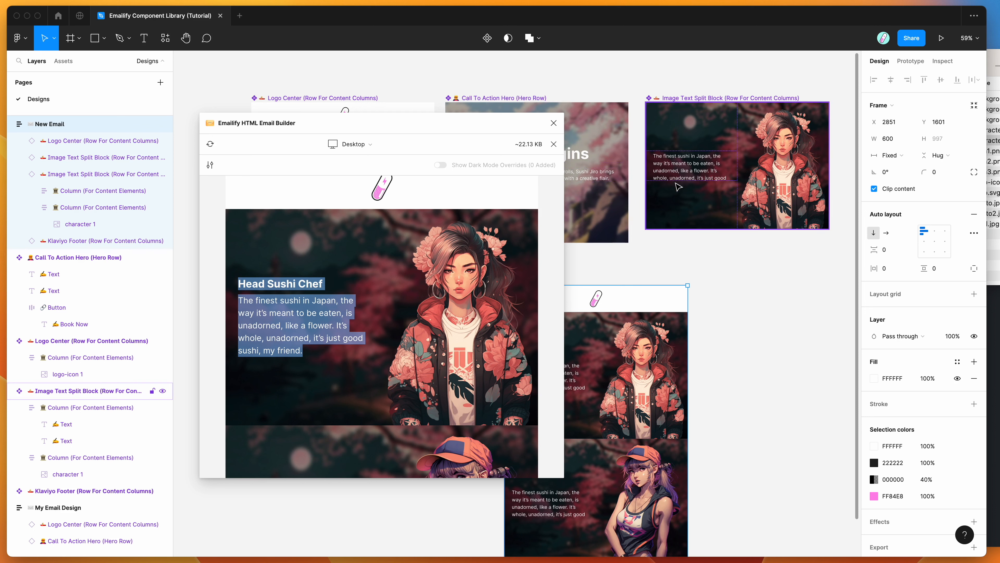
pyautogui.click(688, 165)
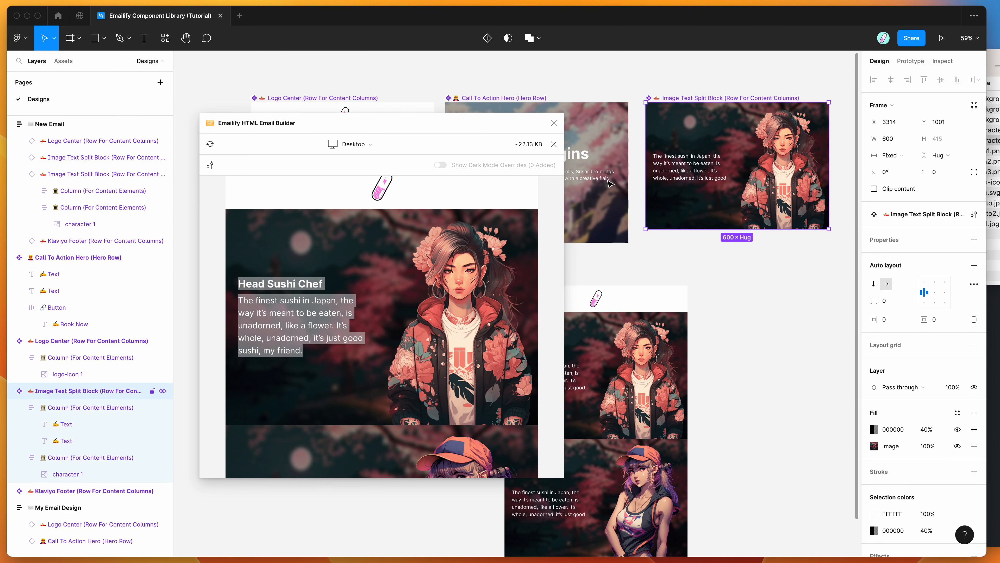
pyautogui.click(288, 296)
pyautogui.moveTo(238, 286); pyautogui.dragTo(303, 351)
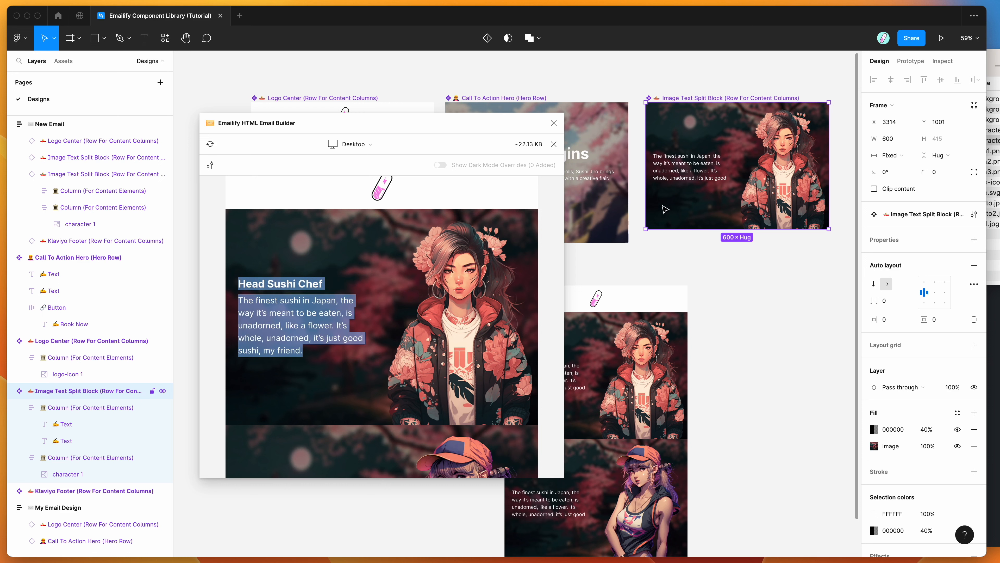
# Set the text column's height in the main Image Text Split Block component to Hug contents
pyautogui.click(680, 170)
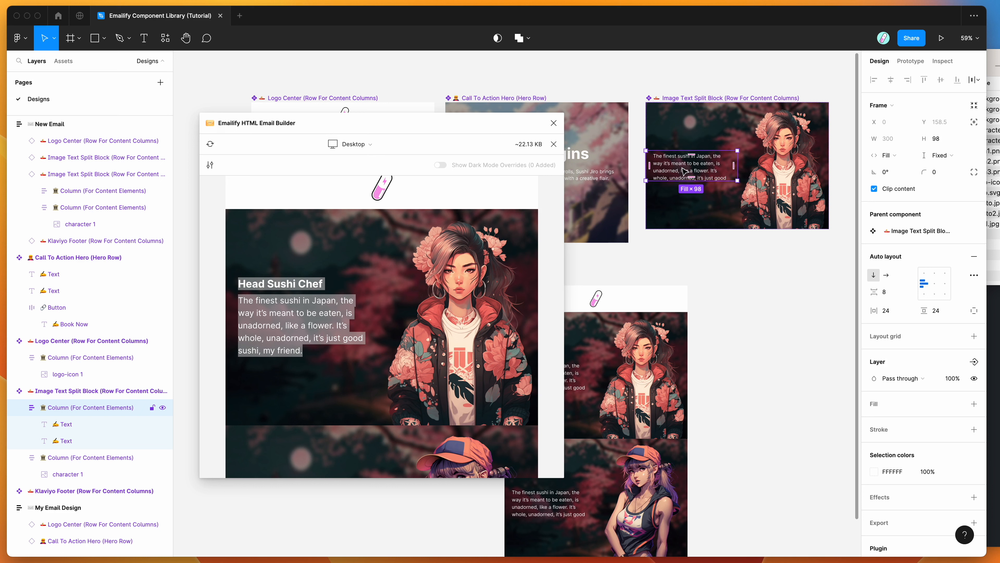
pyautogui.click(938, 156)
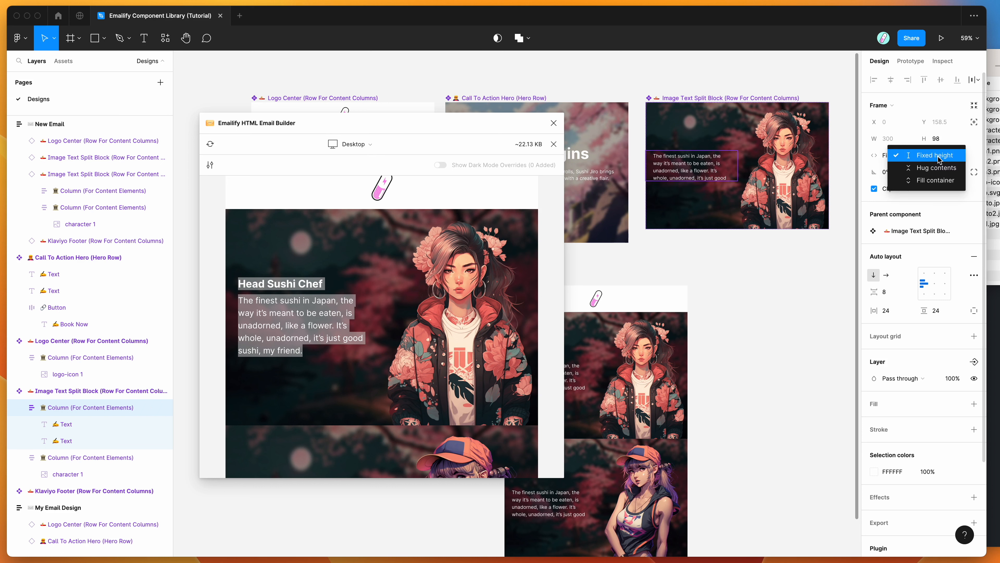
pyautogui.click(928, 169)
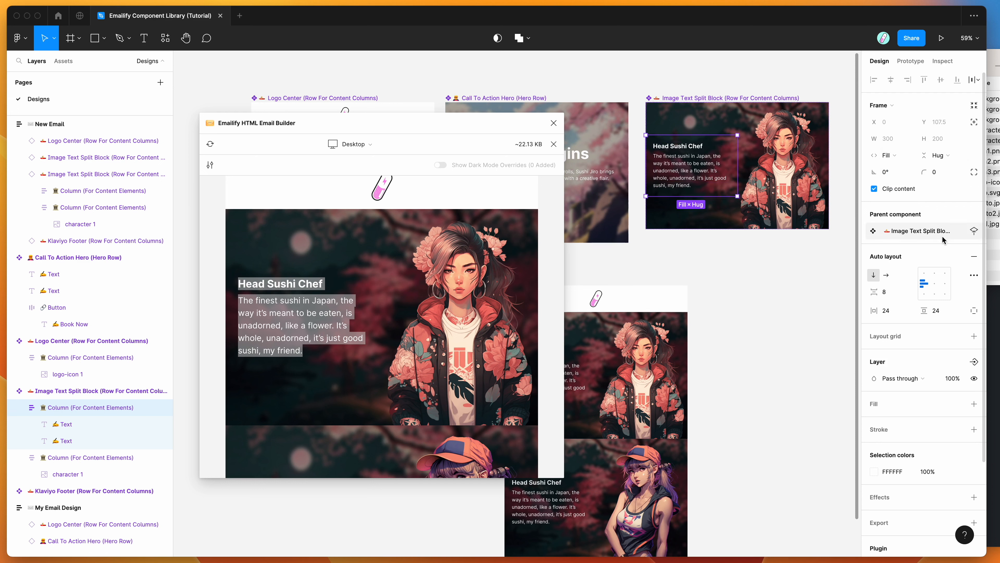
pyautogui.moveTo(924, 310)
pyautogui.mouseDown()
pyautogui.moveTo(939, 310)
pyautogui.moveTo(929, 309)
pyautogui.mouseUp()
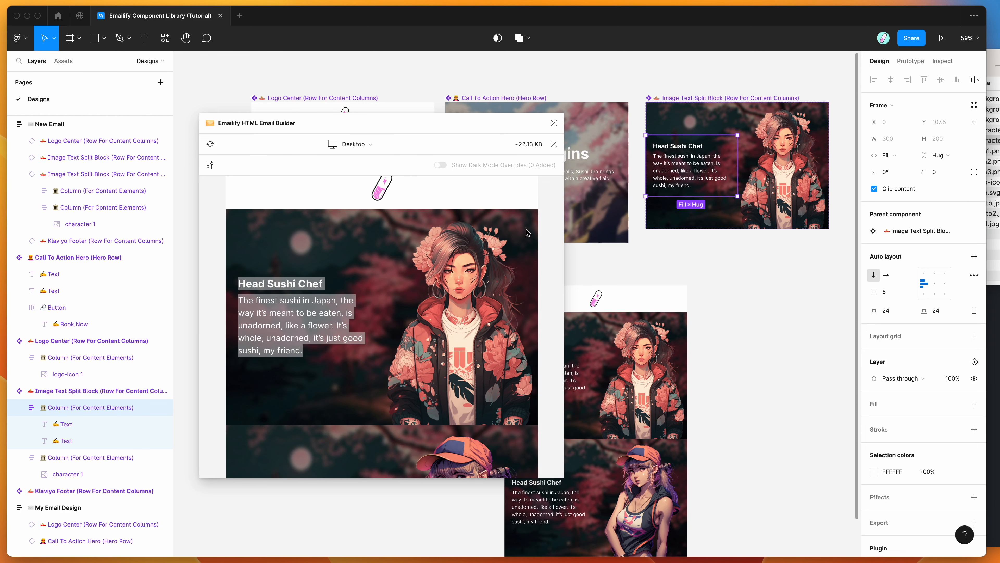
# Try a fixed height of about 176 on the main split block's text column and restore it to Hug contents
pyautogui.scroll(-5, 535, 234)
pyautogui.scroll(6, 547, 236)
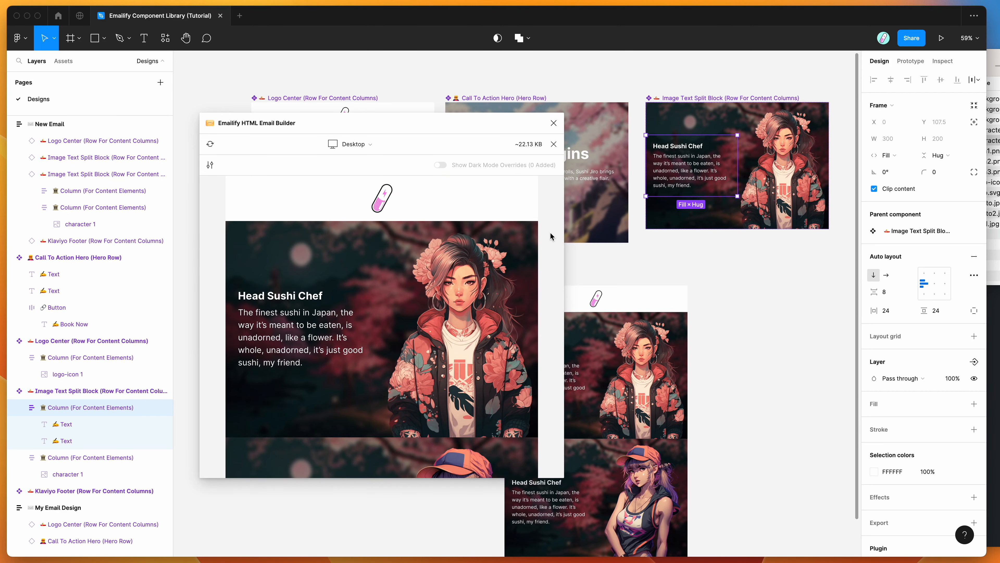
pyautogui.moveTo(708, 194)
pyautogui.mouseDown()
pyautogui.moveTo(708, 168)
pyautogui.moveTo(705, 190)
pyautogui.mouseUp()
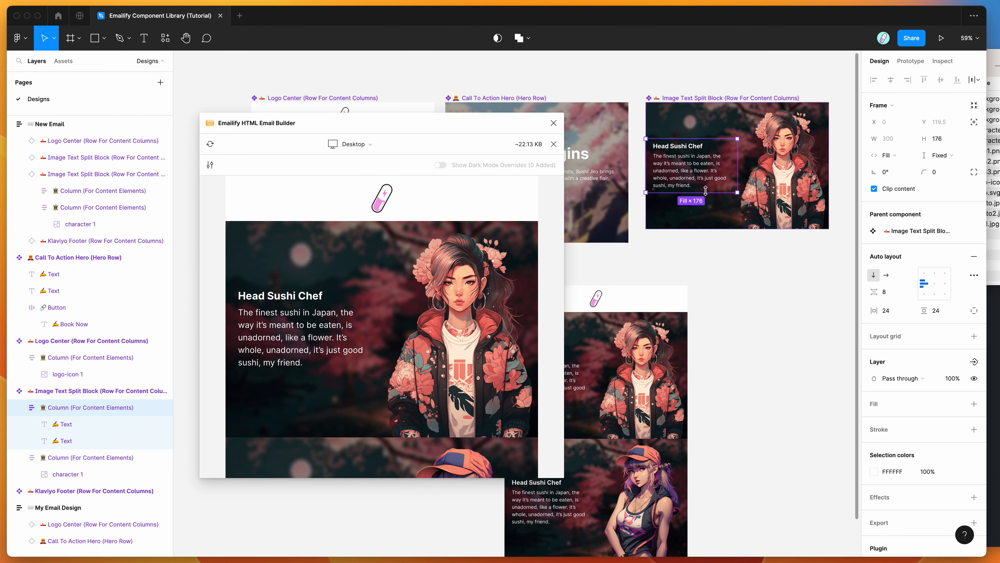
pyautogui.click(939, 155)
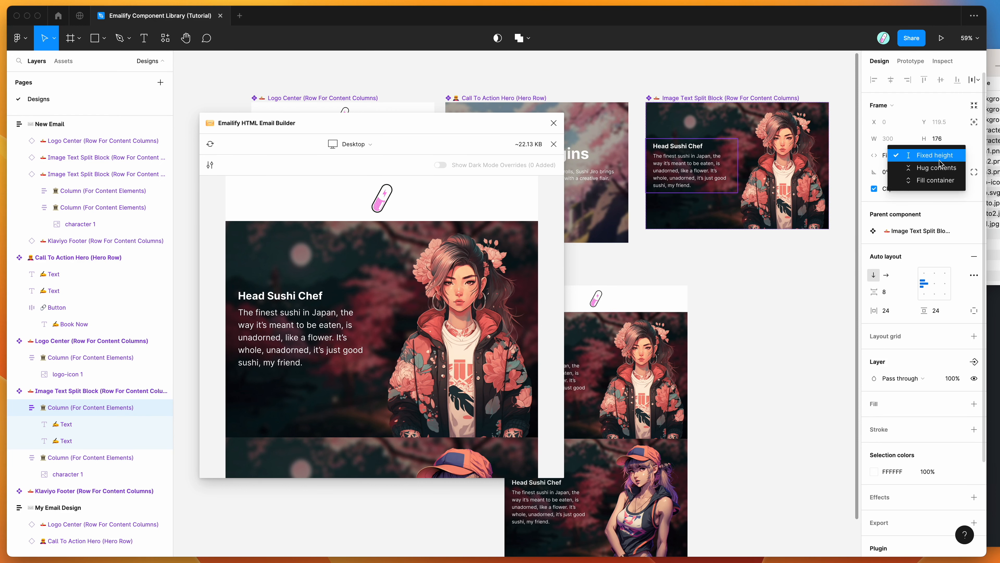
pyautogui.click(929, 172)
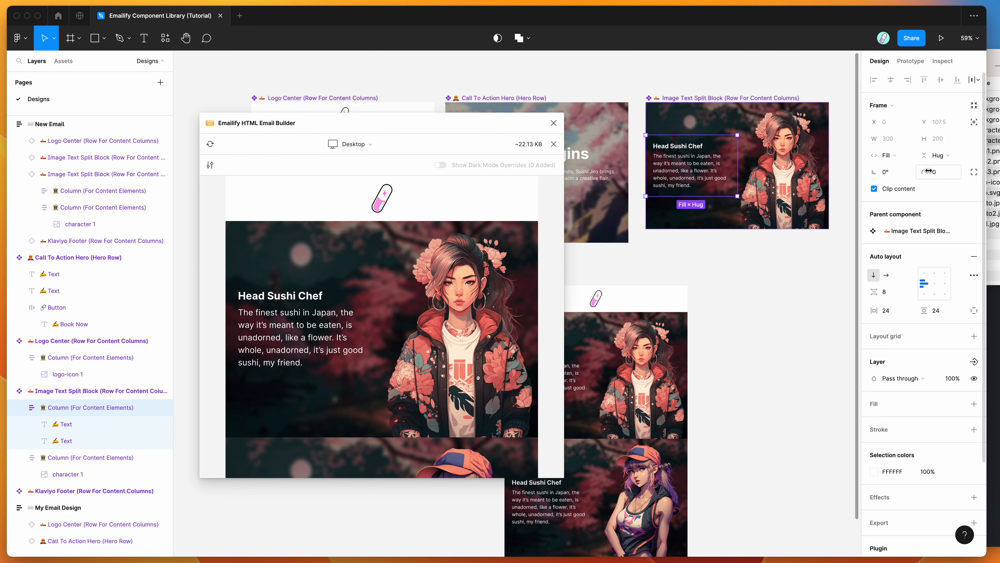
# Examine the lower split block in the desktop preview and select the second Image Text Split Block in New Email
pyautogui.scroll(-3, 498, 189)
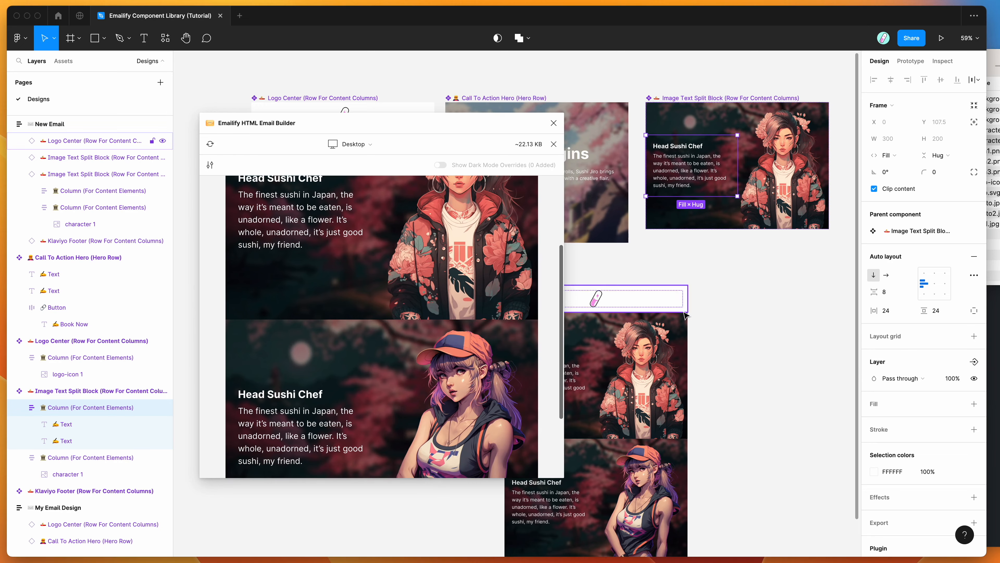
pyautogui.scroll(-7, 638, 315)
pyautogui.hscroll(-4, 638, 315)
pyautogui.click(638, 315)
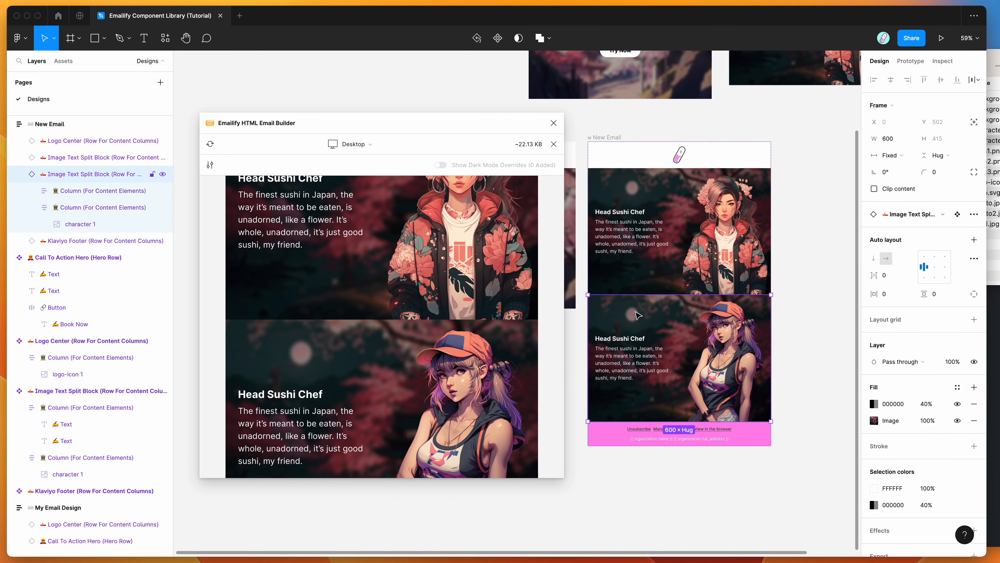
# Close the preview and replace the background image fill of New Email's second Image Text Split Block with the third background image file, a bright sunlit scene
pyautogui.click(553, 145)
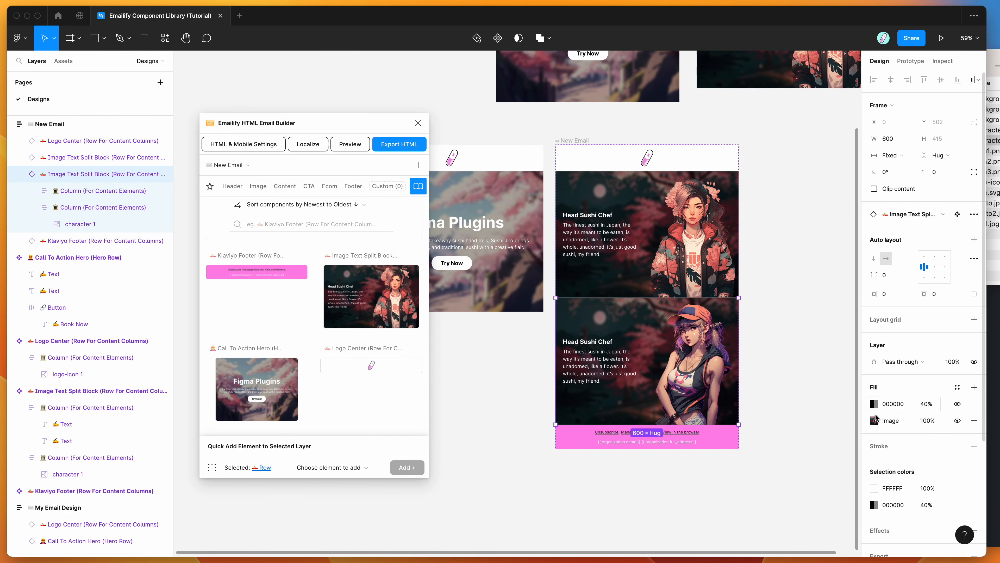
pyautogui.click(874, 421)
pyautogui.click(798, 382)
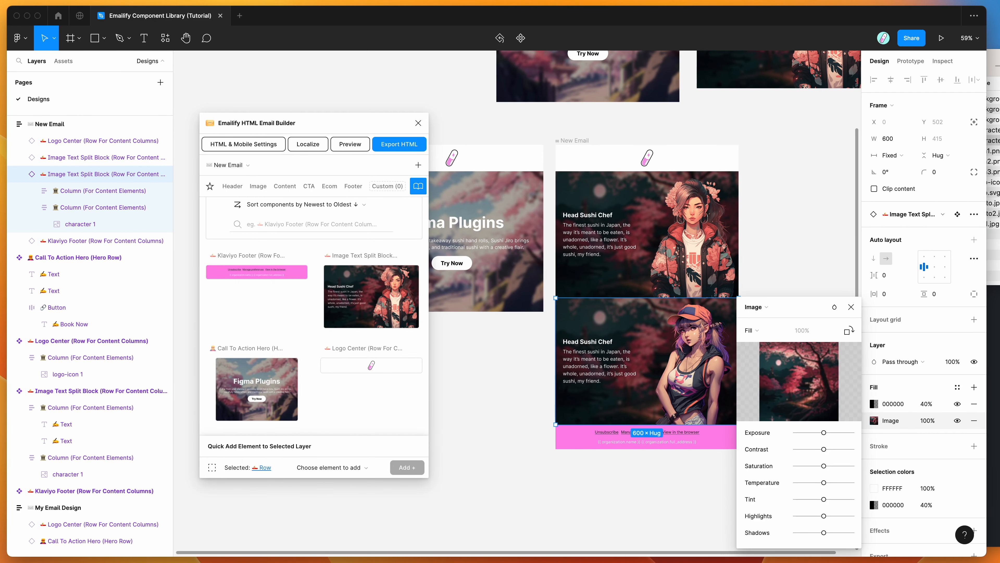
pyautogui.click(980, 120)
pyautogui.moveTo(988, 120); pyautogui.dragTo(812, 370)
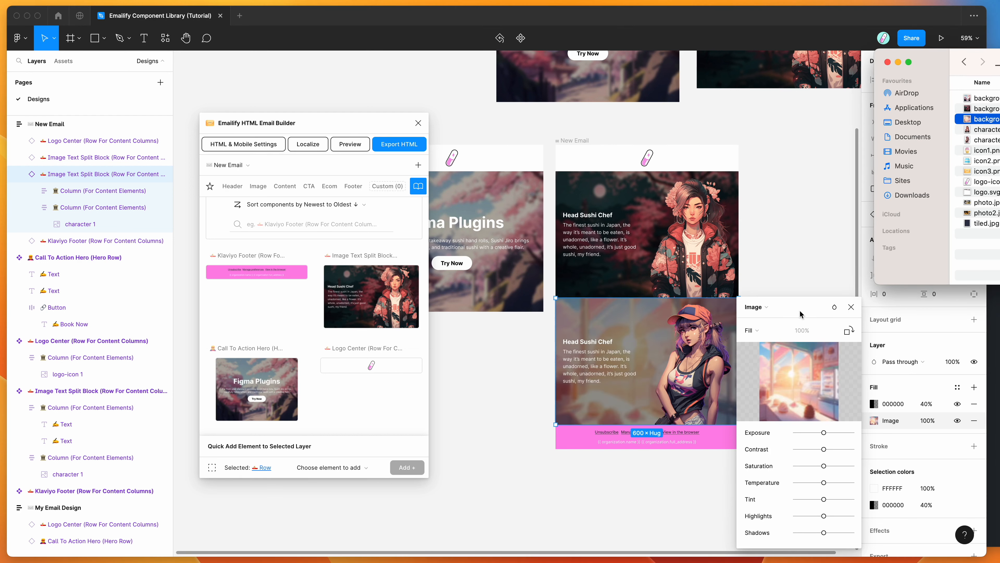
pyautogui.click(851, 307)
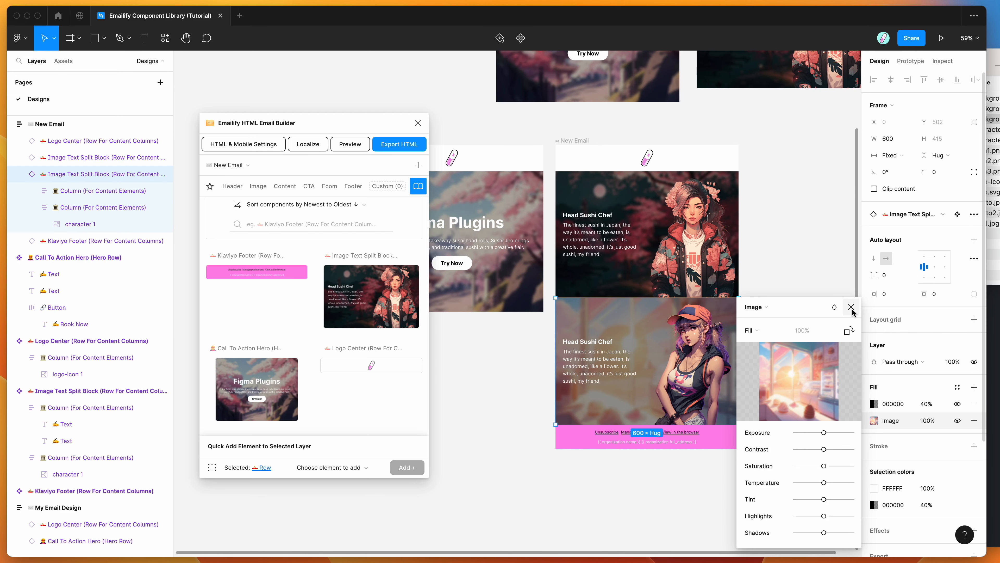
pyautogui.click(851, 307)
# Select the Try Now button in the main Call To Action Hero component and open its HTML and mobile settings at the Clickable Link URL
pyautogui.hscroll(-2, 714, 269)
pyautogui.scroll(-2, 714, 269)
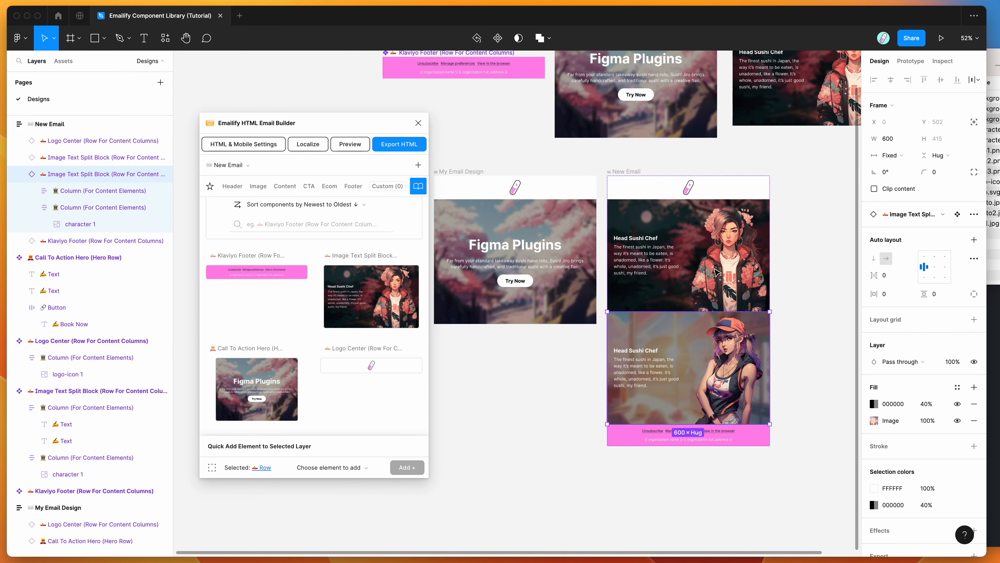
pyautogui.scroll(2, 714, 269)
pyautogui.scroll(4, 718, 272)
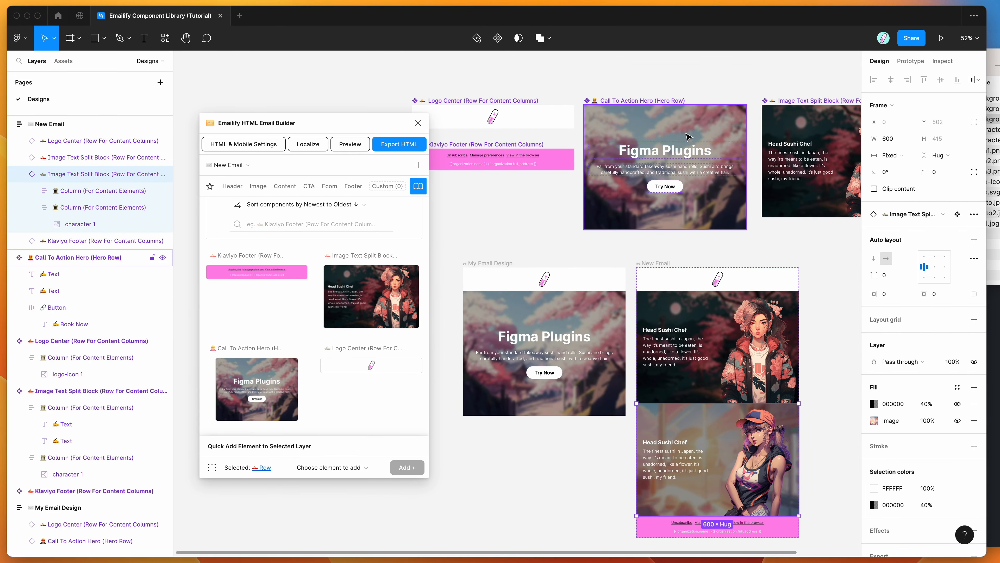
pyautogui.scroll(1, 688, 136)
pyautogui.scroll(5, 688, 137)
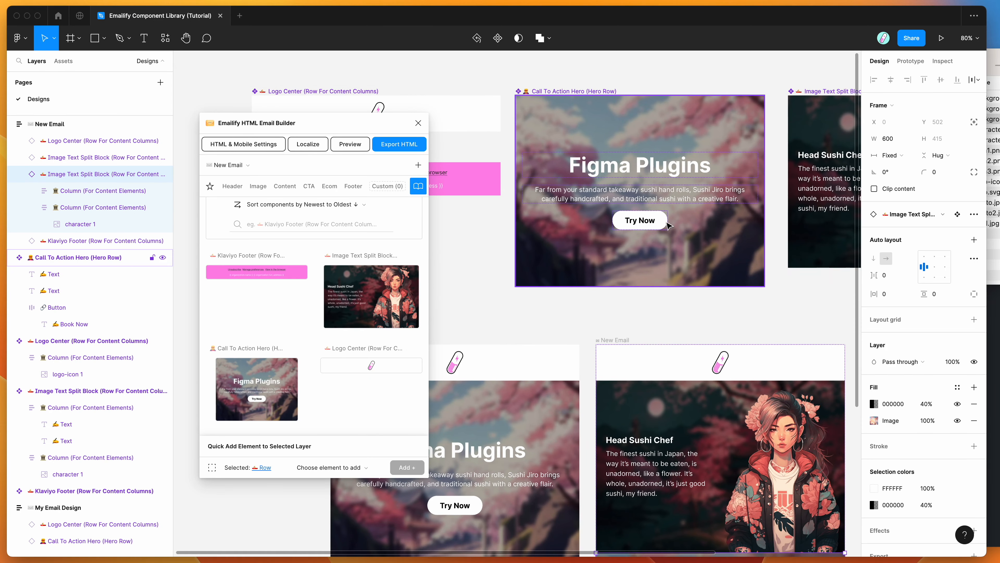
pyautogui.click(662, 225)
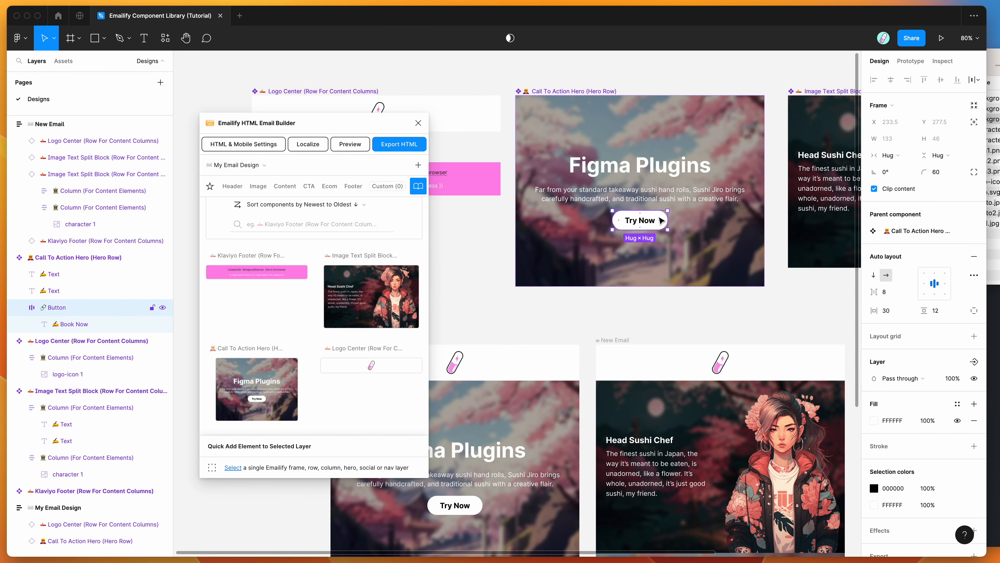
pyautogui.scroll(-1, 661, 213)
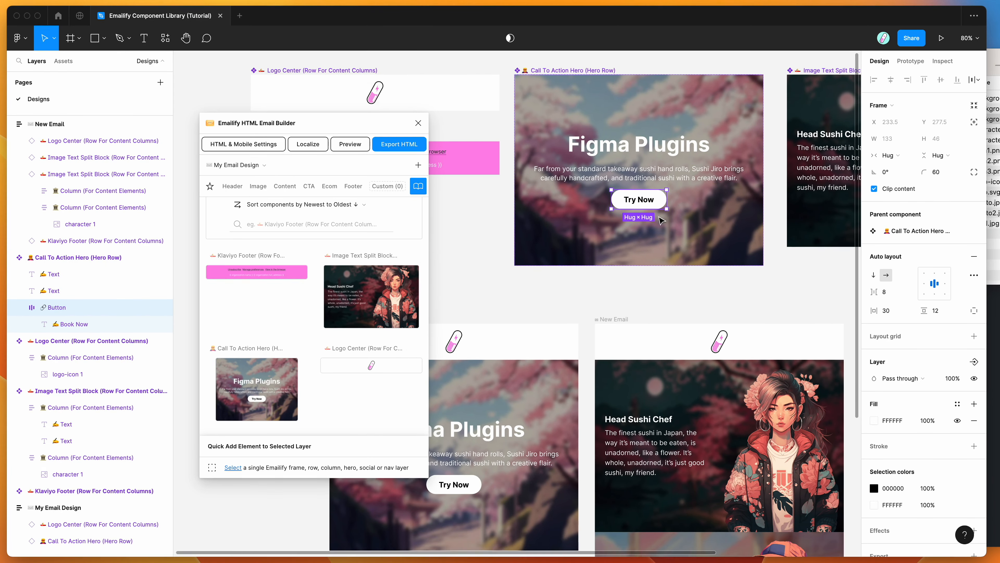
pyautogui.click(266, 147)
pyautogui.click(301, 259)
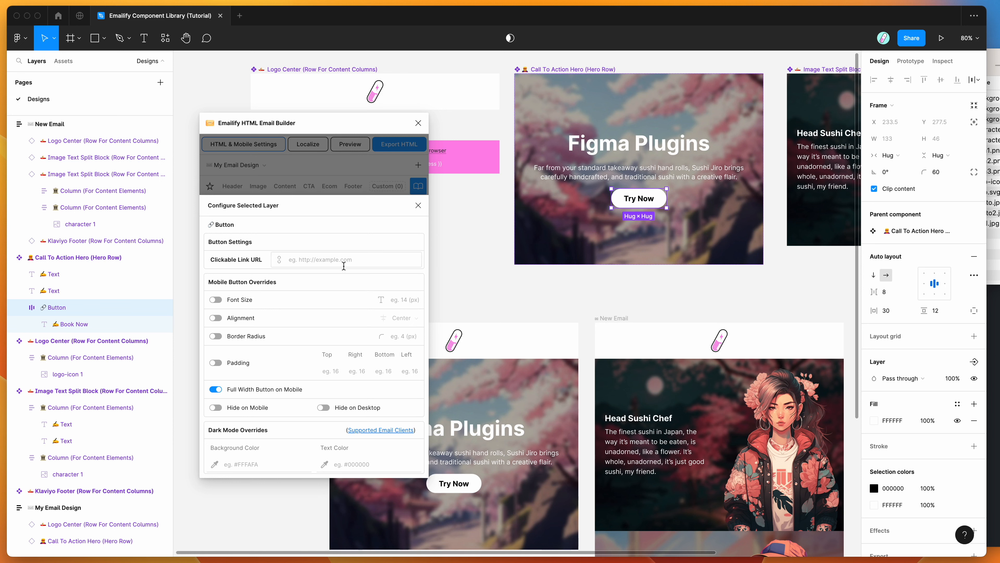
pyautogui.click(289, 260)
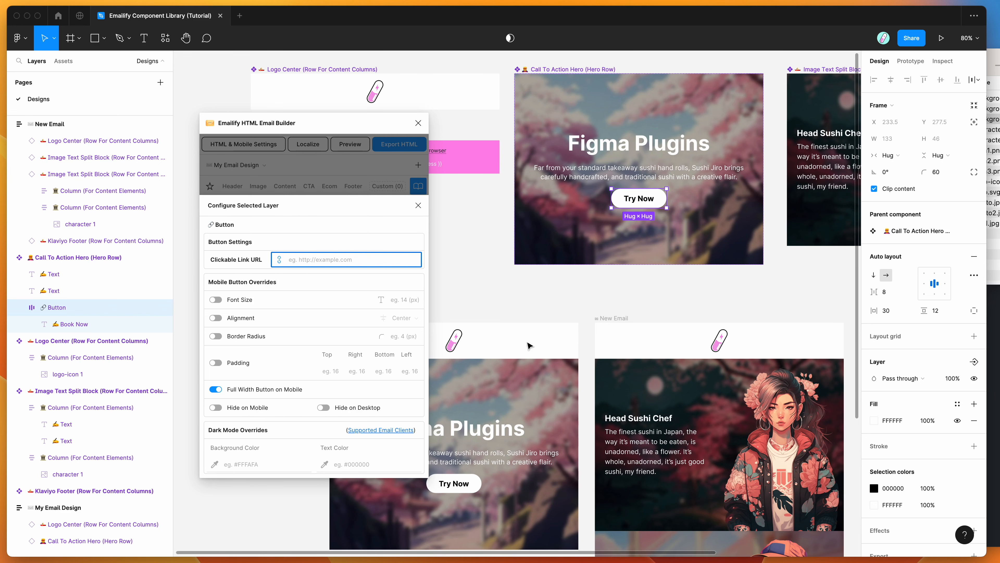
pyautogui.scroll(1, 618, 307)
pyautogui.hscroll(-1, 619, 308)
pyautogui.scroll(-3, 618, 307)
pyautogui.hscroll(1, 619, 307)
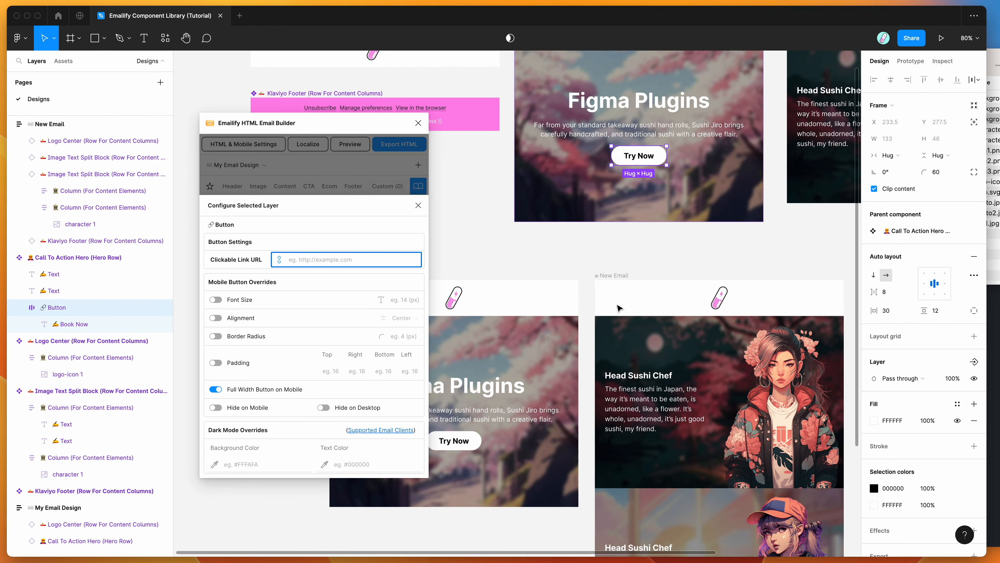
# Select the Logo Center row in the New Email design to inspect its row settings
pyautogui.scroll(-2, 629, 327)
pyautogui.hscroll(1, 630, 327)
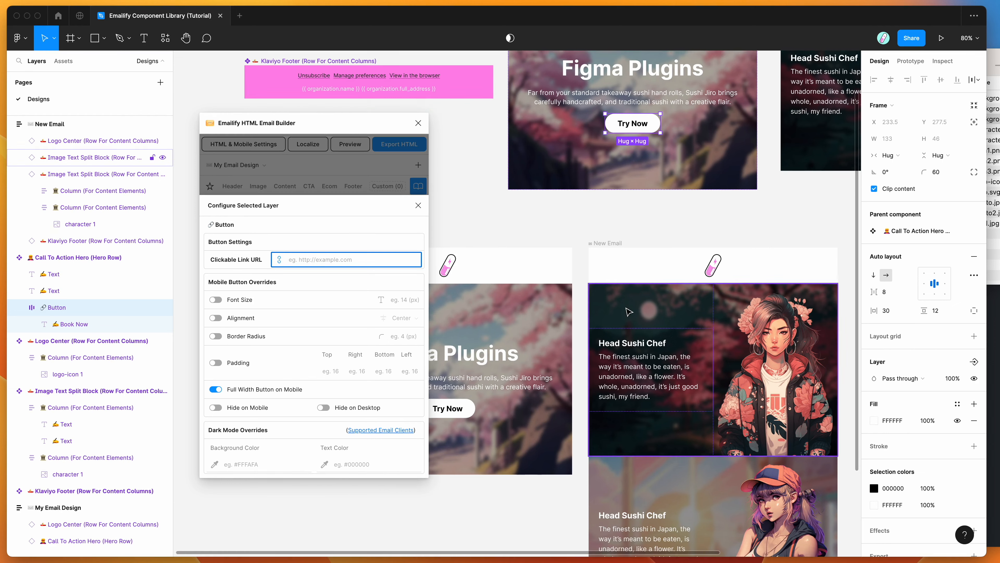
pyautogui.scroll(1, 672, 287)
pyautogui.hscroll(-1, 671, 287)
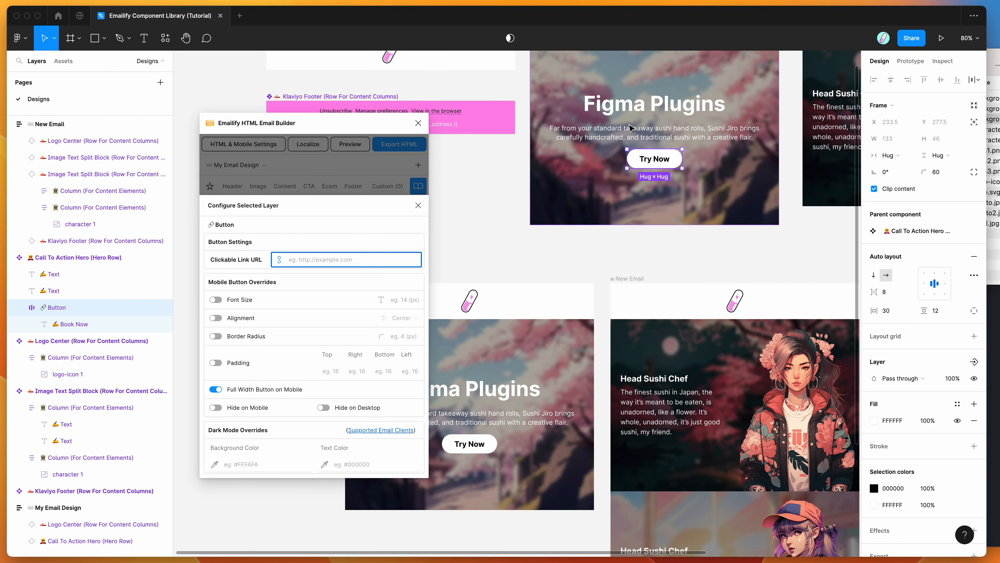
pyautogui.click(667, 287)
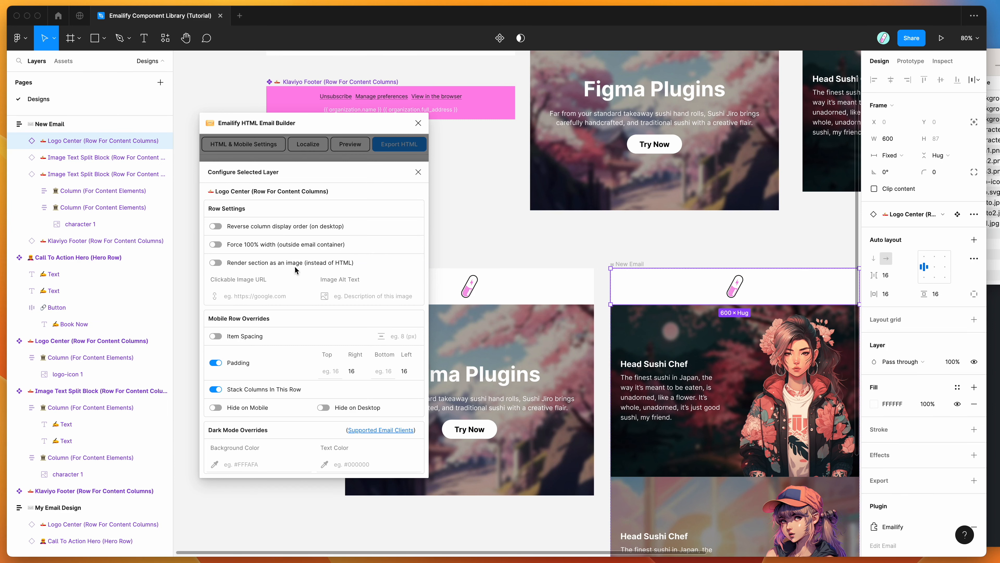
# Select the "Figma Plugins" heading in the Call To Action Hero main component to inspect its mobile text overrides
pyautogui.scroll(2, 492, 312)
pyautogui.hscroll(3, 491, 311)
pyautogui.scroll(1, 491, 311)
pyautogui.hscroll(1, 492, 312)
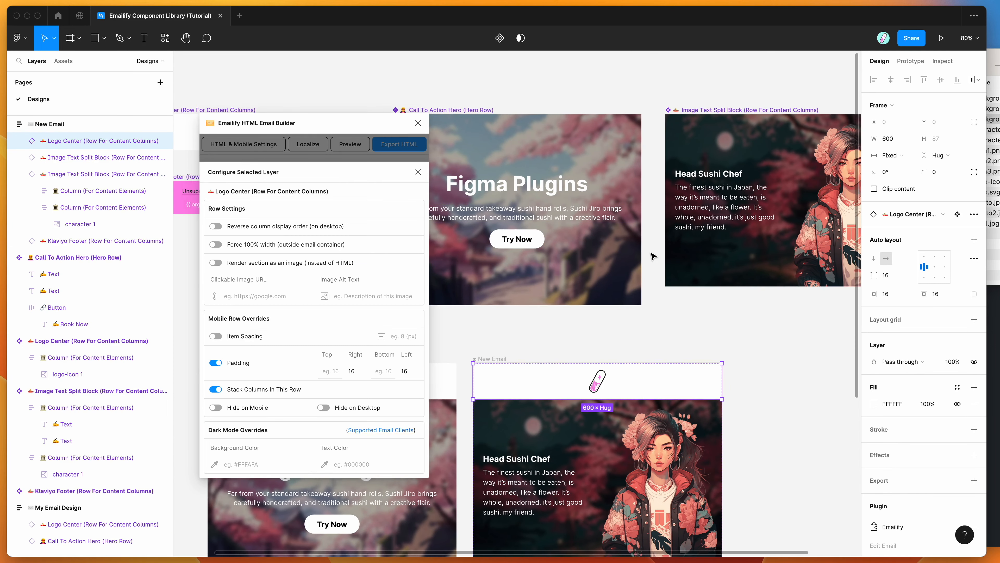
pyautogui.doubleClick(523, 193)
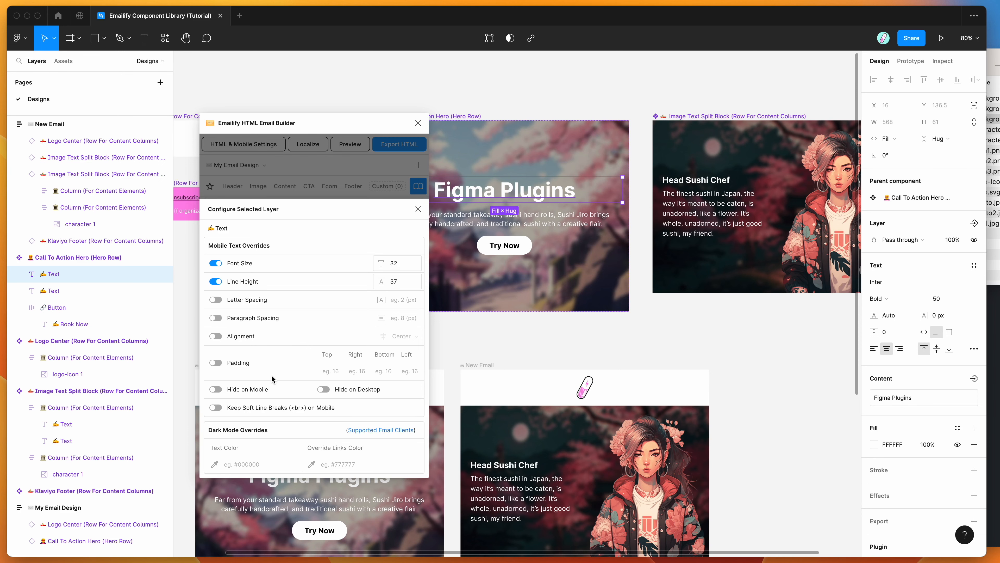
# Select the description text in My Email Design's hero row to compare the instance's mobile text overrides
pyautogui.scroll(-3, 551, 318)
pyautogui.hscroll(-4, 552, 318)
pyautogui.scroll(-2, 553, 319)
pyautogui.hscroll(-2, 553, 319)
pyautogui.click(538, 317)
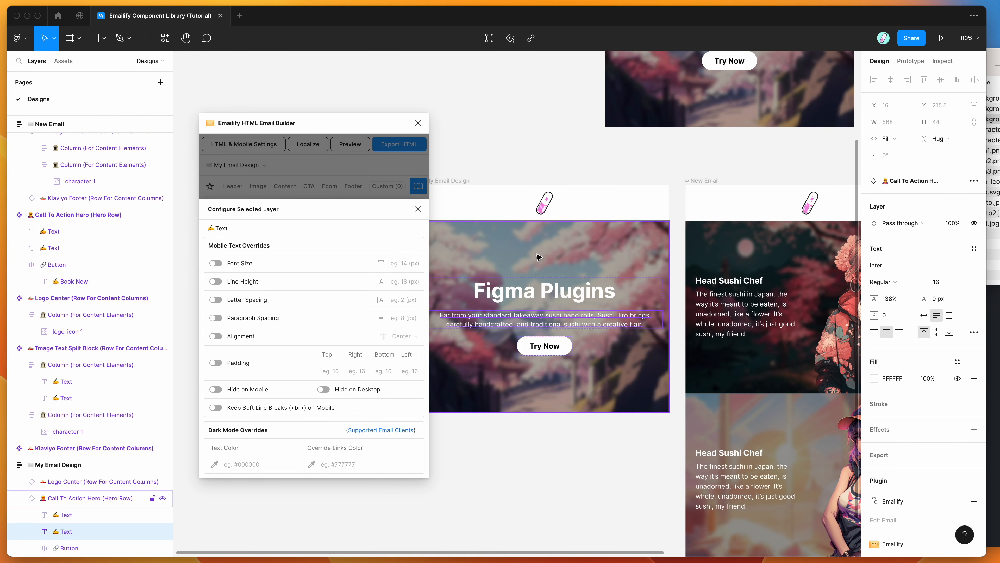
# Go back to the heading of the Call To Action Hero main component to review its text overrides
pyautogui.scroll(5, 535, 256)
pyautogui.hscroll(2, 536, 257)
pyautogui.click(657, 203)
pyautogui.click(656, 202)
pyautogui.hscroll(9, 650, 238)
pyautogui.scroll(-1, 650, 238)
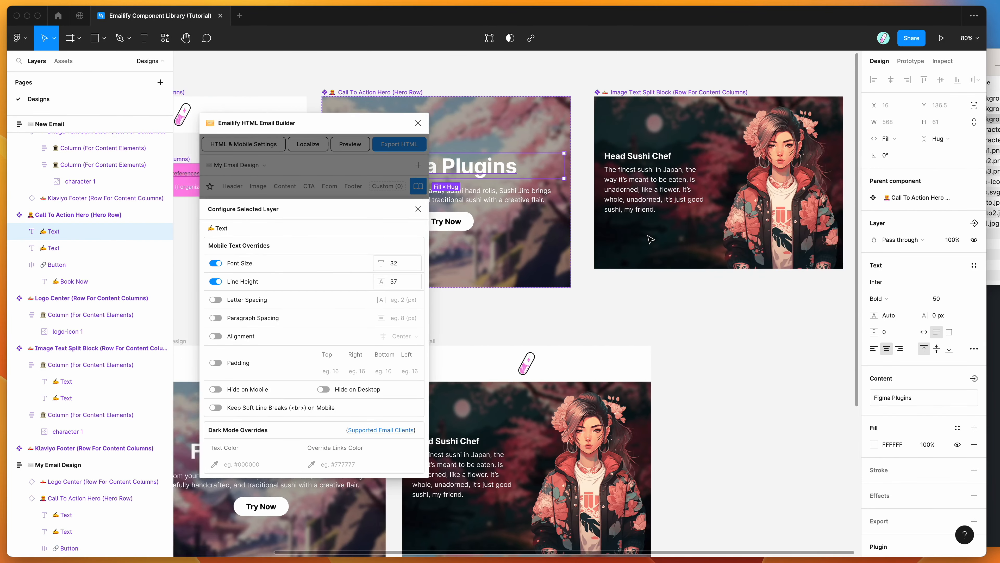
# Select the character image in the Image Text Split Block component and examine its alt text and clickable link fields
pyautogui.click(669, 208)
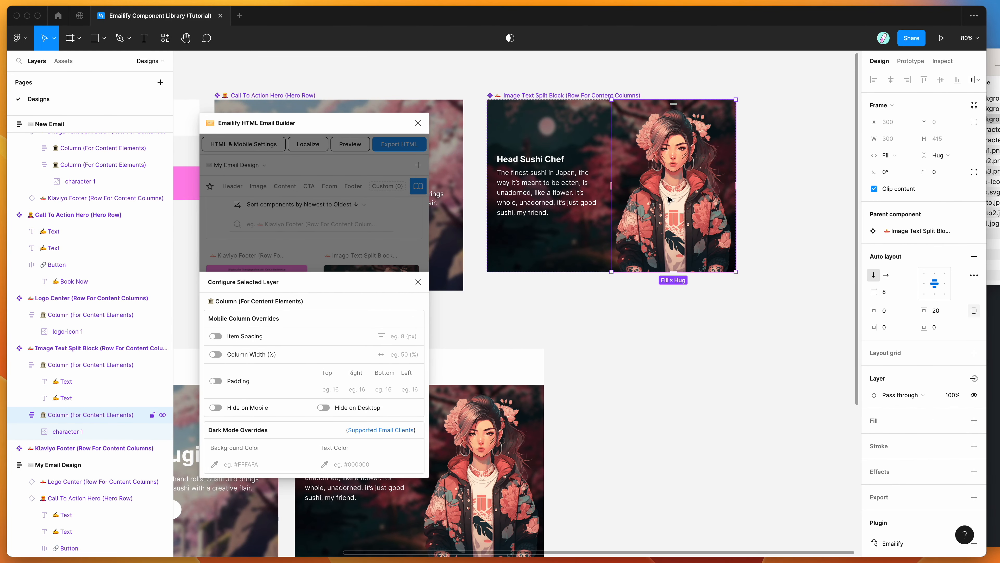
pyautogui.click(670, 200)
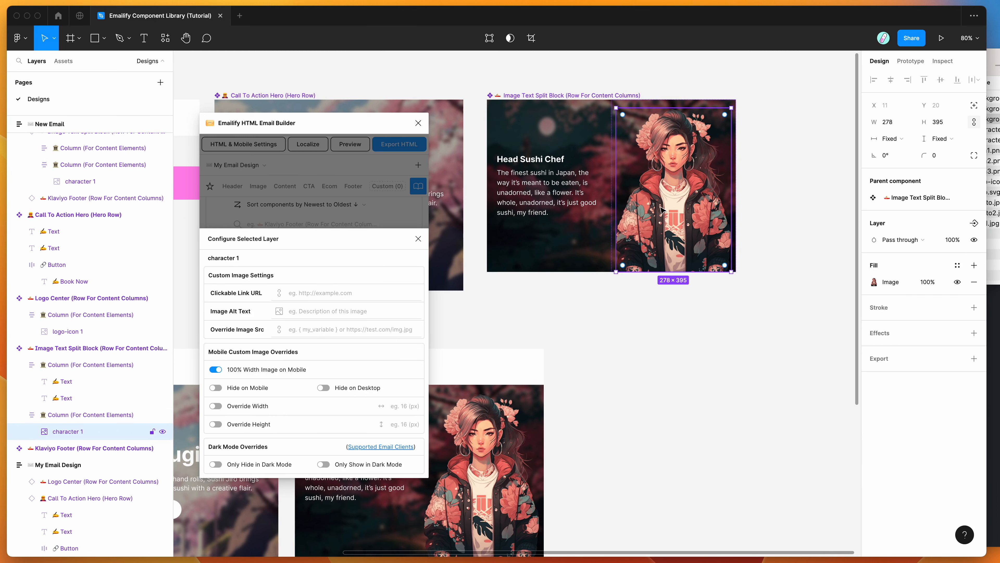
pyautogui.click(332, 311)
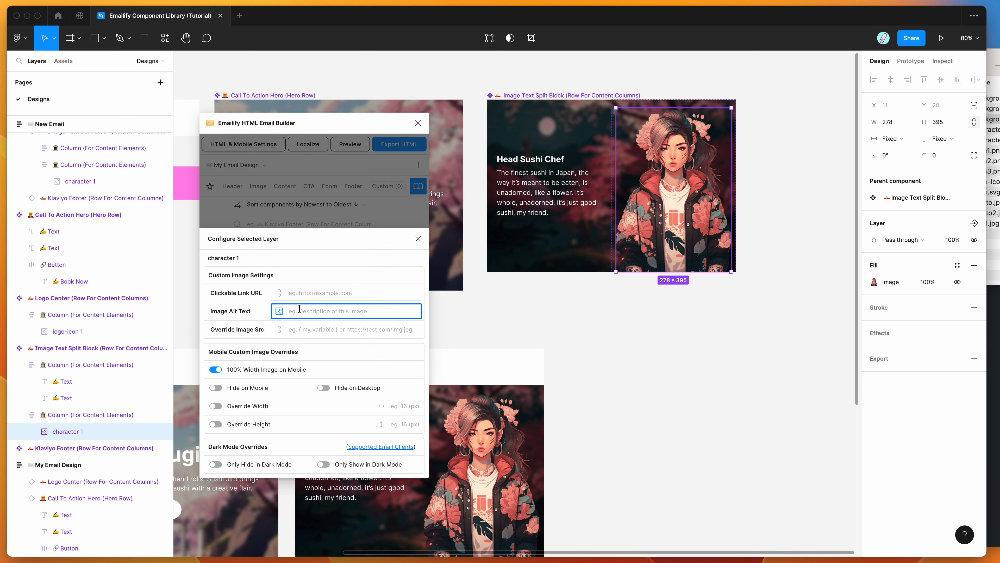
pyautogui.click(243, 294)
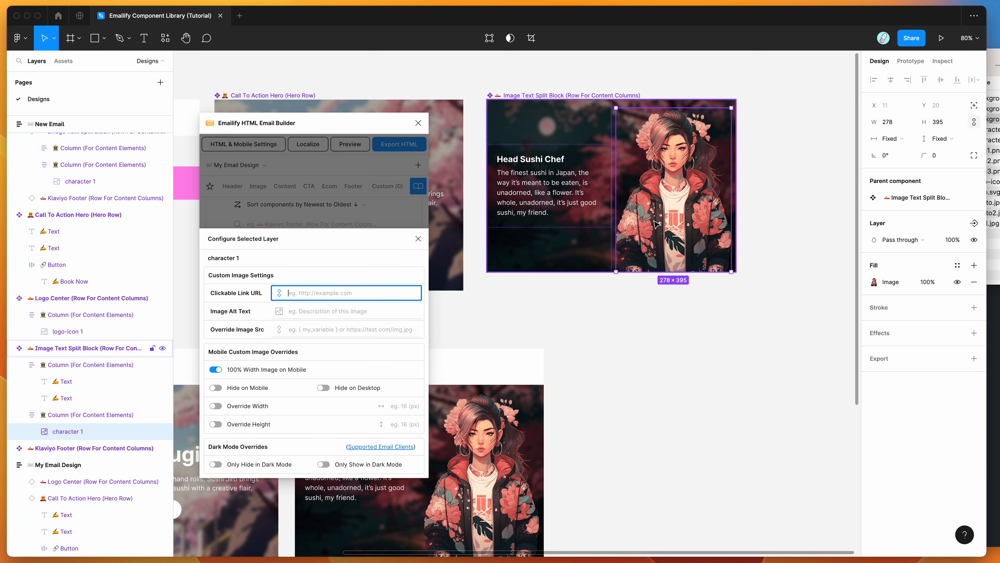
pyautogui.hscroll(-1, 666, 193)
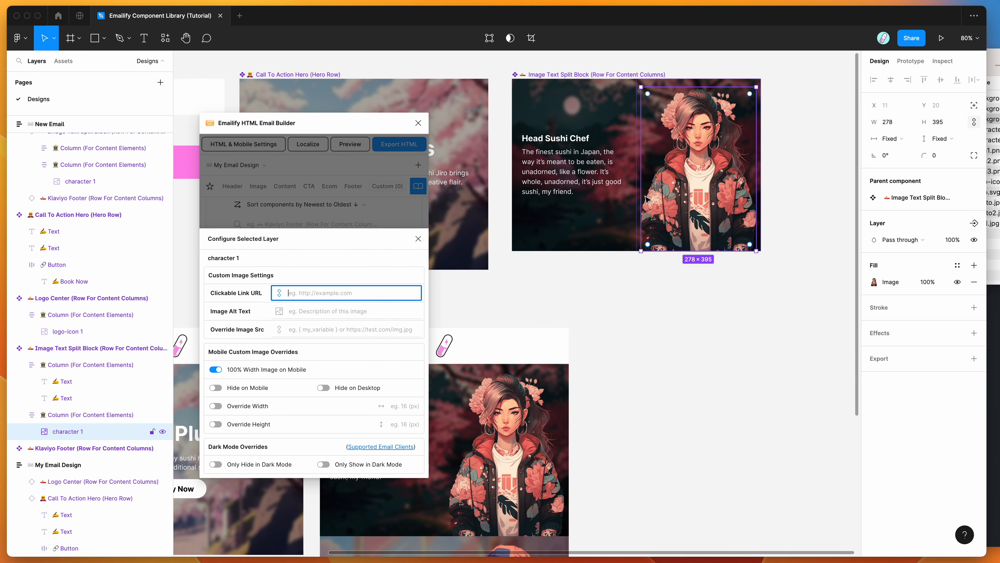
pyautogui.hscroll(1, 639, 195)
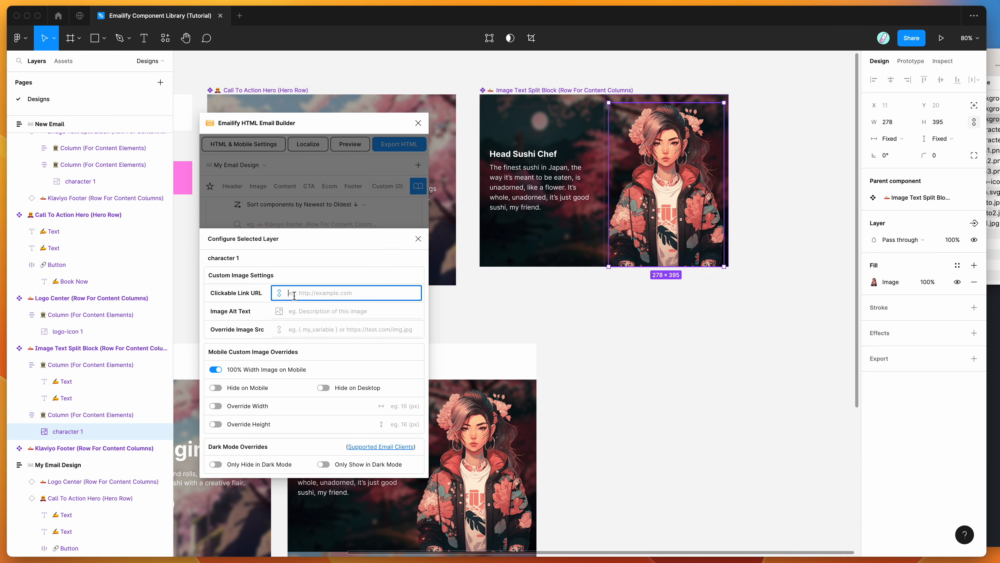
# Inspect the mobile overrides of the split block's paragraph and "Head Sushi Chef" heading, and close the layer configuration
pyautogui.click(548, 195)
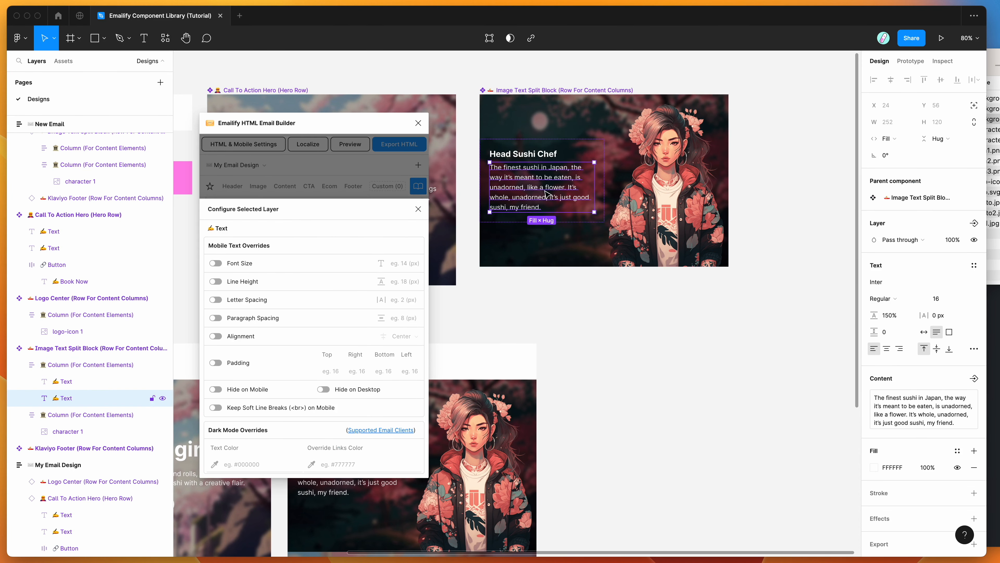
pyautogui.click(526, 157)
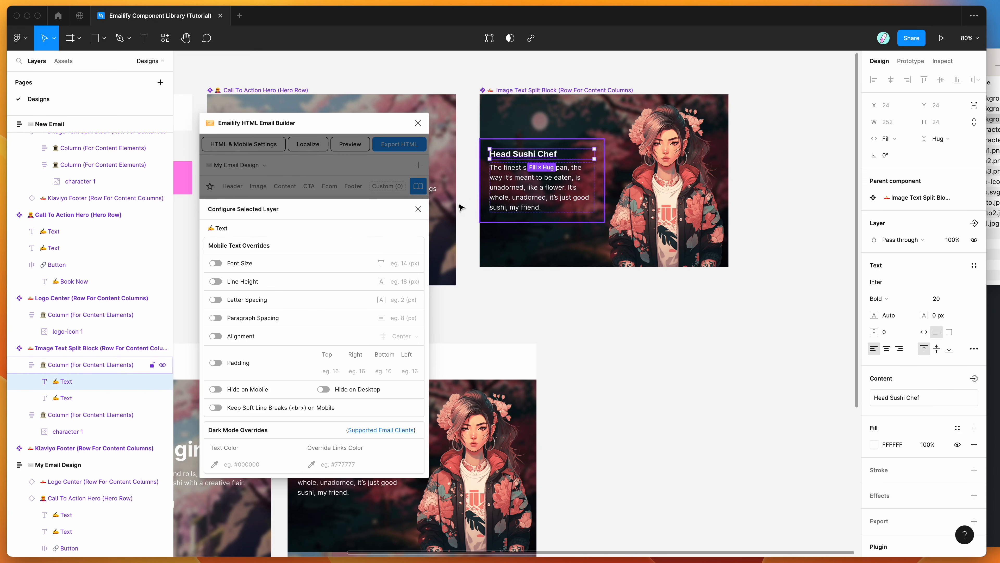
pyautogui.click(418, 209)
# Search the Emailify Figma component library for "Footer"
pyautogui.scroll(-5, 534, 248)
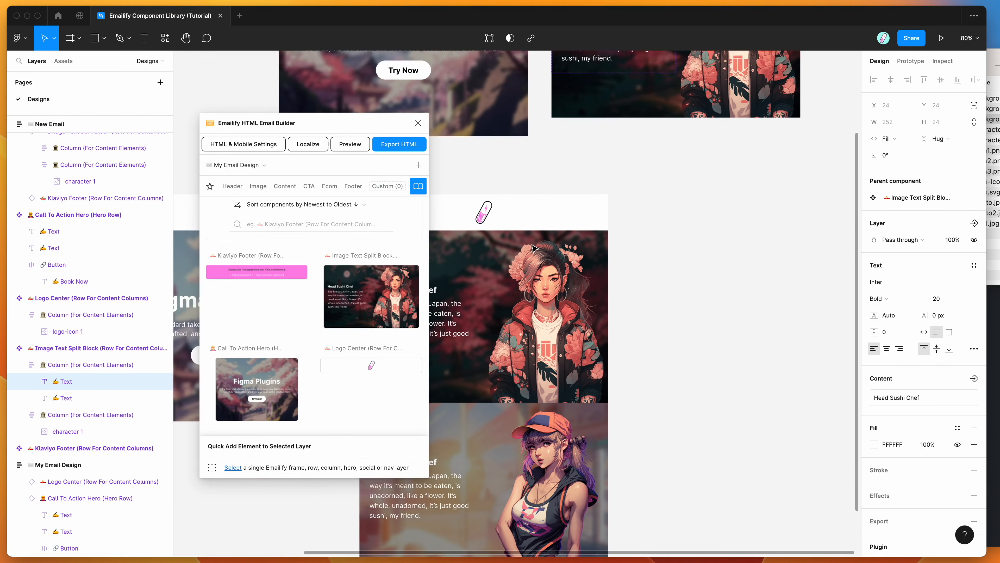
pyautogui.hscroll(-2, 533, 247)
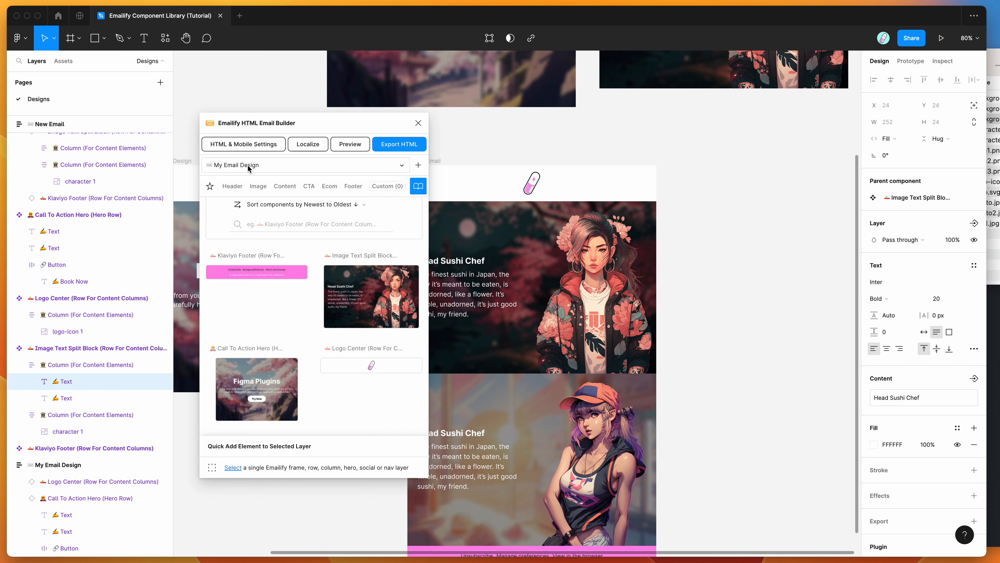
pyautogui.scroll(2, 410, 234)
pyautogui.click(412, 214)
pyautogui.click(326, 248)
pyautogui.scroll(-1, 311, 245)
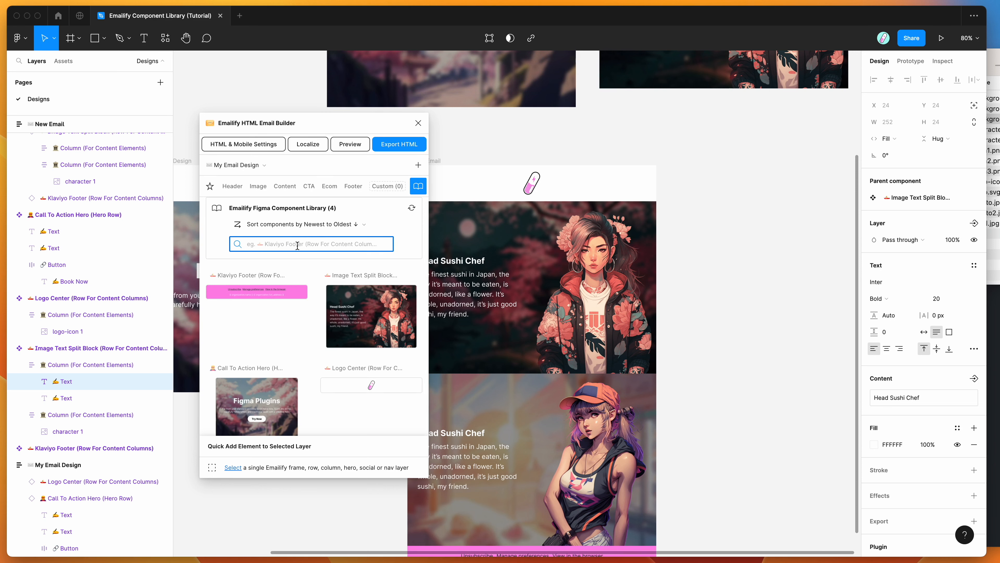
pyautogui.write('Footer')
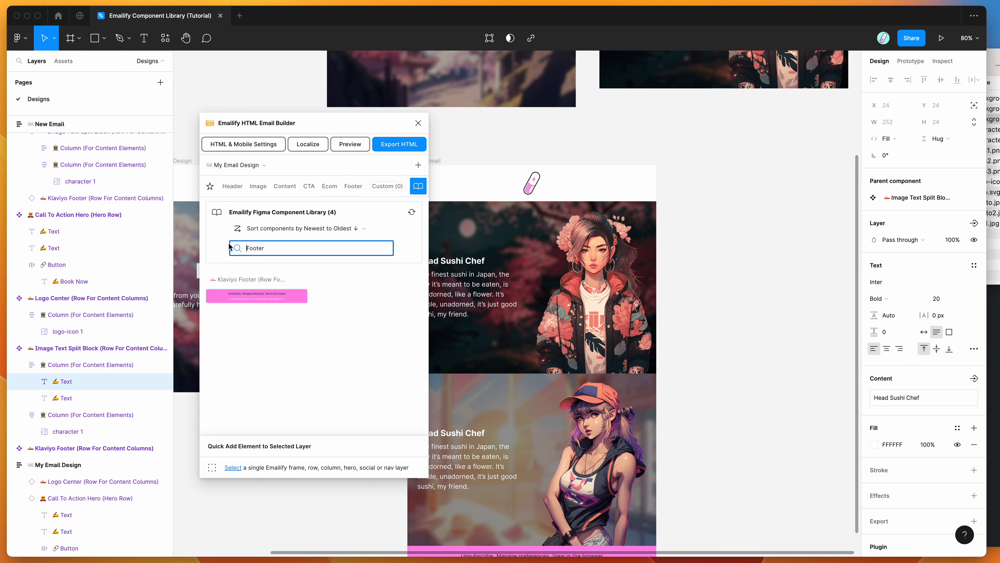
# Rename the Klaviyo Footer main component on the canvas as "Standard Primary Footer", keeping its row emoji prefix
pyautogui.hscroll(-5, 616, 252)
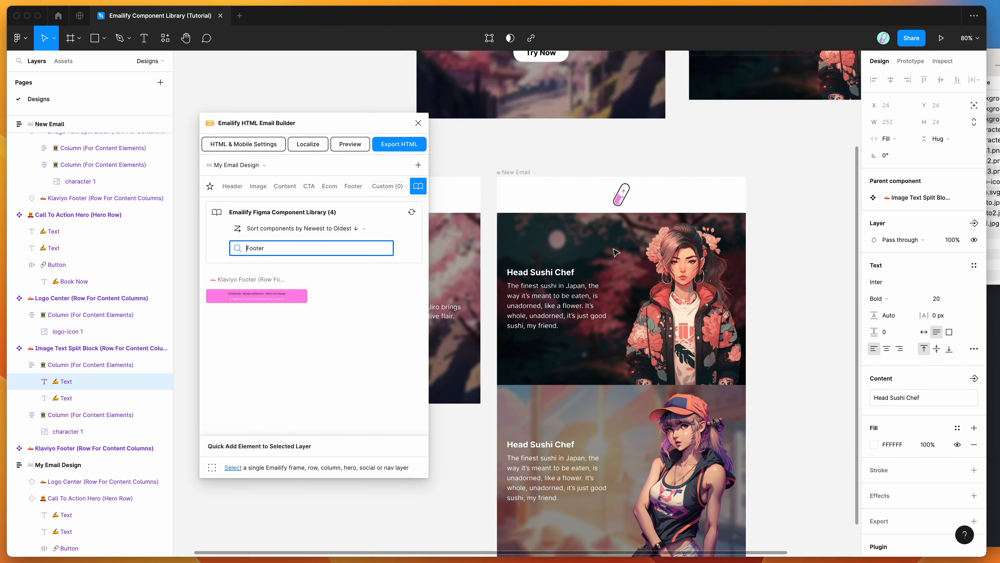
pyautogui.hscroll(-10, 615, 252)
pyautogui.scroll(7, 615, 252)
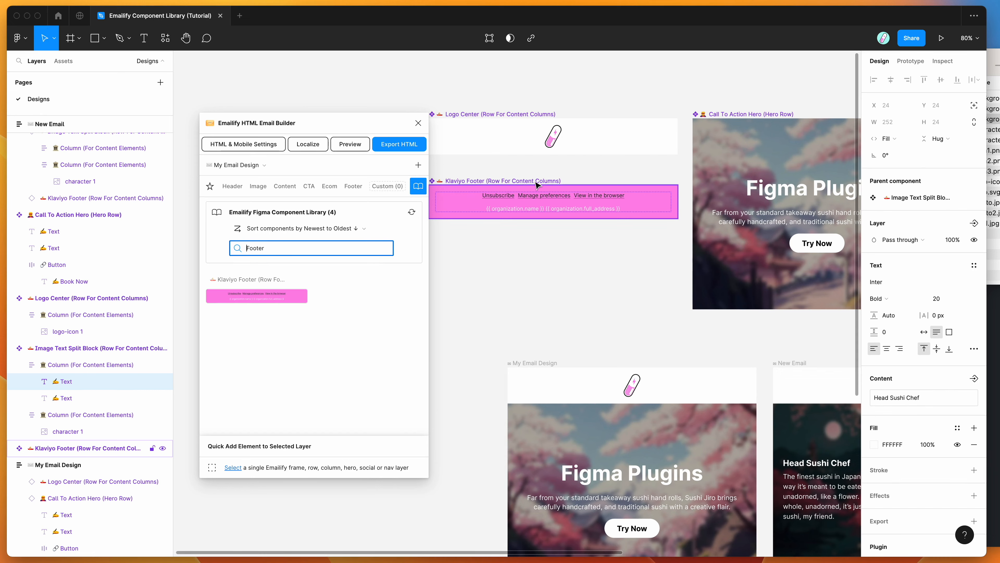
pyautogui.click(537, 184)
pyautogui.hscroll(-2, 512, 181)
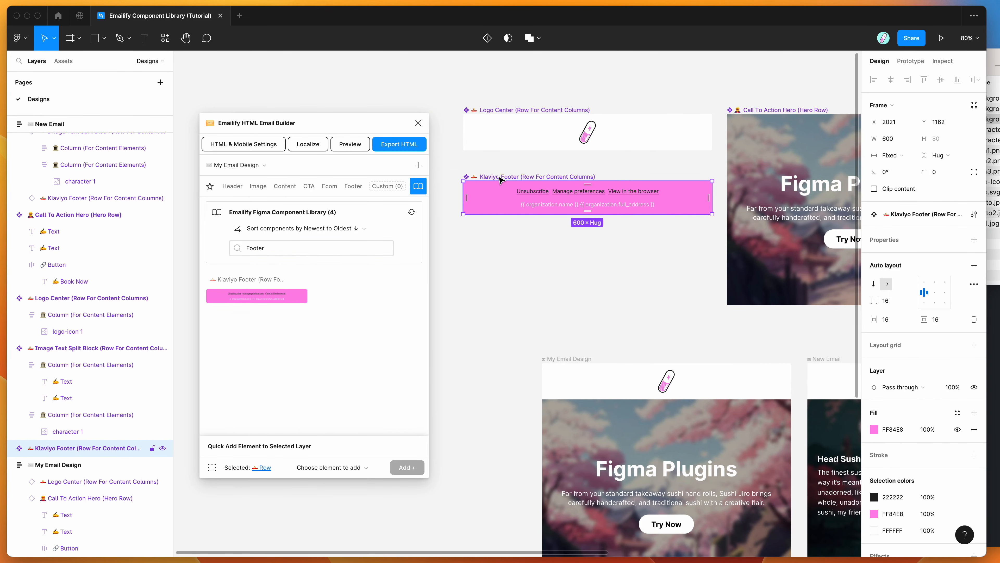
pyautogui.click(299, 279)
pyautogui.hscroll(-3, 573, 274)
pyautogui.doubleClick(561, 272)
pyautogui.click(526, 270)
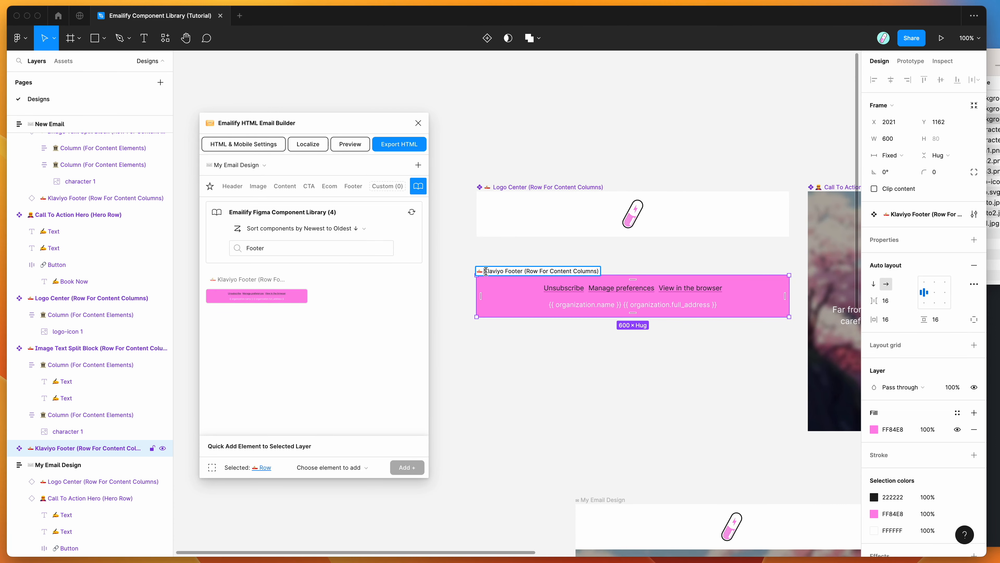
pyautogui.moveTo(485, 271); pyautogui.dragTo(581, 272)
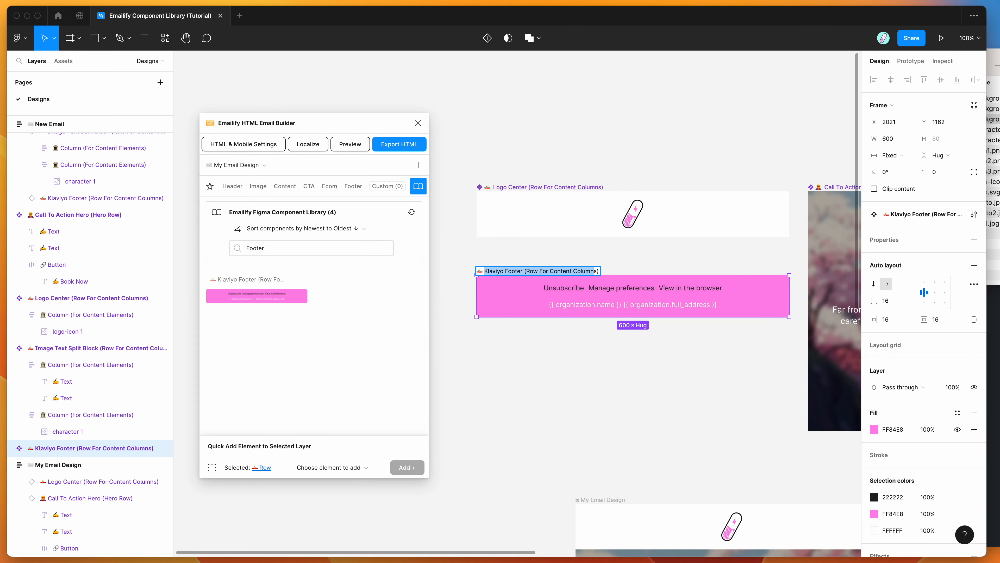
pyautogui.write('Standard Pink')
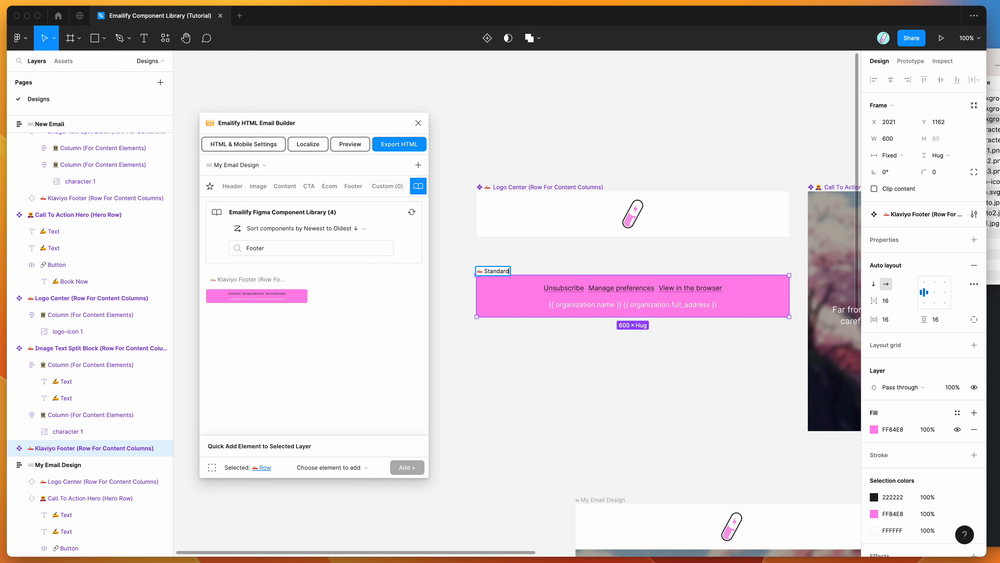
pyautogui.press('BackSpace')
pyautogui.press('BackSpace')
pyautogui.write('rimary Footer')
pyautogui.click(500, 250)
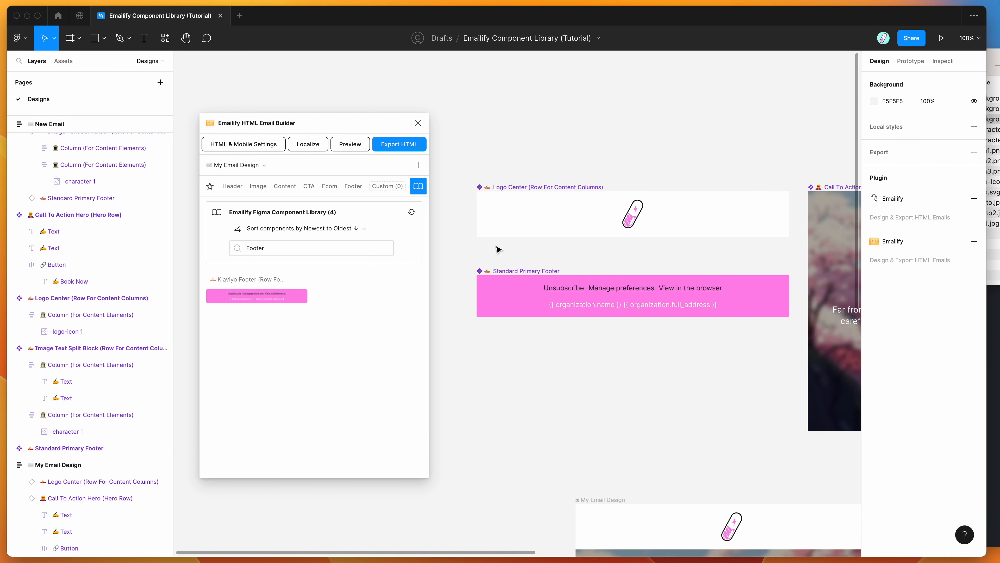
# Refresh the component library and clear its search text
pyautogui.click(411, 212)
pyautogui.moveTo(266, 249); pyautogui.dragTo(226, 250)
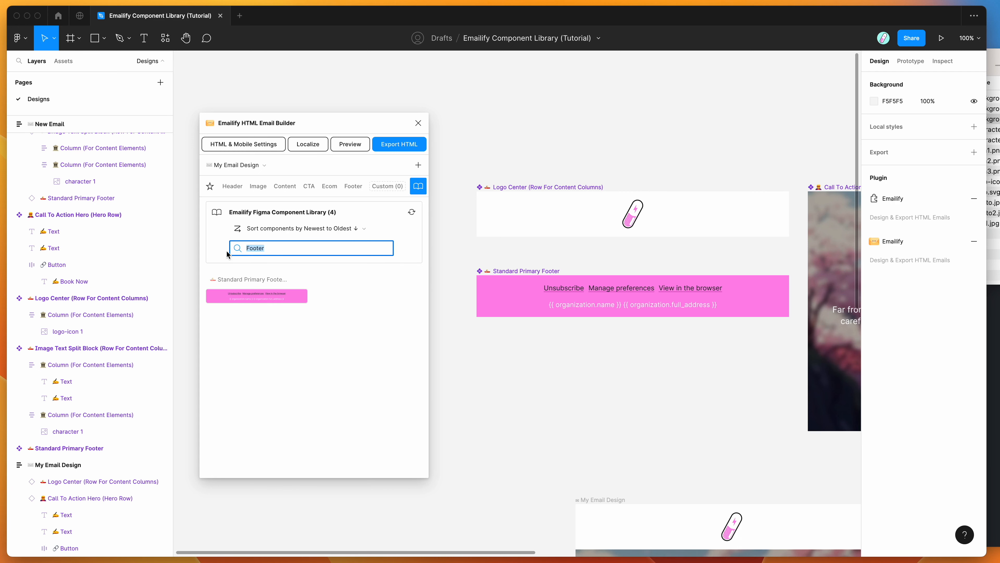
pyautogui.press('BackSpace')
# Try sorting the library components by Oldest to Newest, and restore the Newest to Oldest order
pyautogui.click(311, 229)
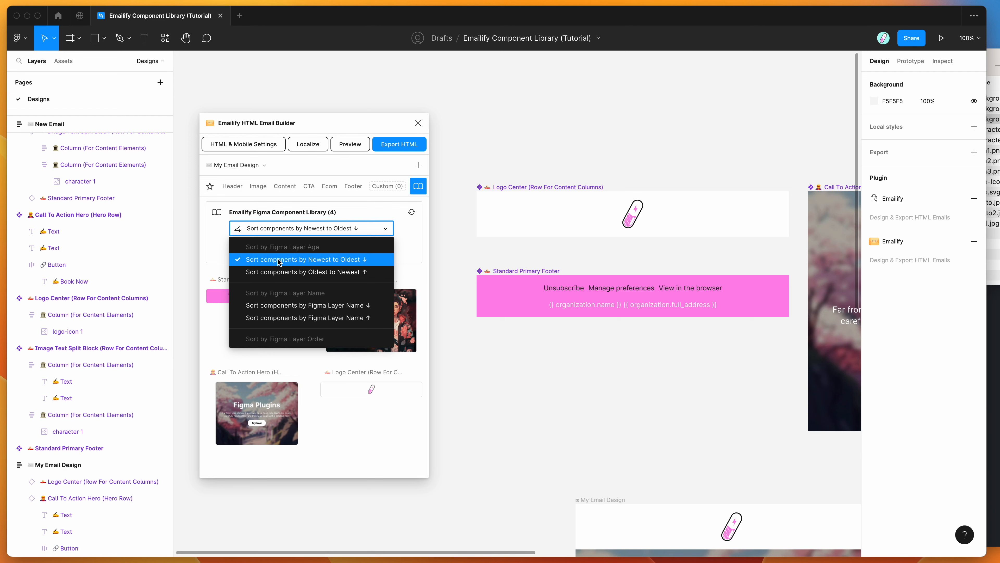
pyautogui.click(292, 271)
pyautogui.click(302, 230)
pyautogui.click(296, 261)
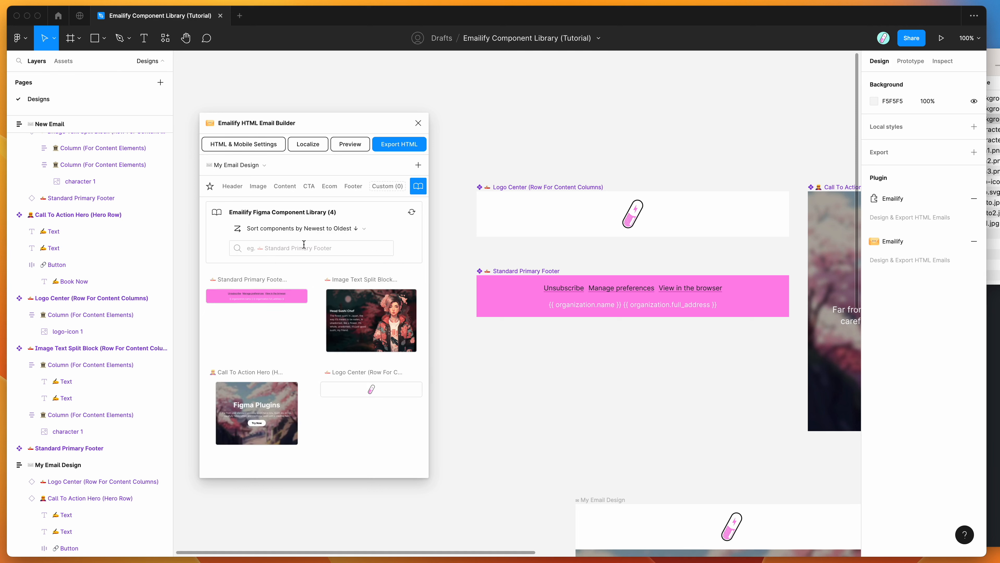
# Sort the library components by Figma Layer Name in descending-arrow (↓) order
pyautogui.click(308, 228)
pyautogui.scroll(-1, 305, 283)
pyautogui.scroll(-1, 303, 282)
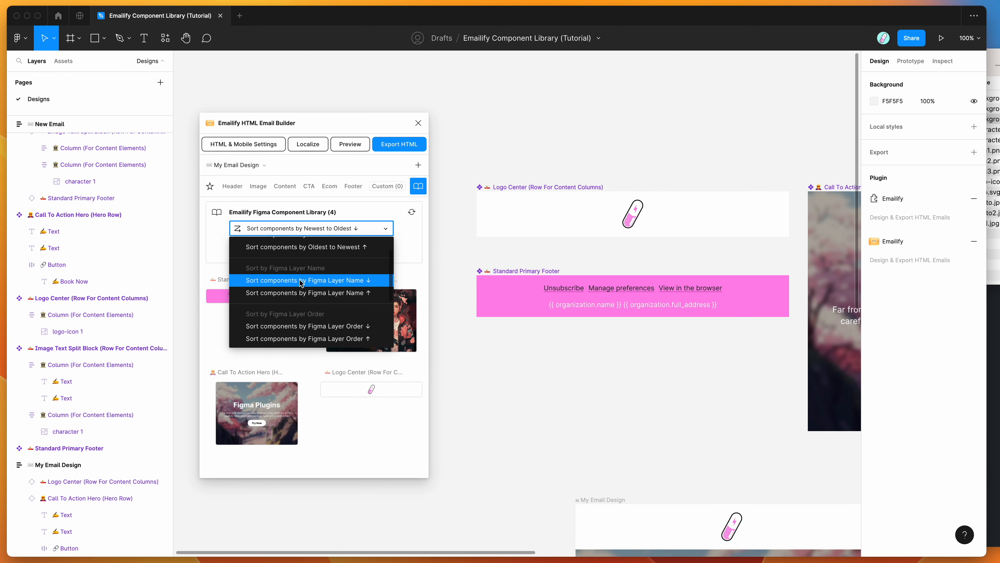
pyautogui.click(293, 280)
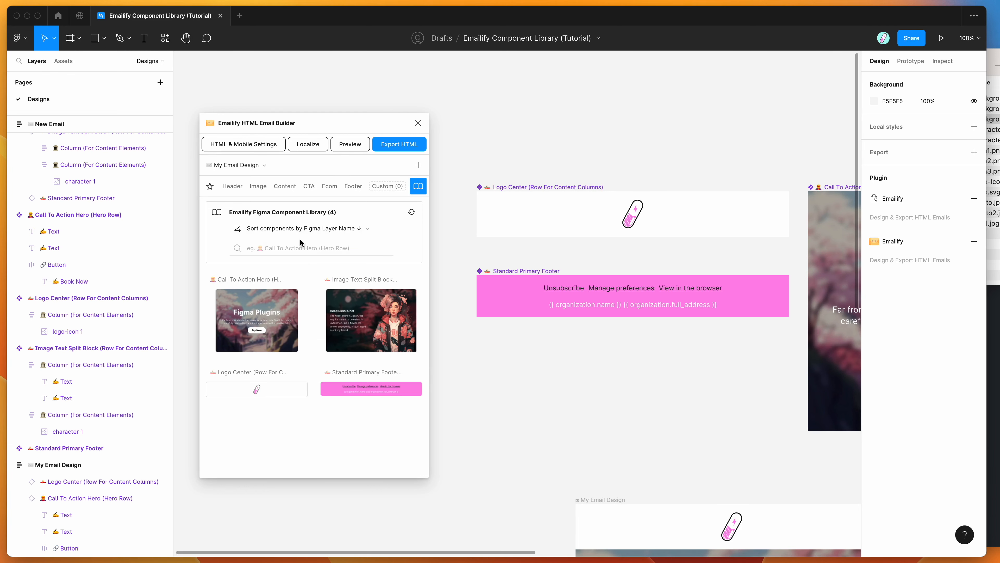
# Examine the remaining library sort options, including layer order and visual sorting by rows and columns
pyautogui.click(298, 232)
pyautogui.scroll(-5, 300, 265)
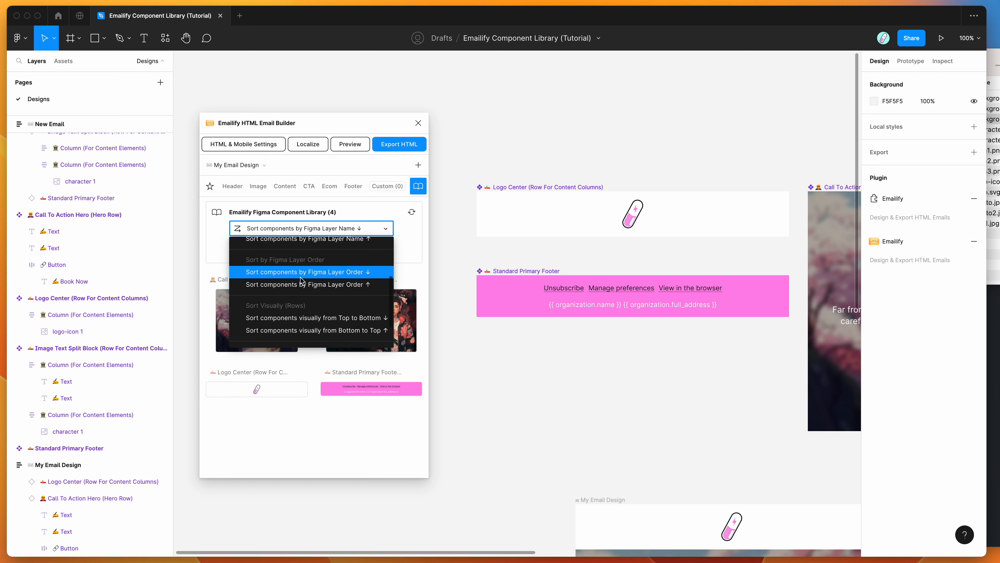
pyautogui.scroll(-2, 301, 289)
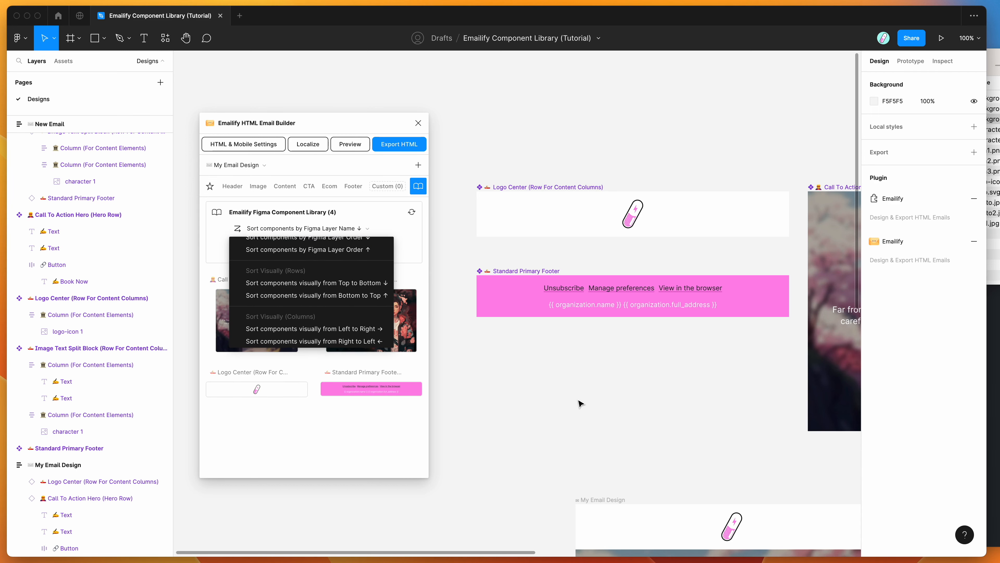
# Move the Standard Primary Footer component to the right of the Image Text Split Block, in line with the other main components
pyautogui.scroll(-5, 579, 402)
pyautogui.scroll(-3, 577, 404)
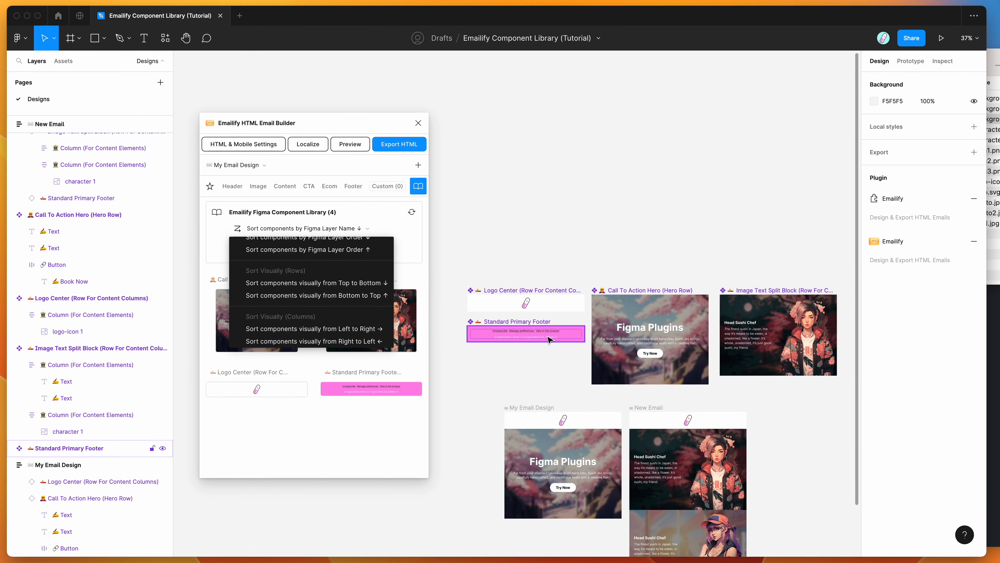
pyautogui.scroll(-3, 531, 323)
pyautogui.moveTo(525, 322); pyautogui.dragTo(727, 298)
pyautogui.hscroll(-3, 707, 279)
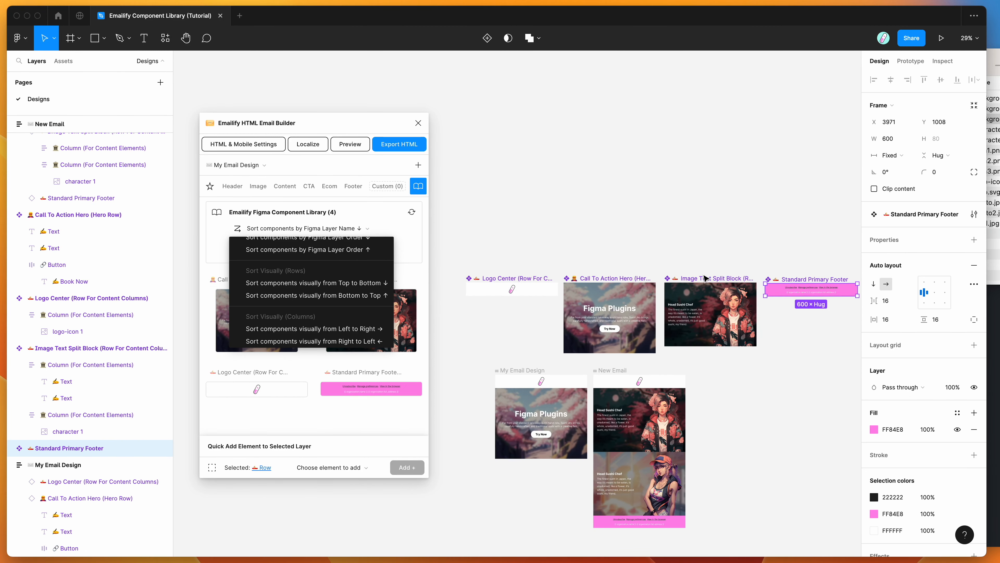
# Add a Content Row at the end of the My Email Design email using Quick Add
pyautogui.scroll(-1, 324, 296)
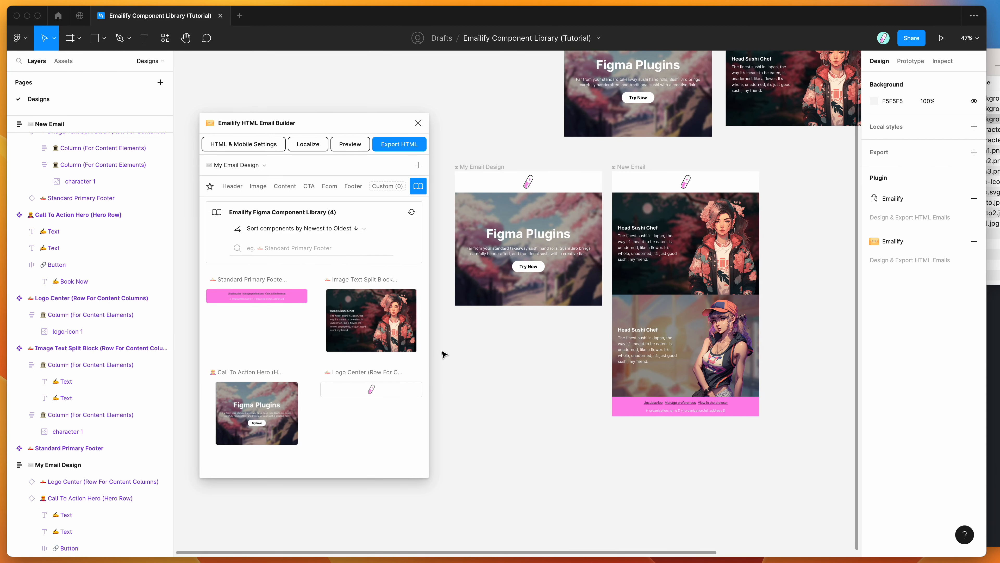
pyautogui.scroll(-1, 443, 351)
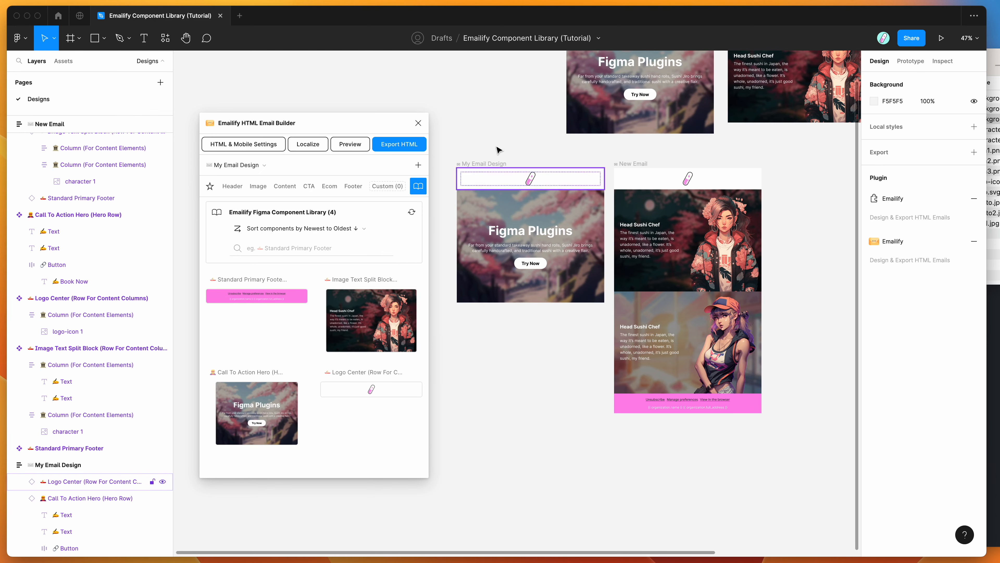
pyautogui.click(492, 164)
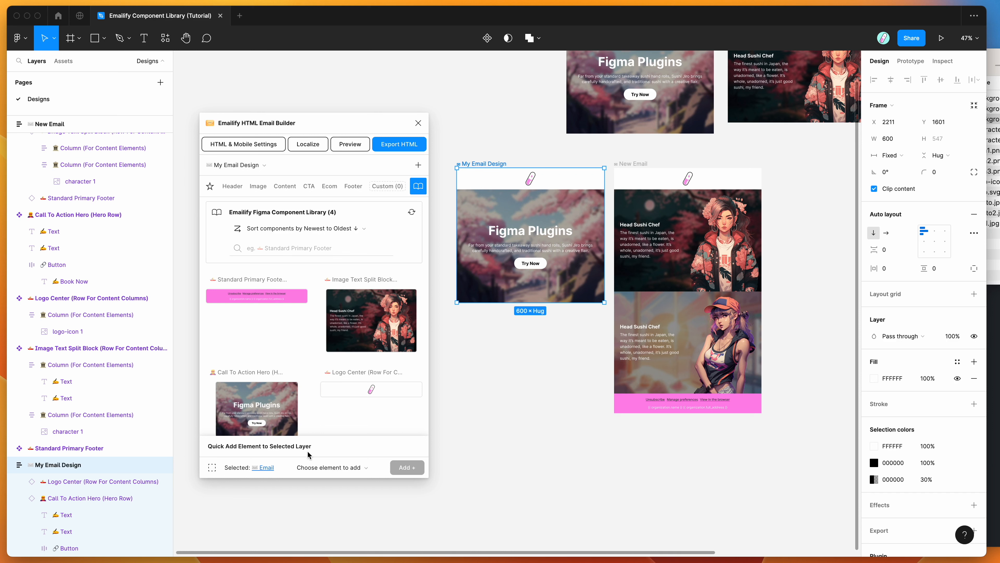
pyautogui.click(336, 469)
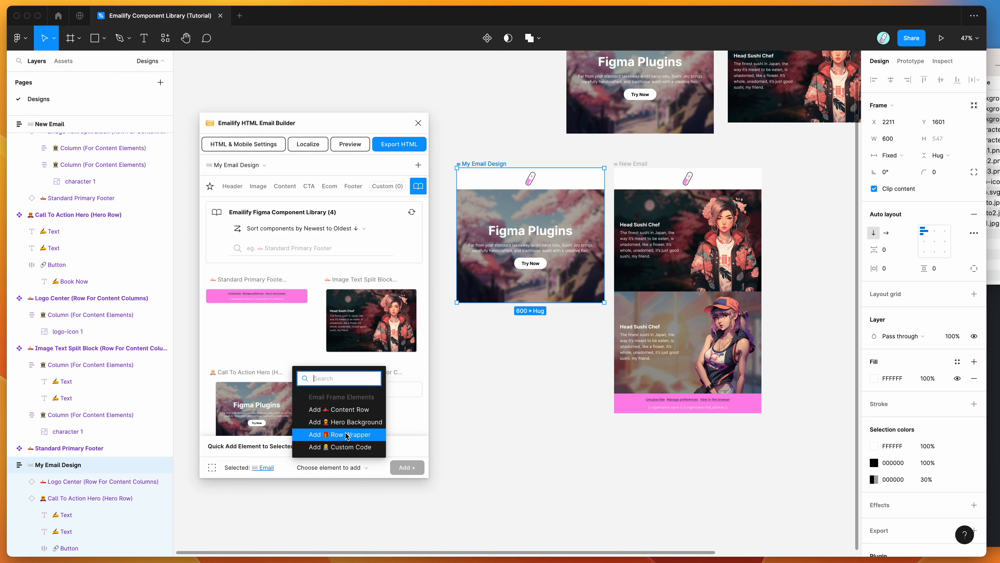
pyautogui.click(345, 410)
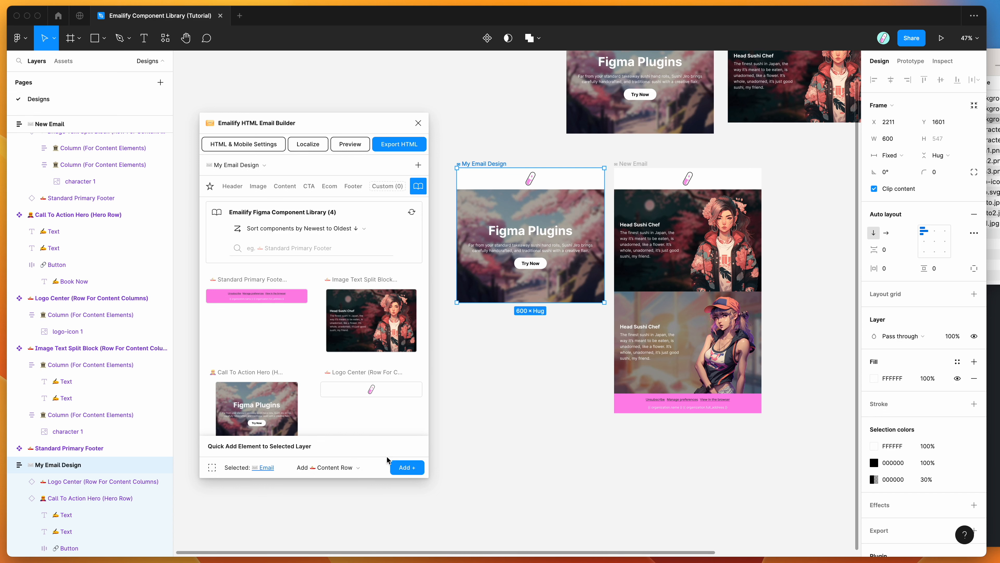
pyautogui.click(405, 468)
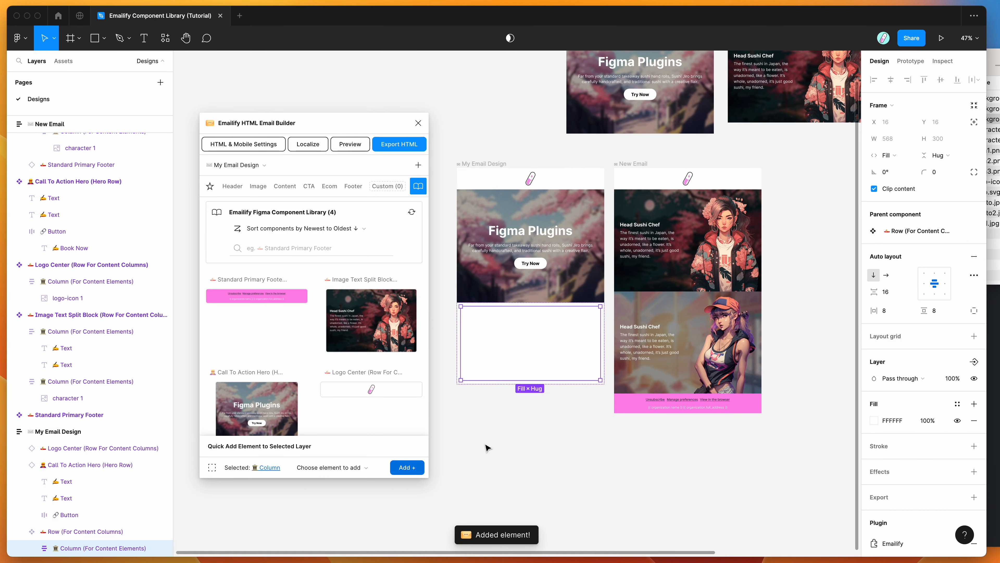
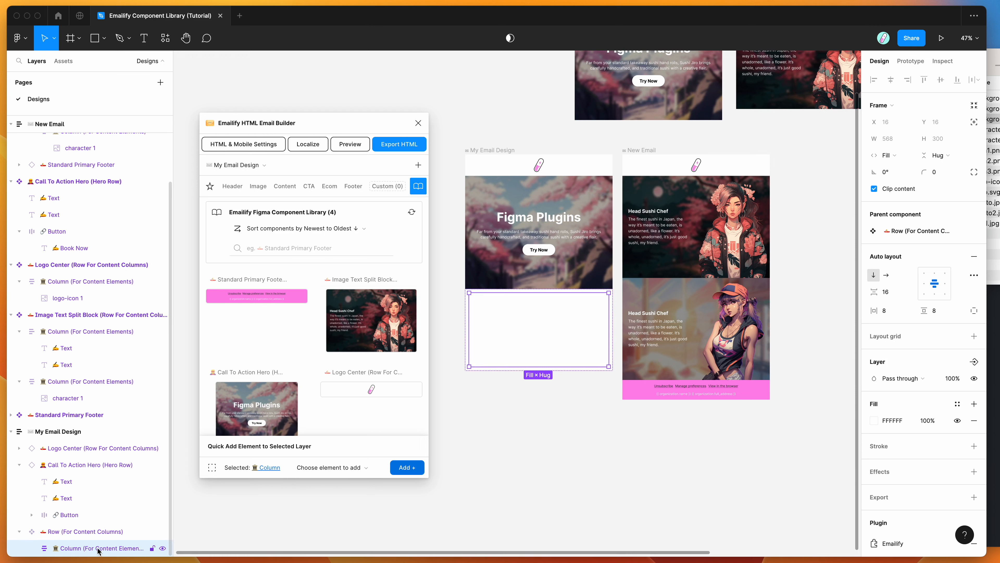
# Add a Text element and an Image element to the column of the new row in My Email Design
pyautogui.click(336, 468)
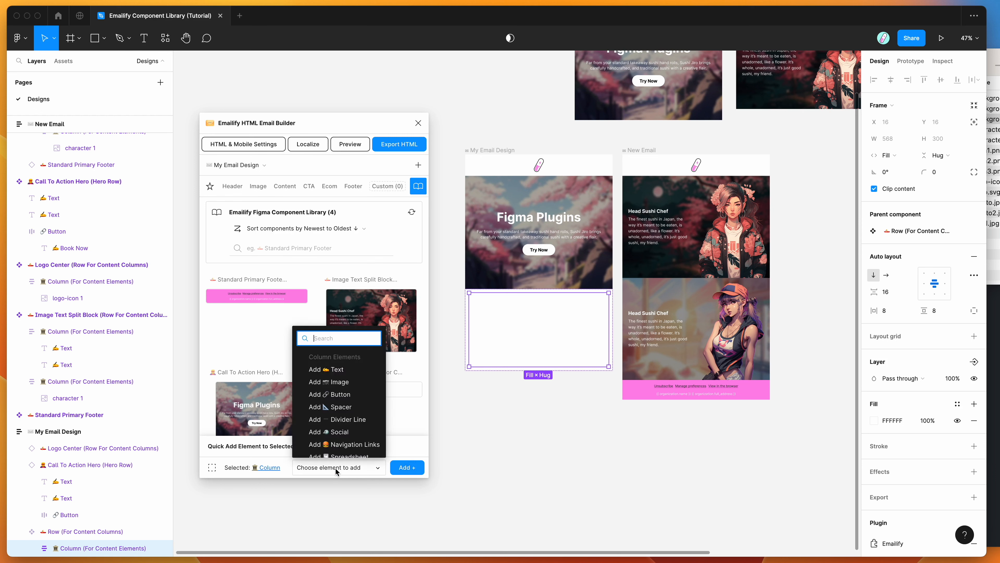
pyautogui.click(351, 370)
pyautogui.click(408, 468)
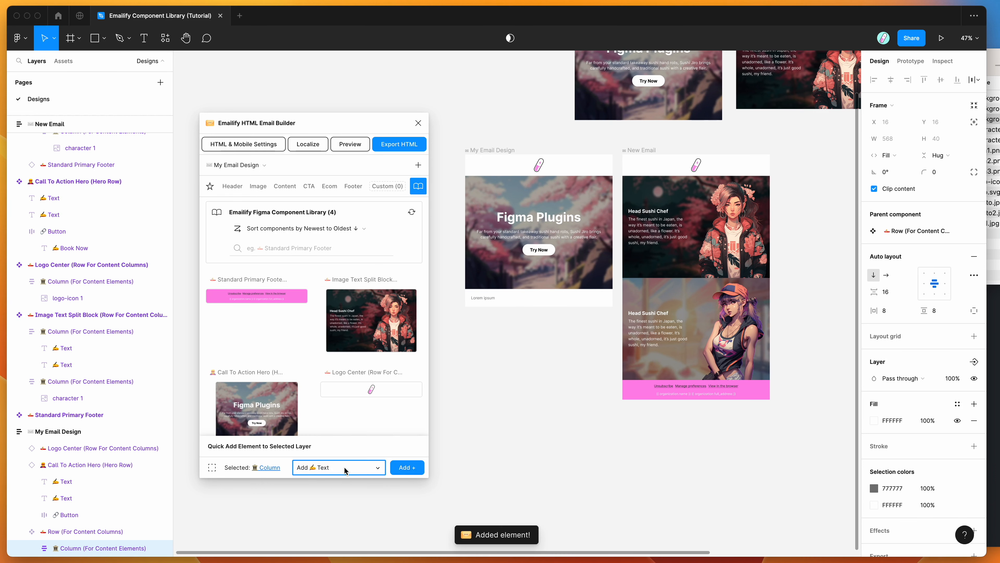
pyautogui.click(316, 467)
pyautogui.click(349, 388)
pyautogui.click(407, 467)
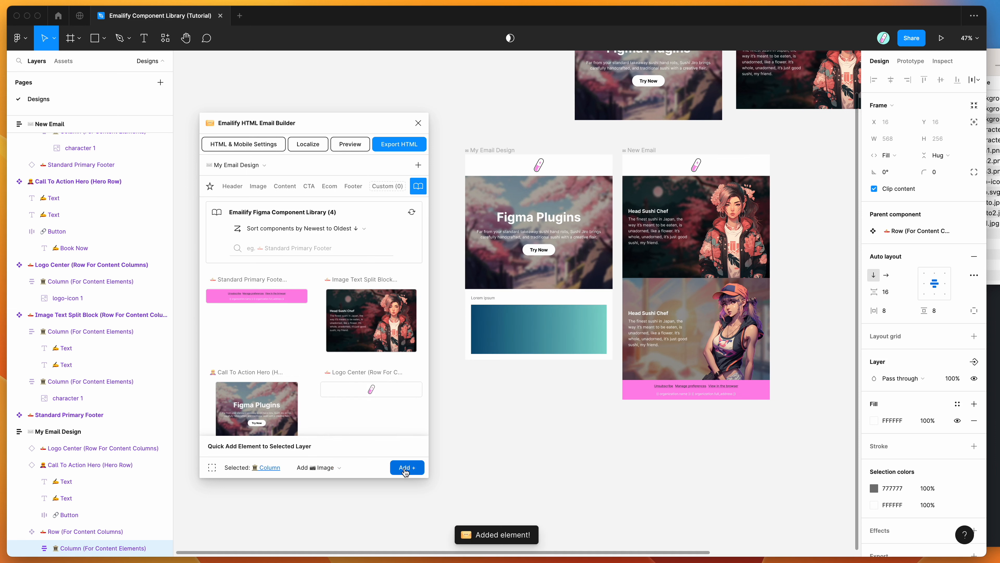
# Add a Button element below the image in the new row's column
pyautogui.click(319, 467)
pyautogui.click(341, 394)
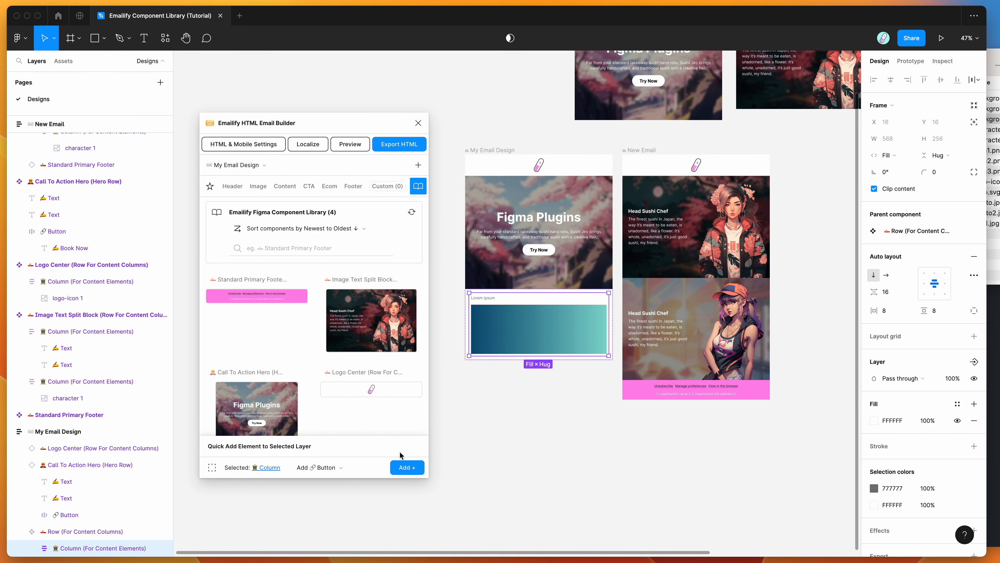
pyautogui.click(405, 468)
pyautogui.scroll(5, 518, 434)
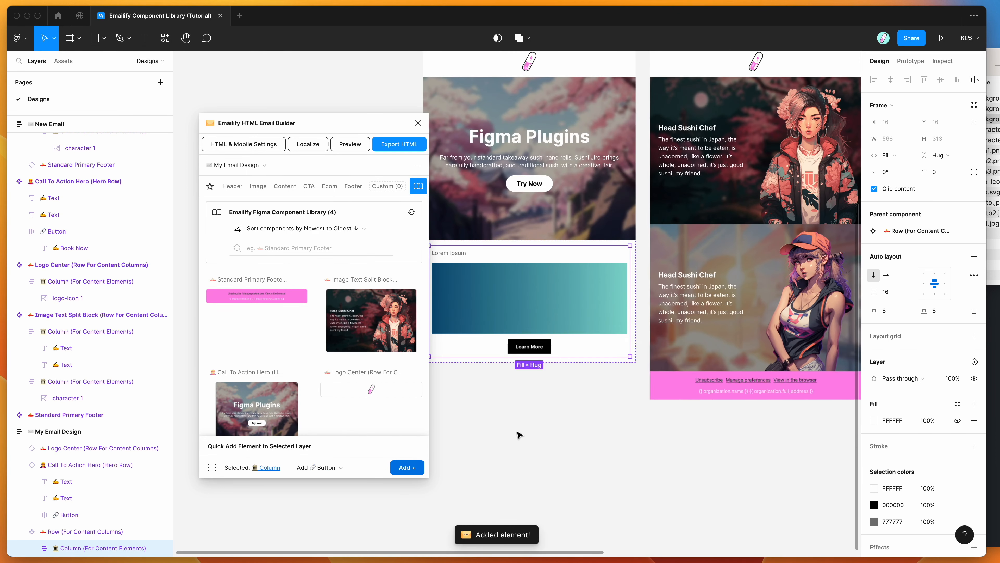
pyautogui.hscroll(5, 518, 434)
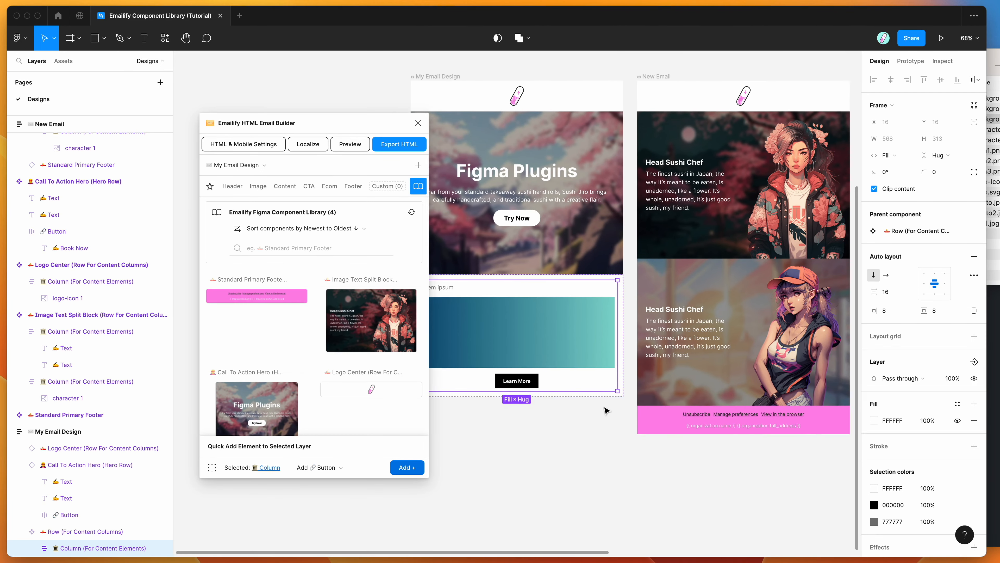
# Add a Social element to the text column of the Image Text Split Block main component using Quick Add
pyautogui.click(616, 362)
pyautogui.hscroll(3, 618, 344)
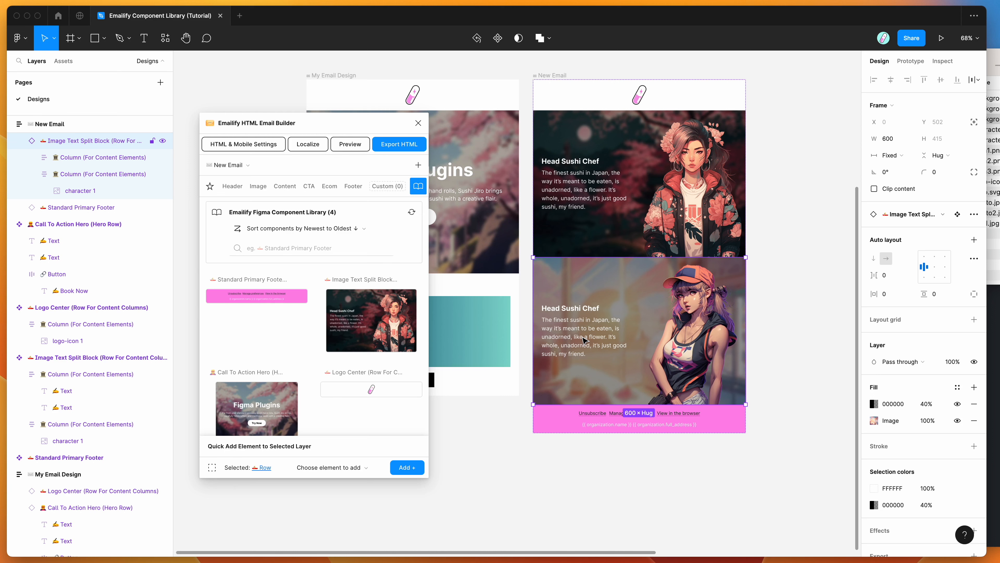
pyautogui.scroll(8, 575, 339)
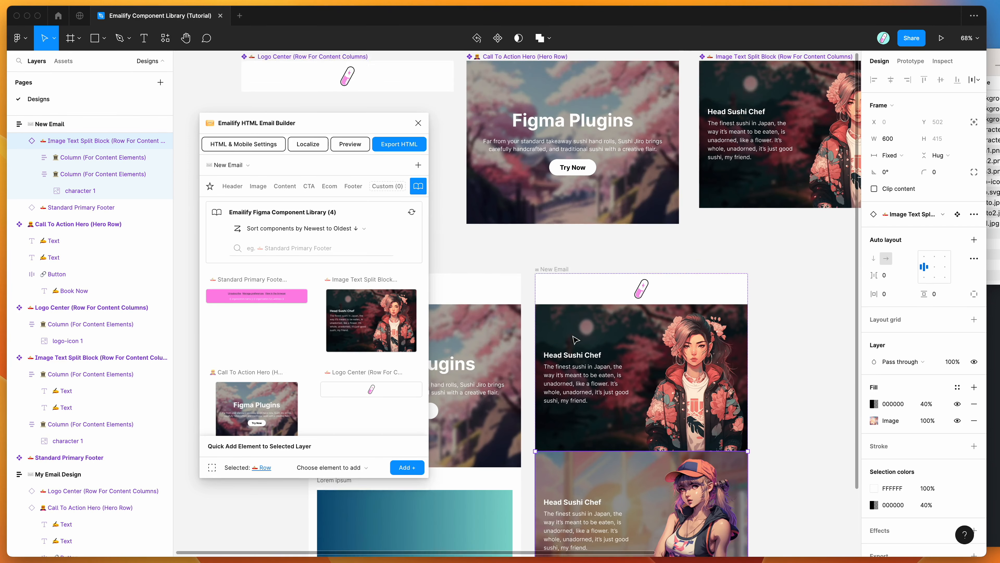
pyautogui.hscroll(4, 583, 315)
pyautogui.click(592, 283)
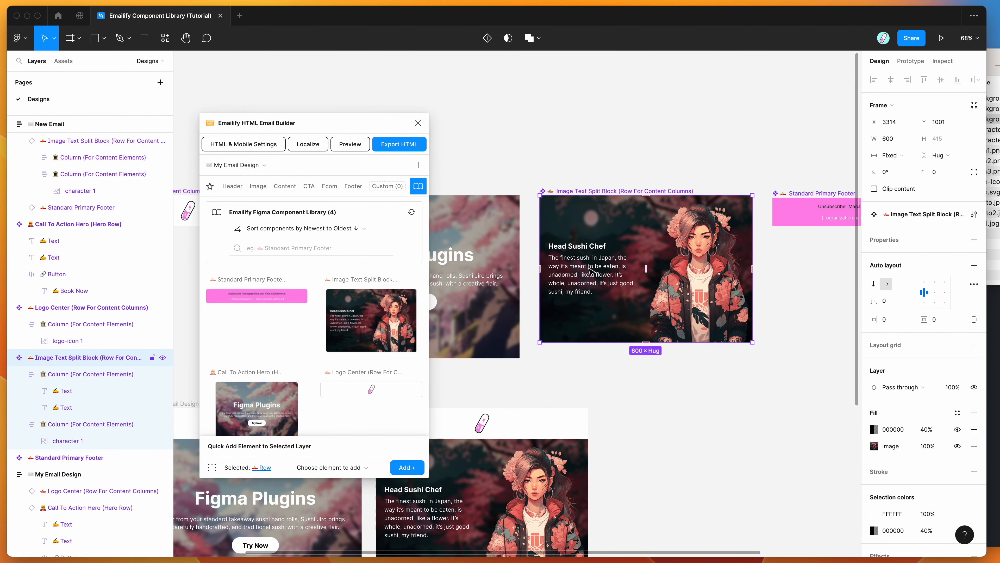
pyautogui.hscroll(2, 591, 271)
pyautogui.scroll(1, 591, 271)
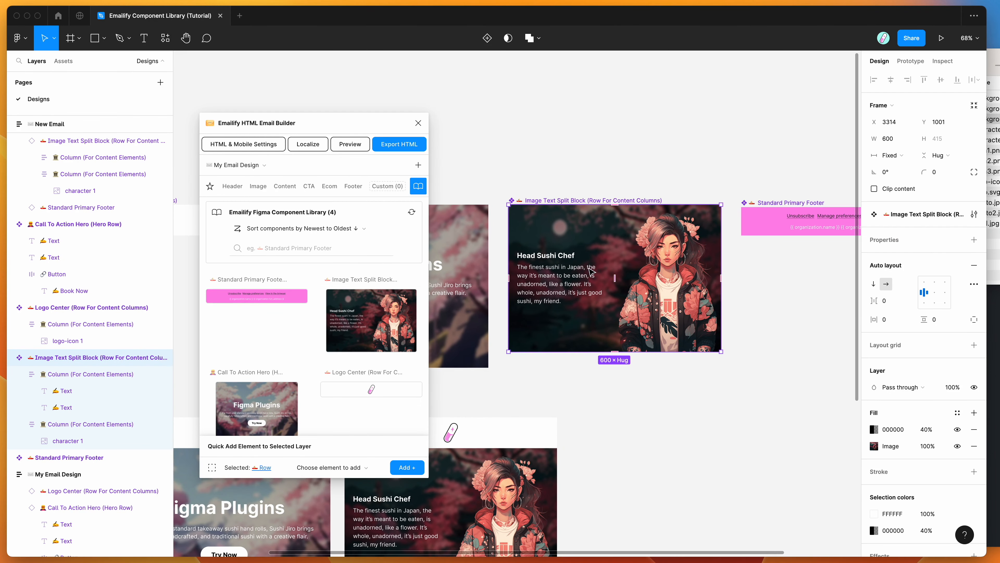
pyautogui.doubleClick(555, 278)
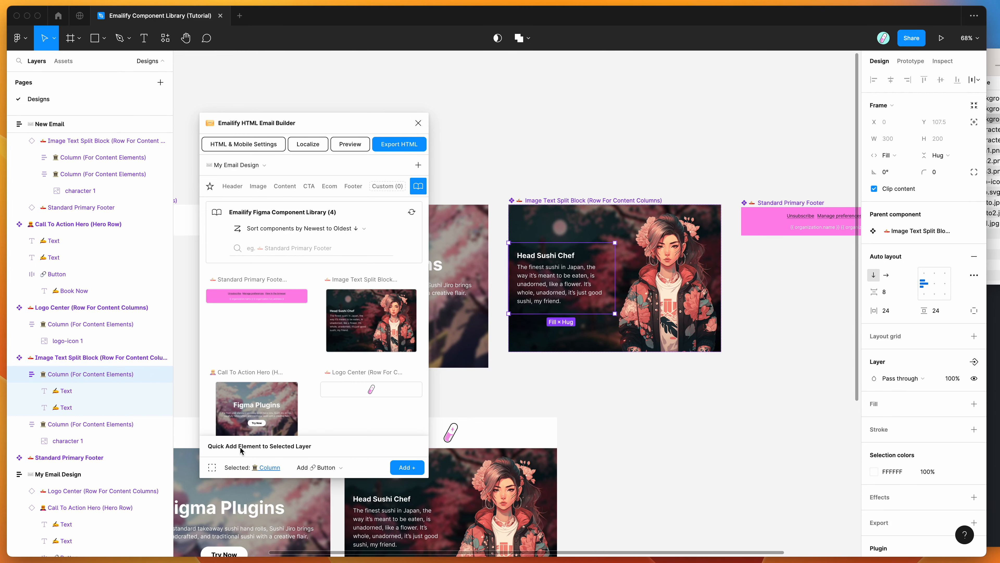
pyautogui.click(304, 467)
pyautogui.scroll(-2, 335, 394)
pyautogui.scroll(2, 334, 394)
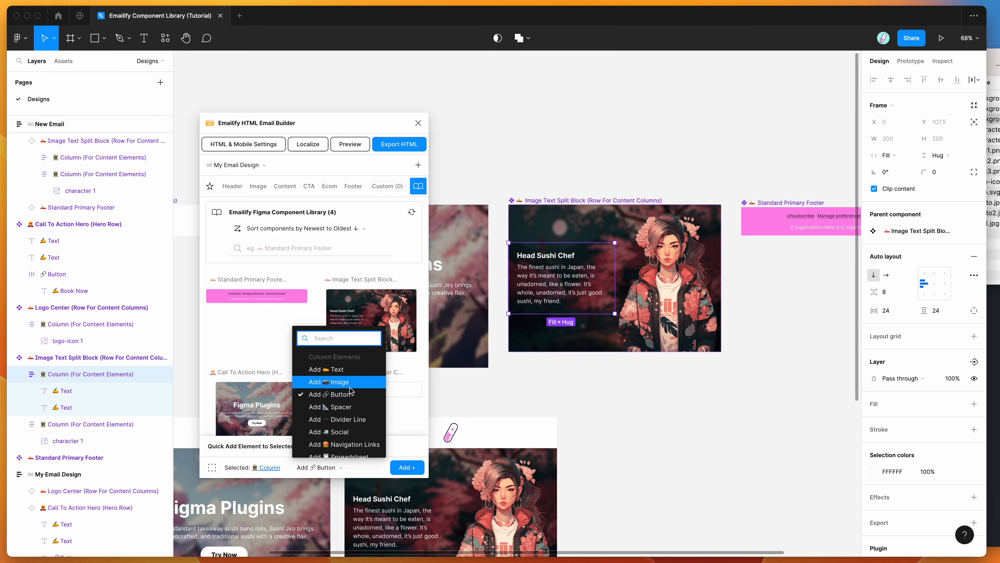
pyautogui.scroll(-2, 339, 383)
pyautogui.click(346, 401)
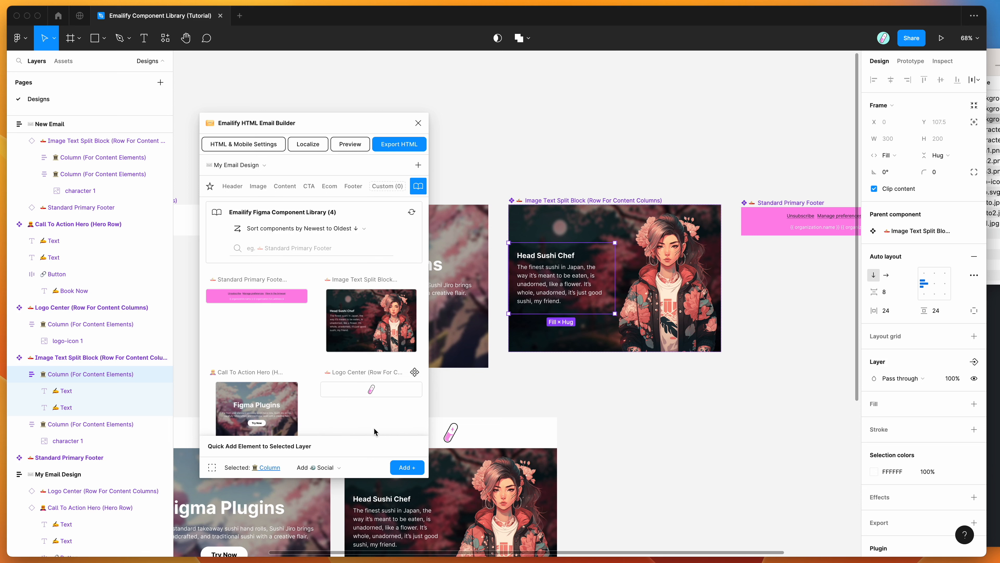
pyautogui.click(406, 468)
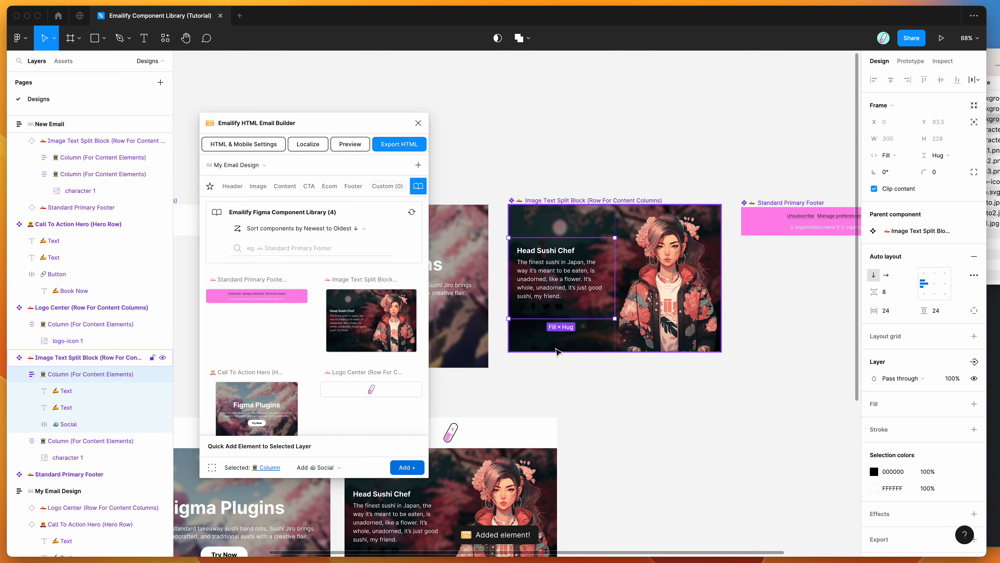
# Change the color of the social icons in the Image Text Split Block main component to white (FFFFFF)
pyautogui.click(543, 310)
pyautogui.click(874, 471)
pyautogui.moveTo(800, 363); pyautogui.dragTo(688, 259)
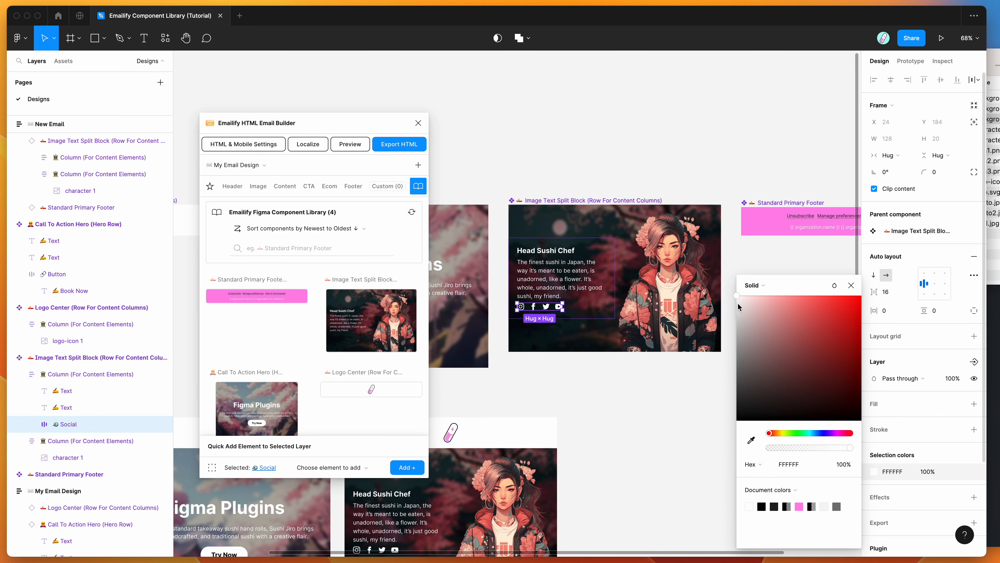
pyautogui.scroll(-7, 547, 309)
pyautogui.hscroll(-3, 547, 309)
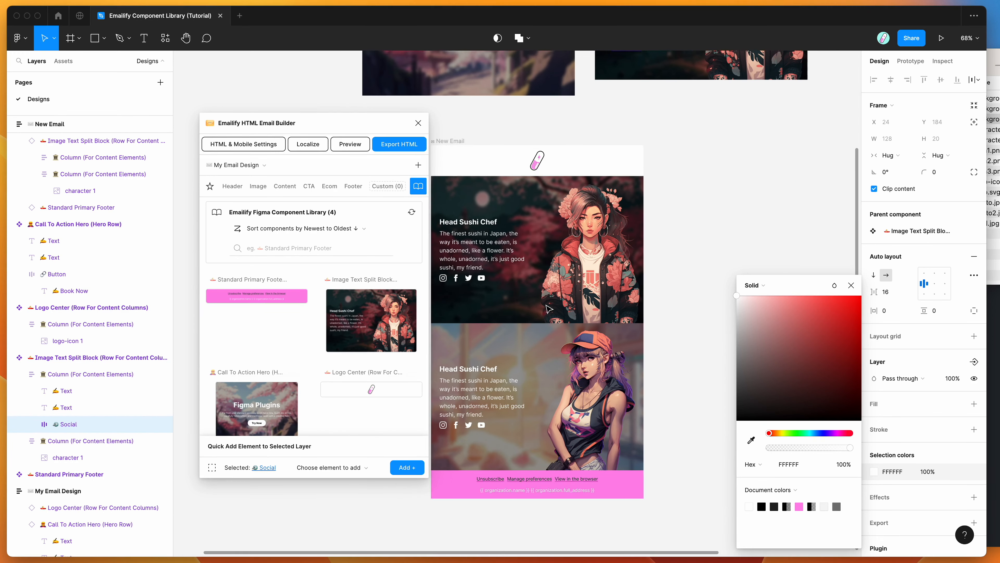
# Add a SoundCloud link to the Social element in the Image Text Split Block main component
pyautogui.click(329, 467)
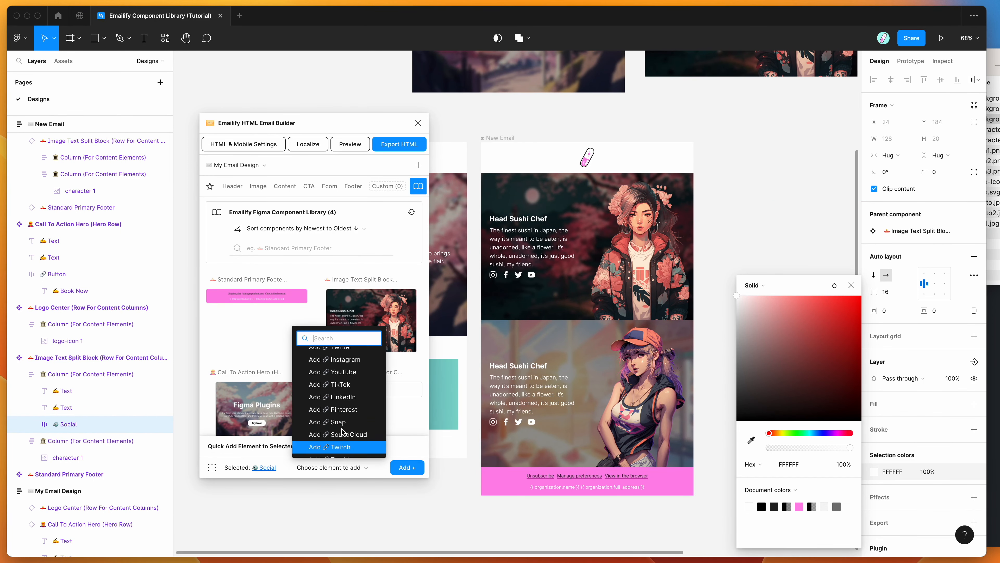
pyautogui.scroll(3, 338, 392)
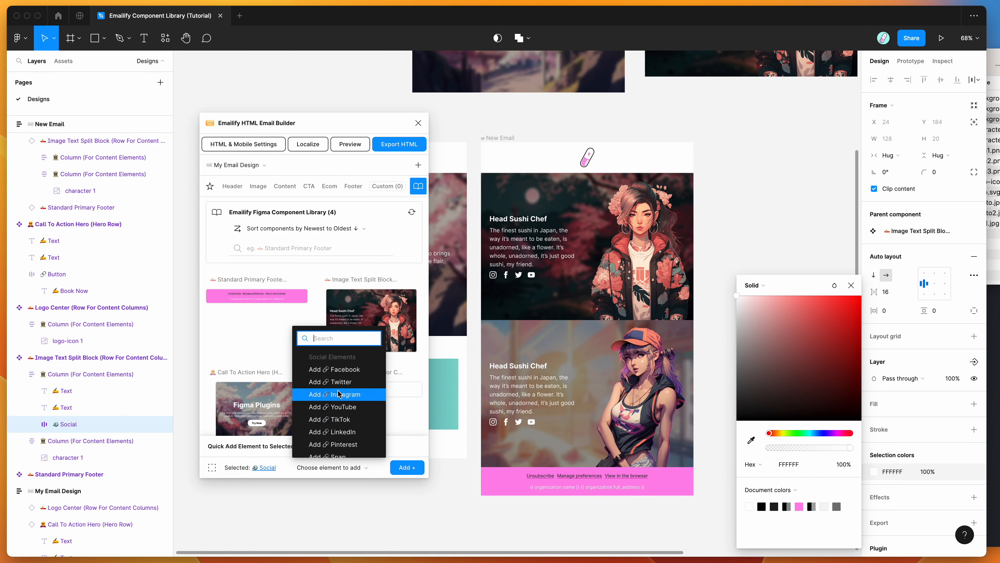
pyautogui.scroll(5, 570, 274)
pyautogui.hscroll(3, 570, 274)
pyautogui.hscroll(-1, 570, 274)
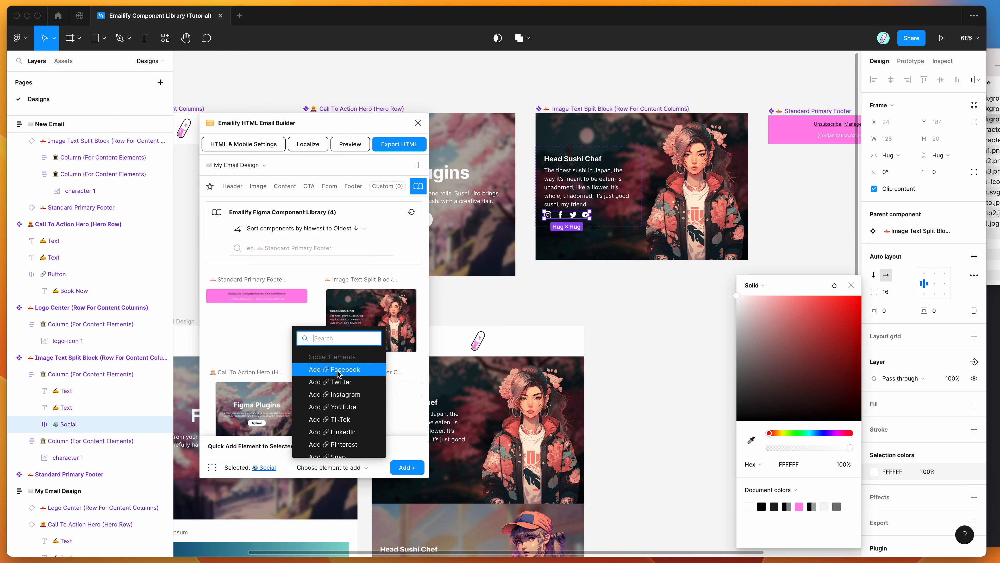
pyautogui.scroll(-4, 339, 394)
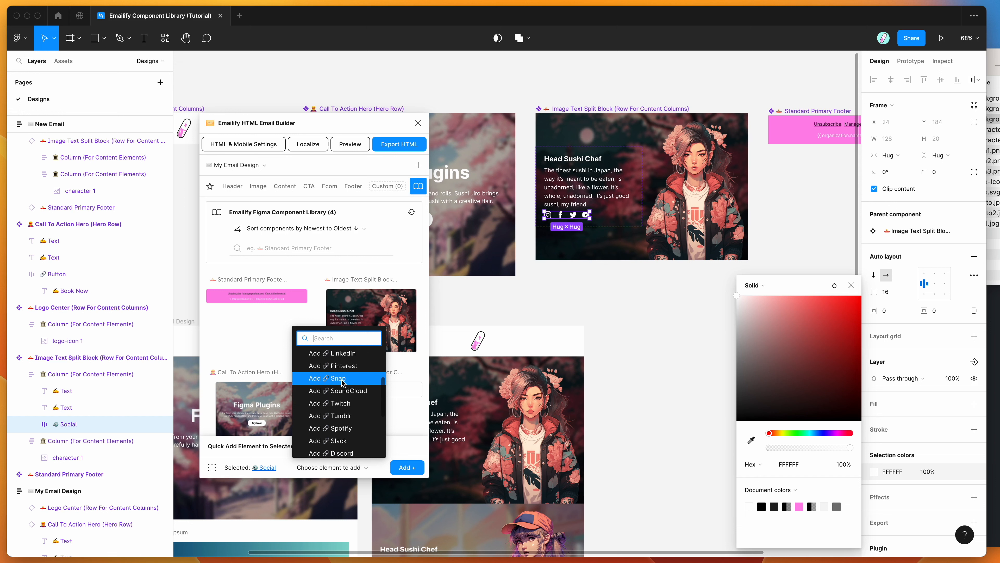
pyautogui.scroll(-1, 342, 380)
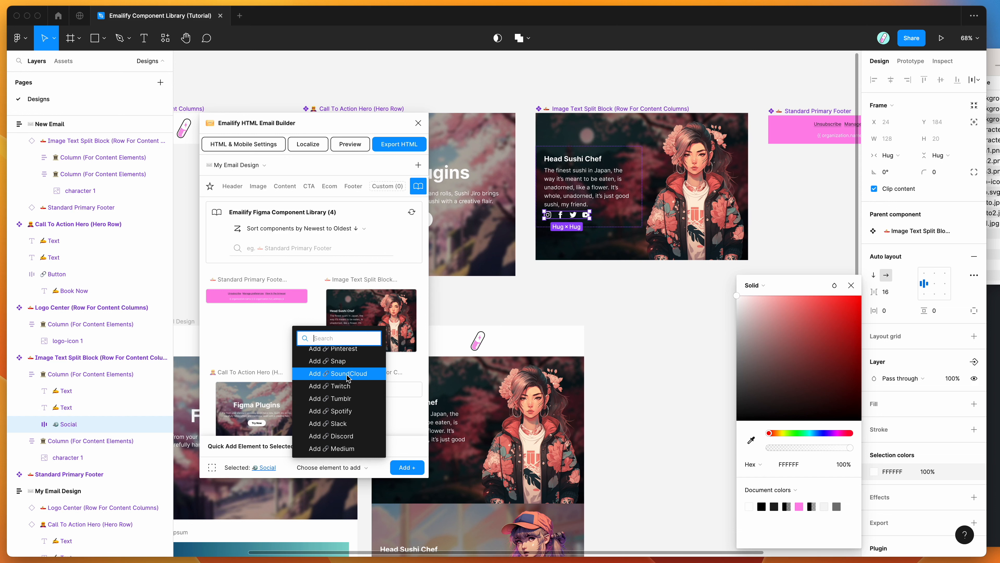
pyautogui.click(341, 373)
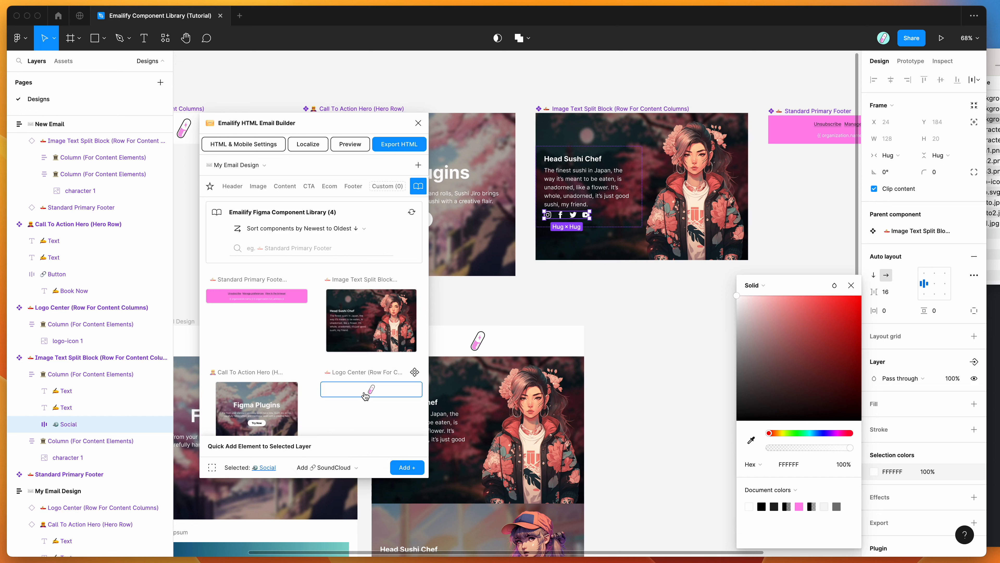
pyautogui.click(413, 474)
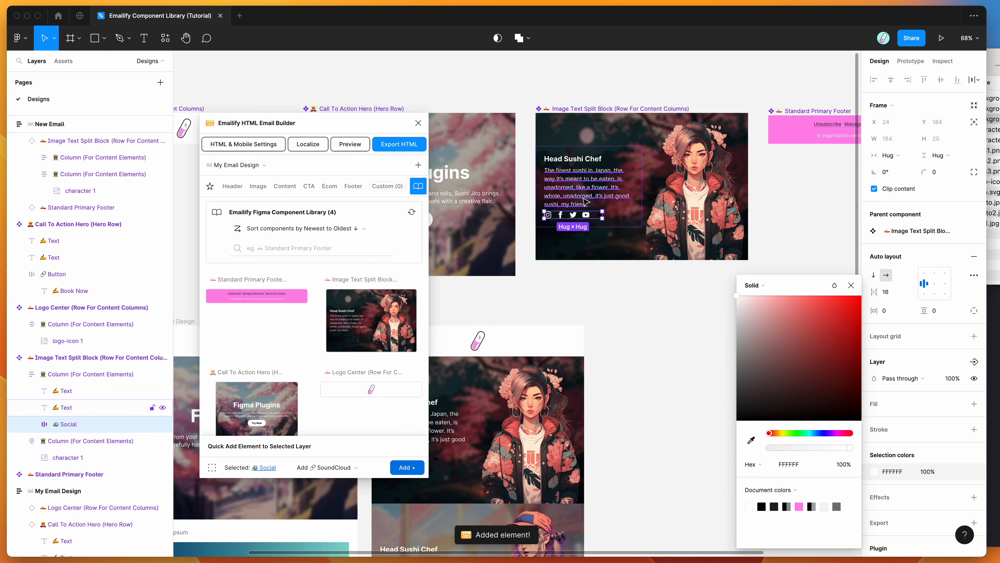
# Recolor the SoundCloud icon in the Image Text Split Block main component to white
pyautogui.scroll(5, 594, 212)
pyautogui.scroll(3, 594, 212)
pyautogui.click(611, 223)
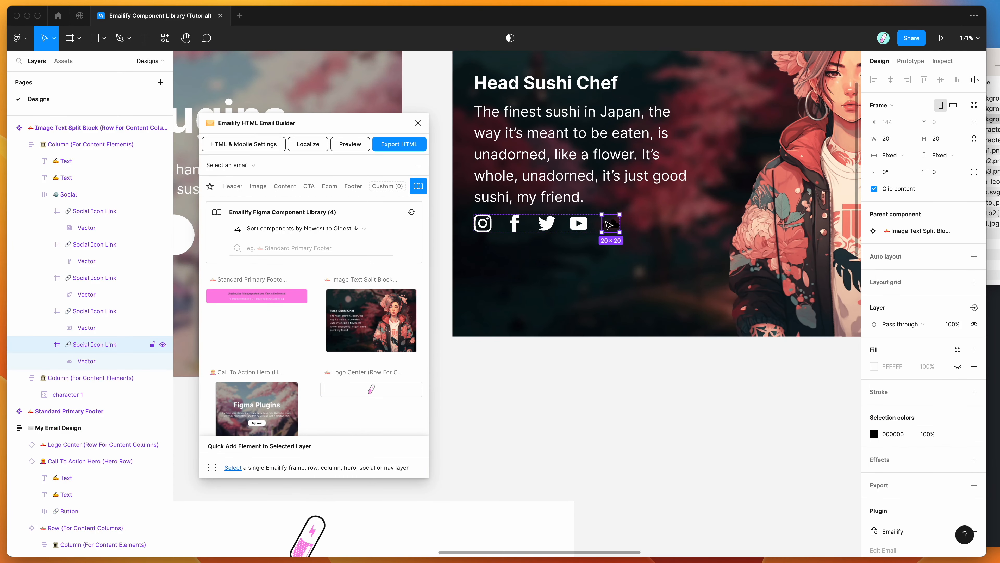
pyautogui.click(874, 431)
pyautogui.moveTo(834, 406); pyautogui.dragTo(699, 265)
pyautogui.click(666, 371)
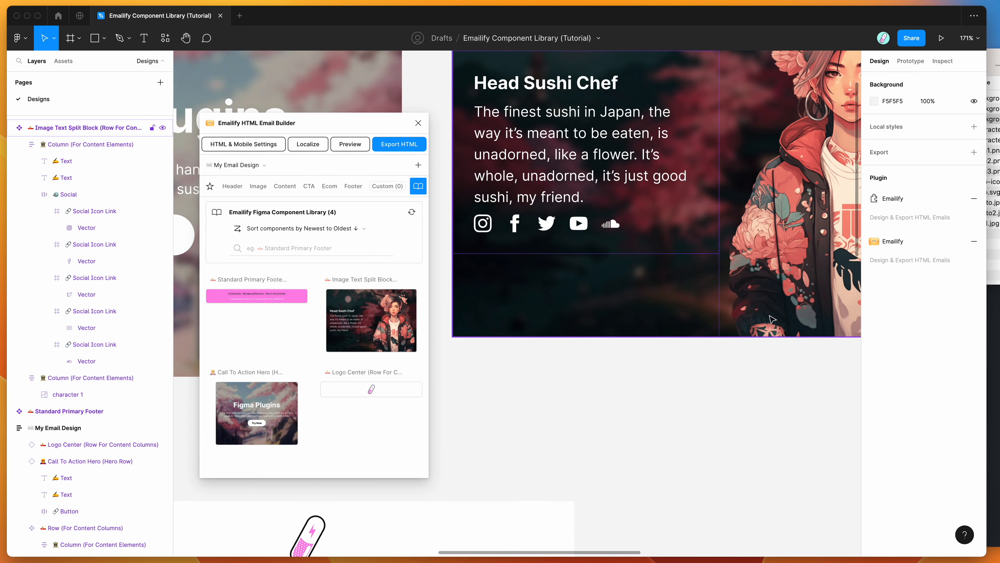
# Examine the social icons in the New Email blocks and the Quick Add content in My Email Design
pyautogui.scroll(-5, 670, 280)
pyautogui.scroll(-8, 669, 279)
pyautogui.hscroll(-8, 670, 279)
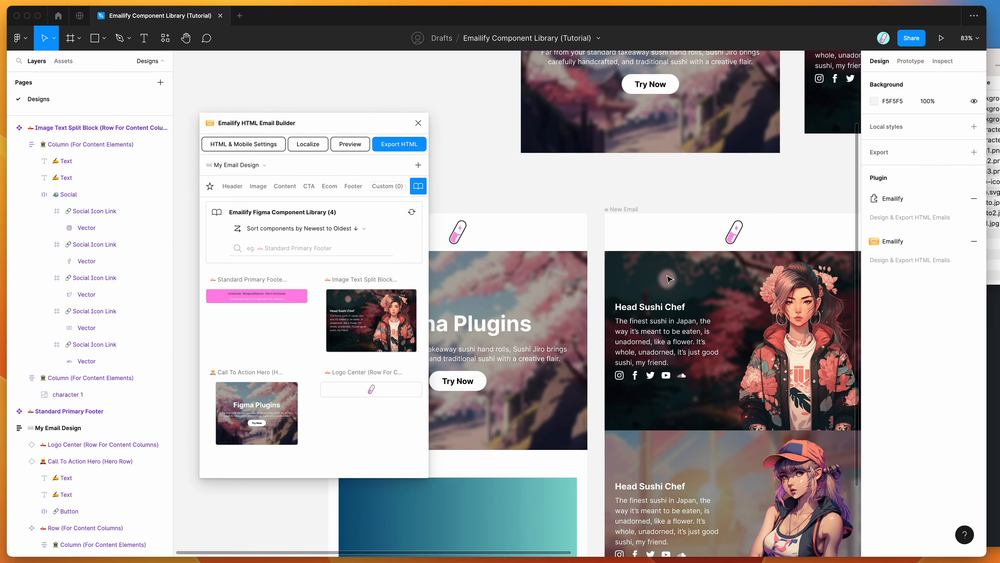
pyautogui.scroll(5, 668, 279)
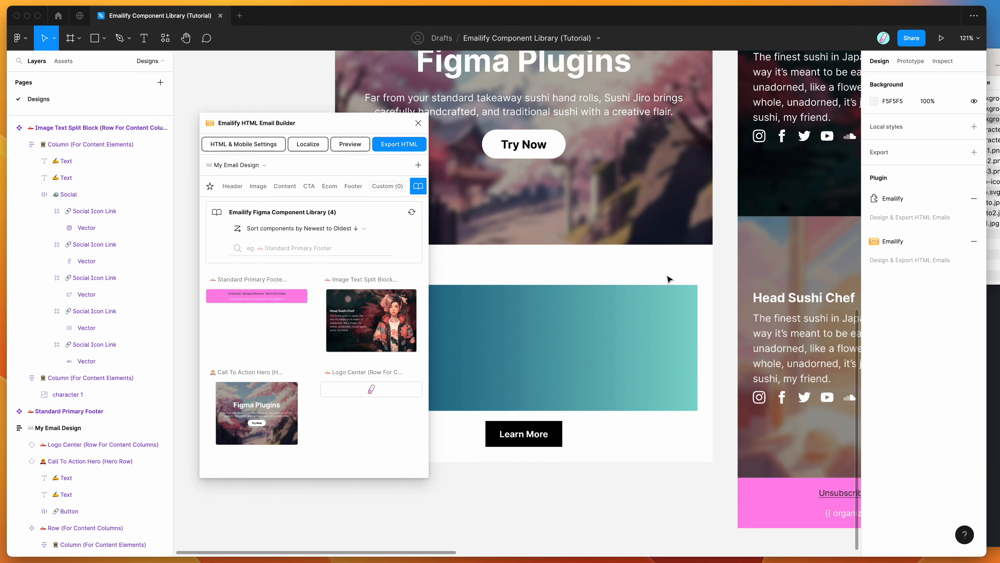
pyautogui.scroll(-1, 669, 279)
pyautogui.hscroll(-1, 669, 279)
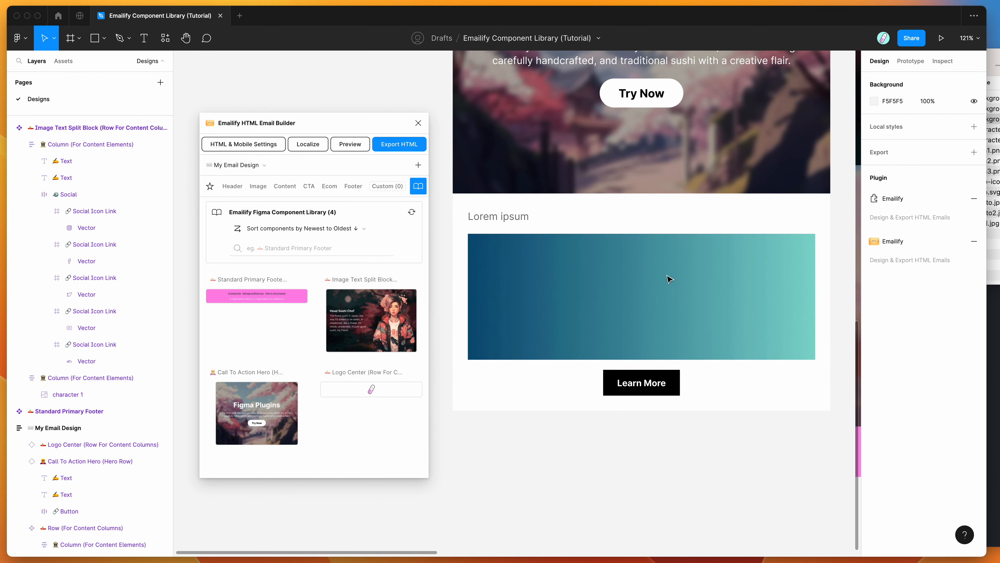
# Use Quick Add to insert a second Content Column into the Row component of My Email Design
pyautogui.scroll(-2, 585, 252)
pyautogui.click(585, 252)
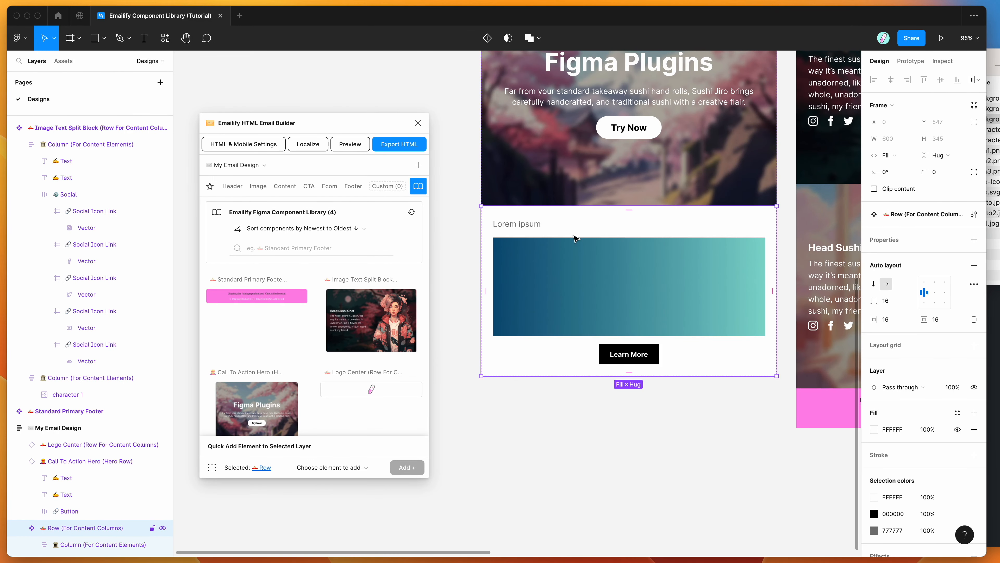
pyautogui.scroll(-2, 578, 232)
pyautogui.scroll(1, 576, 255)
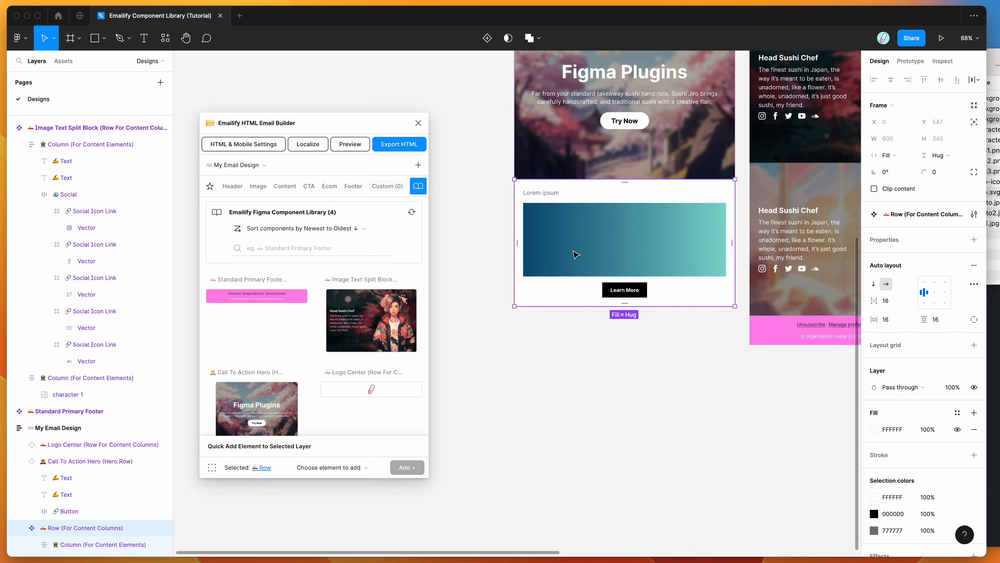
pyautogui.click(348, 468)
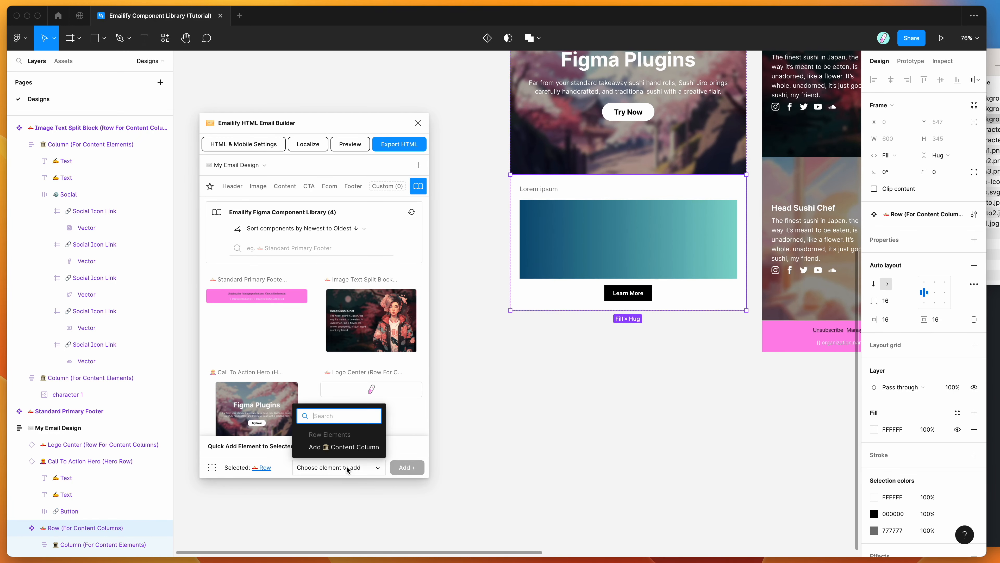
pyautogui.click(337, 449)
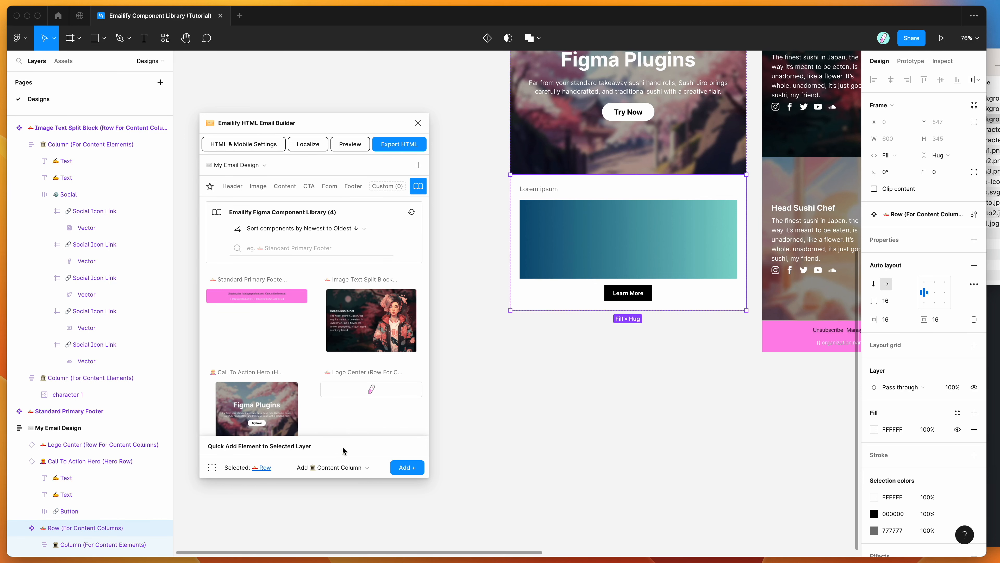
pyautogui.click(407, 468)
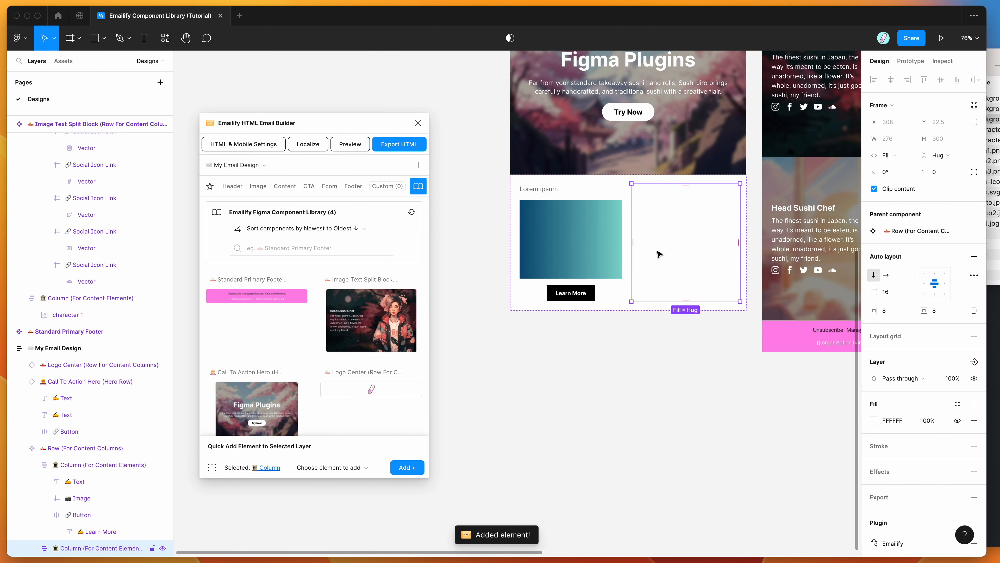
# Use Quick Add to place an Image and a Button in the Row component's new empty column
pyautogui.click(338, 468)
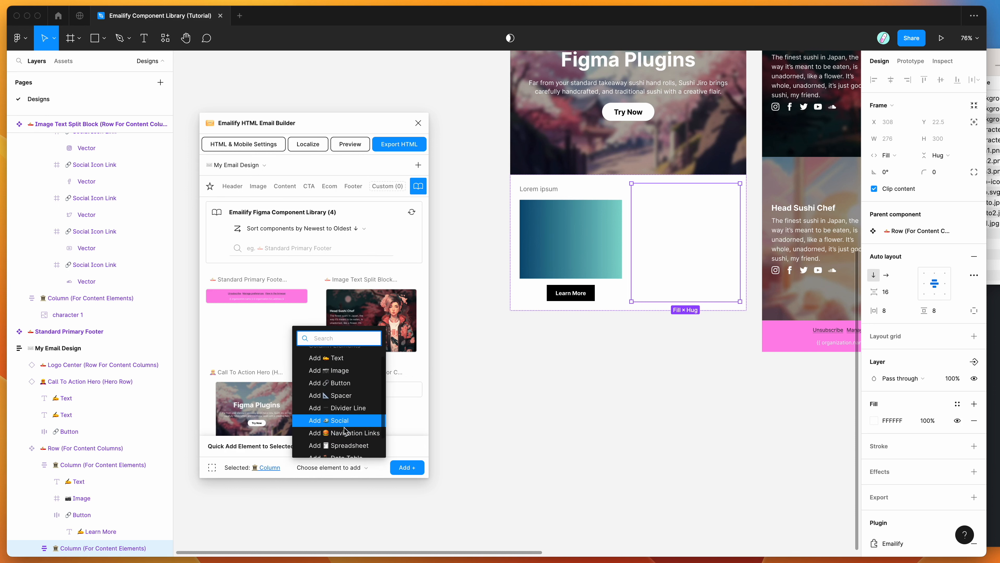
pyautogui.click(341, 363)
pyautogui.click(407, 467)
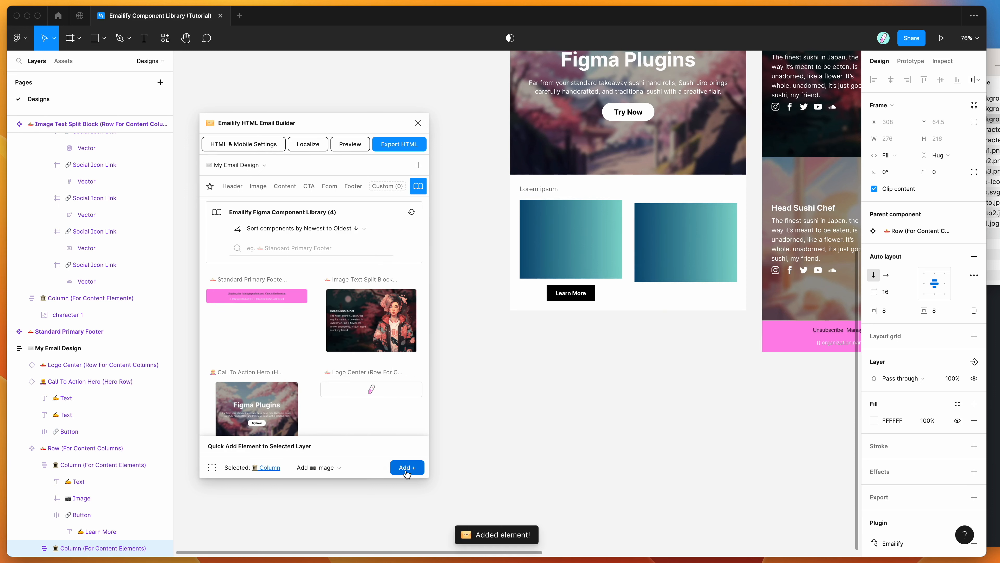
pyautogui.click(325, 466)
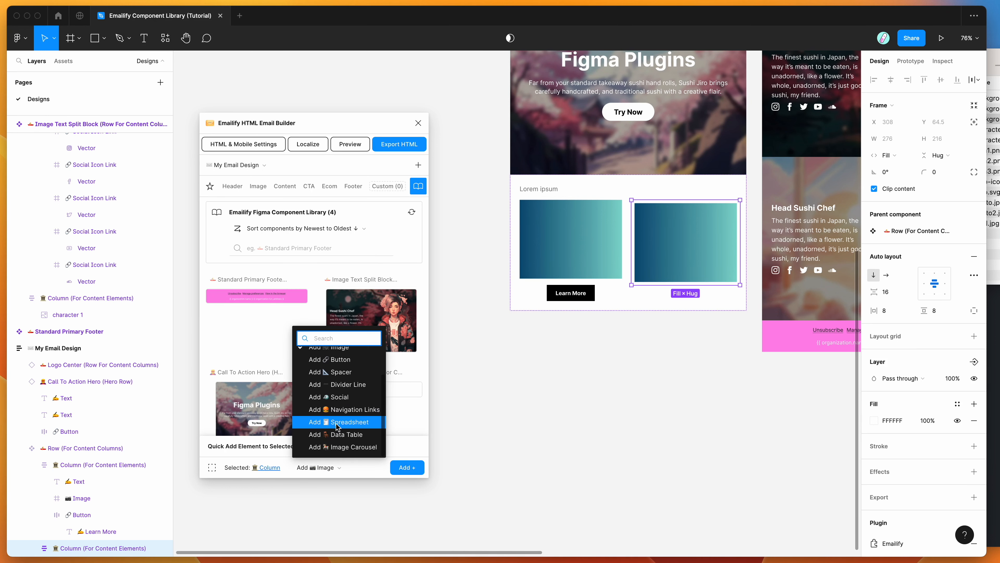
pyautogui.click(334, 359)
pyautogui.click(407, 468)
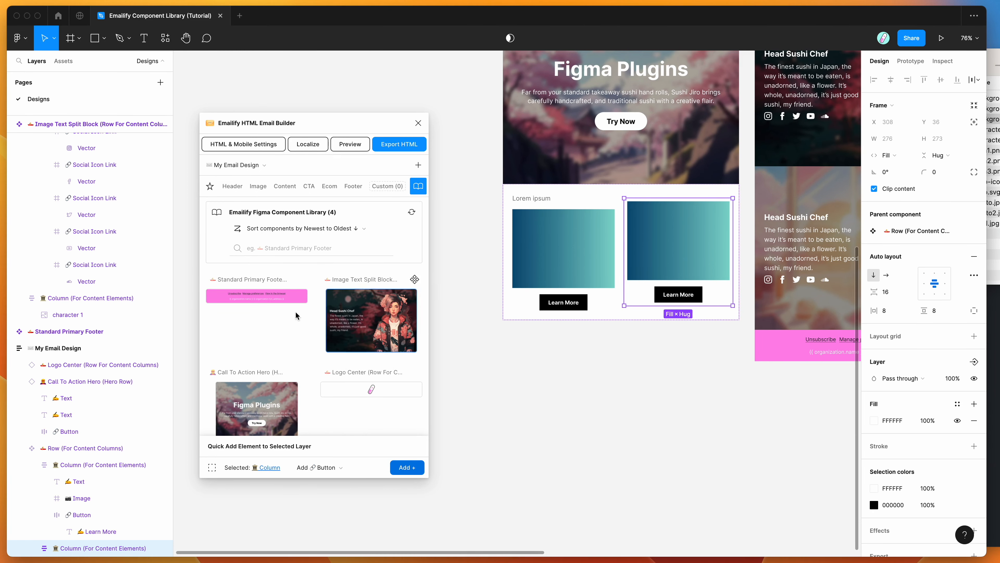
# Rename the Row component in My Email Design as Split Block, keeping its emoji prefix
pyautogui.scroll(-2, 142, 422)
pyautogui.click(52, 414)
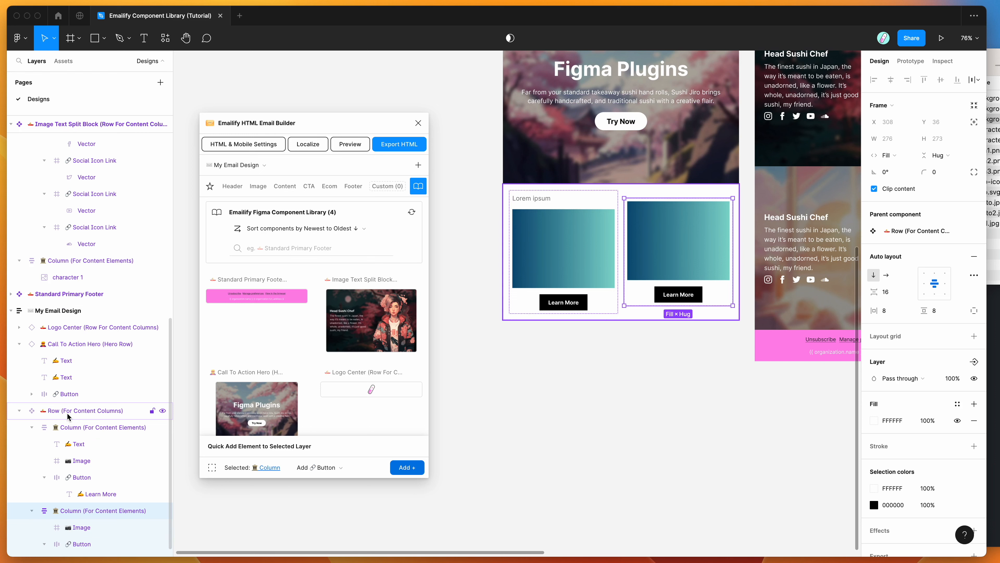
pyautogui.doubleClick(52, 416)
pyautogui.moveTo(48, 411); pyautogui.dragTo(166, 415)
pyautogui.write('Split Block')
pyautogui.press('Return')
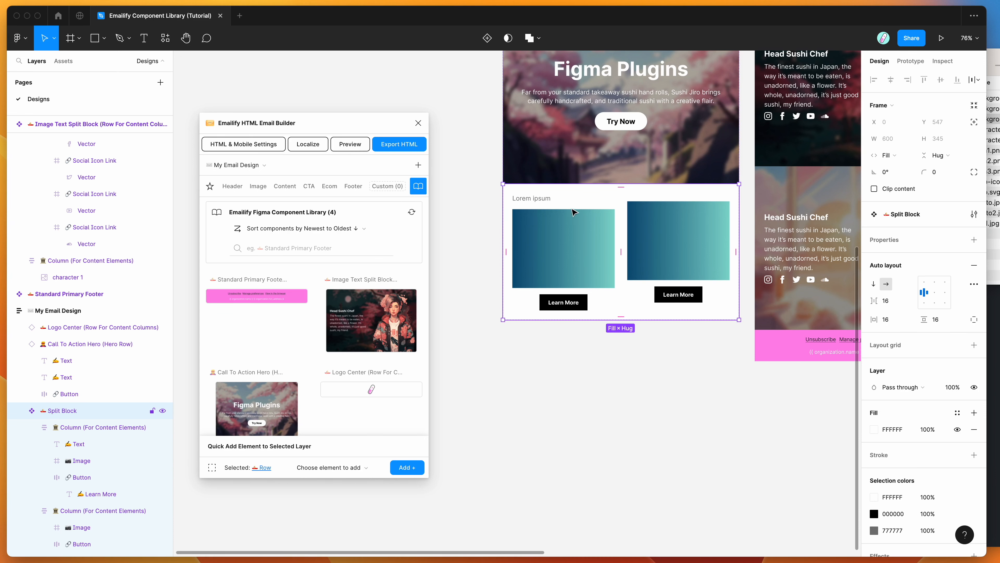
# Delete the Lorem ipsum text from the first column of the Split Block component
pyautogui.click(542, 202)
pyautogui.click(536, 203)
pyautogui.press('Delete')
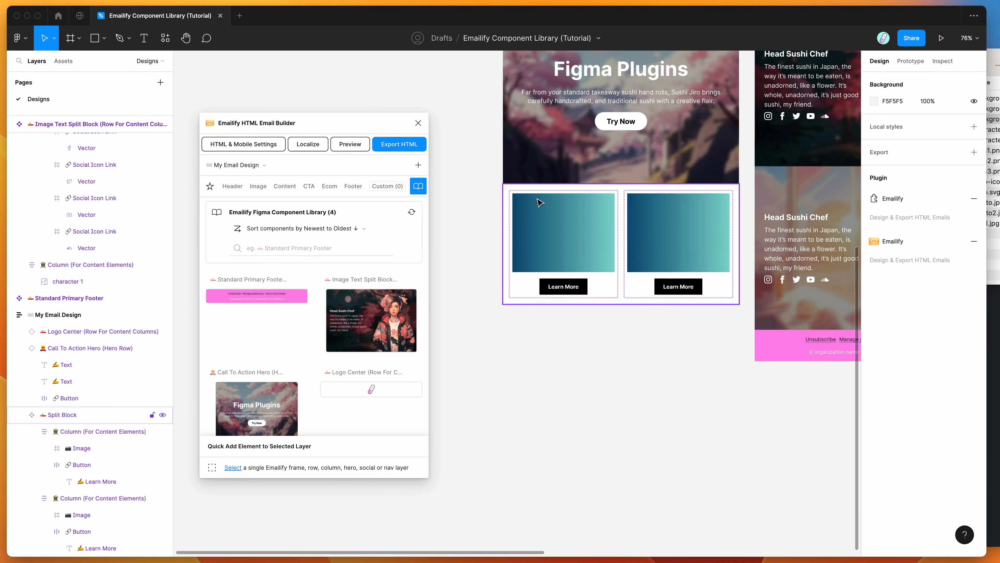
# Move the Split Block main component out of My Email Design to below the Logo Center component and refresh the Emailify component library
pyautogui.click(606, 230)
pyautogui.scroll(2, 648, 229)
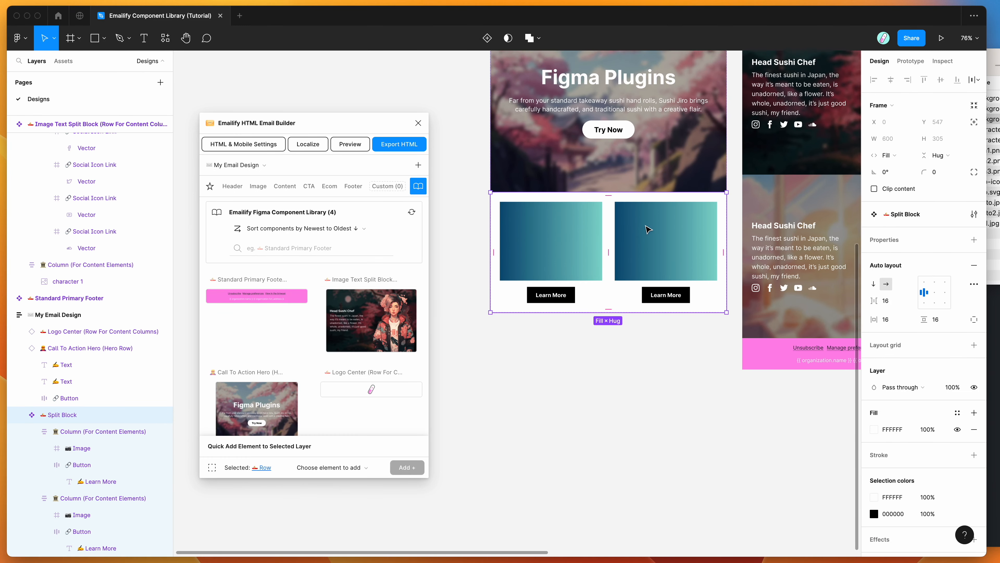
pyautogui.scroll(2, 637, 237)
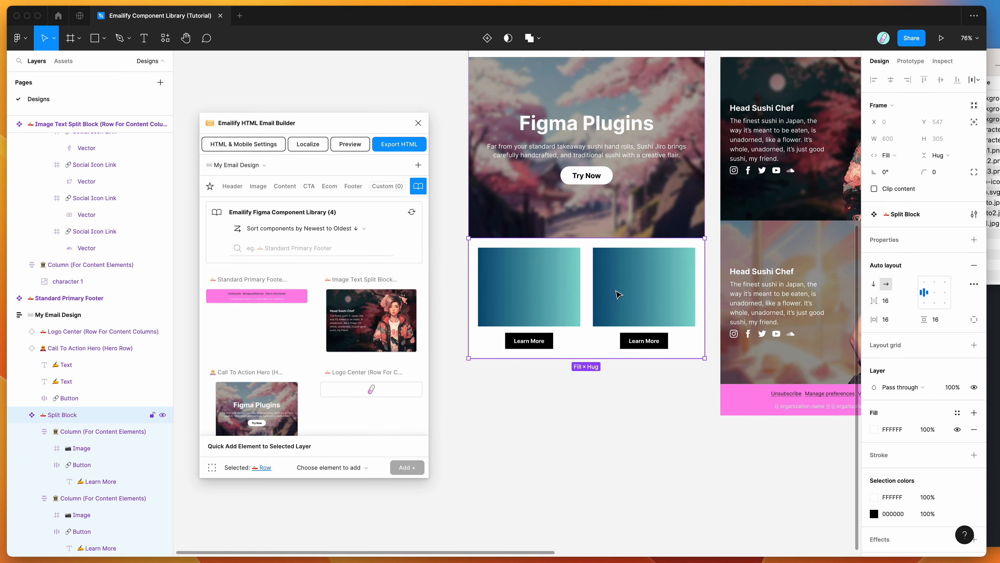
pyautogui.scroll(-5, 618, 294)
pyautogui.moveTo(617, 295); pyautogui.dragTo(579, 178)
pyautogui.scroll(-3, 585, 419)
pyautogui.scroll(5, 579, 178)
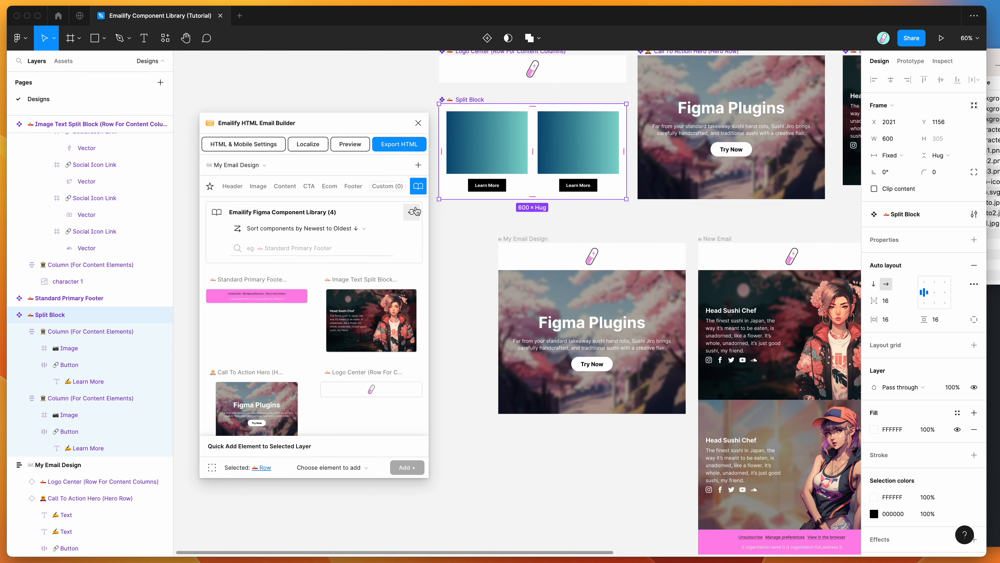
pyautogui.click(412, 215)
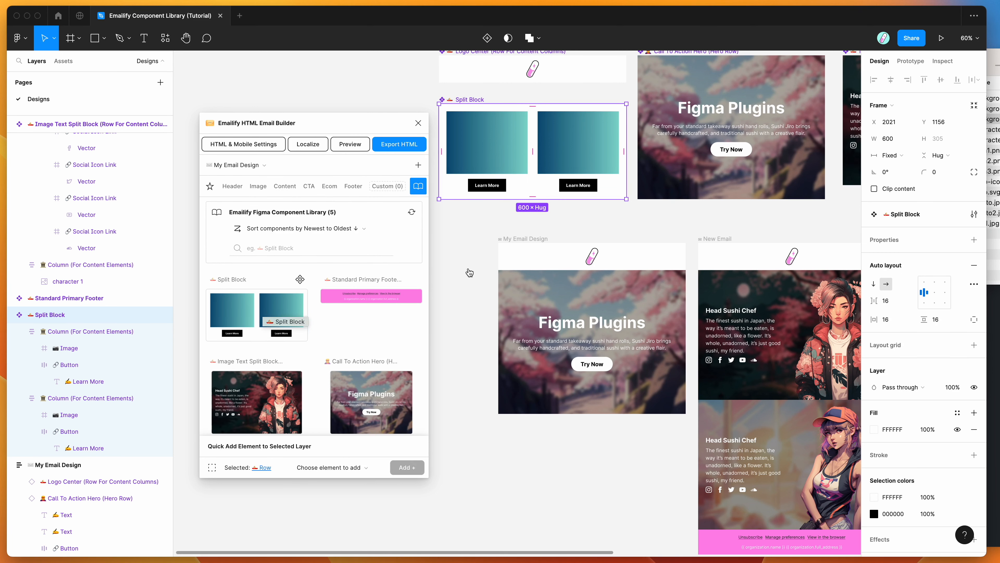
# Replace the image fill in the Split Block main component's first column with the photo of a computer and plant on a desk
pyautogui.scroll(1, 569, 245)
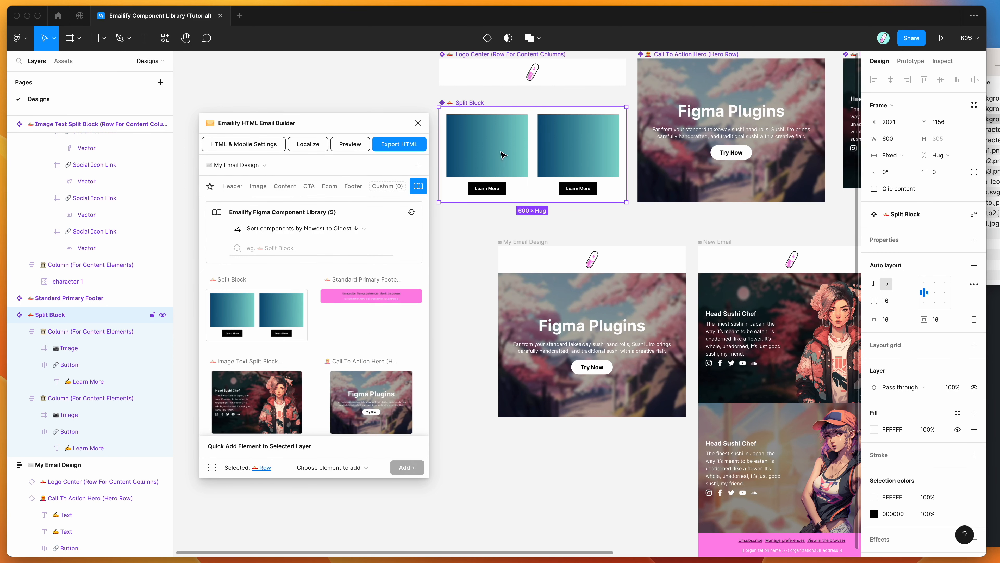
pyautogui.click(493, 154)
pyautogui.click(493, 151)
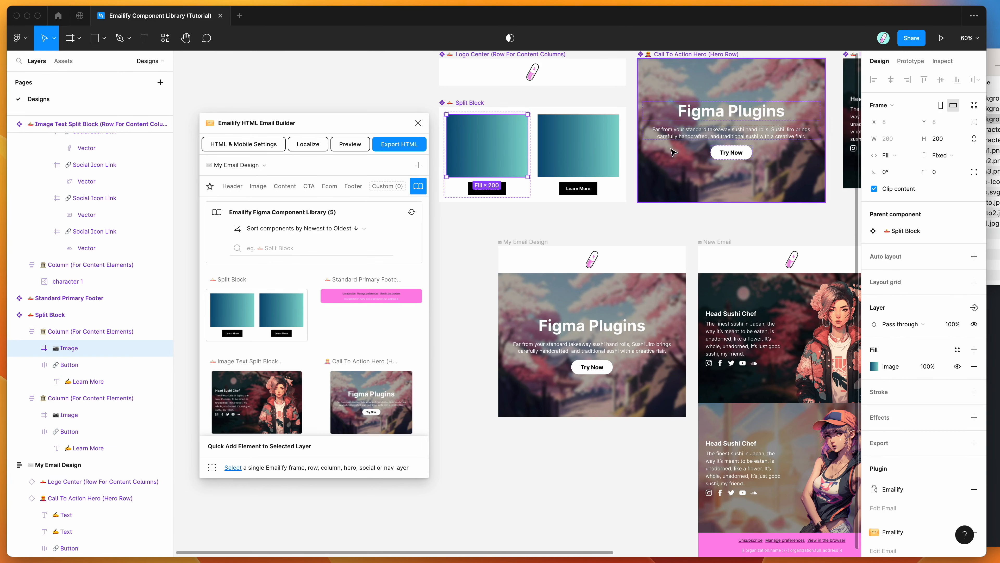
pyautogui.click(872, 373)
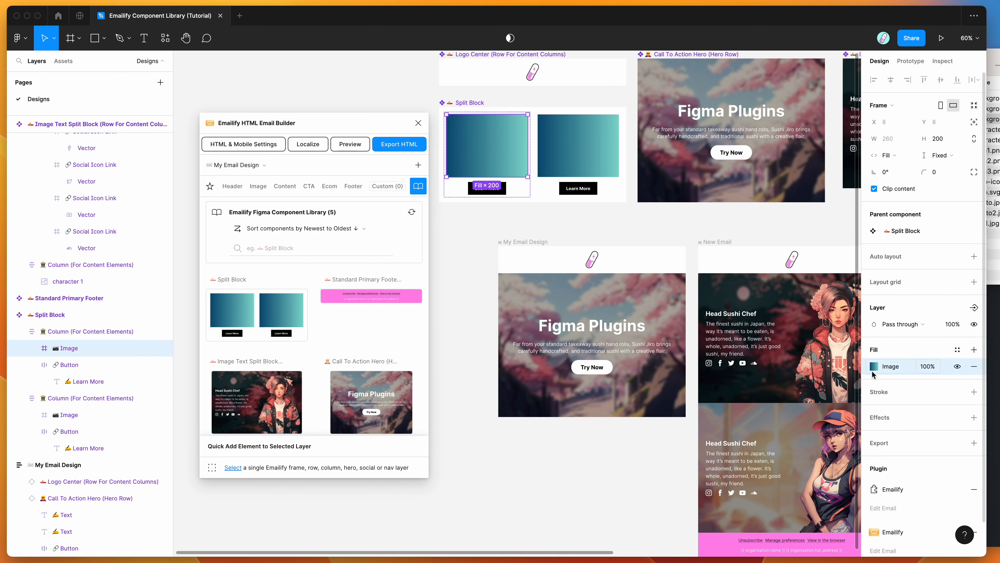
pyautogui.click(874, 366)
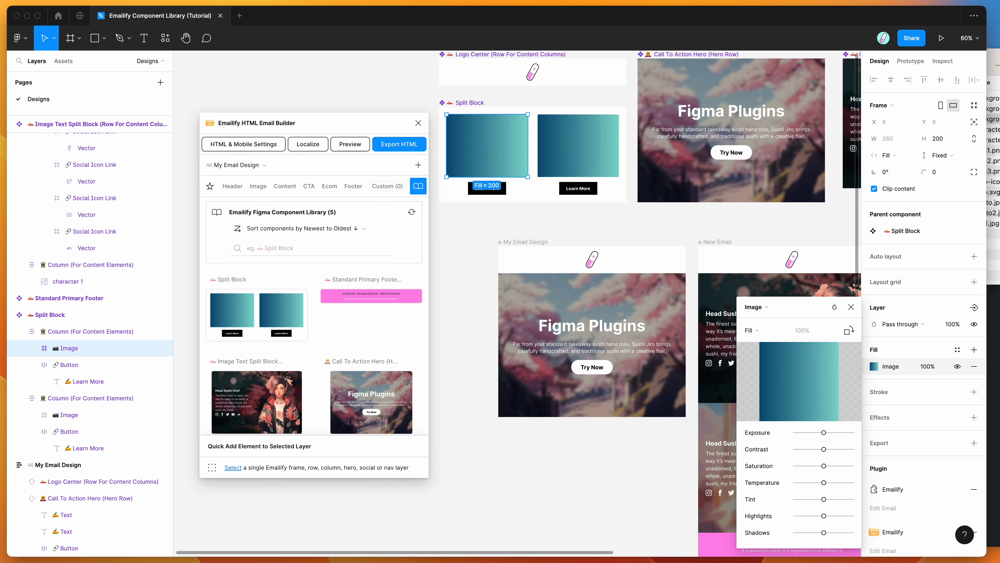
pyautogui.click(799, 381)
pyautogui.click(994, 192)
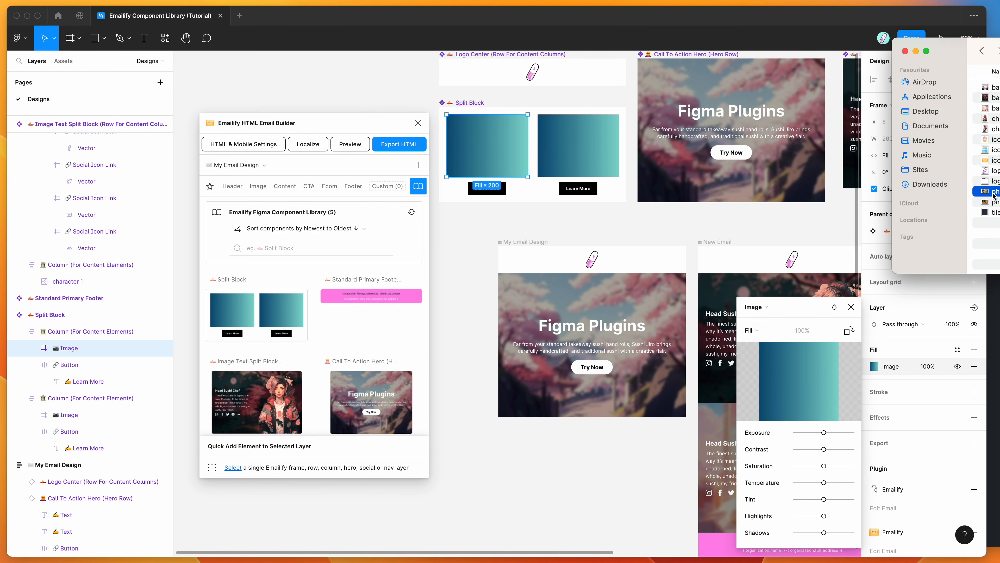
pyautogui.moveTo(907, 243); pyautogui.dragTo(799, 380)
# Replace the image fill in the Split Block main component's second column with the headphones and keyboard photo
pyautogui.click(585, 152)
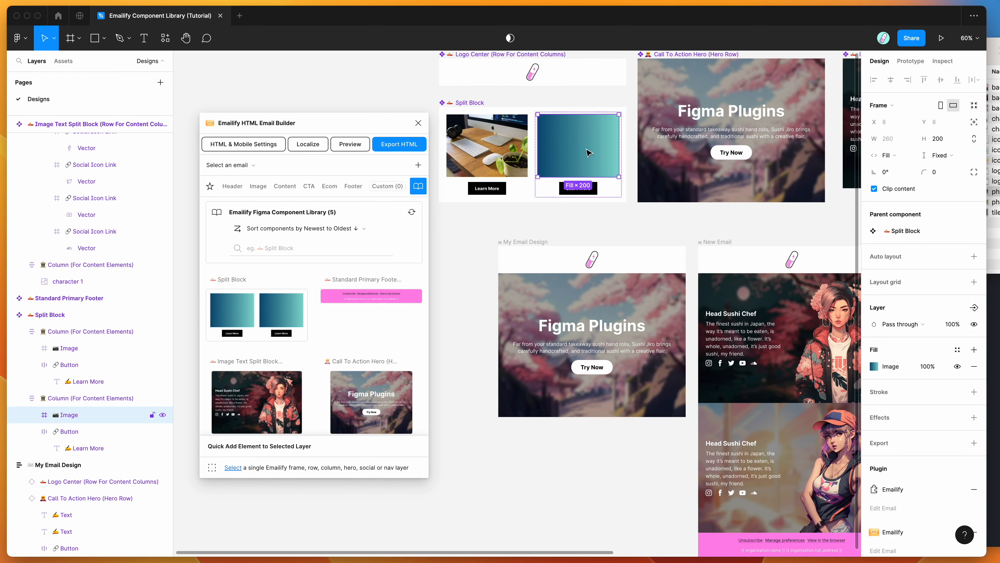
pyautogui.click(874, 366)
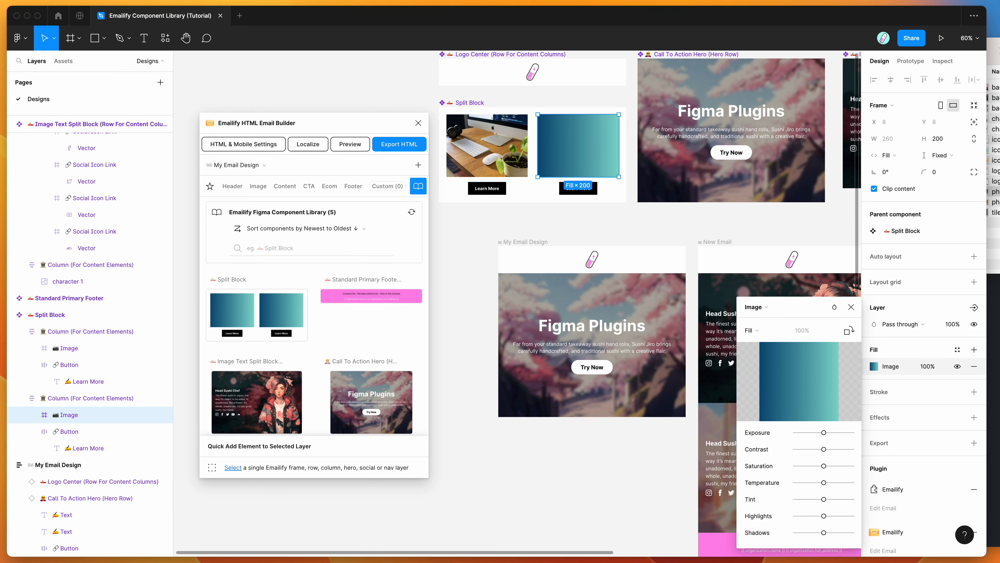
pyautogui.moveTo(994, 50); pyautogui.dragTo(995, 28)
pyautogui.click(995, 179)
pyautogui.moveTo(994, 179); pyautogui.dragTo(799, 378)
pyautogui.click(567, 232)
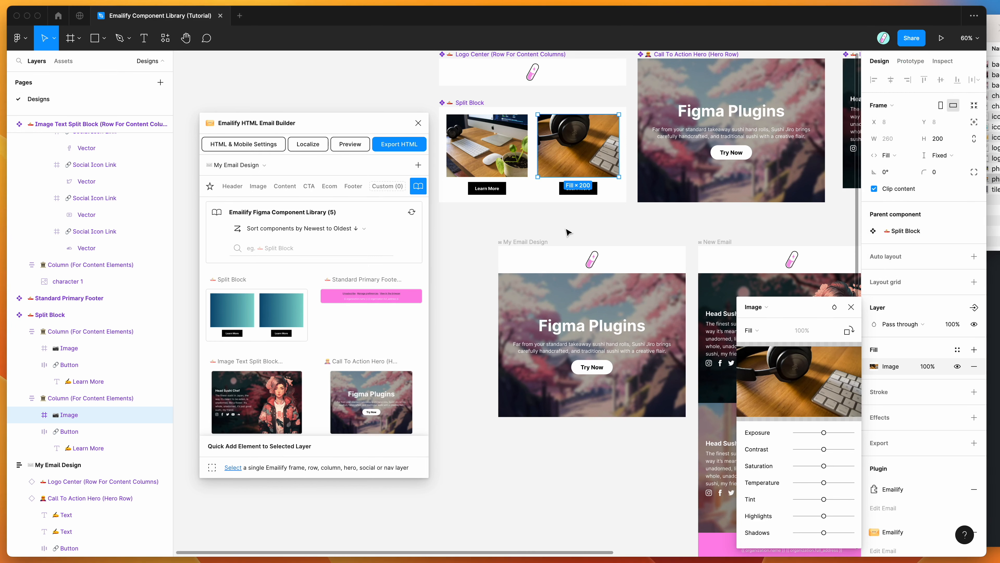
# Refresh the Emailify component library to update the Split Block preview with its new photos
pyautogui.hscroll(-2, 547, 222)
pyautogui.scroll(3, 531, 219)
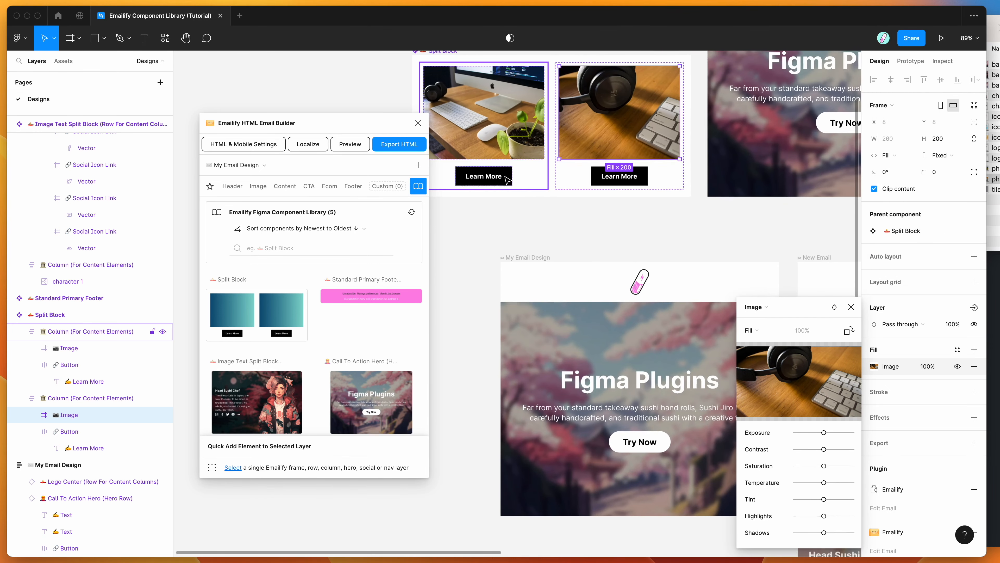
pyautogui.click(411, 212)
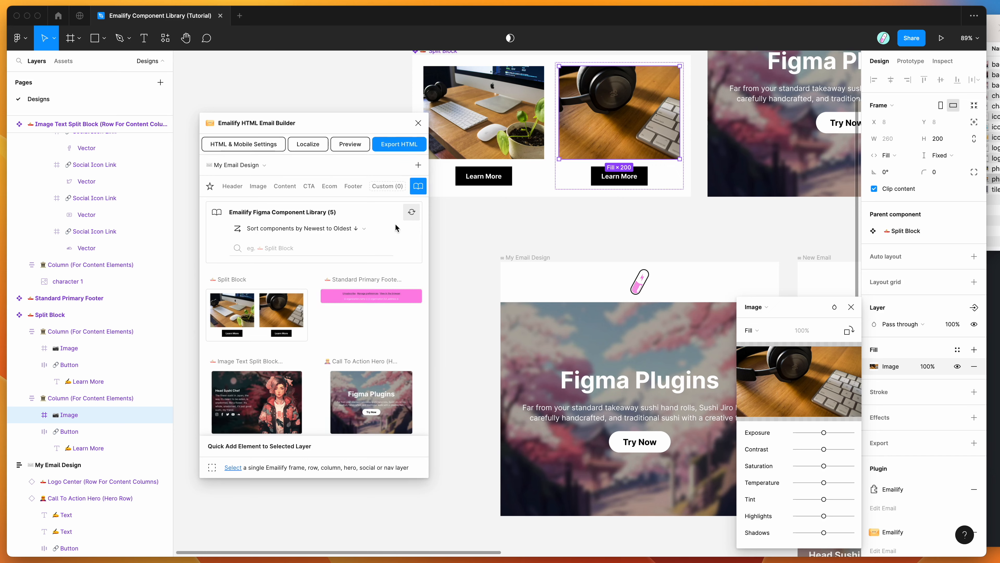
# Insert the Split Block component from the library below the Call To Action Hero in My Email Design
pyautogui.scroll(-2, 540, 301)
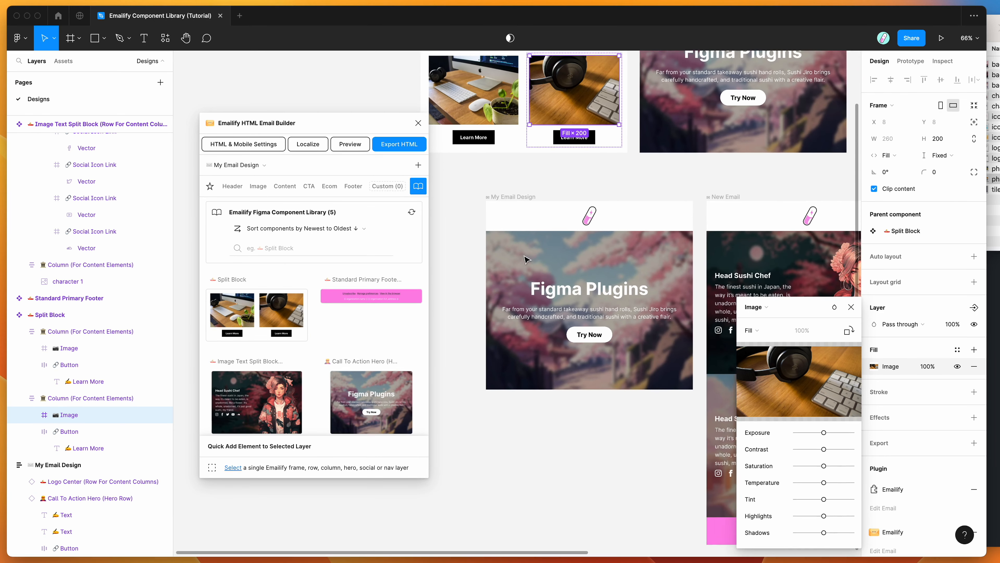
pyautogui.click(502, 192)
pyautogui.scroll(-3, 458, 196)
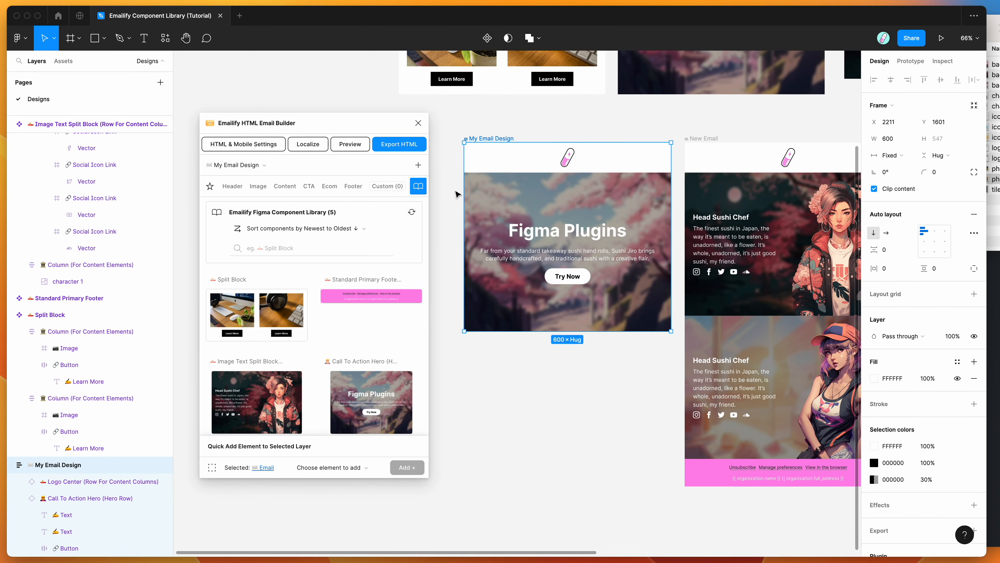
pyautogui.click(261, 316)
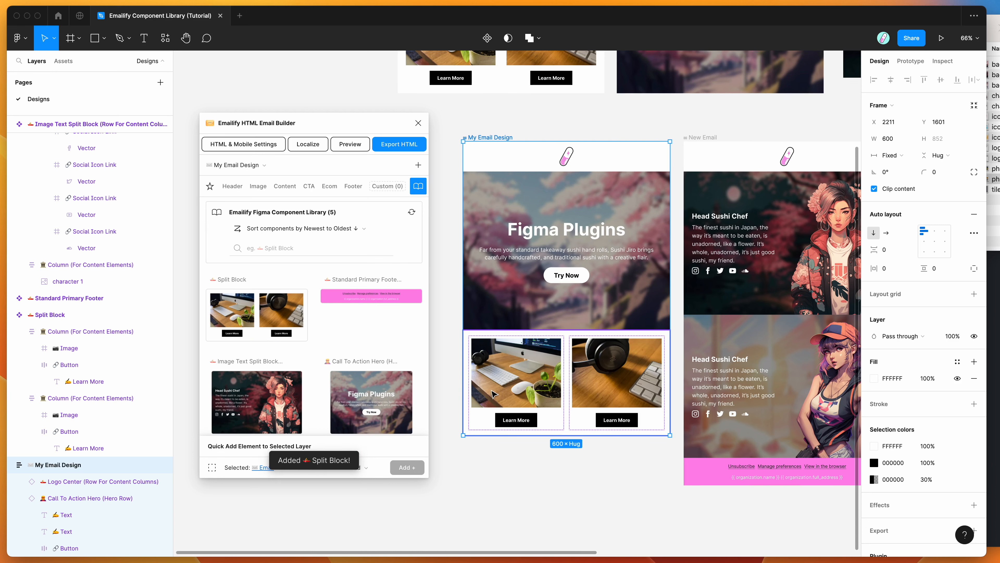
# Examine the Split Block instance within the My Email Design layout
pyautogui.scroll(-2, 567, 381)
pyautogui.scroll(5, 575, 379)
pyautogui.scroll(-4, 591, 372)
pyautogui.scroll(-2, 552, 339)
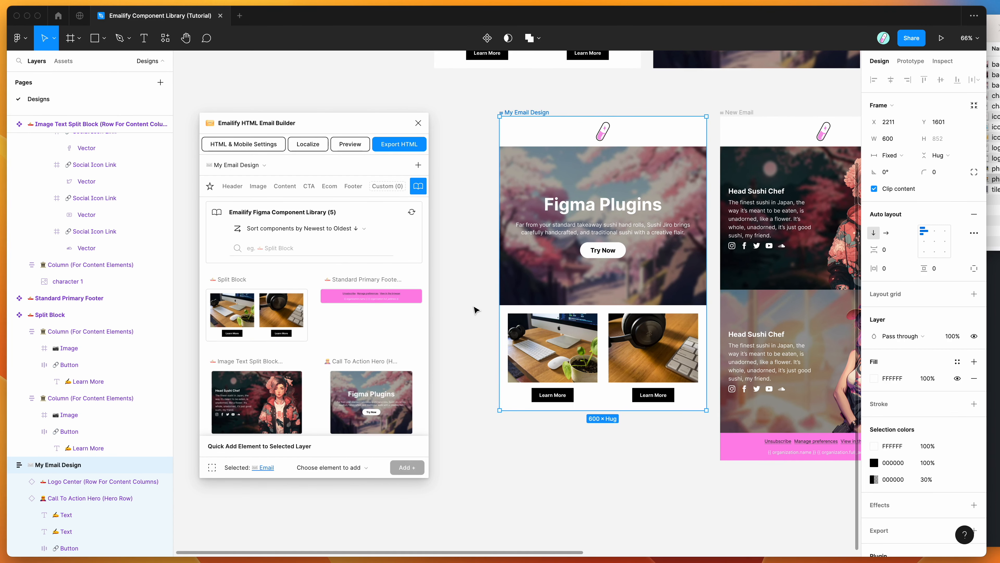
pyautogui.click(475, 310)
pyautogui.scroll(-2, 476, 310)
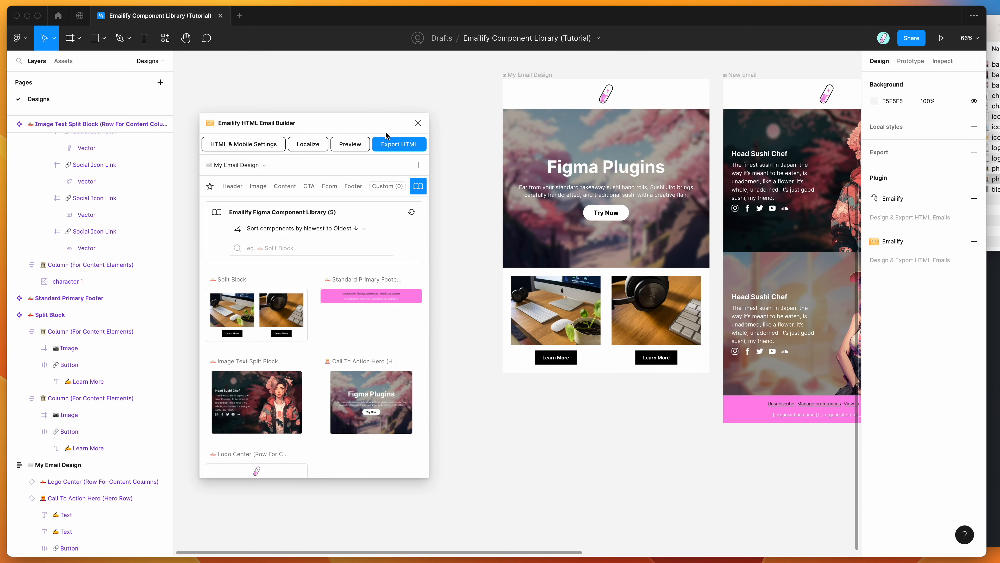
pyautogui.moveTo(381, 127); pyautogui.dragTo(401, 127)
pyautogui.click(553, 309)
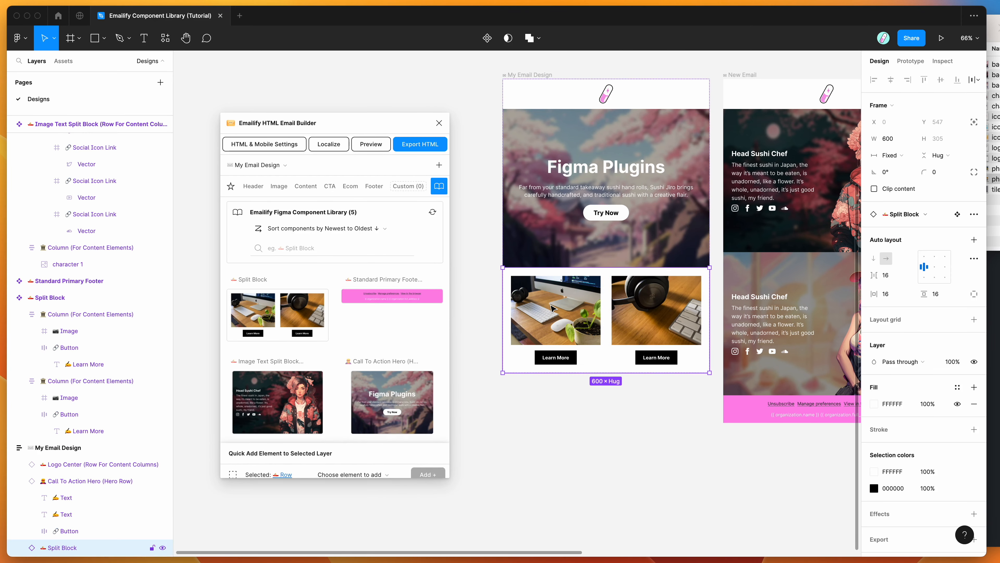
pyautogui.click(476, 231)
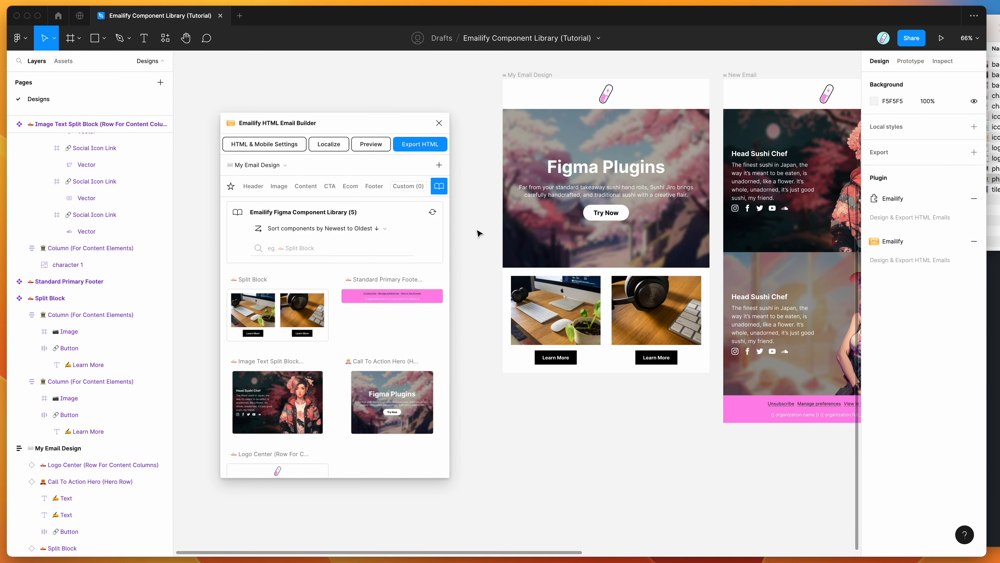
# Start a new custom component in the Emailify builder using the Double Column Layout
pyautogui.click(398, 186)
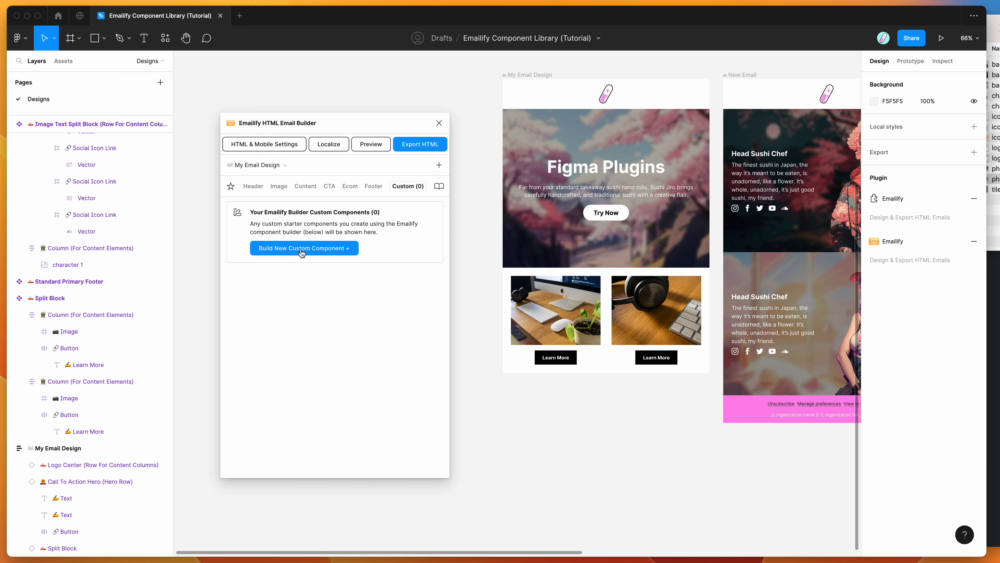
pyautogui.click(314, 249)
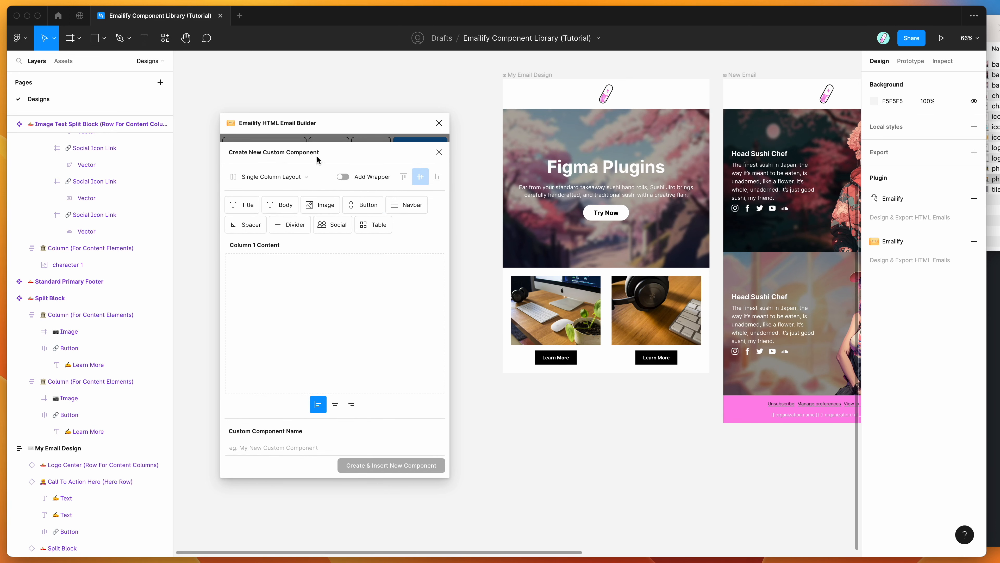
pyautogui.click(300, 177)
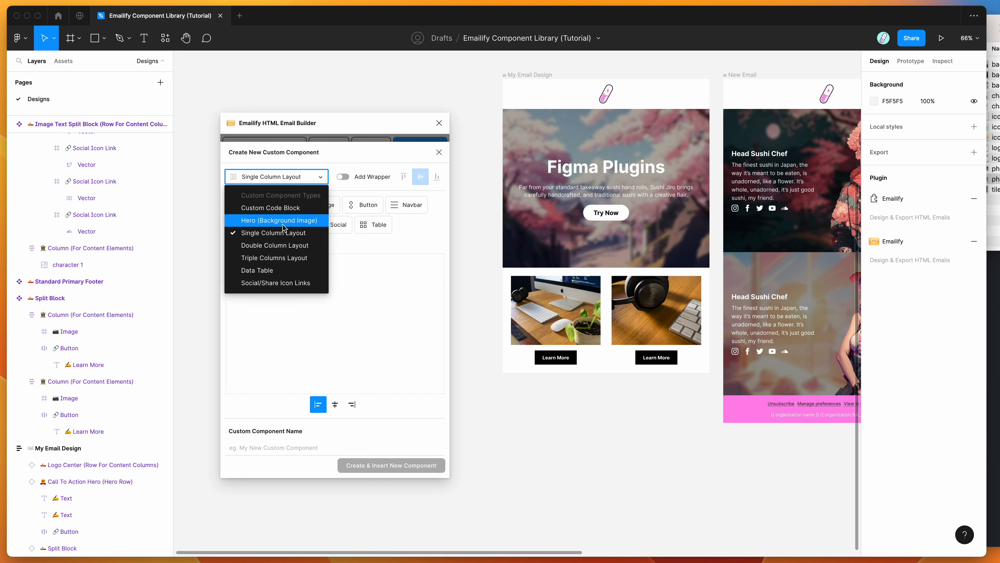
pyautogui.click(258, 247)
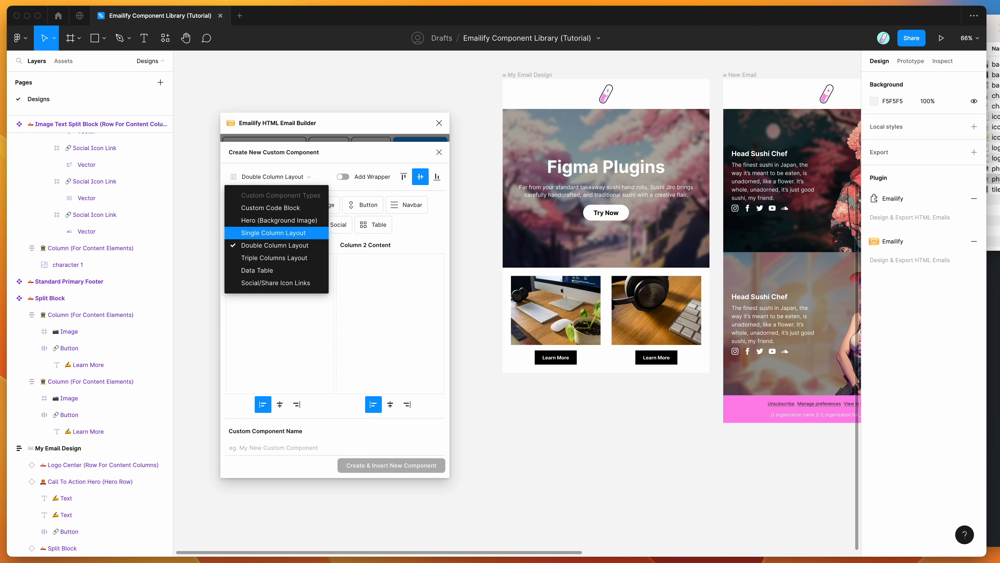
pyautogui.click(269, 232)
pyautogui.click(270, 179)
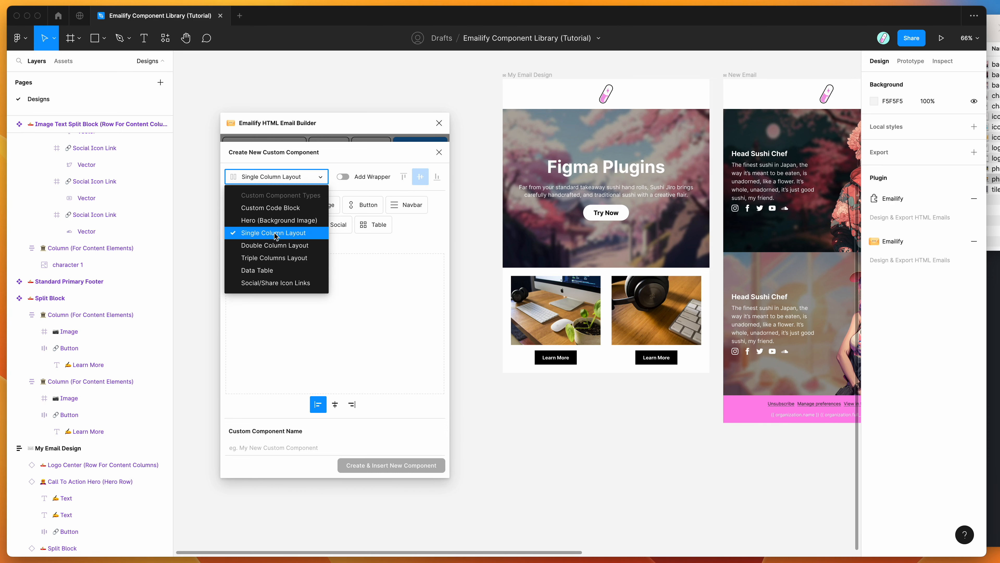
pyautogui.click(270, 222)
pyautogui.click(294, 180)
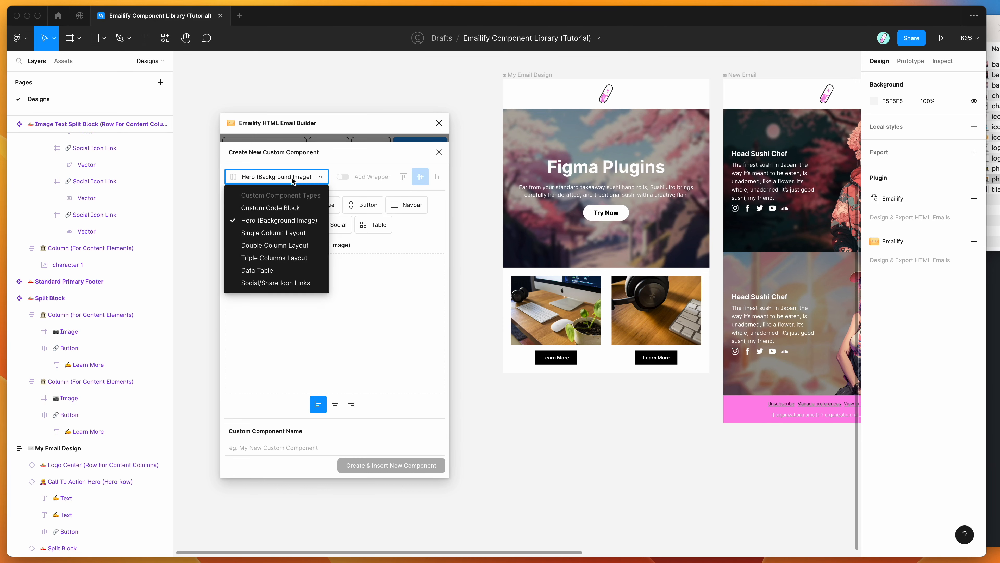
pyautogui.click(275, 246)
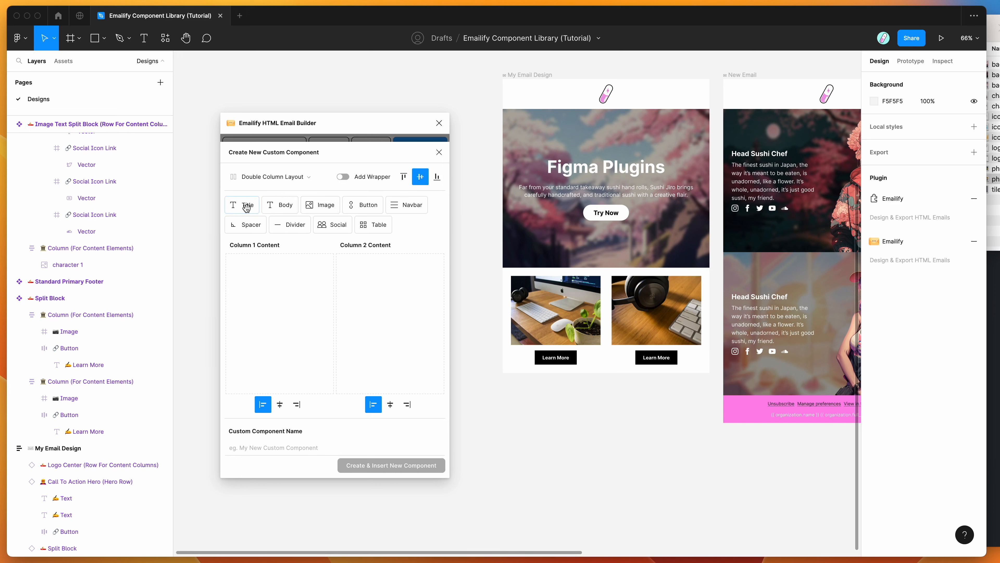
# Add Title, Body and Button elements to column 1 and an Image to column 2 of the new custom component
pyautogui.moveTo(242, 208); pyautogui.dragTo(253, 263)
pyautogui.moveTo(279, 205); pyautogui.dragTo(255, 280)
pyautogui.moveTo(319, 205); pyautogui.dragTo(374, 277)
pyautogui.moveTo(366, 207); pyautogui.dragTo(271, 301)
# Name the custom component Split CTA, then create it and insert it into My Email Design
pyautogui.click(274, 446)
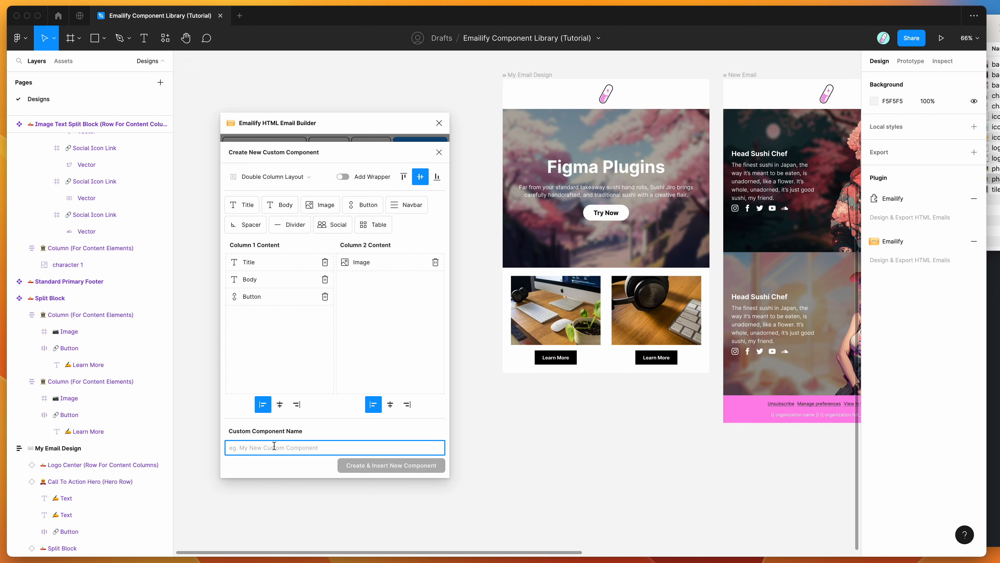
pyautogui.write('Split CTA')
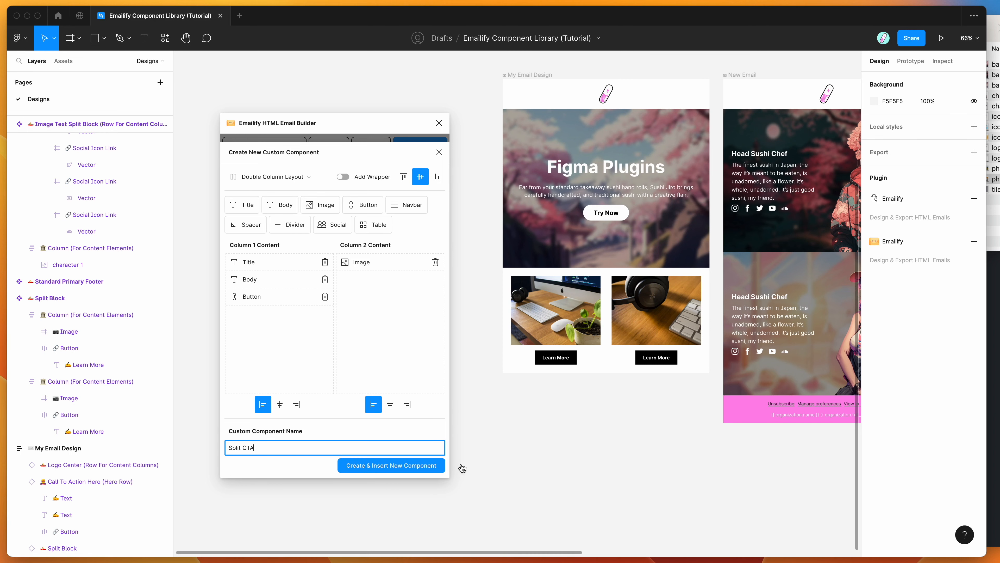
pyautogui.click(380, 466)
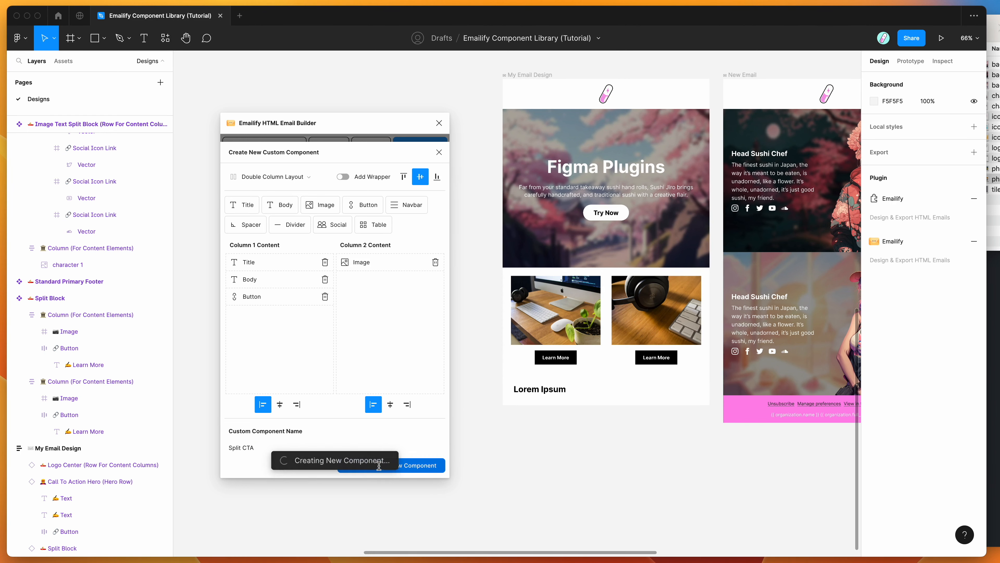
# Quick-add a Social element below the button in the first column of the inserted Split CTA component
pyautogui.scroll(3, 570, 436)
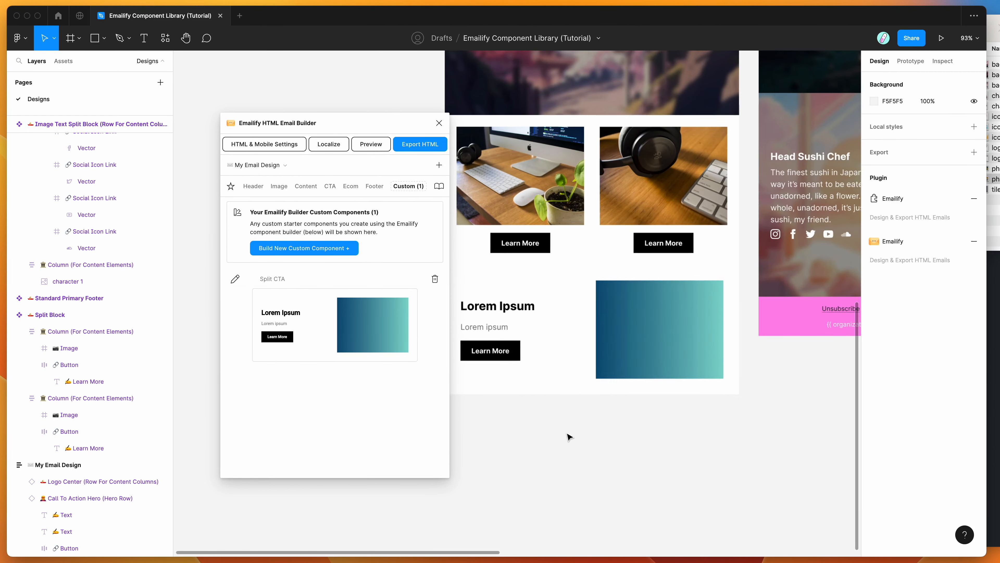
pyautogui.scroll(1, 587, 352)
pyautogui.click(596, 302)
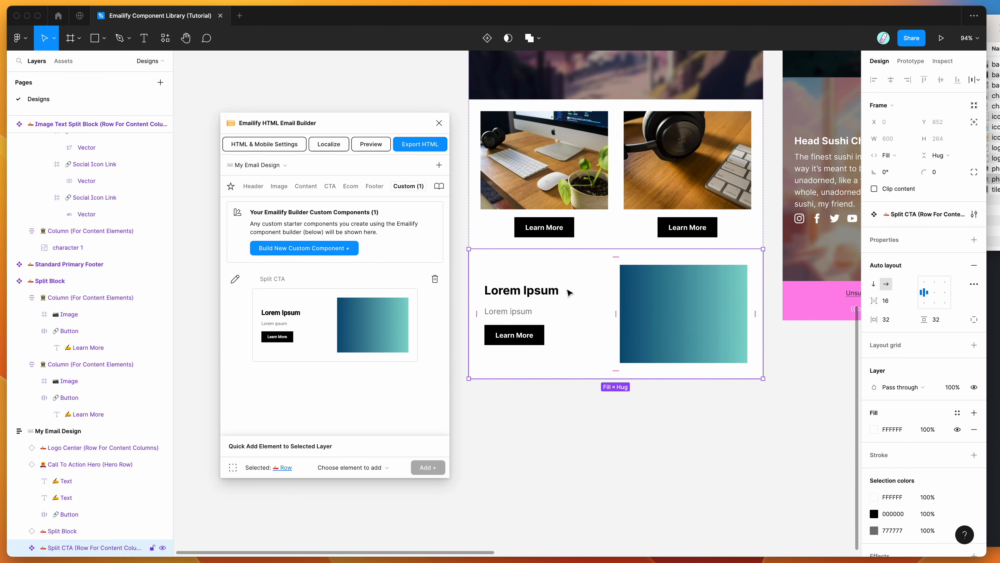
pyautogui.scroll(1, 555, 301)
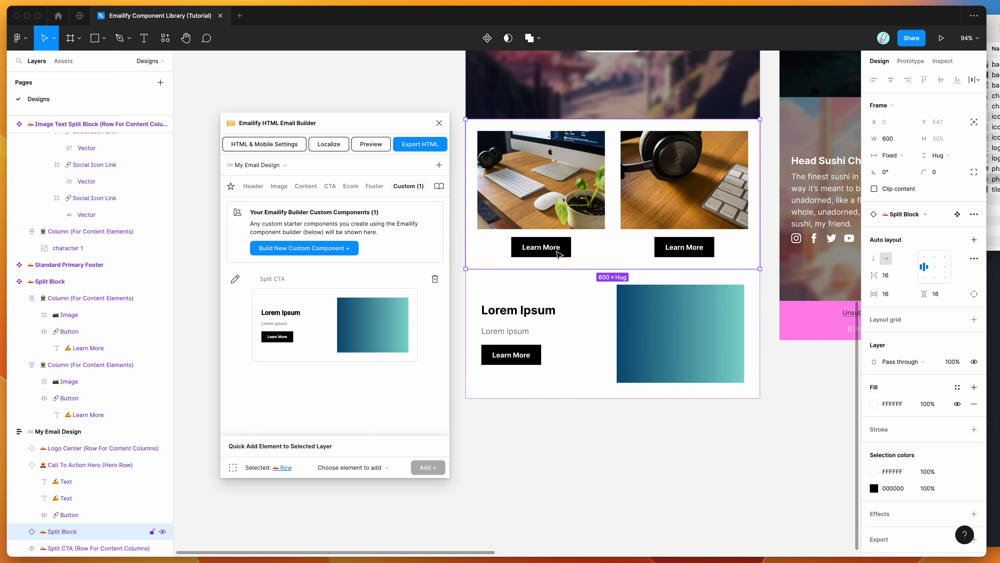
pyautogui.scroll(-2, 559, 299)
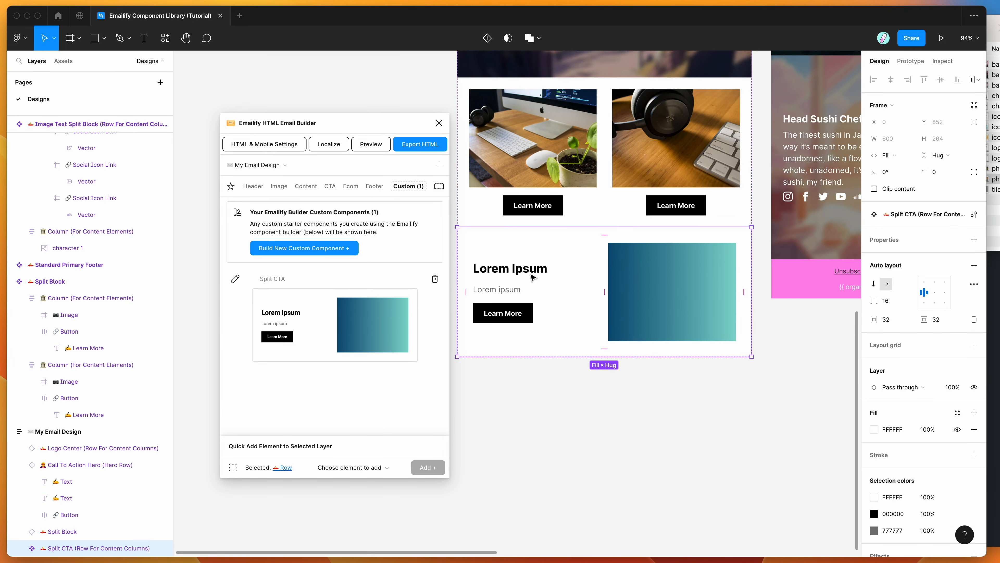
pyautogui.hscroll(-1, 531, 276)
pyautogui.click(521, 273)
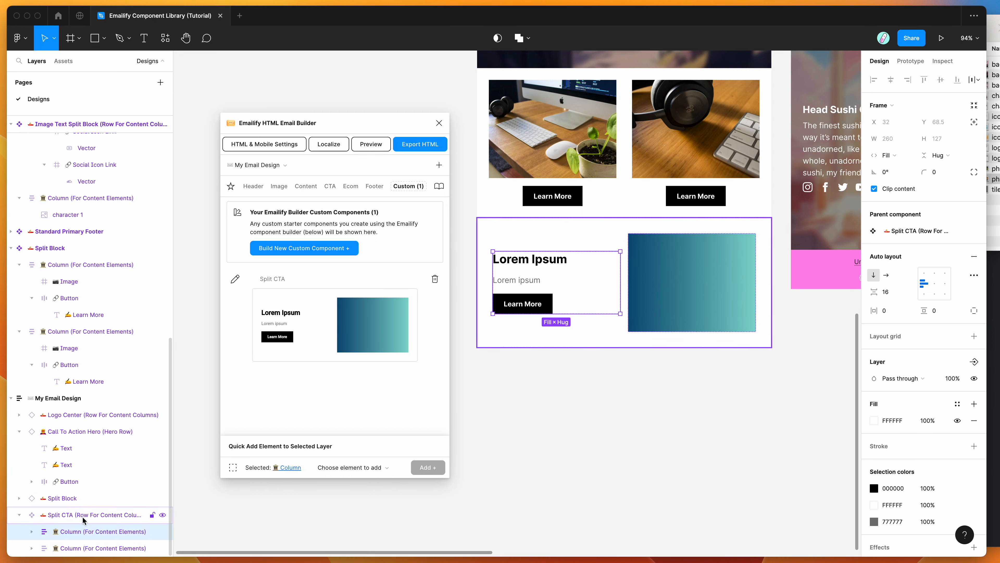
pyautogui.click(32, 531)
pyautogui.scroll(-3, 79, 512)
pyautogui.click(350, 467)
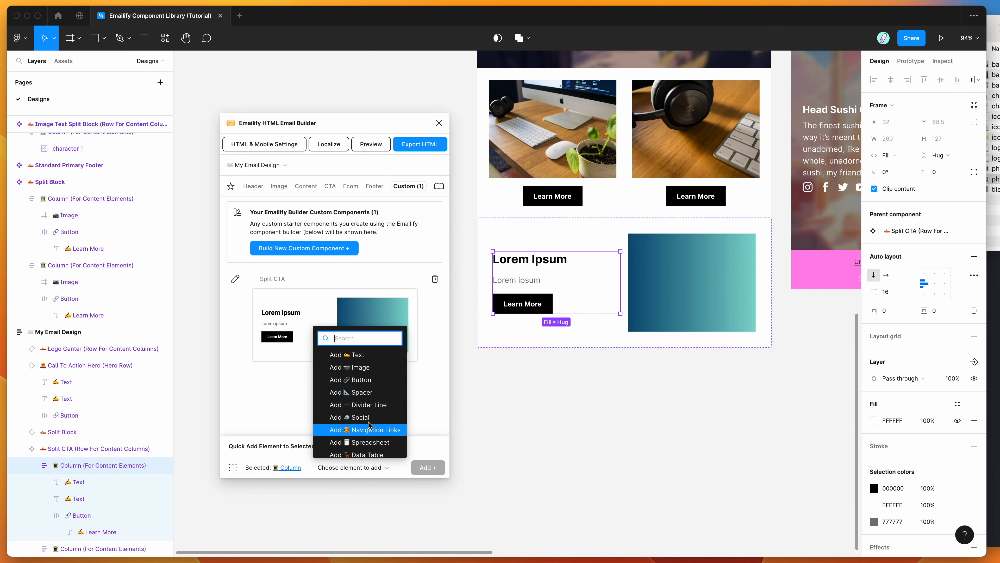
pyautogui.click(370, 417)
pyautogui.click(438, 469)
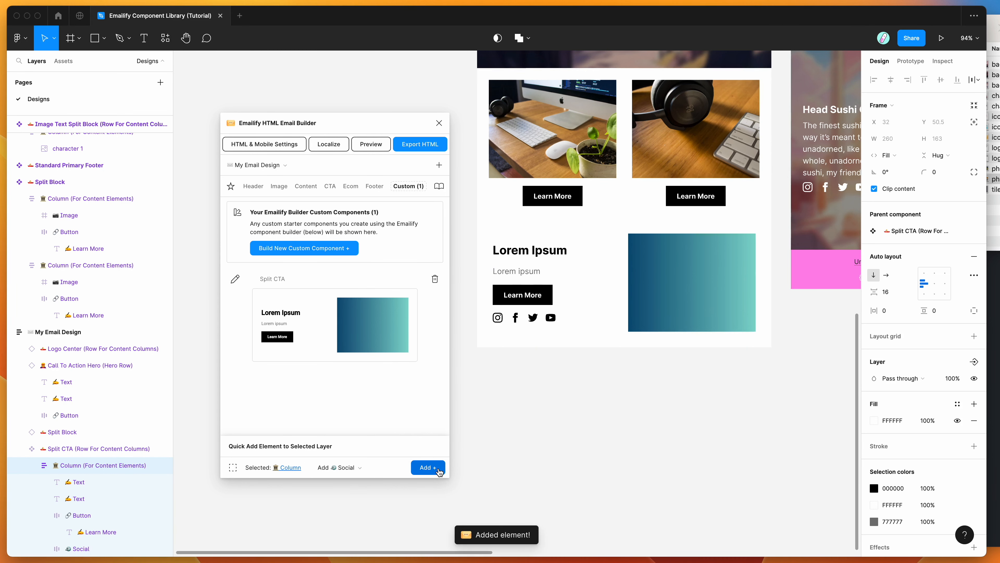
# Quick-add LinkedIn and Twitch links to the Social element in the Split CTA's first column
pyautogui.click(521, 321)
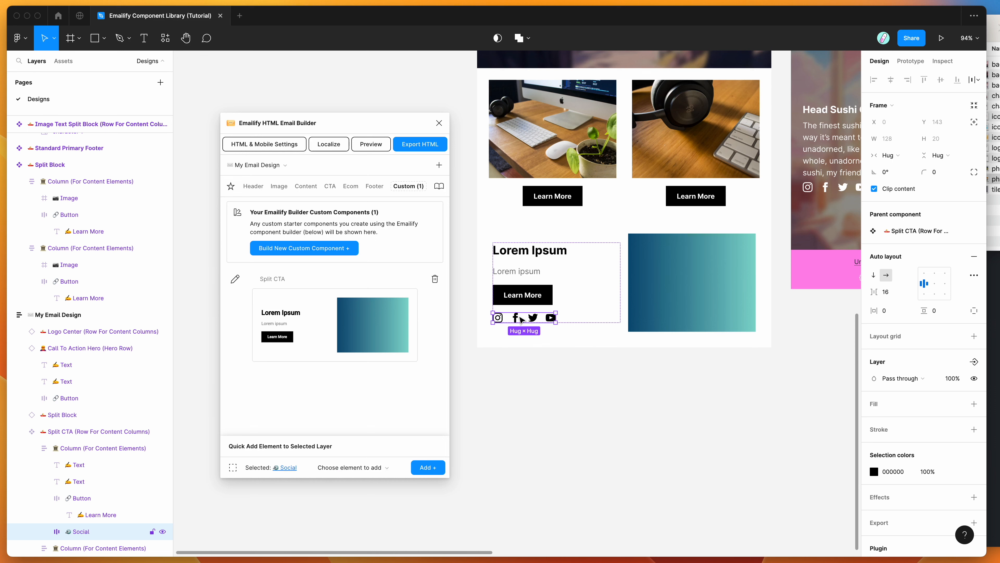
pyautogui.click(341, 470)
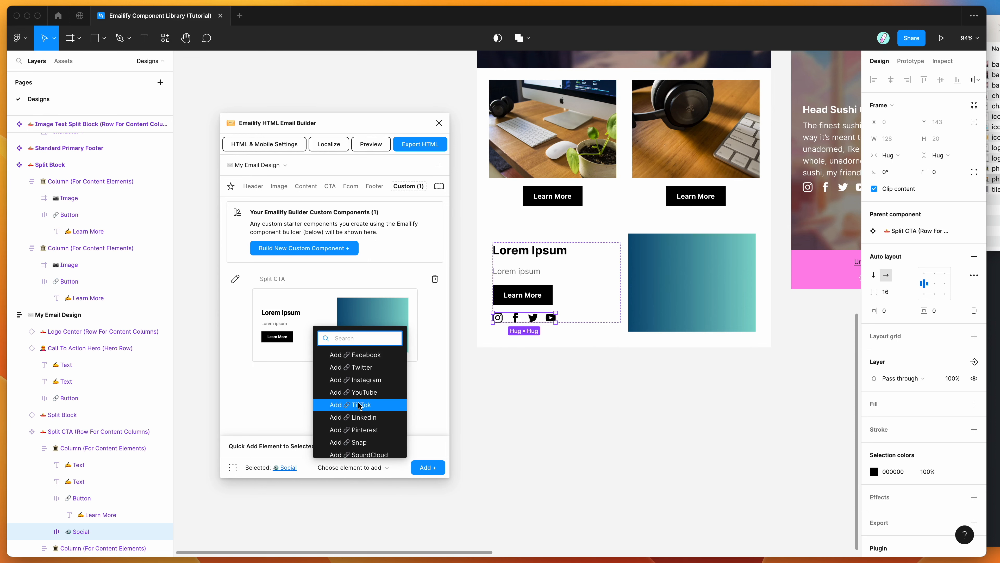
pyautogui.click(366, 394)
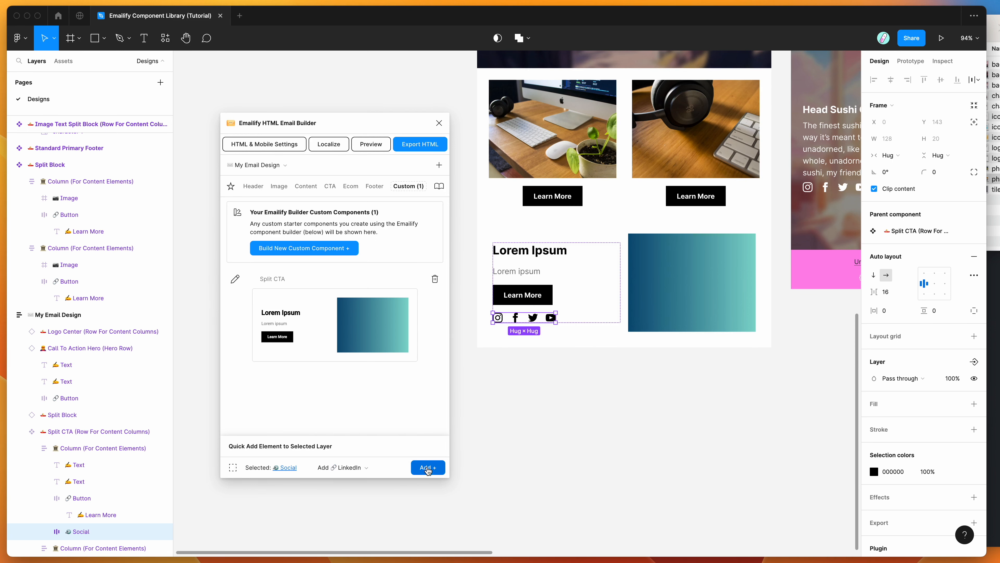
pyautogui.click(427, 467)
pyautogui.click(364, 473)
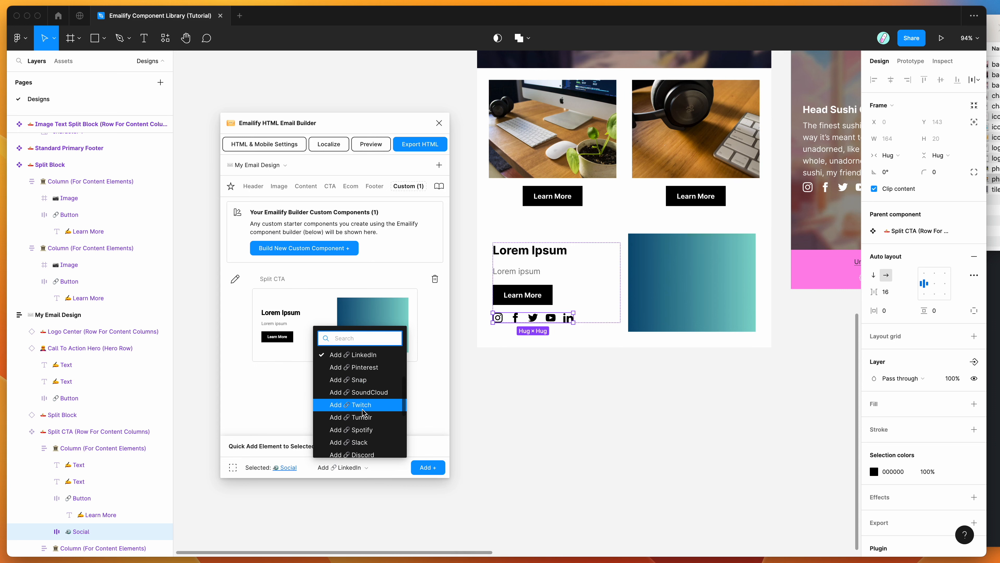
pyautogui.click(363, 408)
pyautogui.click(428, 467)
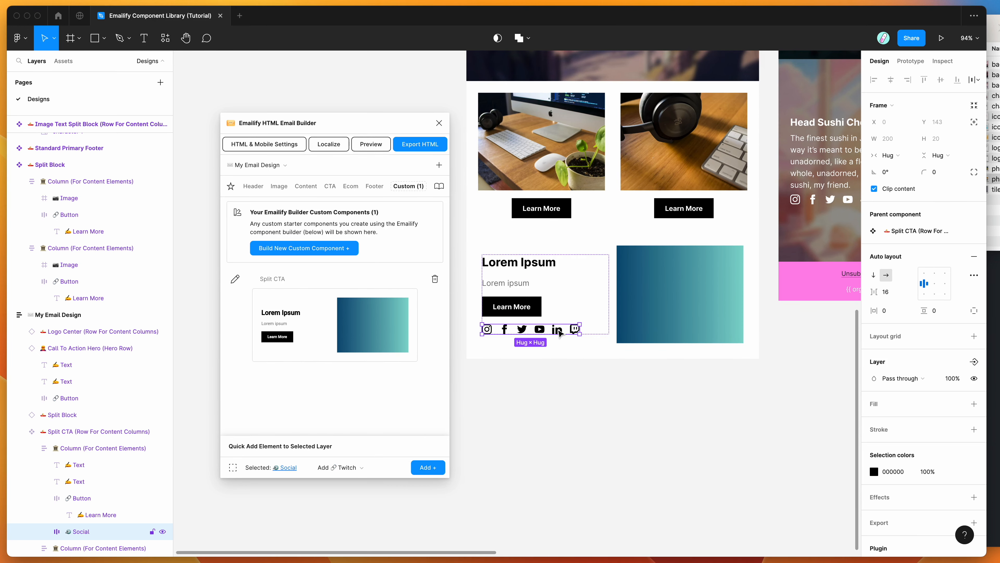
# Delete the Social element from the first column of the Split CTA component
pyautogui.click(93, 519)
pyautogui.click(92, 532)
pyautogui.press('BackSpace')
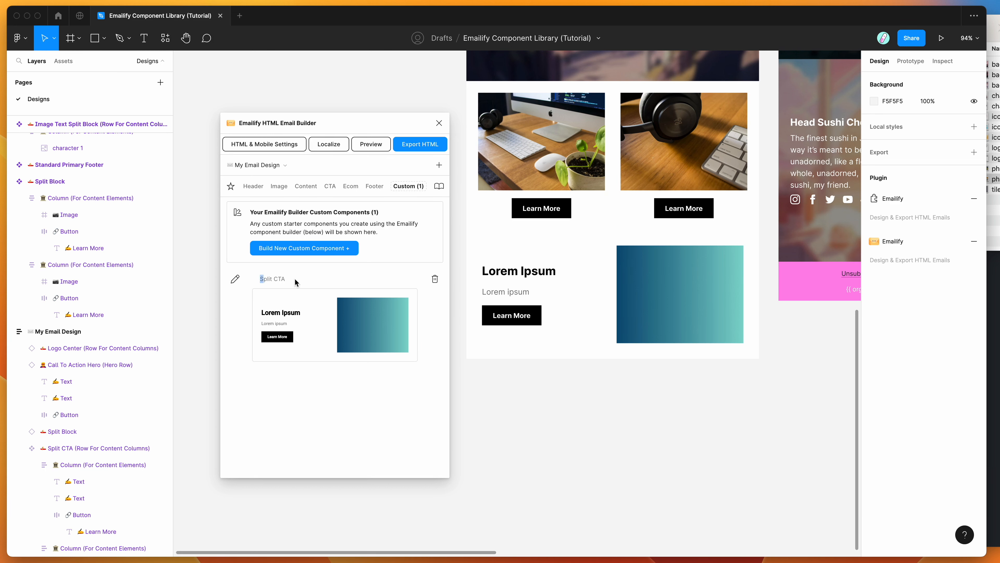
# Refresh the Emailify Figma component library to include the Split CTA component
pyautogui.click(439, 186)
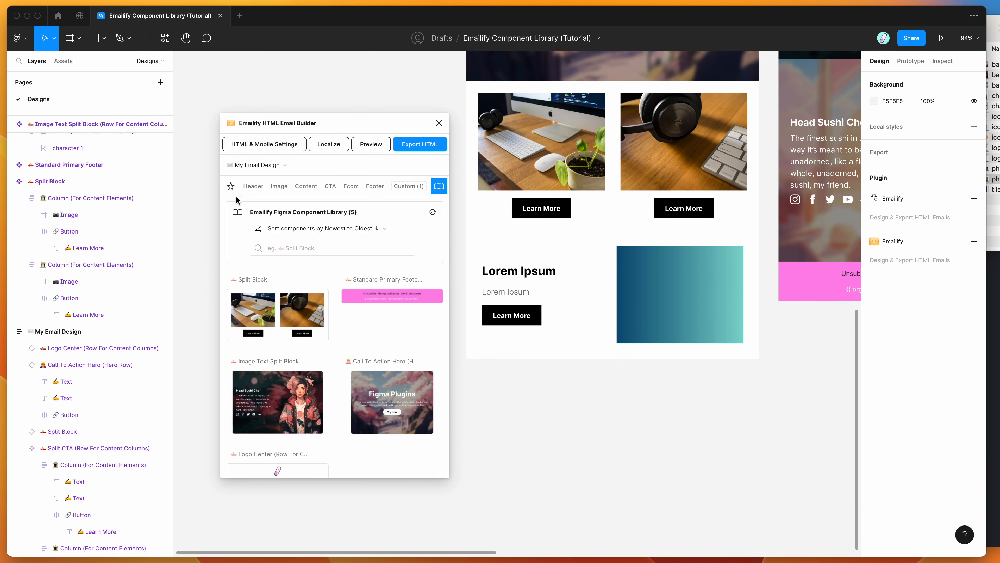
pyautogui.click(433, 212)
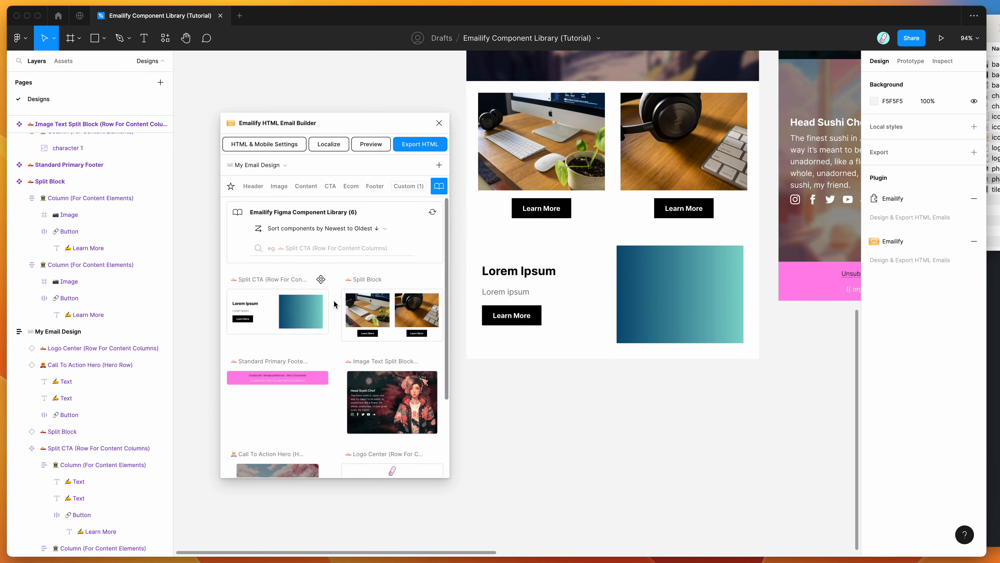
# Add a Social element below the image in column 2 of the saved Split CTA custom component and update it
pyautogui.click(406, 187)
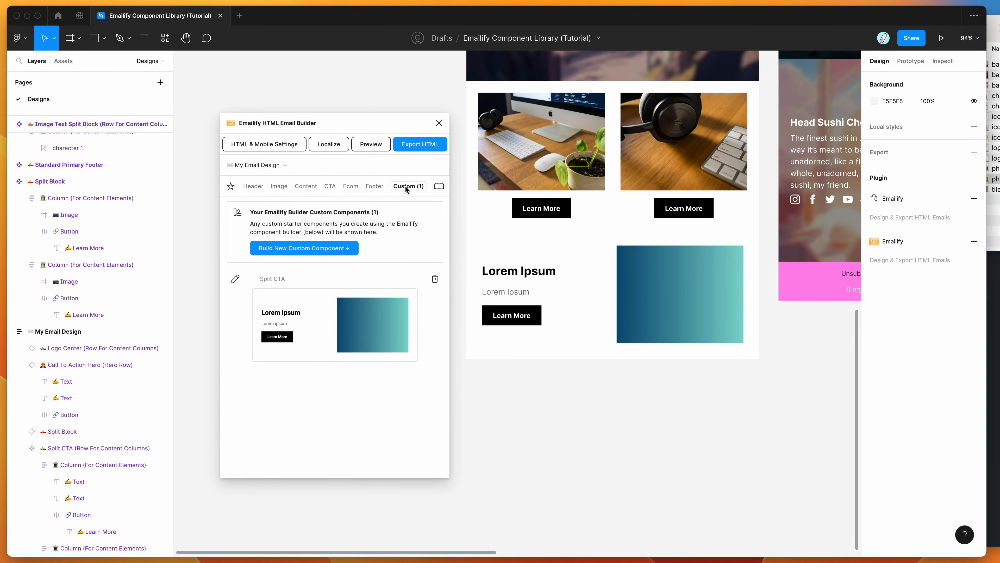
pyautogui.click(235, 279)
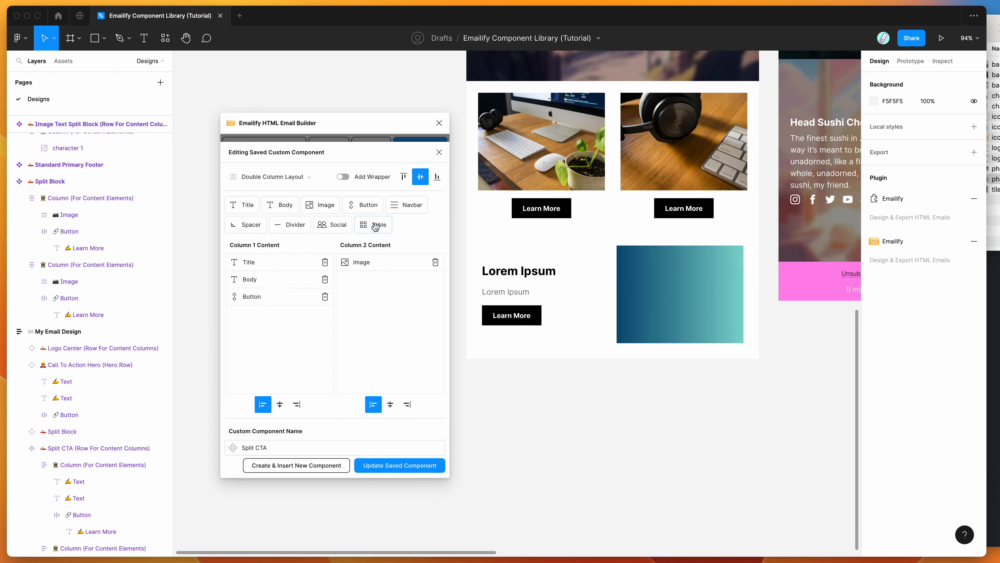
pyautogui.moveTo(327, 227); pyautogui.dragTo(369, 285)
pyautogui.click(391, 467)
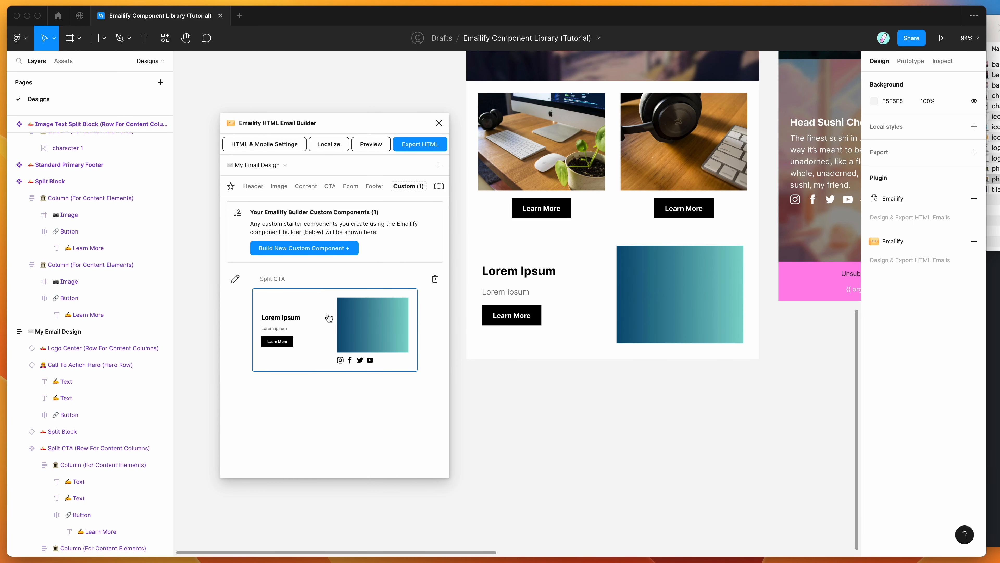
# Insert the updated Split CTA custom component below the first one in My Email Design and refresh the component library
pyautogui.click(315, 333)
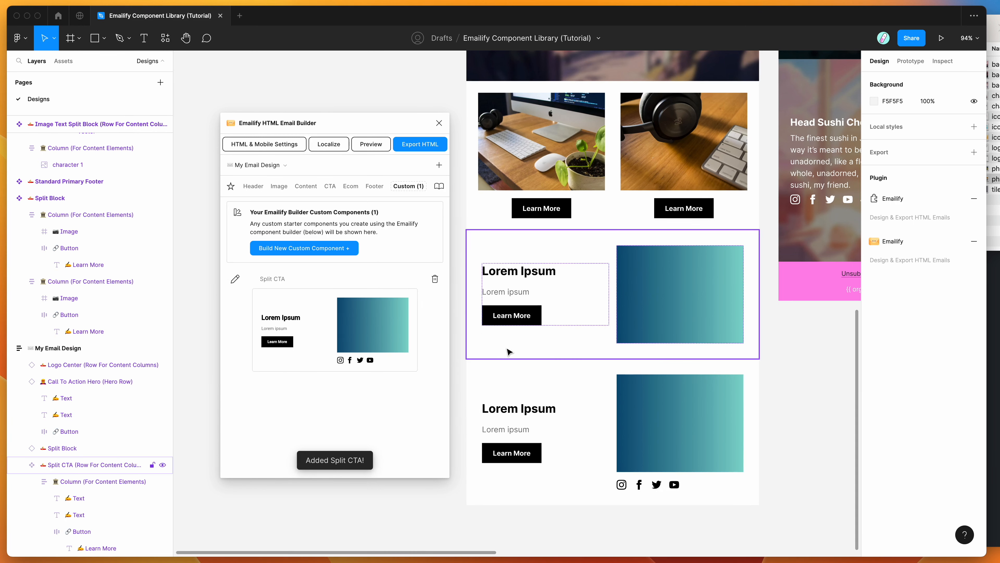
pyautogui.scroll(-2, 574, 368)
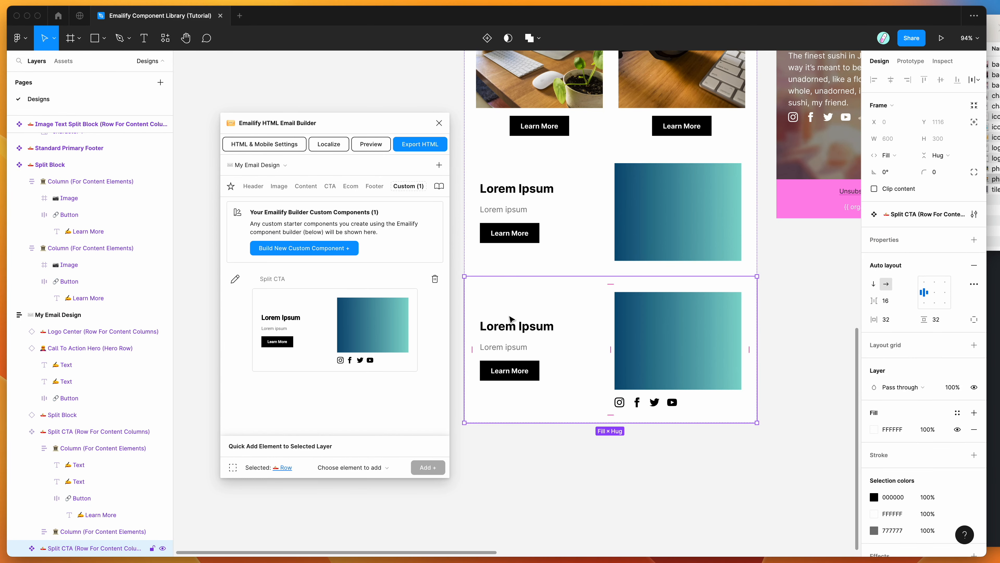
pyautogui.click(533, 259)
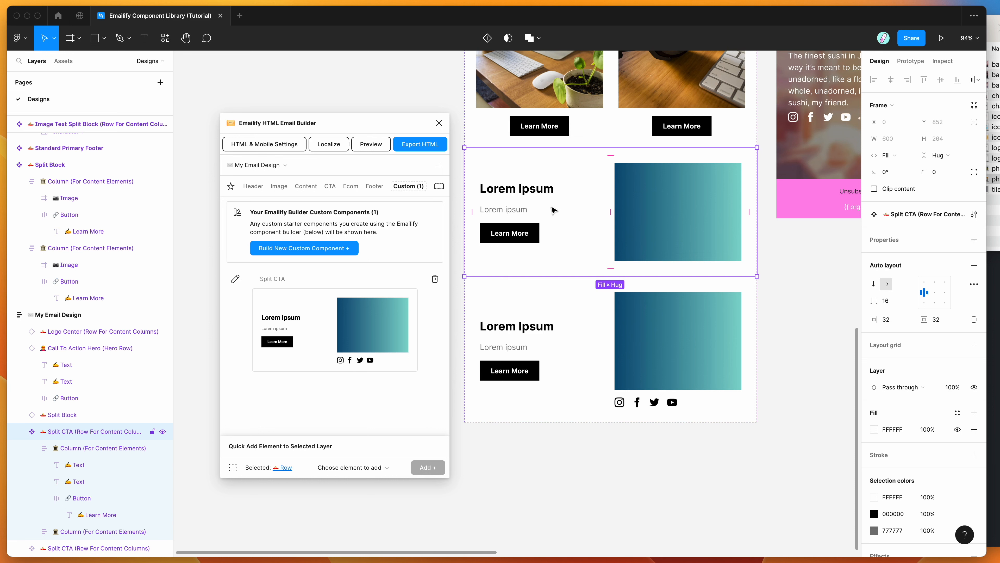
pyautogui.click(544, 313)
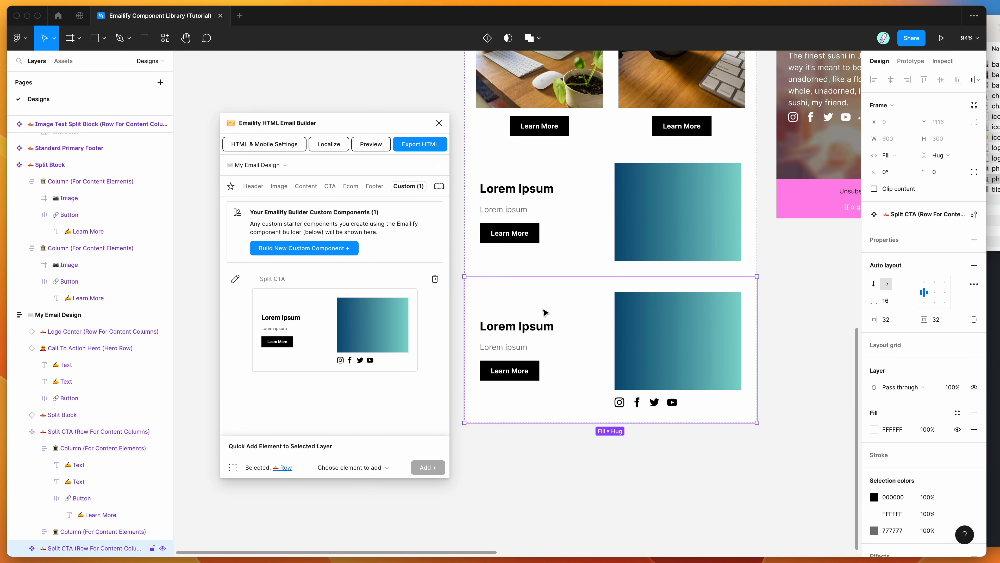
pyautogui.click(438, 186)
pyautogui.click(432, 214)
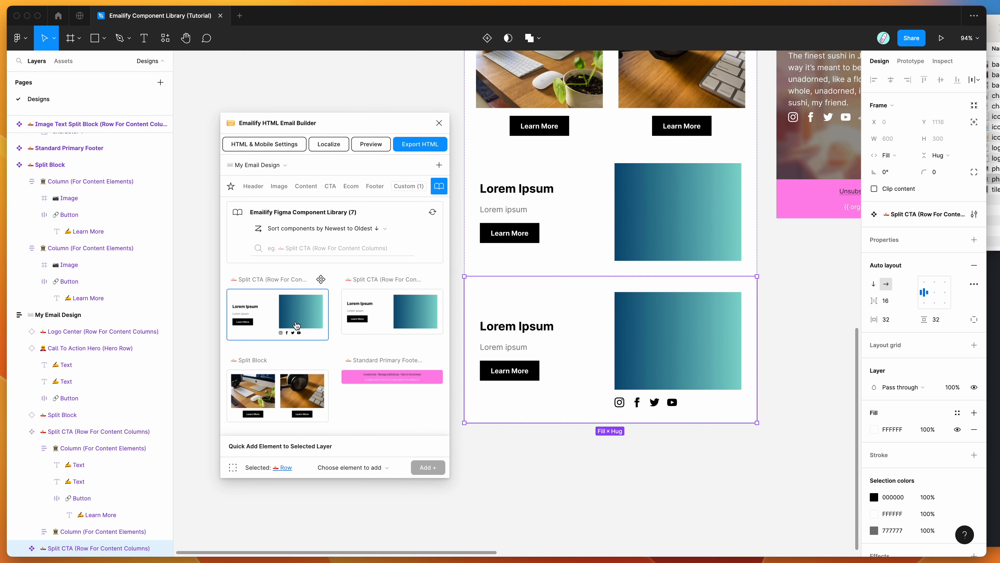
# Move both Split CTA main components out of My Email Design: the plain one beside the Split Block main component, the one with social icons beside New Email
pyautogui.scroll(-5, 643, 308)
pyautogui.moveTo(580, 315); pyautogui.dragTo(531, 392)
pyautogui.moveTo(618, 253); pyautogui.dragTo(470, 83)
pyautogui.scroll(-4, 506, 299)
pyautogui.scroll(-3, 516, 347)
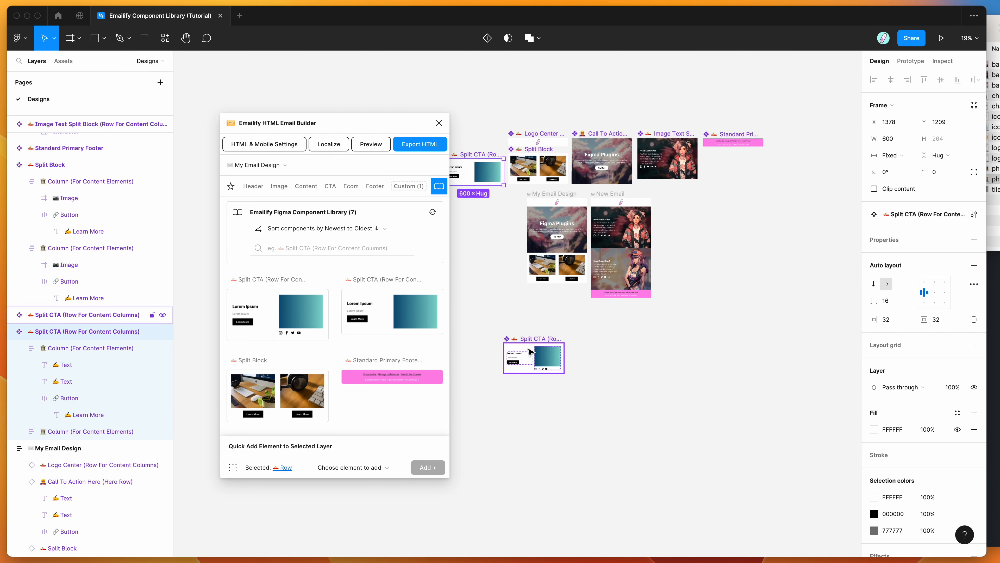
pyautogui.click(530, 352)
pyautogui.moveTo(525, 340); pyautogui.dragTo(714, 224)
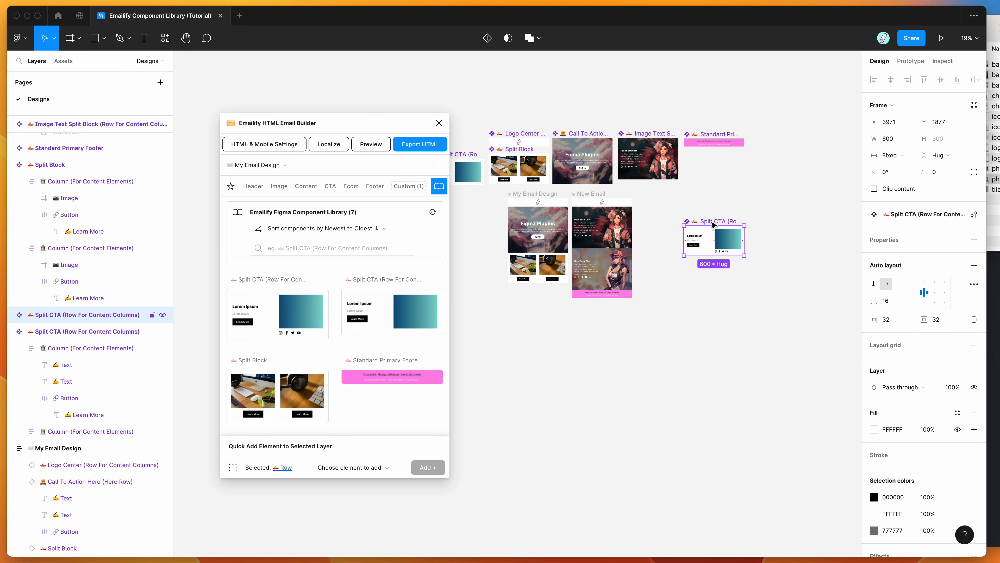
# Delete both Split CTA main components from the canvas and refresh the Emailify Figma component library
pyautogui.press('Delete')
pyautogui.hscroll(-2, 714, 225)
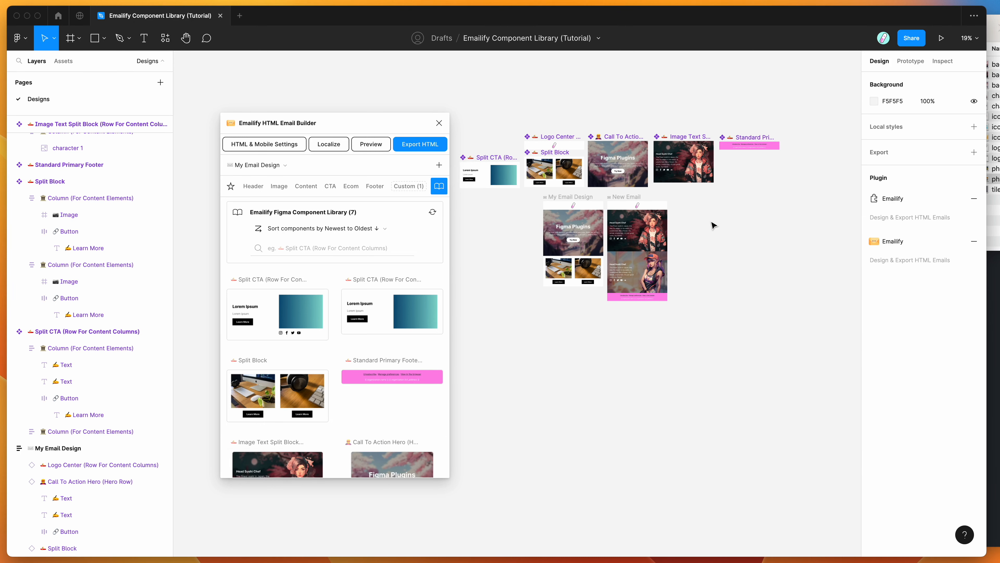
pyautogui.click(484, 159)
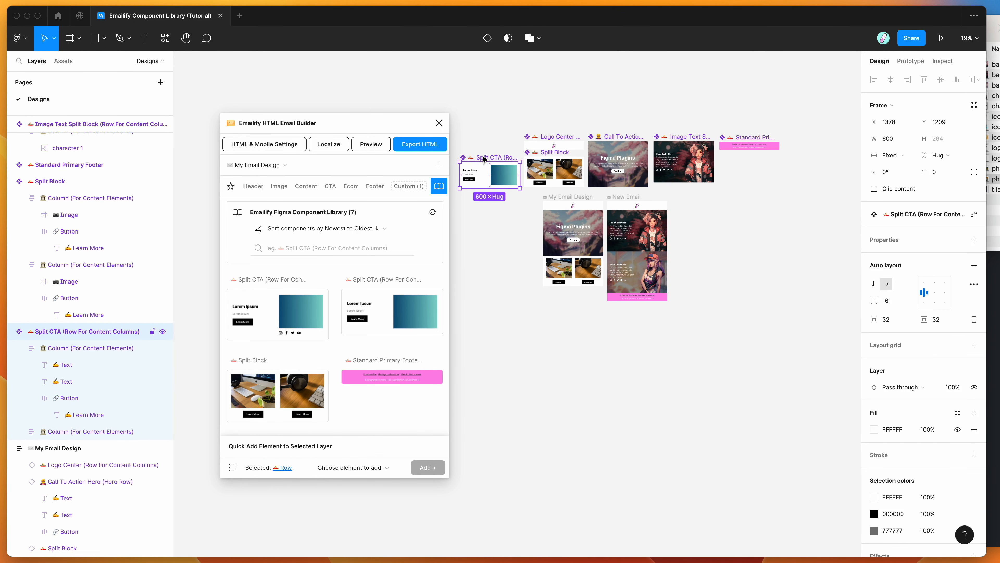
pyautogui.press('Delete')
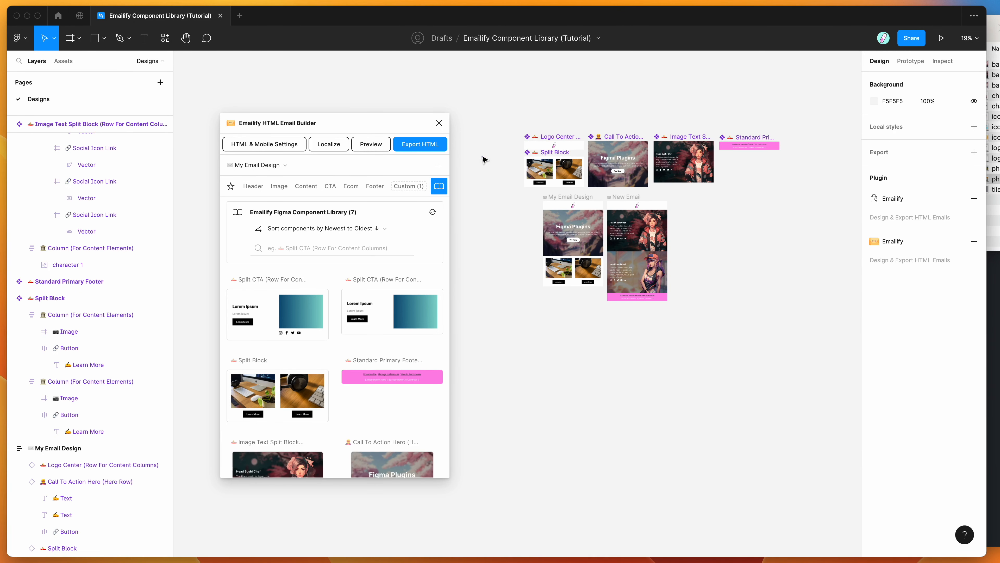
pyautogui.click(432, 215)
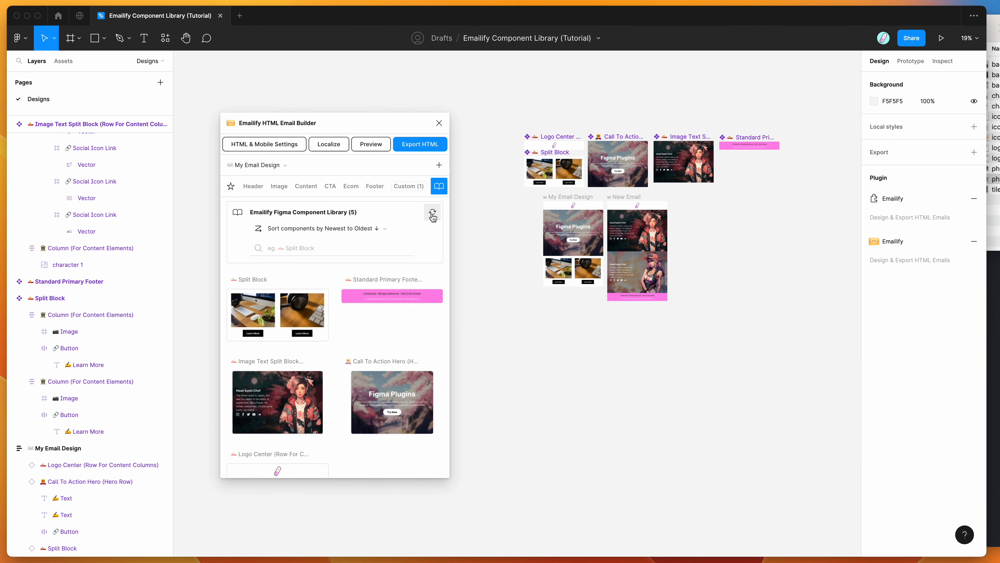
pyautogui.scroll(-1, 305, 362)
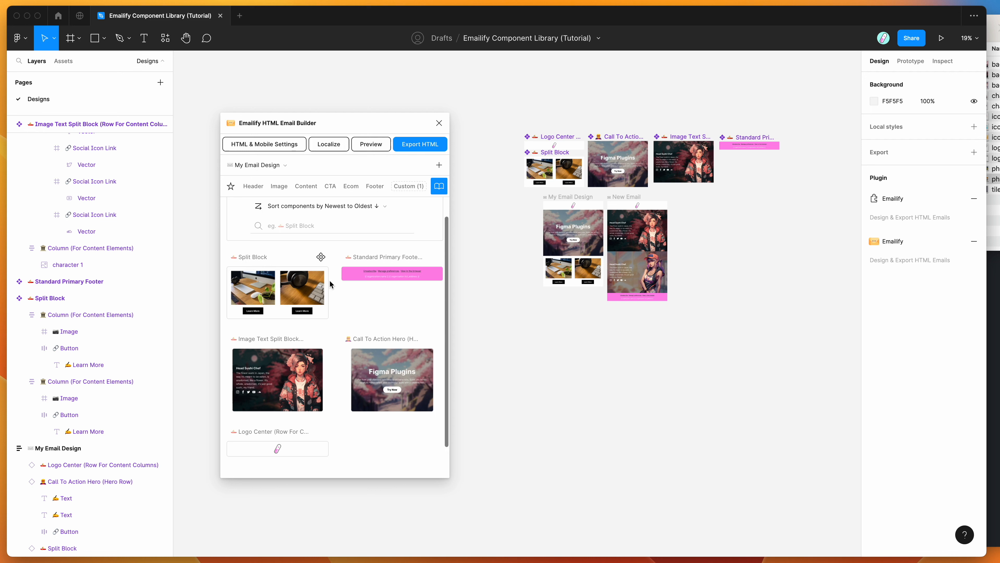
# Cut all the remaining main components above the two emails from the Designs page
pyautogui.scroll(-3, 566, 281)
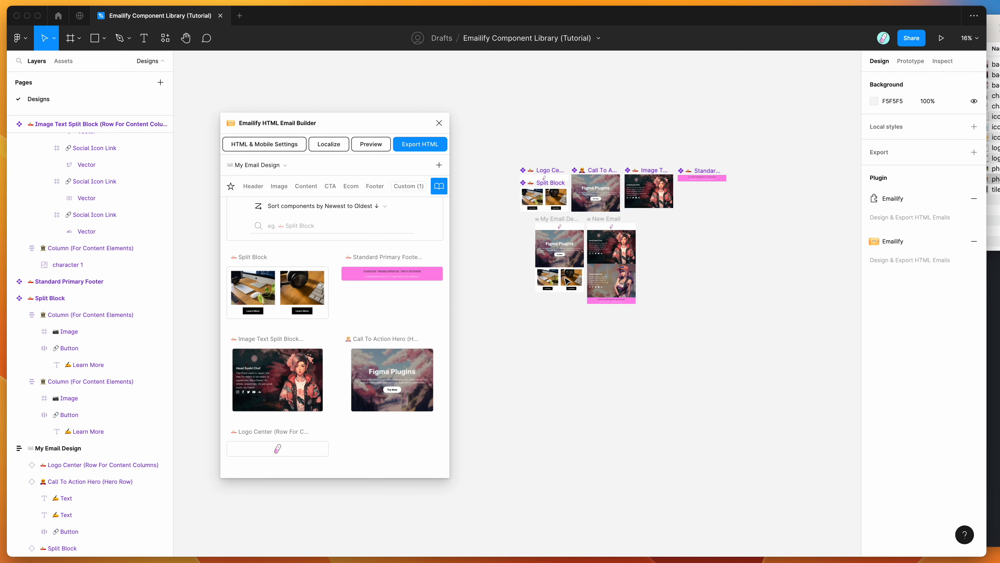
pyautogui.scroll(5, 566, 281)
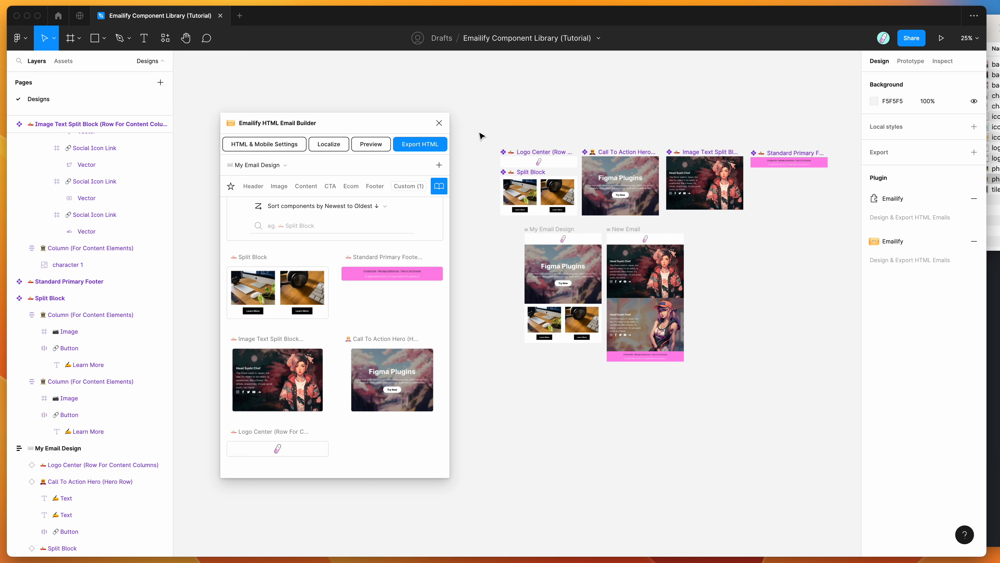
pyautogui.moveTo(479, 132); pyautogui.dragTo(849, 224)
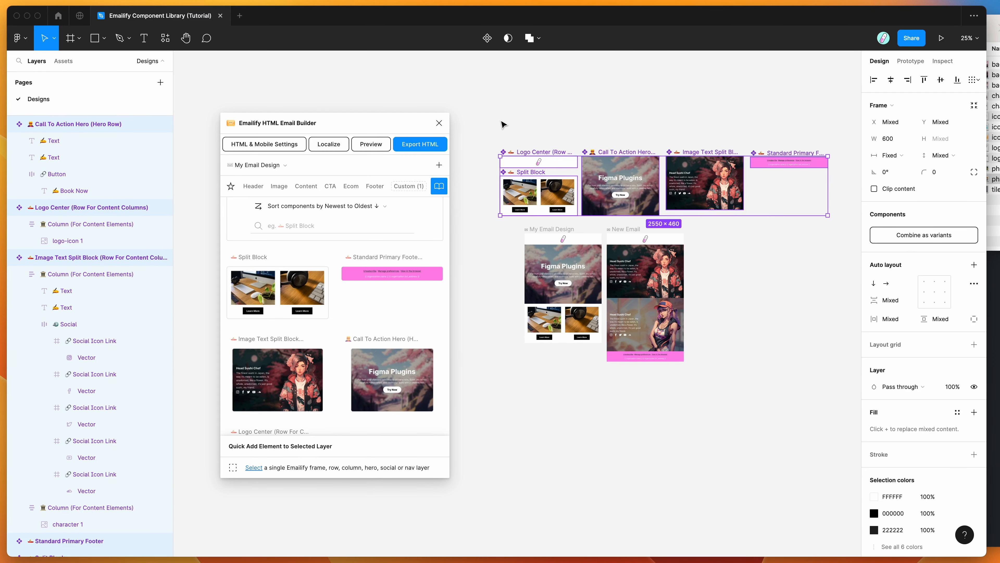
pyautogui.press('Delete')
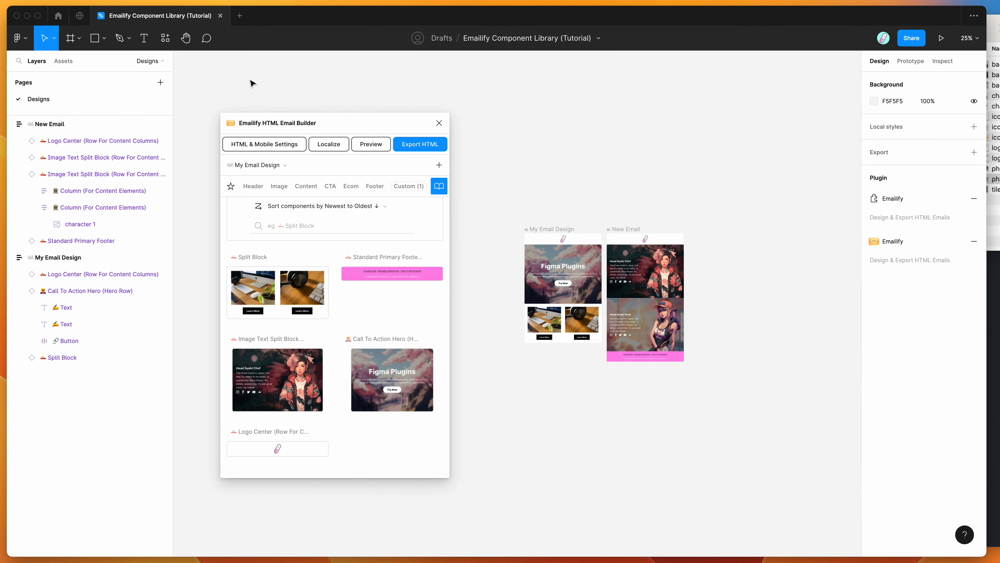
# Add a new page to the file and name it Emailify Components
pyautogui.click(160, 82)
pyautogui.doubleClick(39, 117)
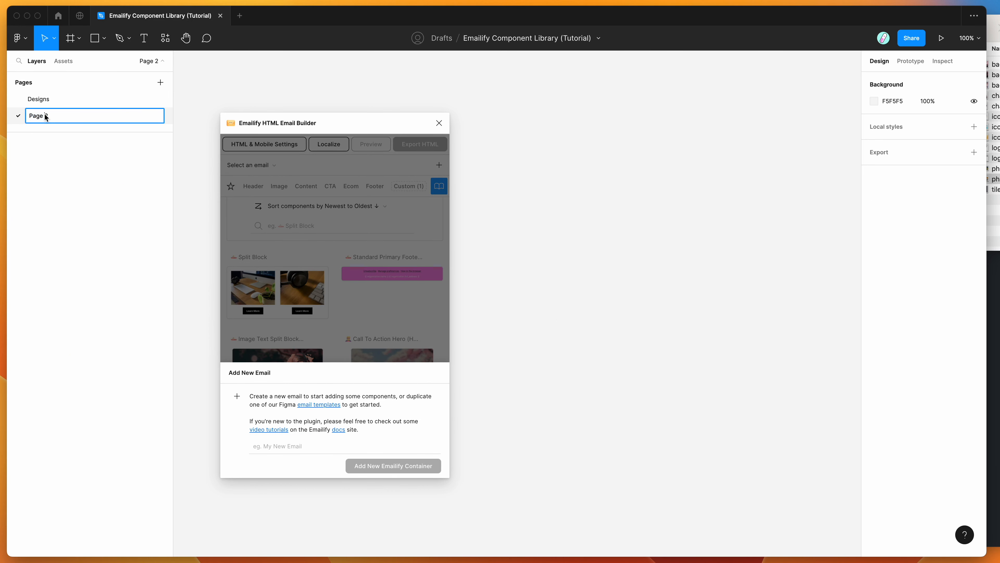
pyautogui.press('super+a')
pyautogui.write('Emailify Components')
pyautogui.press('Return')
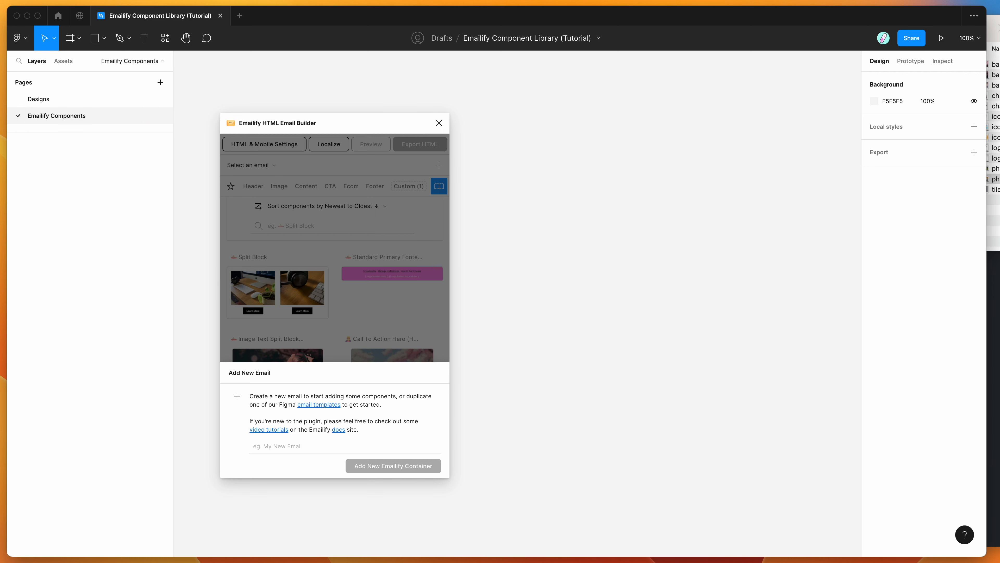
# Paste the cut main components onto the Emailify Components page
pyautogui.press('super+v')
pyautogui.scroll(-1, 557, 131)
pyautogui.rightClick(556, 131)
pyautogui.click(489, 132)
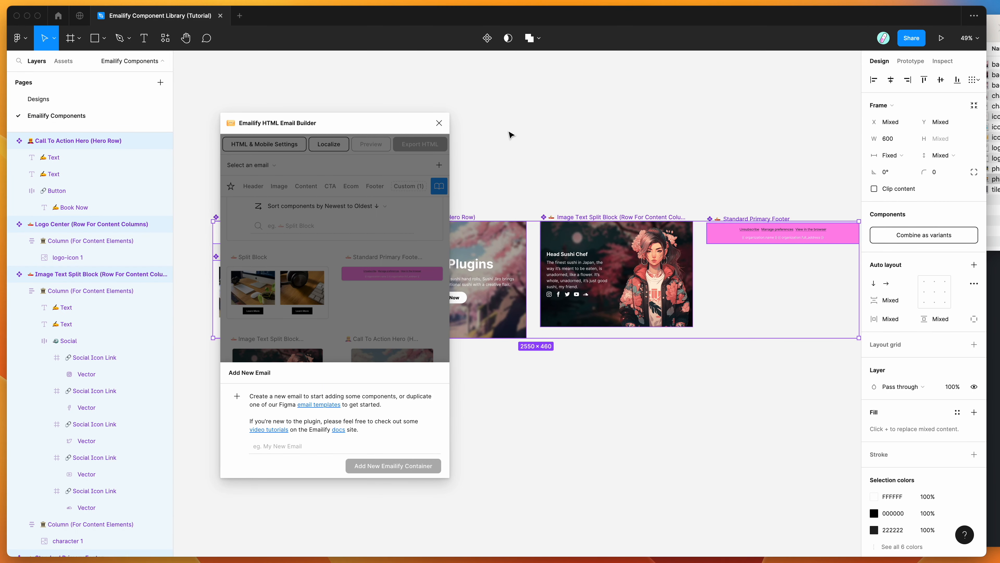
# Open the Designs page and reorder it below the Emailify Components page
pyautogui.click(70, 106)
pyautogui.moveTo(44, 104); pyautogui.dragTo(44, 126)
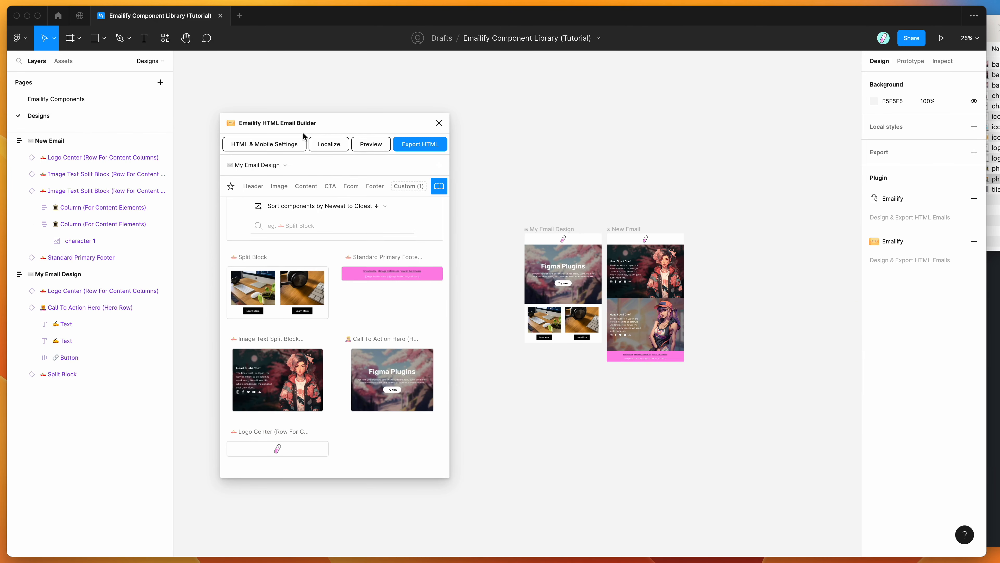
# Close and relaunch the Emailify plugin, and show its Figma component library
pyautogui.moveTo(321, 125); pyautogui.dragTo(297, 84)
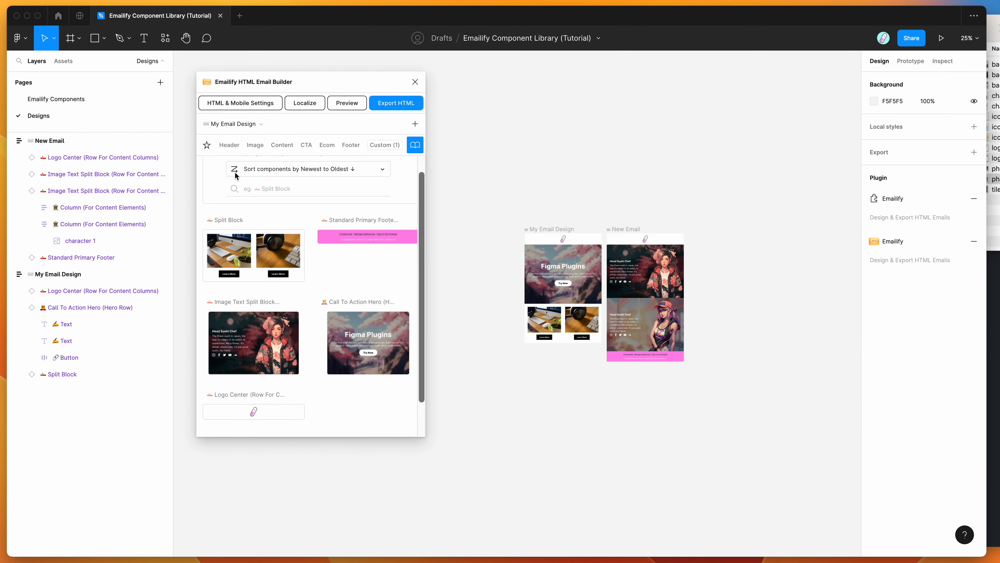
pyautogui.click(415, 81)
pyautogui.hscroll(2, 466, 146)
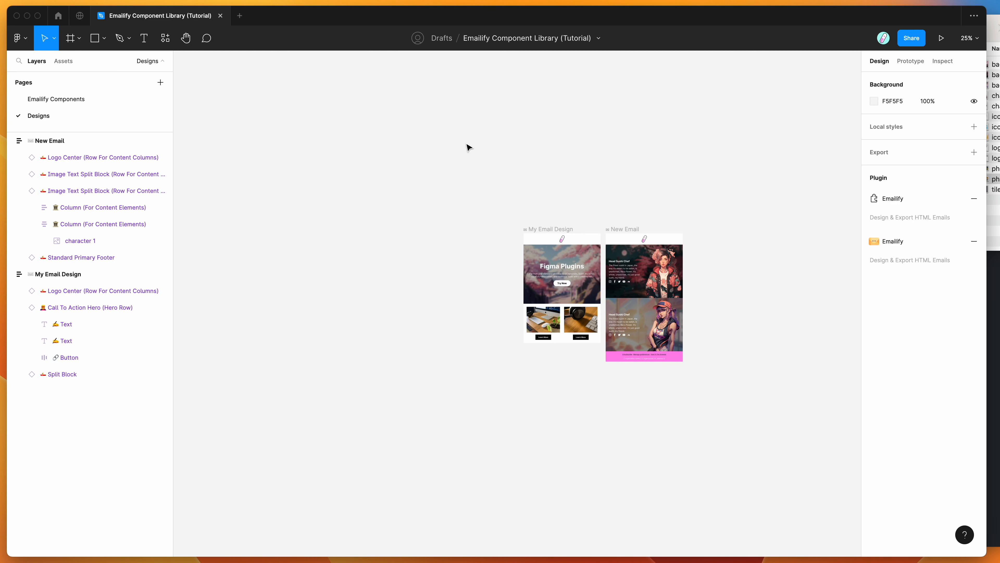
pyautogui.click(897, 240)
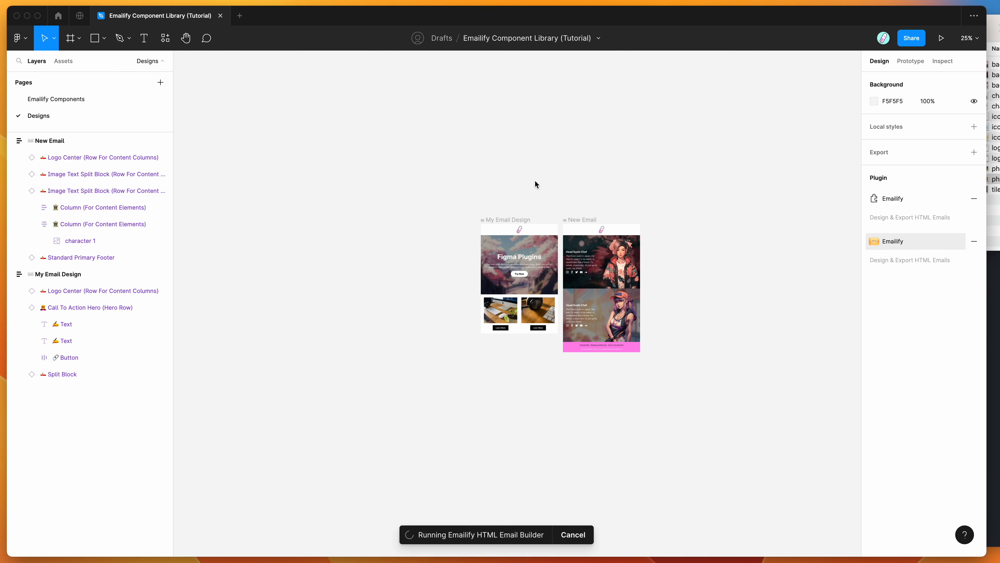
pyautogui.moveTo(303, 80); pyautogui.dragTo(316, 105)
pyautogui.click(428, 171)
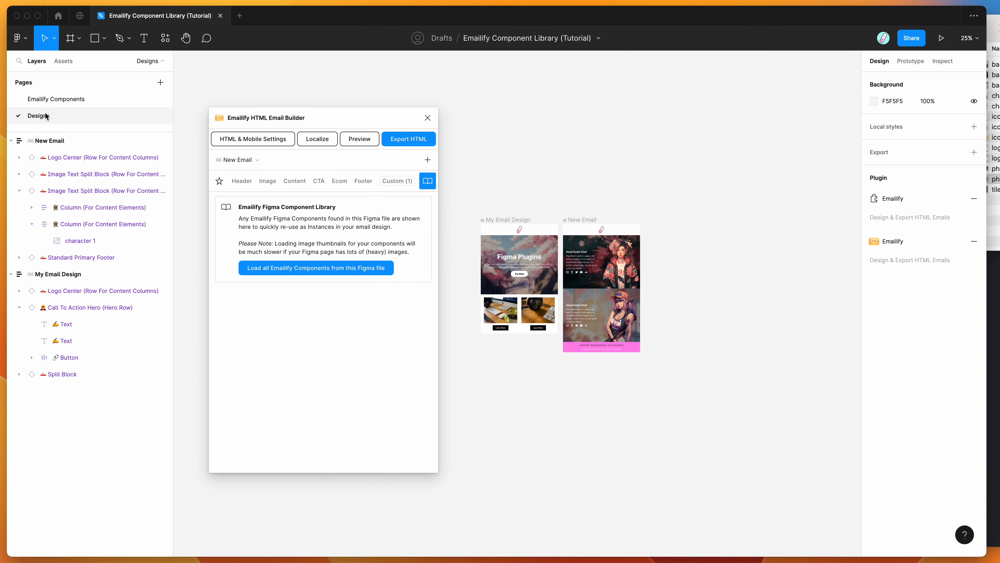
# With the Designs page open, load all Emailify components from this Figma file into the library
pyautogui.click(490, 220)
pyautogui.click(577, 221)
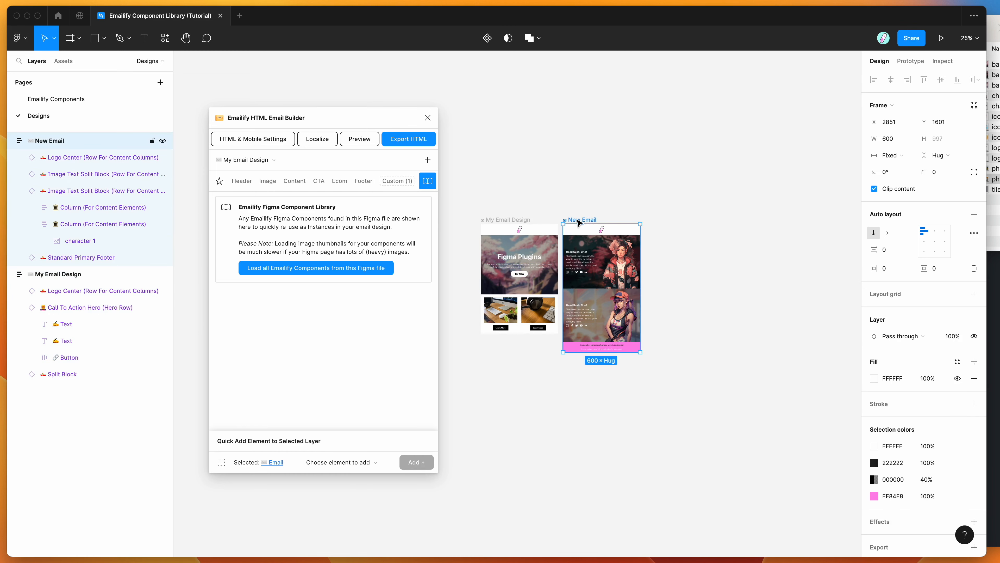
pyautogui.click(563, 201)
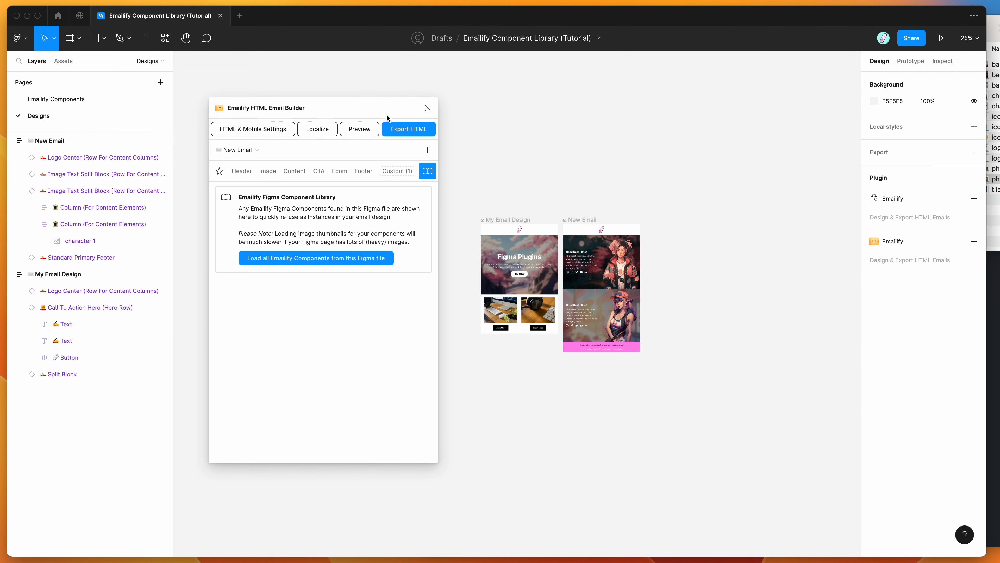
pyautogui.click(130, 99)
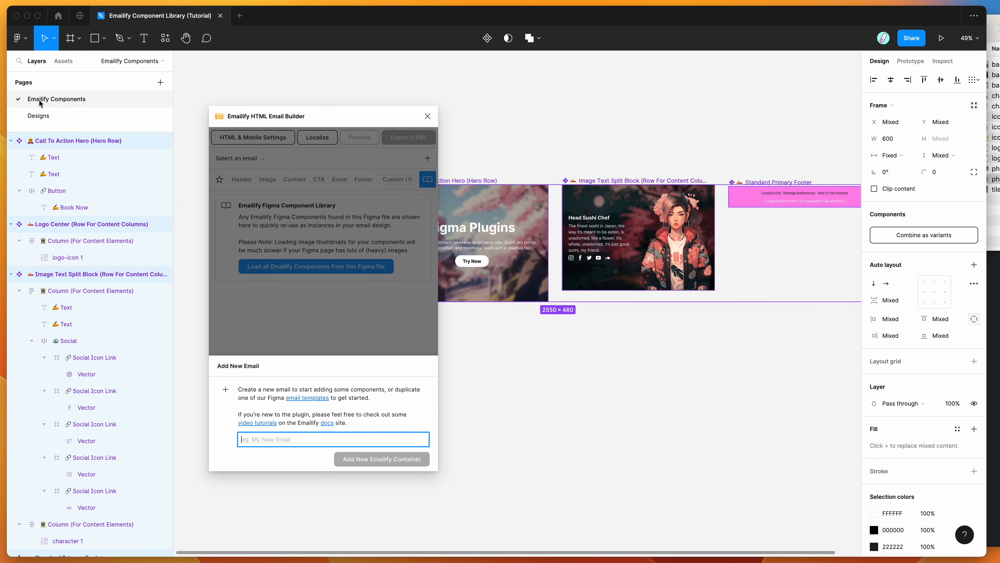
pyautogui.click(51, 116)
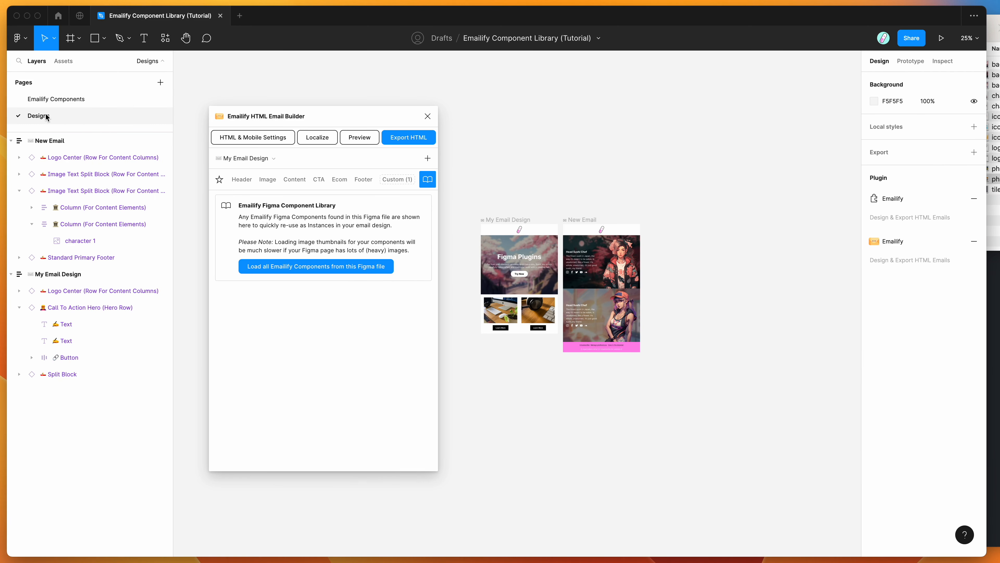
pyautogui.click(285, 267)
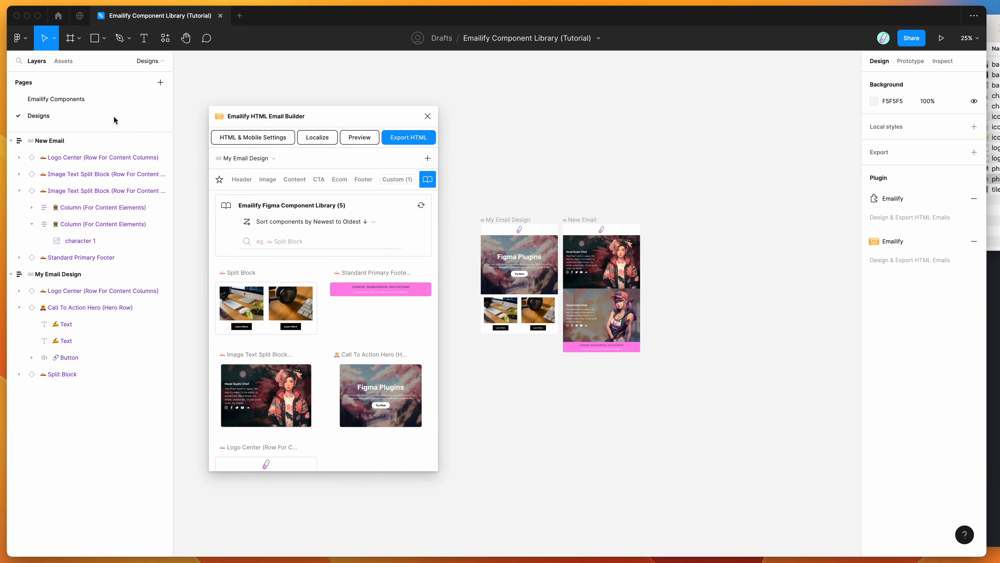
# From the component library, locate the Image Text Split Block main component on the Emailify Components page
pyautogui.click(99, 99)
pyautogui.click(97, 115)
pyautogui.scroll(-3, 326, 276)
pyautogui.scroll(3, 326, 276)
pyautogui.scroll(-1, 327, 276)
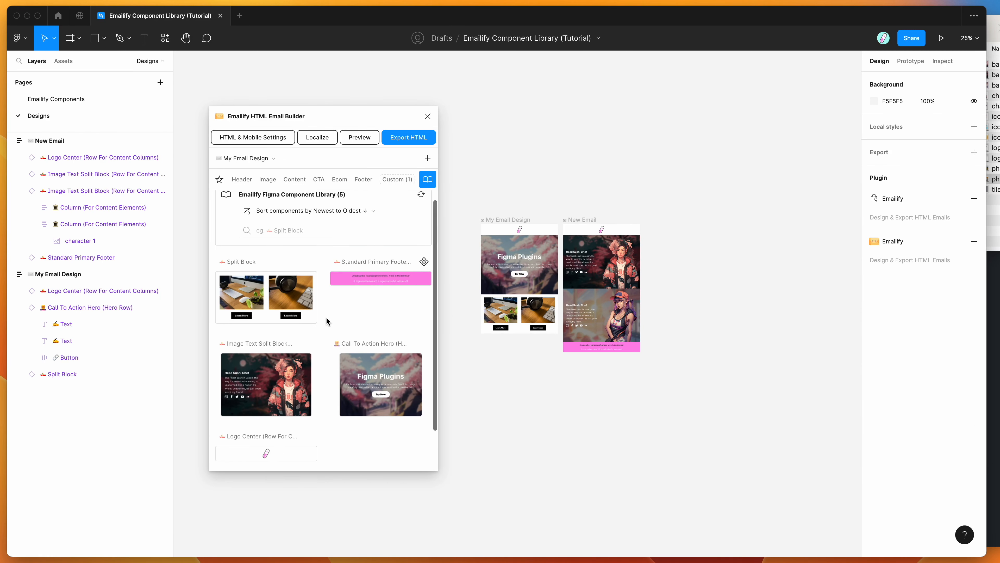
pyautogui.scroll(-2, 326, 322)
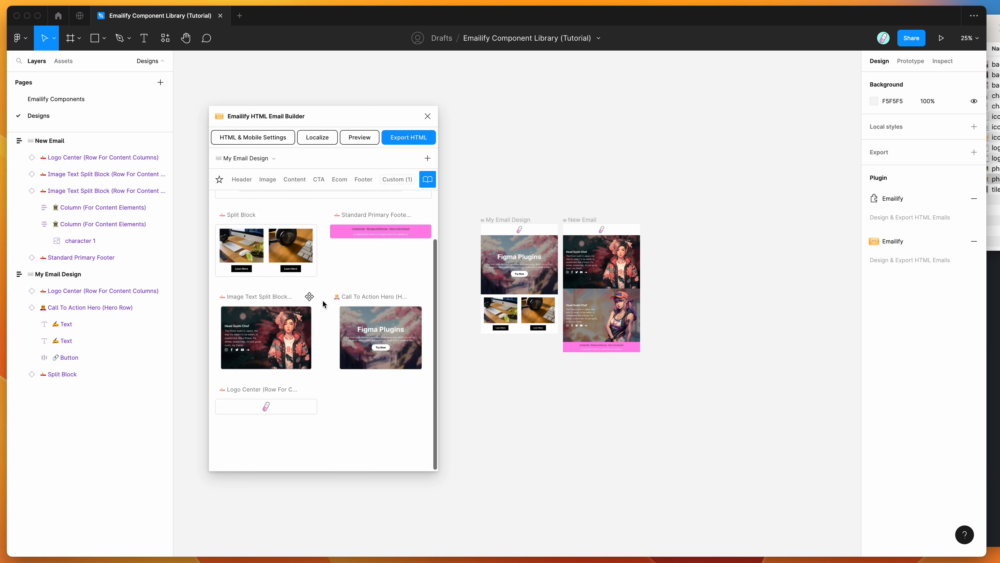
pyautogui.click(308, 298)
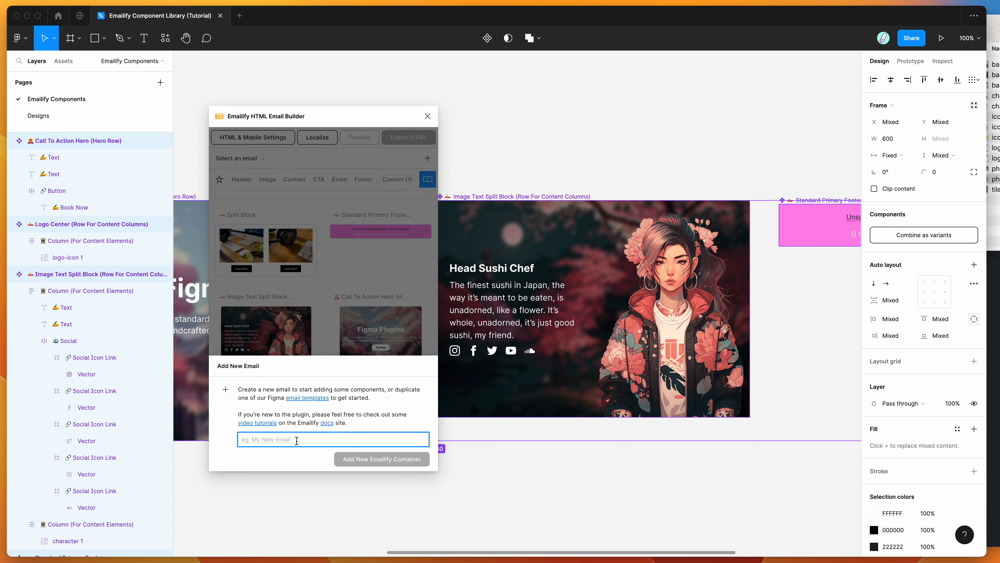
# Add a new email container named Placeholder to the Emailify Components page and move it above the main components
pyautogui.write('Plo')
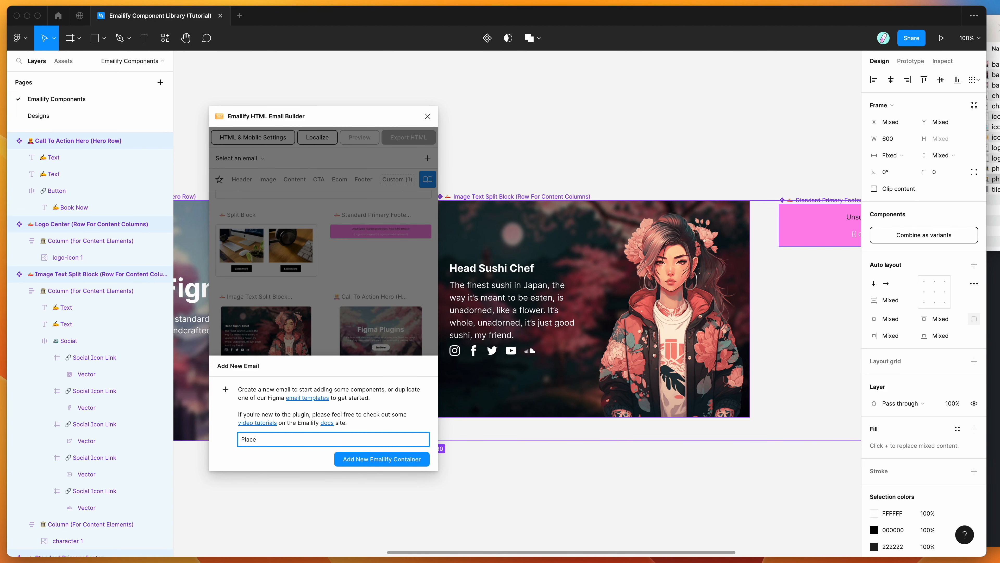
pyautogui.press('Return')
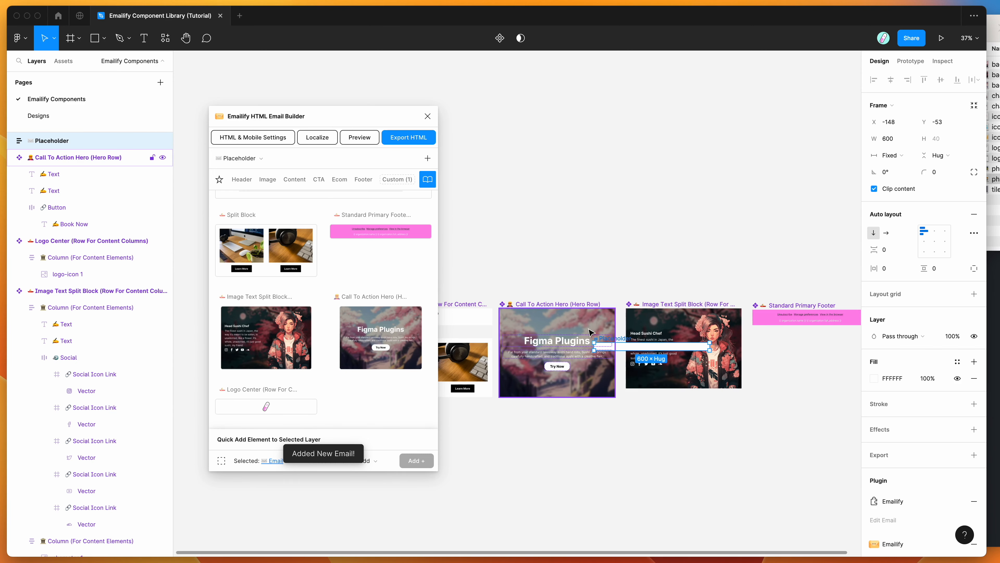
pyautogui.moveTo(610, 340); pyautogui.dragTo(773, 192)
pyautogui.scroll(-3, 693, 174)
pyautogui.hscroll(-2, 693, 173)
pyautogui.scroll(-3, 694, 173)
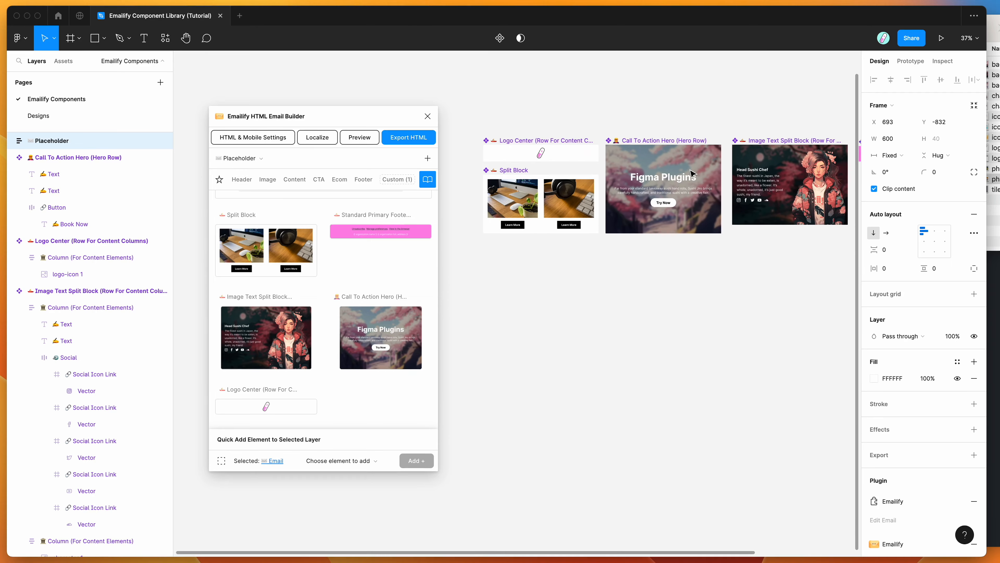
pyautogui.click(581, 117)
pyautogui.hscroll(1, 582, 117)
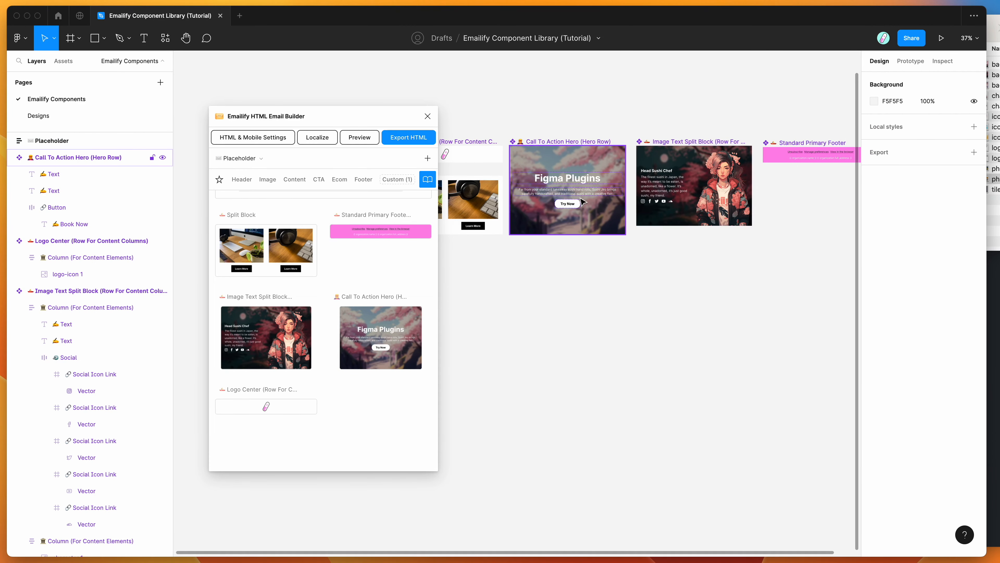
pyautogui.scroll(-3, 578, 130)
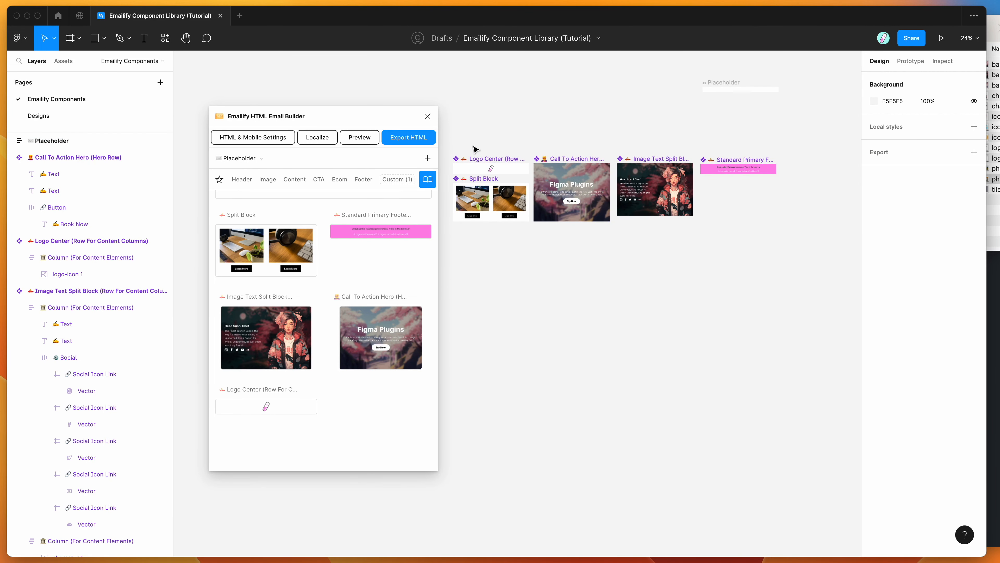
pyautogui.hscroll(-1, 469, 150)
pyautogui.moveTo(450, 140)
pyautogui.mouseDown()
pyautogui.moveTo(808, 252)
pyautogui.moveTo(549, 149)
pyautogui.moveTo(457, 135)
pyautogui.mouseUp()
pyautogui.click(813, 249)
pyautogui.click(458, 139)
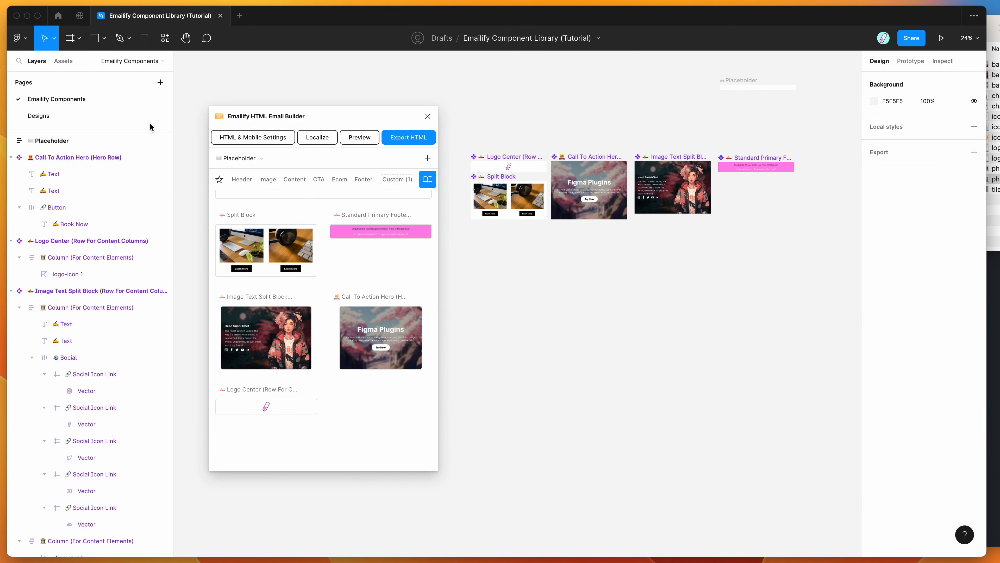
# Add another page to the file and name it Campaign April 2023
pyautogui.click(84, 118)
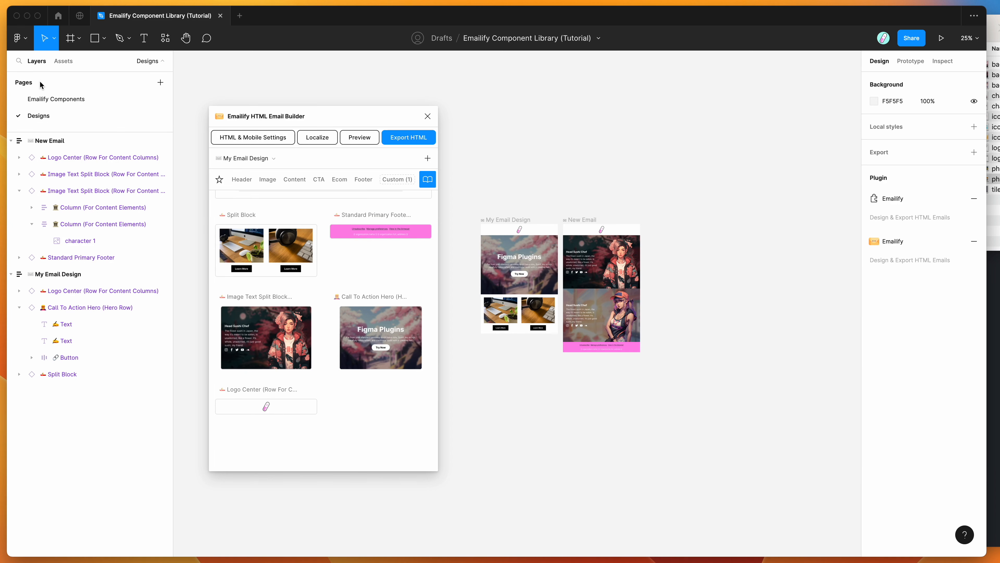
pyautogui.click(160, 82)
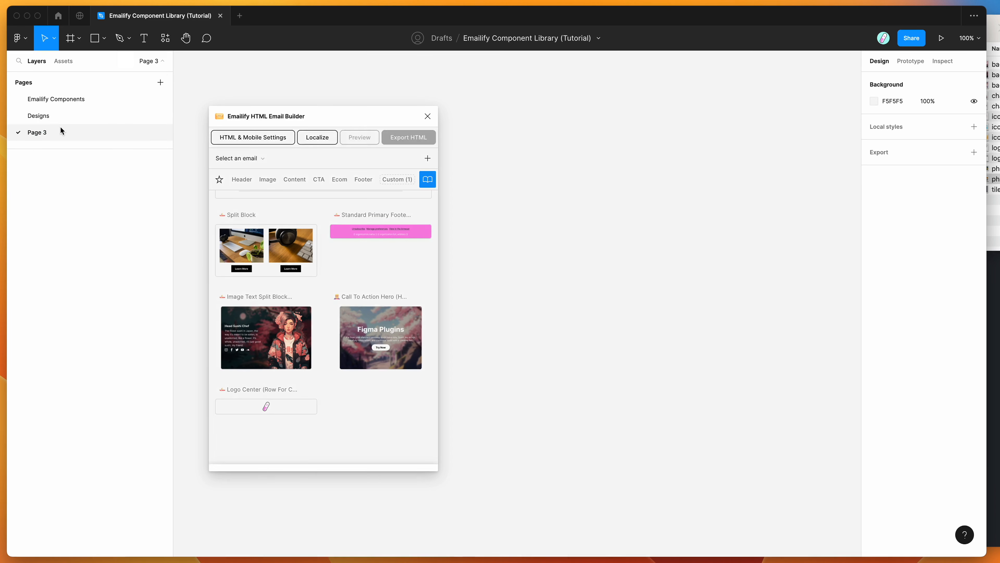
pyautogui.doubleClick(48, 131)
pyautogui.write('Campaign')
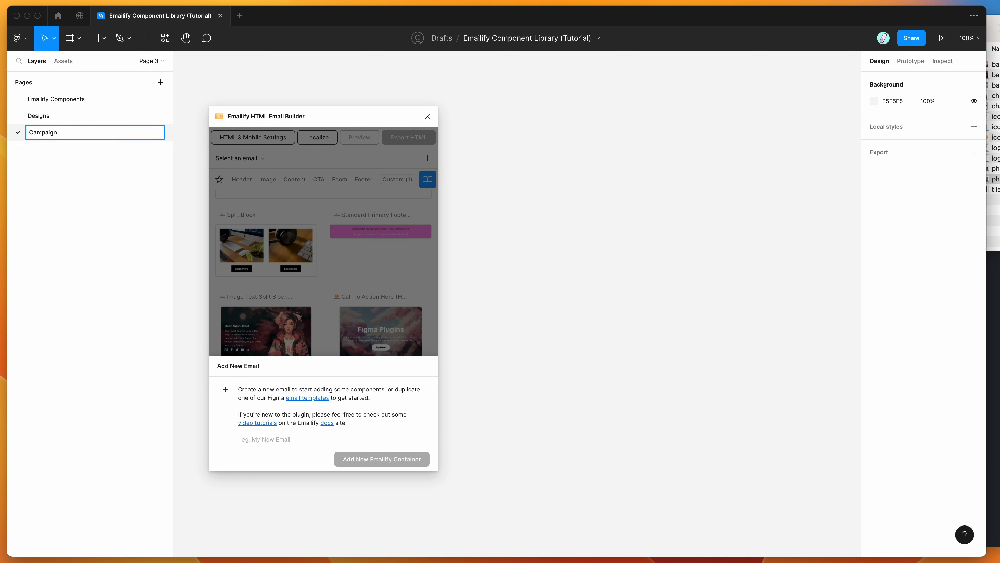
pyautogui.press('Return')
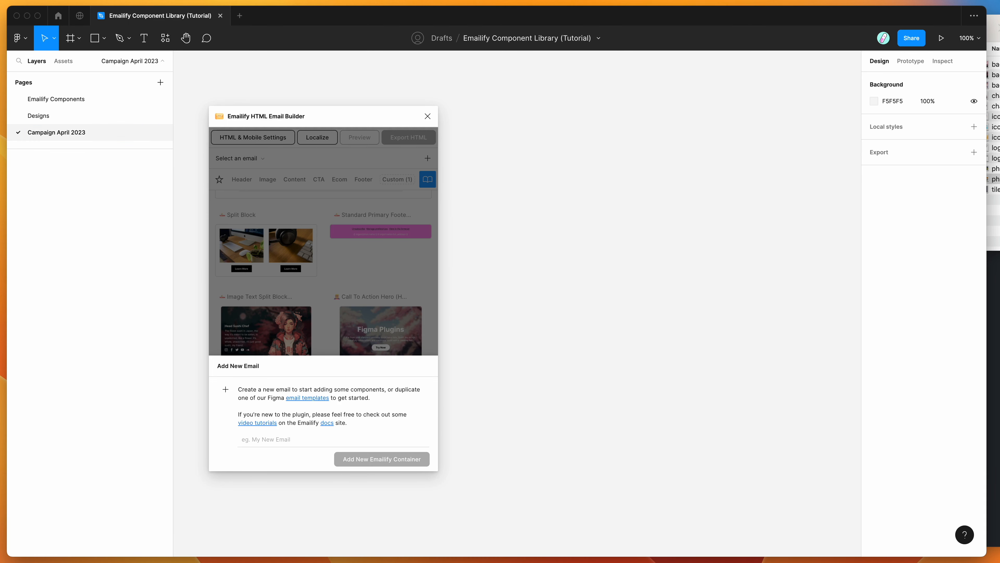
# Create a new email container named April Email on the Campaign April 2023 page
pyautogui.click(286, 439)
pyautogui.write('Apri')
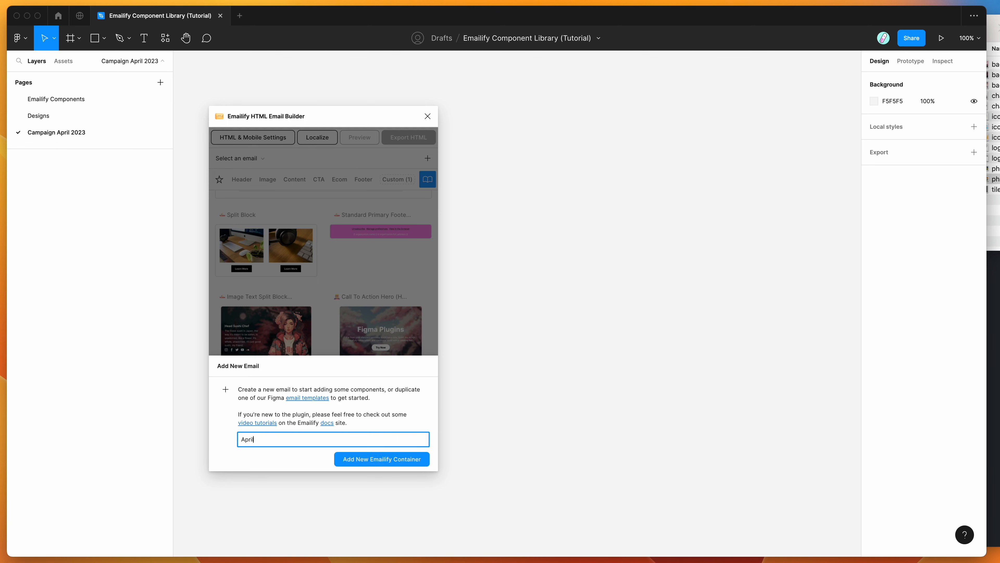
pyautogui.press('Return')
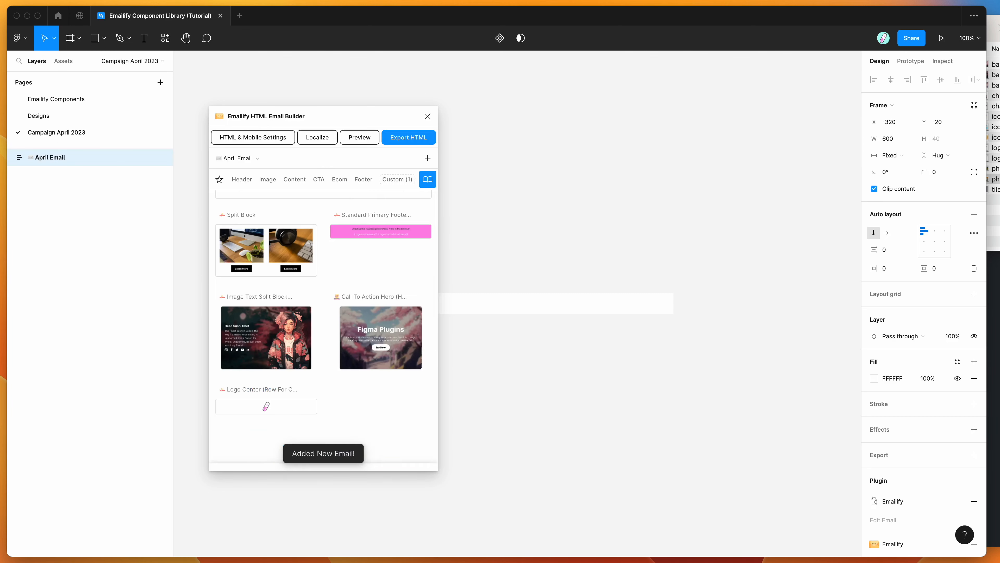
# Refresh the component library and insert the Logo Center and Image Text Split Block components into April Email
pyautogui.scroll(3, 415, 207)
pyautogui.click(423, 205)
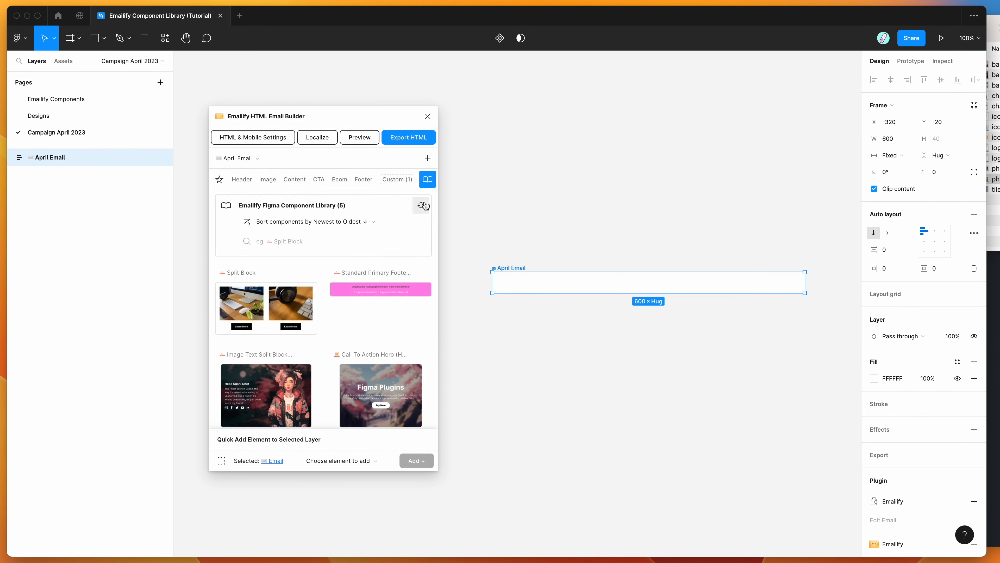
pyautogui.scroll(-3, 398, 291)
pyautogui.click(270, 413)
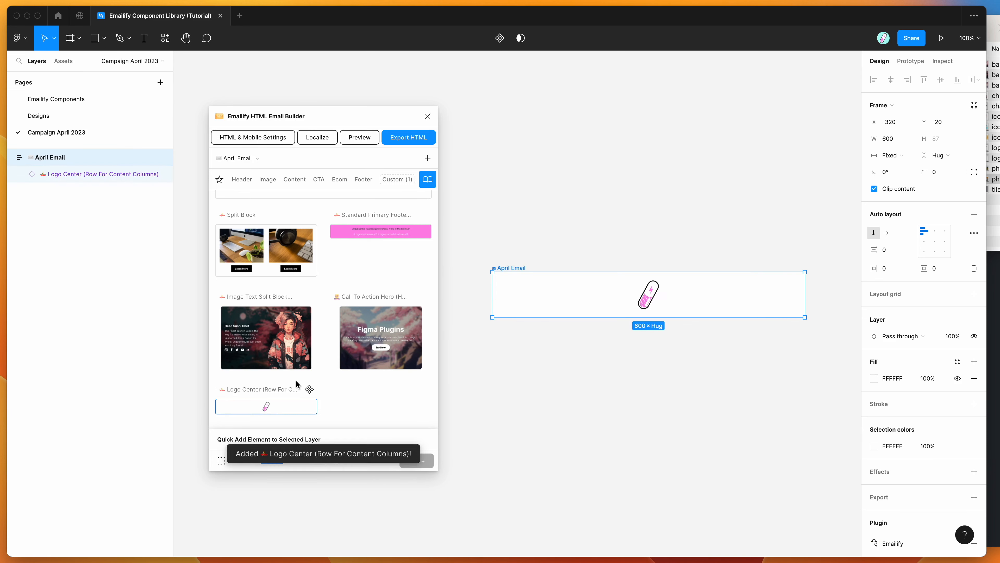
pyautogui.click(278, 347)
pyautogui.scroll(-3, 588, 338)
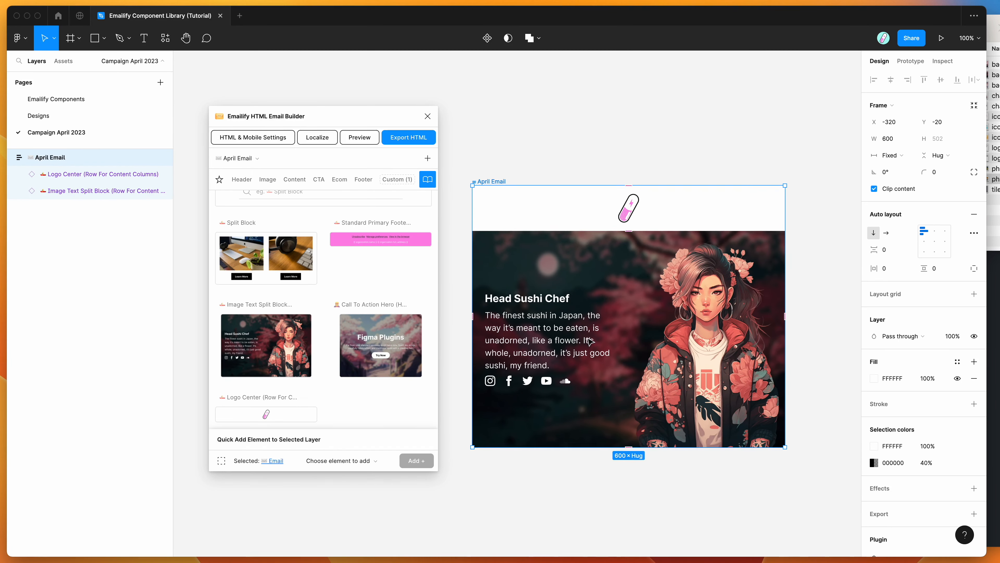
# Replace the paragraph below the Head Sushi Chef heading in April Email with the text New content
pyautogui.doubleClick(567, 323)
pyautogui.doubleClick(543, 324)
pyautogui.doubleClick(537, 329)
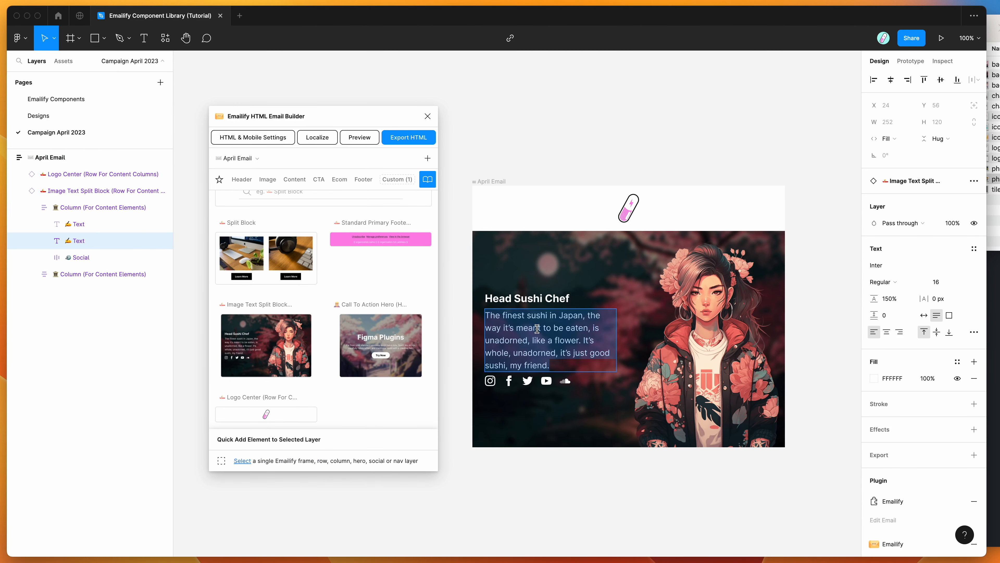
pyautogui.write('New content')
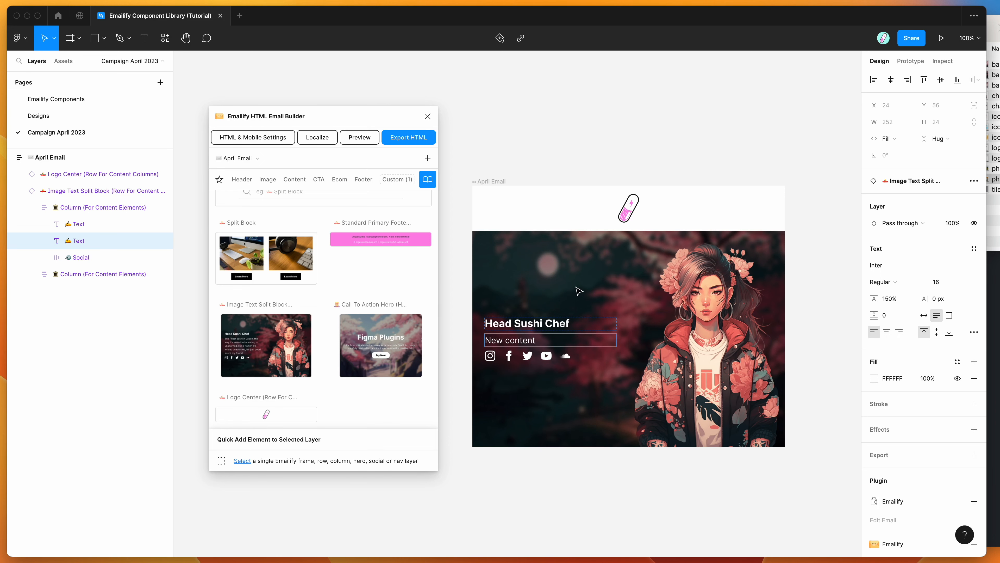
# Replace the background image fill of April Email's Image Text Split Block with the pink cherry blossom background file
pyautogui.click(580, 275)
pyautogui.hscroll(1, 580, 275)
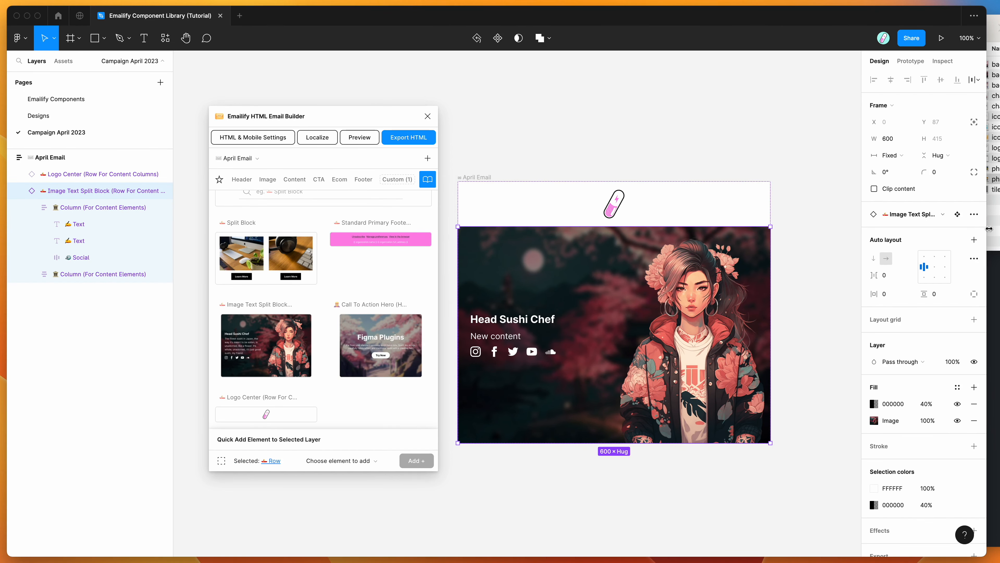
pyautogui.click(875, 420)
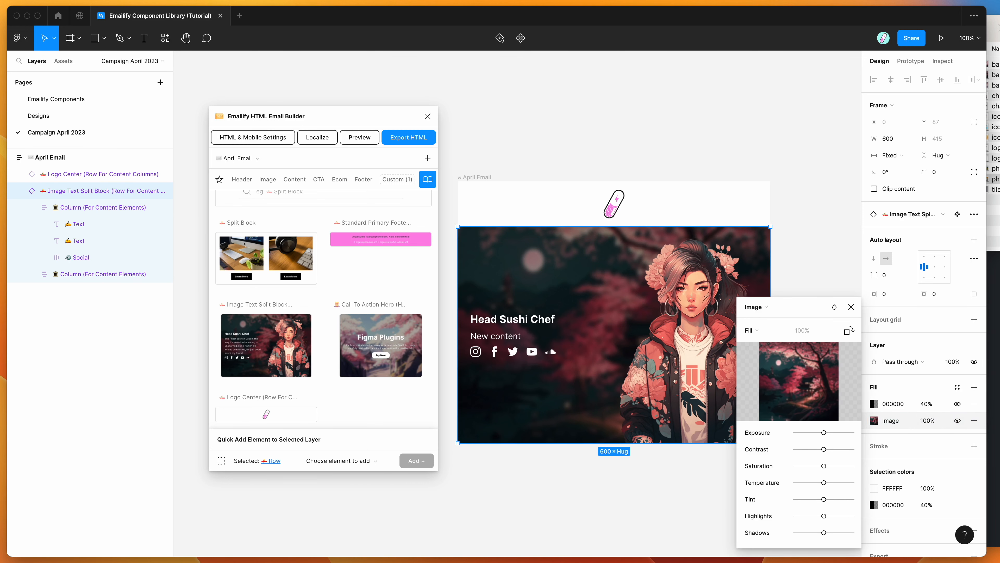
pyautogui.moveTo(997, 28); pyautogui.dragTo(983, 32)
pyautogui.moveTo(980, 71); pyautogui.dragTo(808, 323)
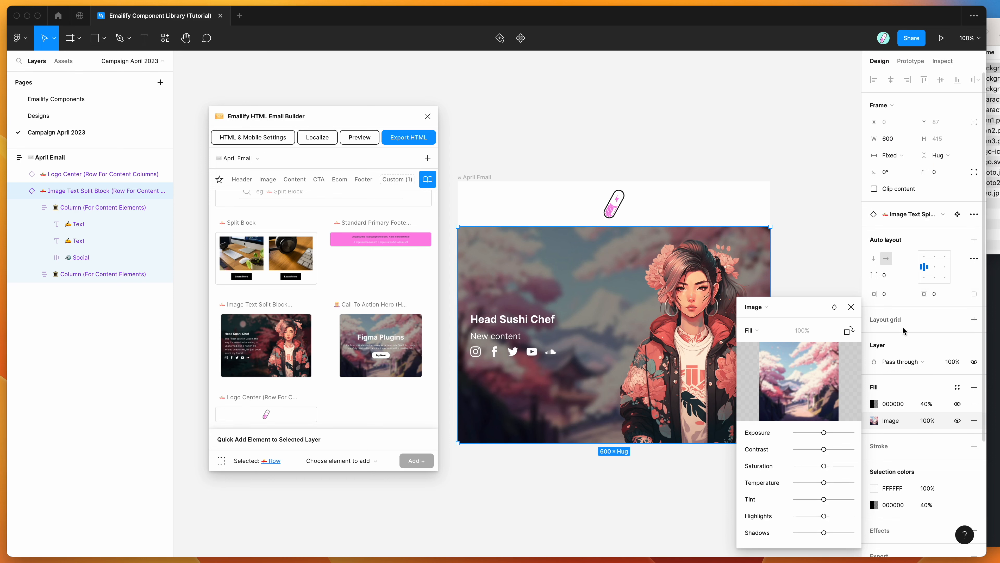
pyautogui.click(851, 307)
pyautogui.click(660, 176)
# Return to the Designs page and refresh the Emailify component library there
pyautogui.click(52, 100)
pyautogui.click(74, 134)
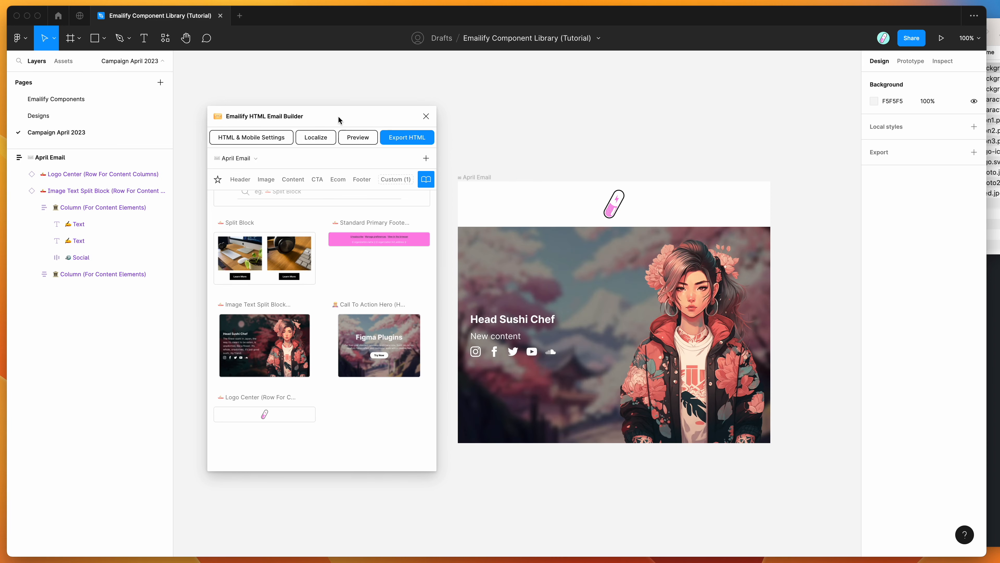
pyautogui.click(134, 118)
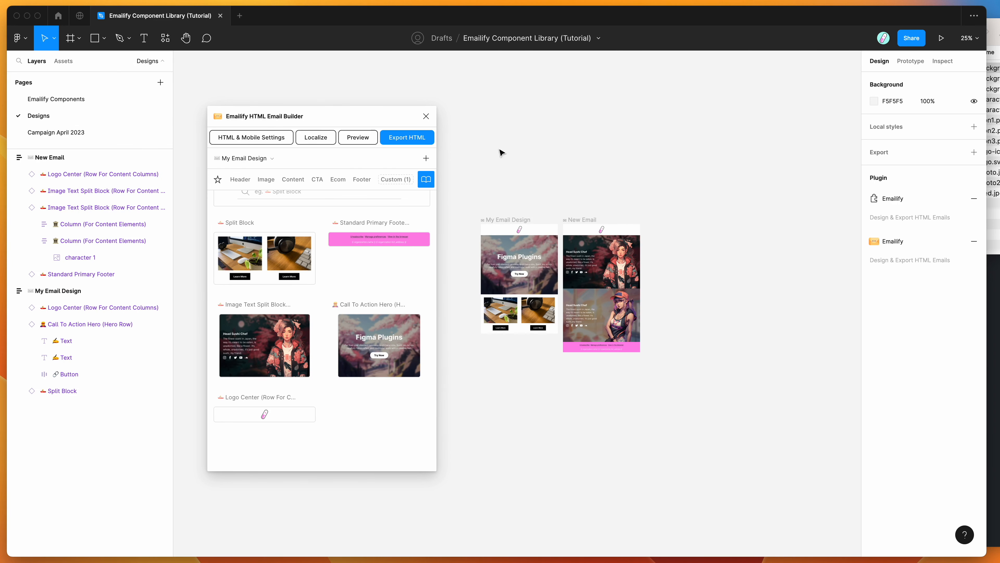
pyautogui.scroll(5, 574, 174)
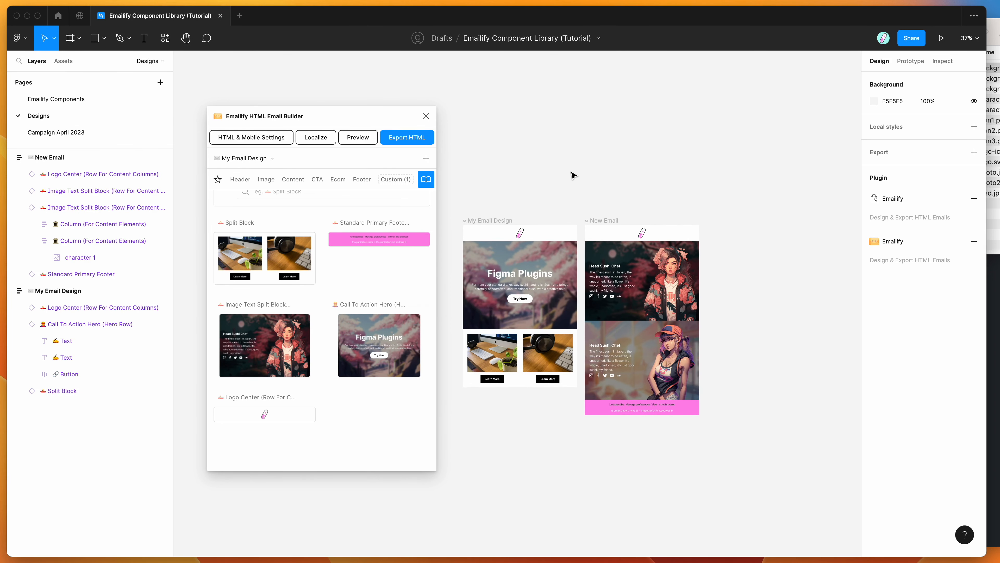
pyautogui.moveTo(374, 111); pyautogui.dragTo(367, 108)
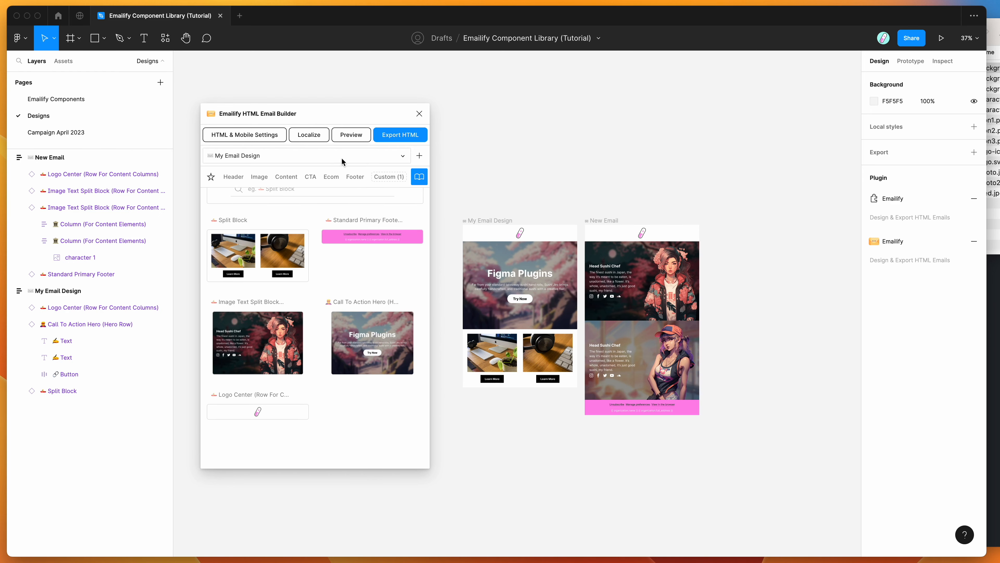
pyautogui.scroll(2, 383, 211)
pyautogui.click(413, 203)
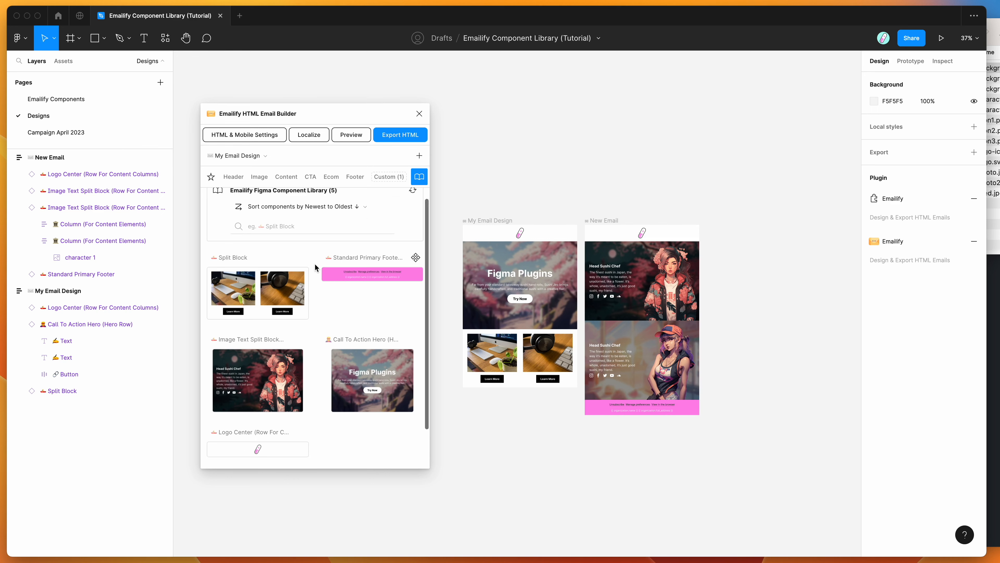
# Preview My Email Design in desktop view down to its Split Block
pyautogui.click(350, 135)
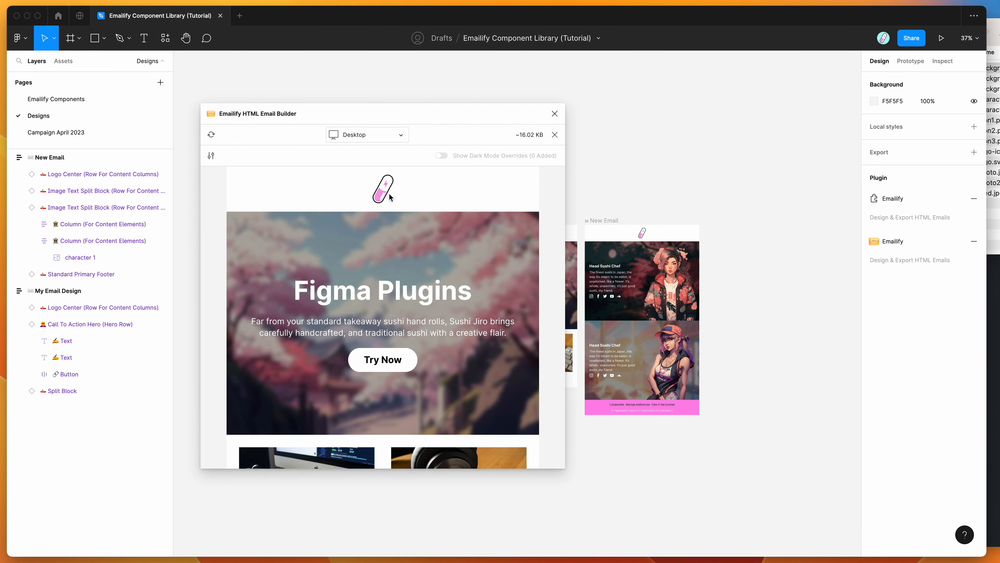
pyautogui.scroll(-3, 413, 292)
pyautogui.moveTo(430, 122); pyautogui.dragTo(343, 119)
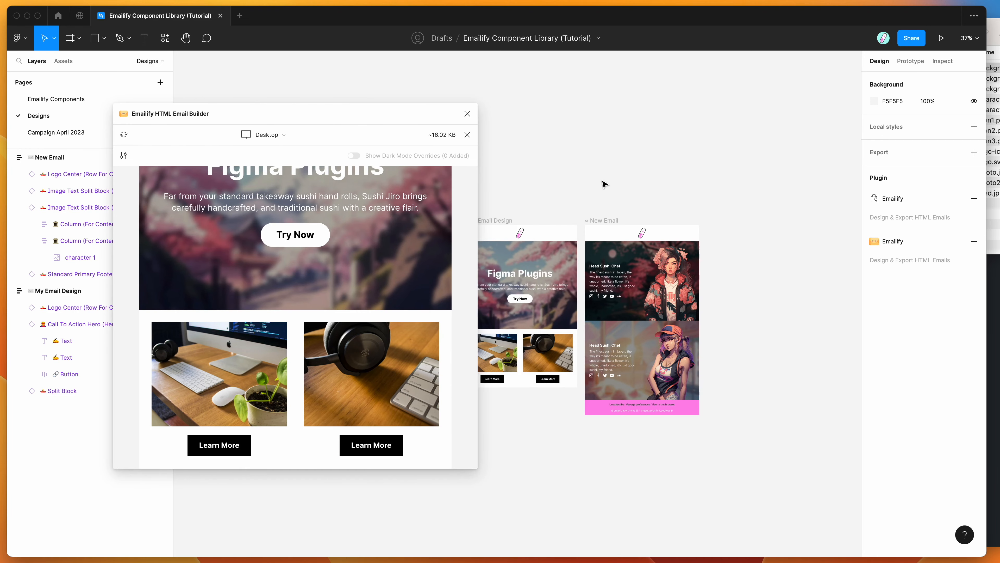
# Examine the layer settings of the Call To Action Hero, its text, the Split Block, the Image Text Split Block and its character image
pyautogui.hscroll(-2, 591, 205)
pyautogui.click(572, 219)
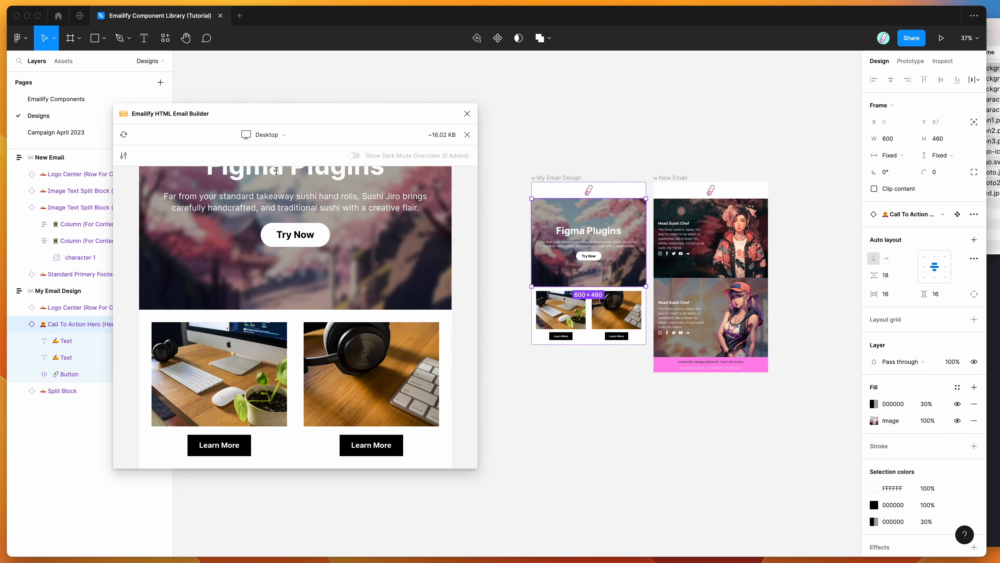
pyautogui.click(124, 156)
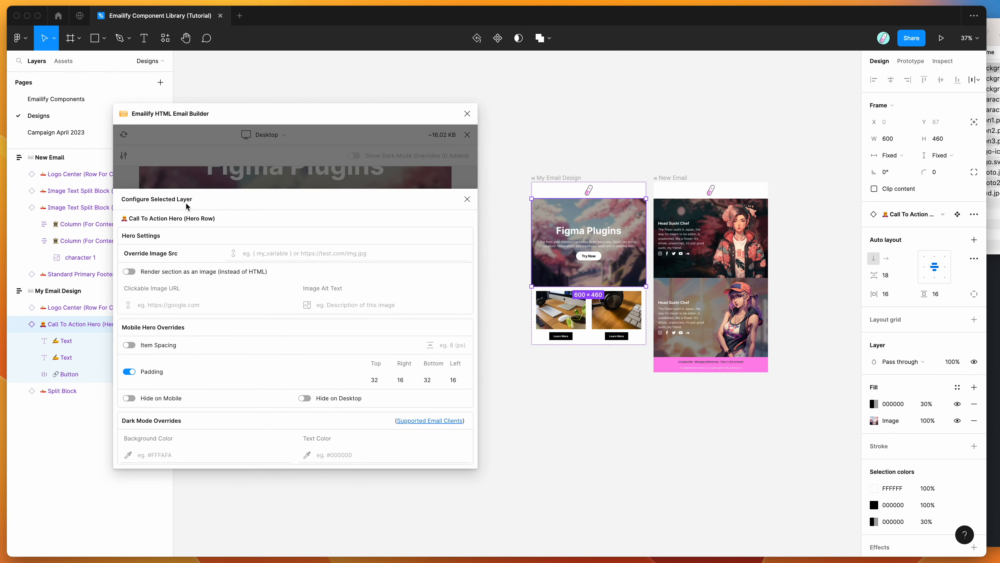
pyautogui.click(593, 256)
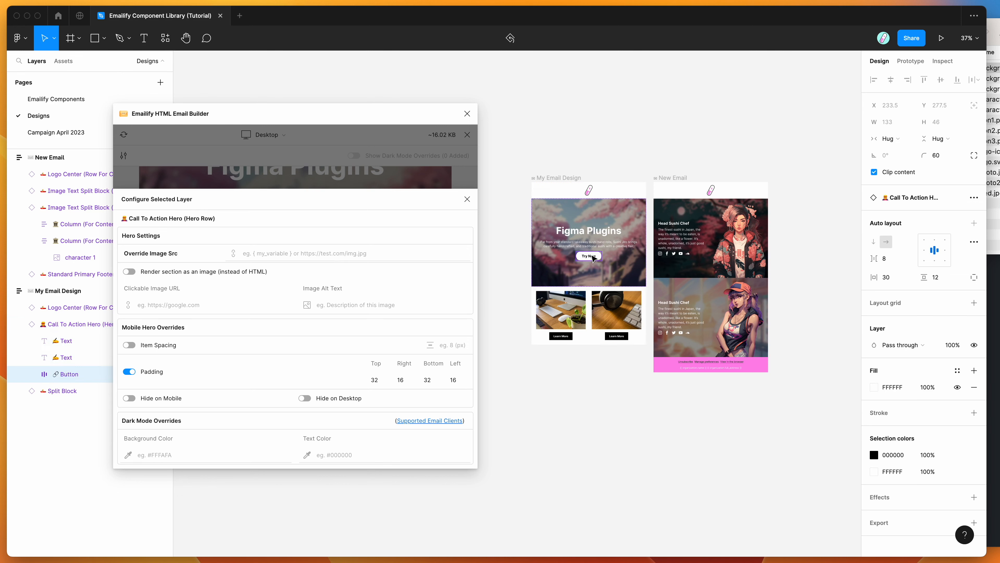
pyautogui.click(587, 242)
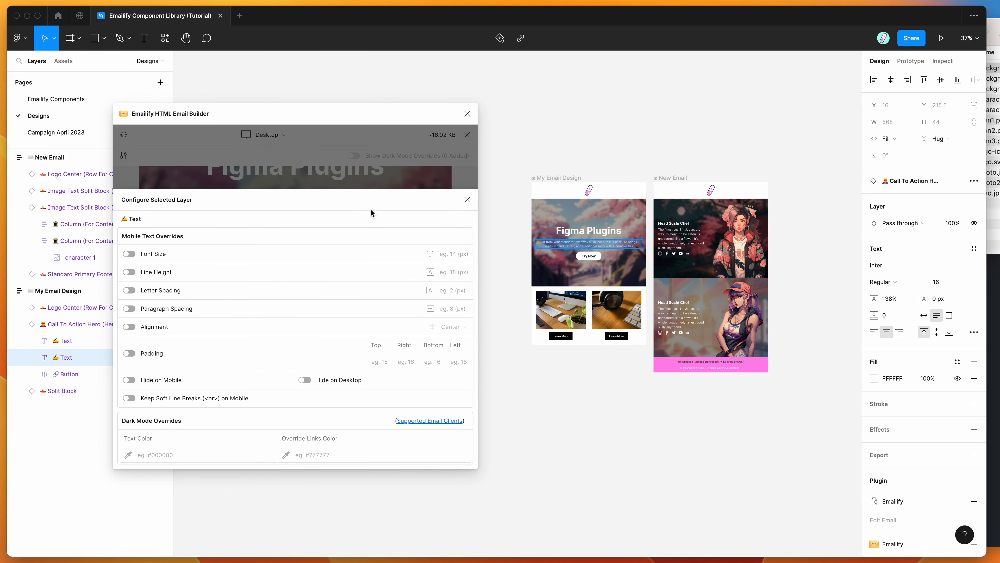
pyautogui.click(589, 217)
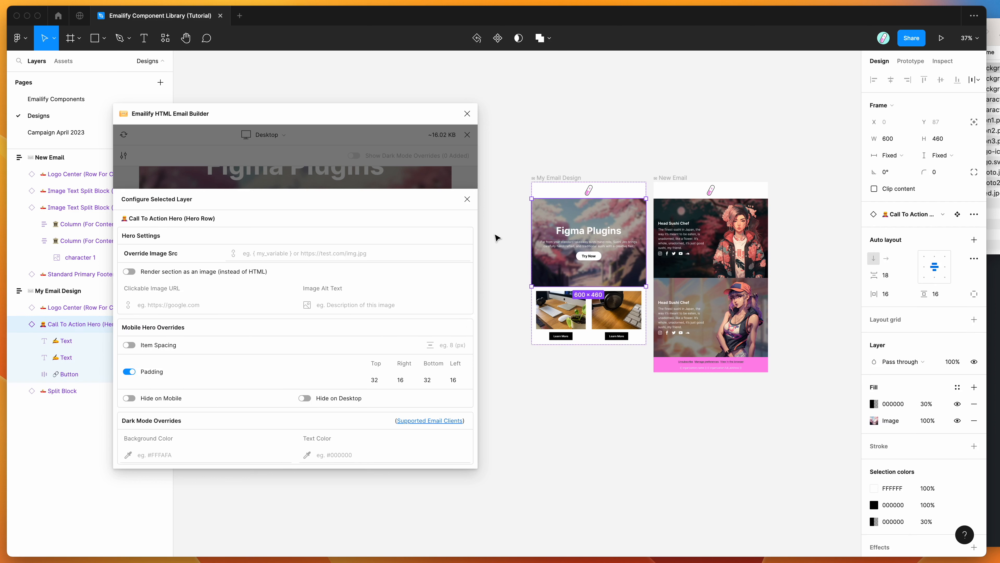
pyautogui.click(611, 320)
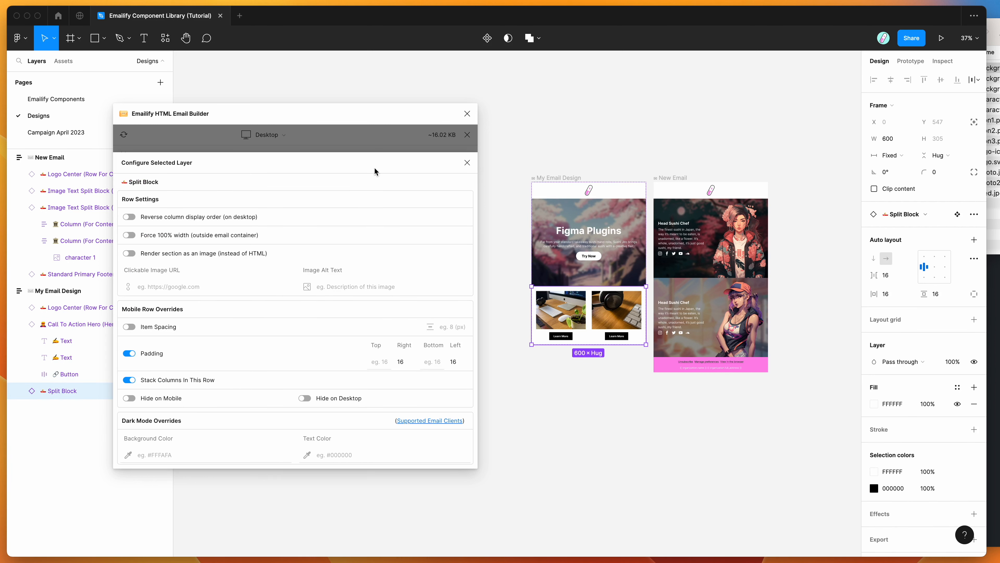
pyautogui.moveTo(346, 108); pyautogui.dragTo(380, 126)
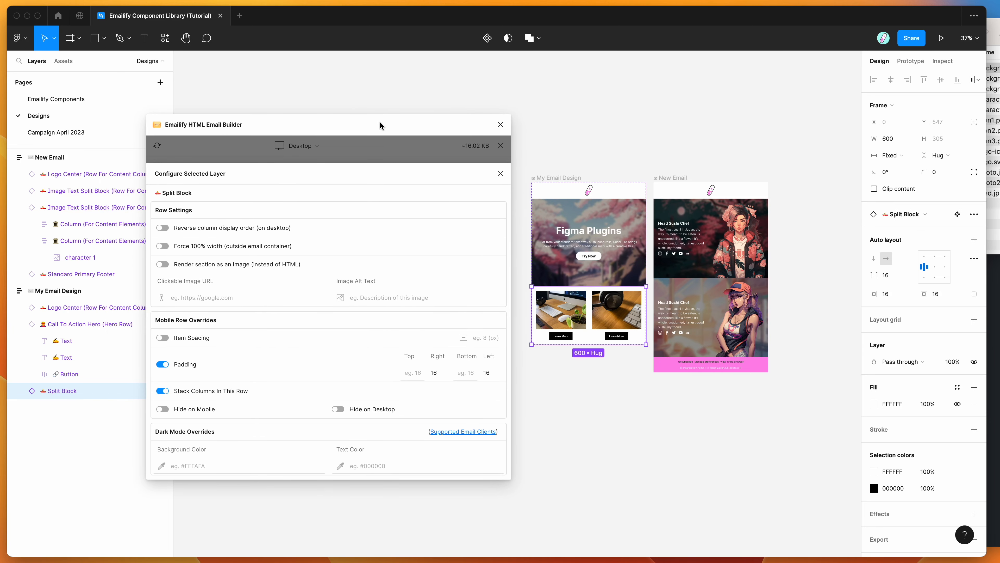
pyautogui.click(734, 240)
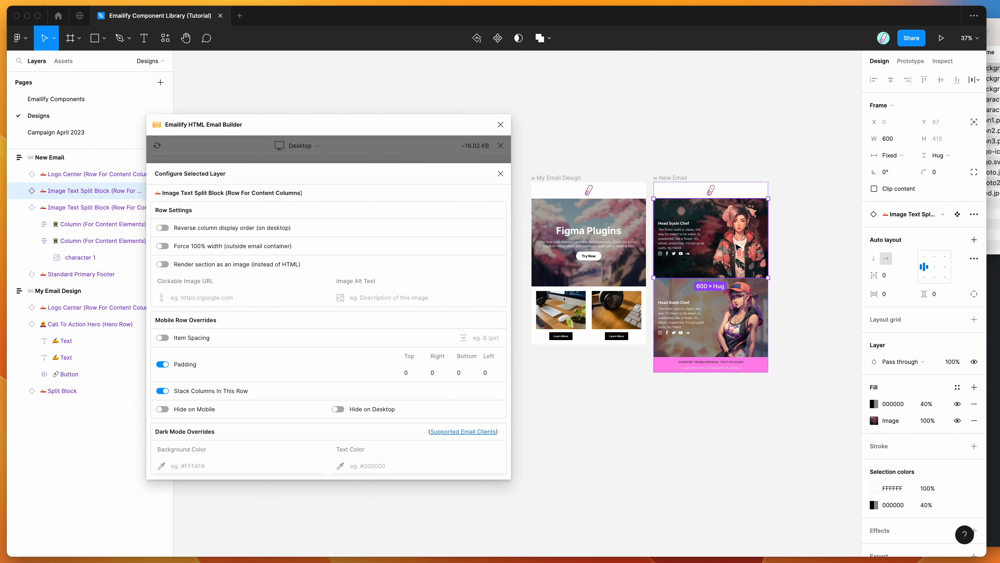
pyautogui.doubleClick(737, 247)
pyautogui.click(737, 252)
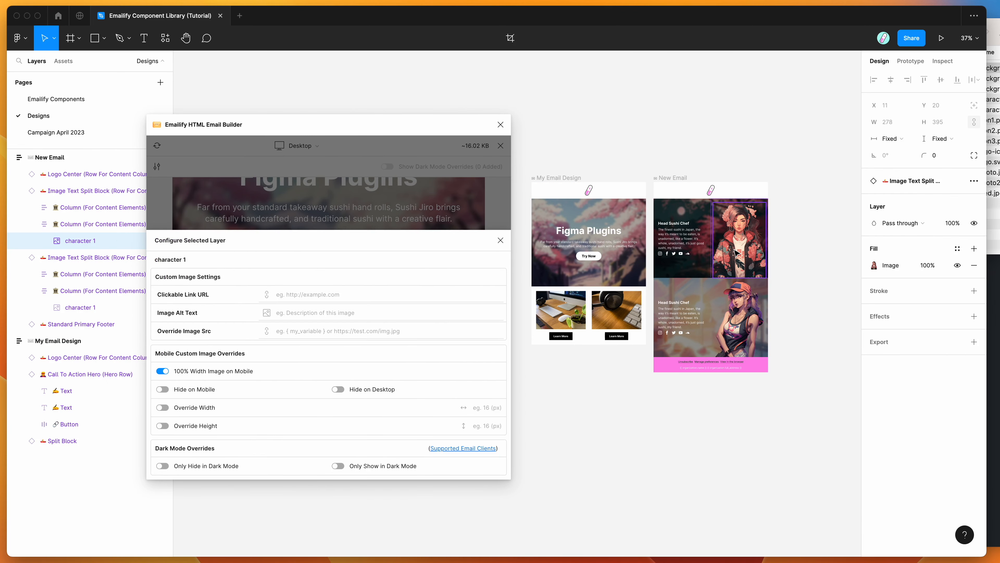
pyautogui.click(501, 240)
pyautogui.scroll(-3, 395, 257)
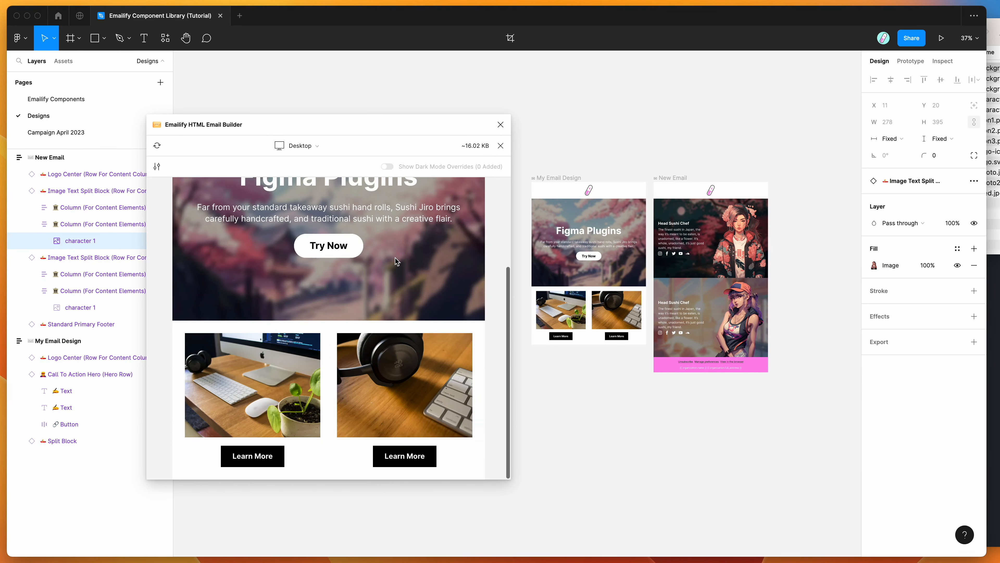
pyautogui.scroll(3, 395, 259)
# Leave the preview and add the Standard Primary Footer component to the end of My Email Design
pyautogui.click(560, 178)
pyautogui.click(559, 181)
pyautogui.click(500, 145)
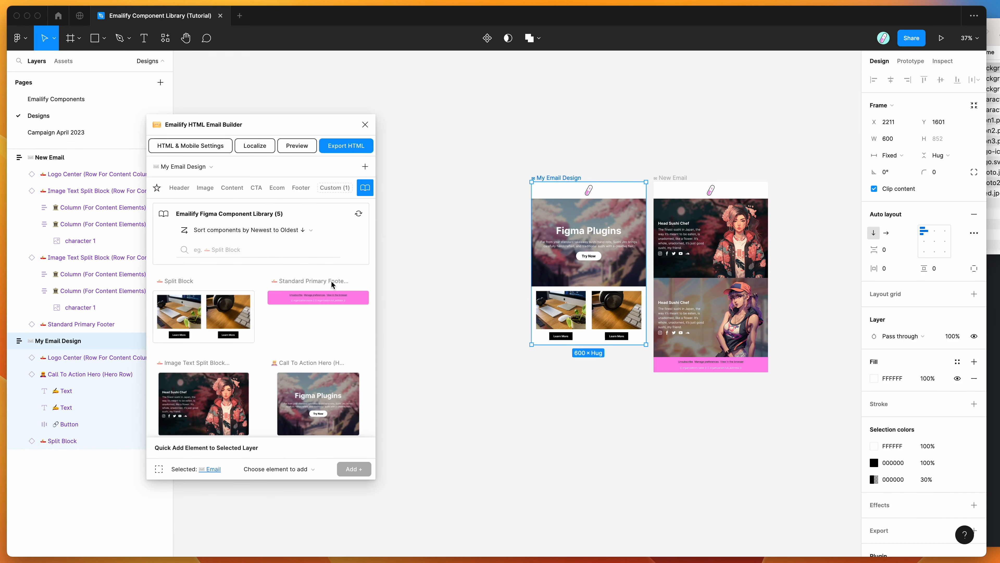
pyautogui.click(328, 300)
pyautogui.click(476, 300)
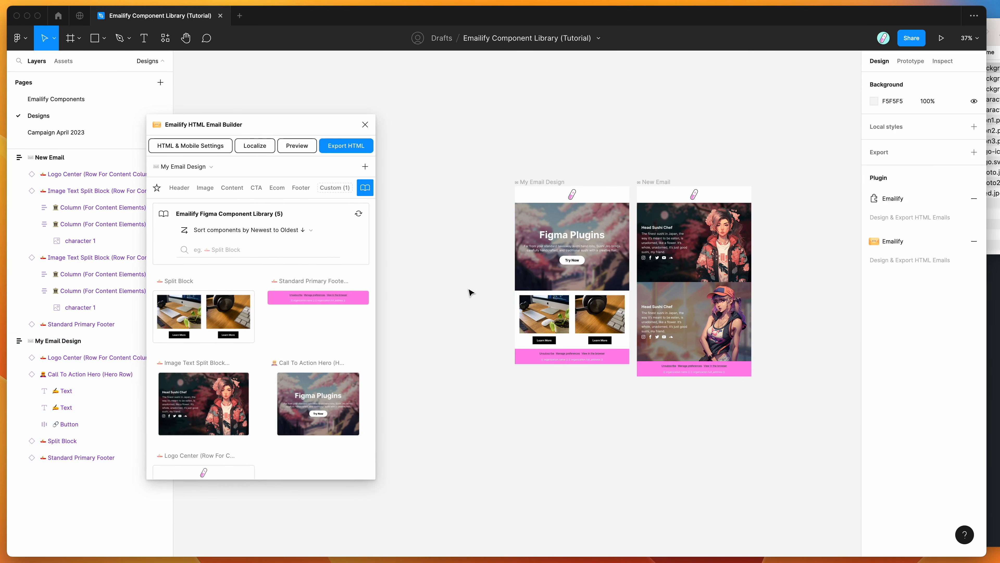
pyautogui.hscroll(3, 453, 284)
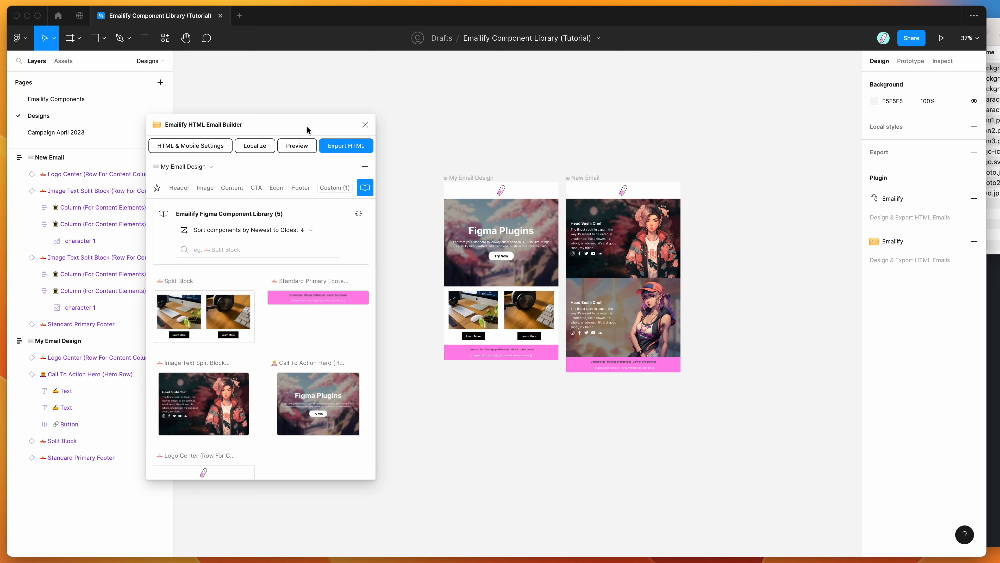
# Set up an HTML export of both emails, giving My Email Design the subject Subject Line and the preheader Preheader Text
pyautogui.click(338, 149)
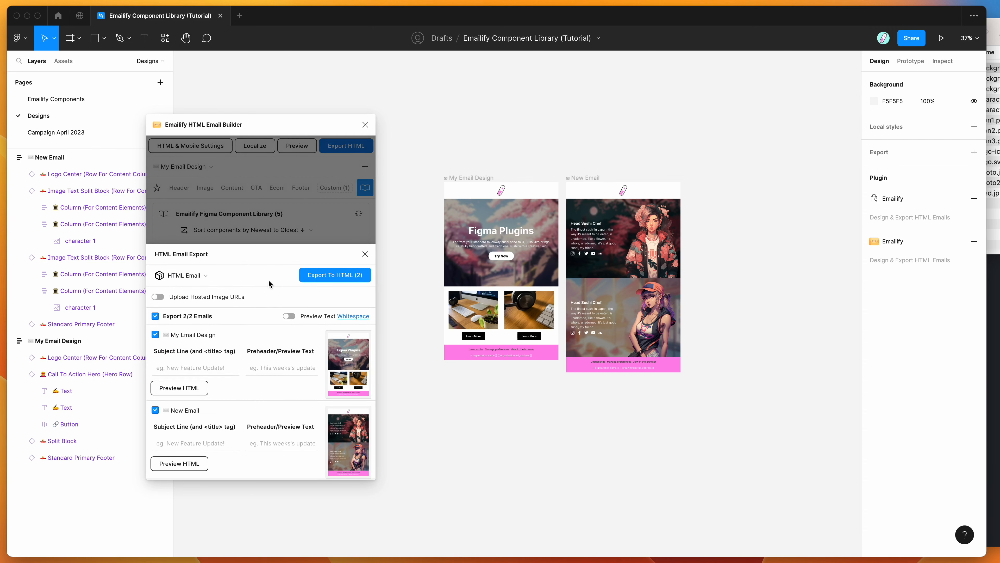
pyautogui.click(182, 316)
pyautogui.click(181, 316)
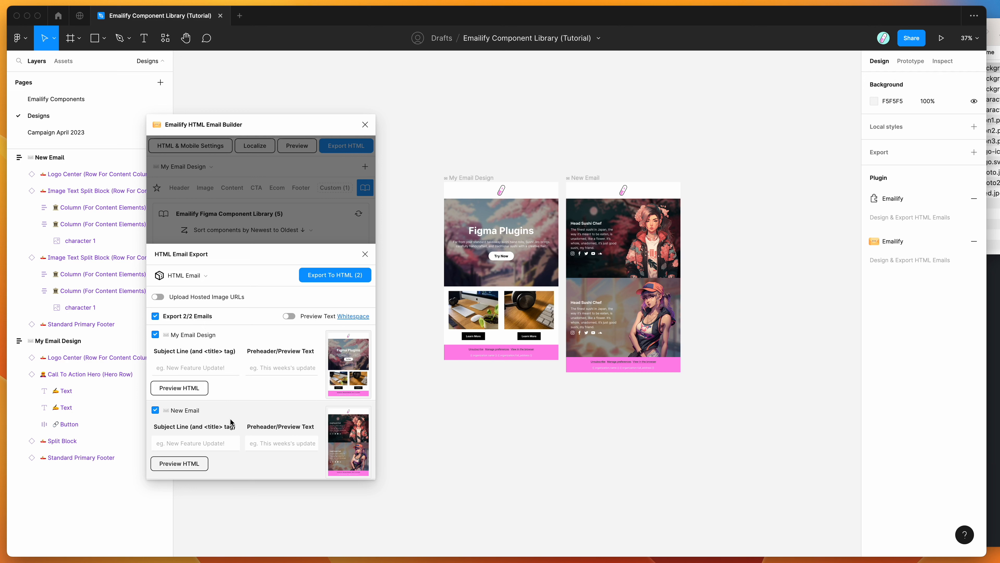
pyautogui.click(204, 366)
pyautogui.write('Subject Line')
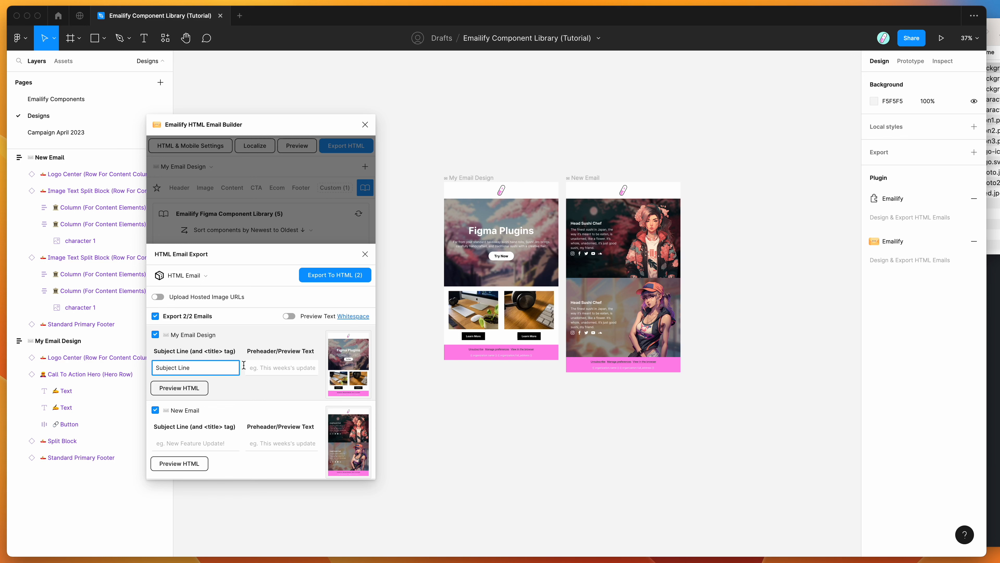
pyautogui.click(286, 371)
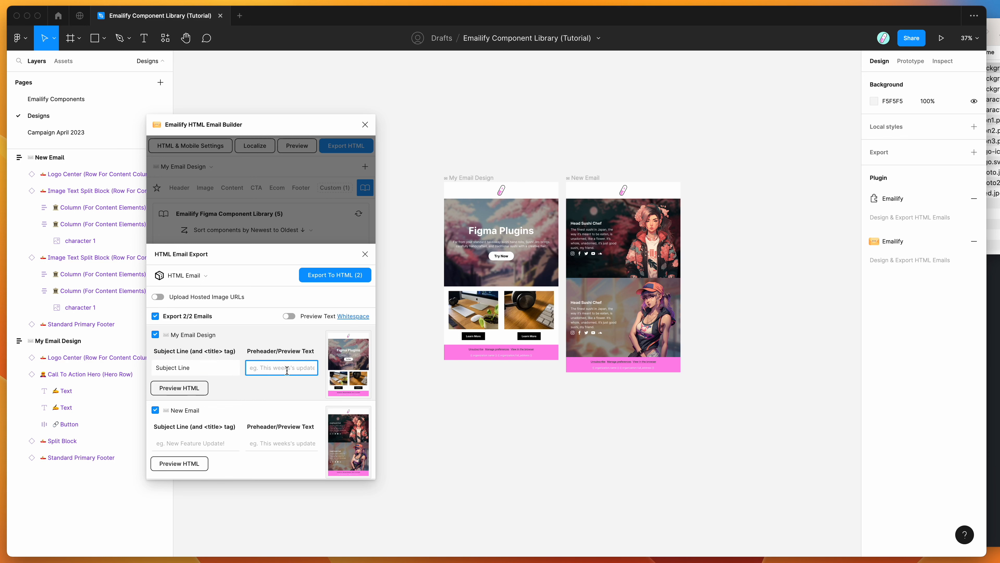
pyautogui.write('Preheader Text')
pyautogui.click(280, 443)
# Show the export formats and platform integrations available for the HTML email export
pyautogui.click(264, 302)
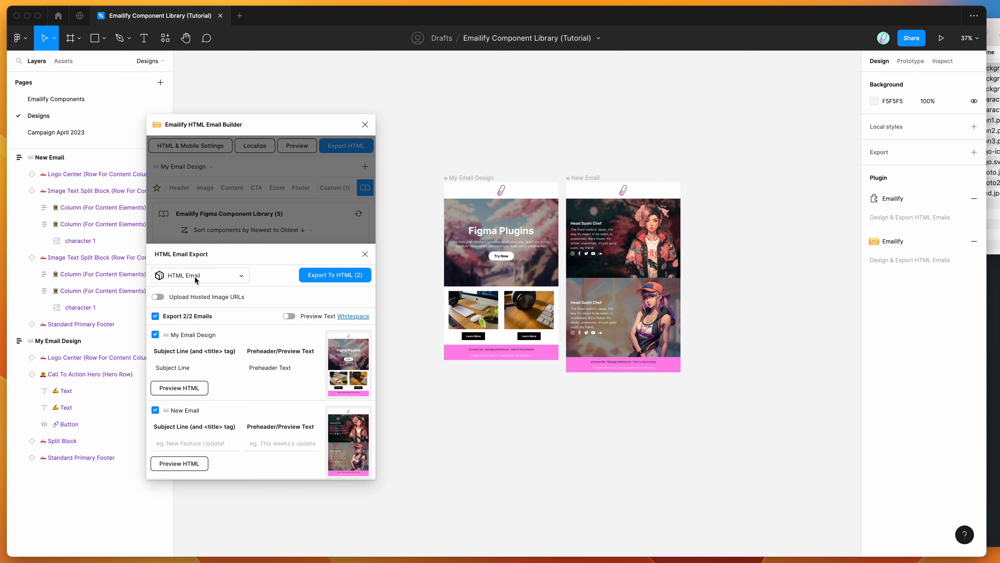
pyautogui.click(180, 275)
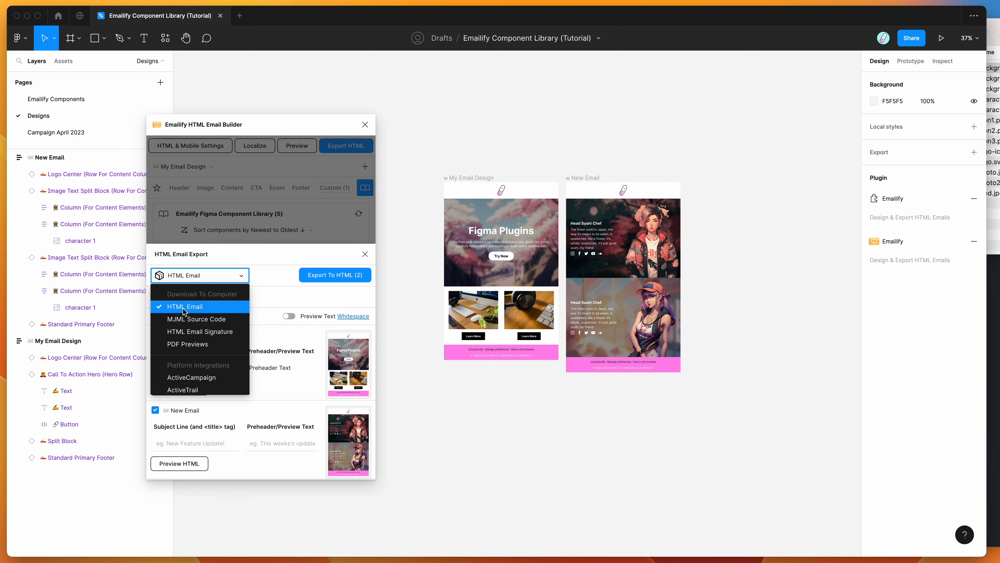